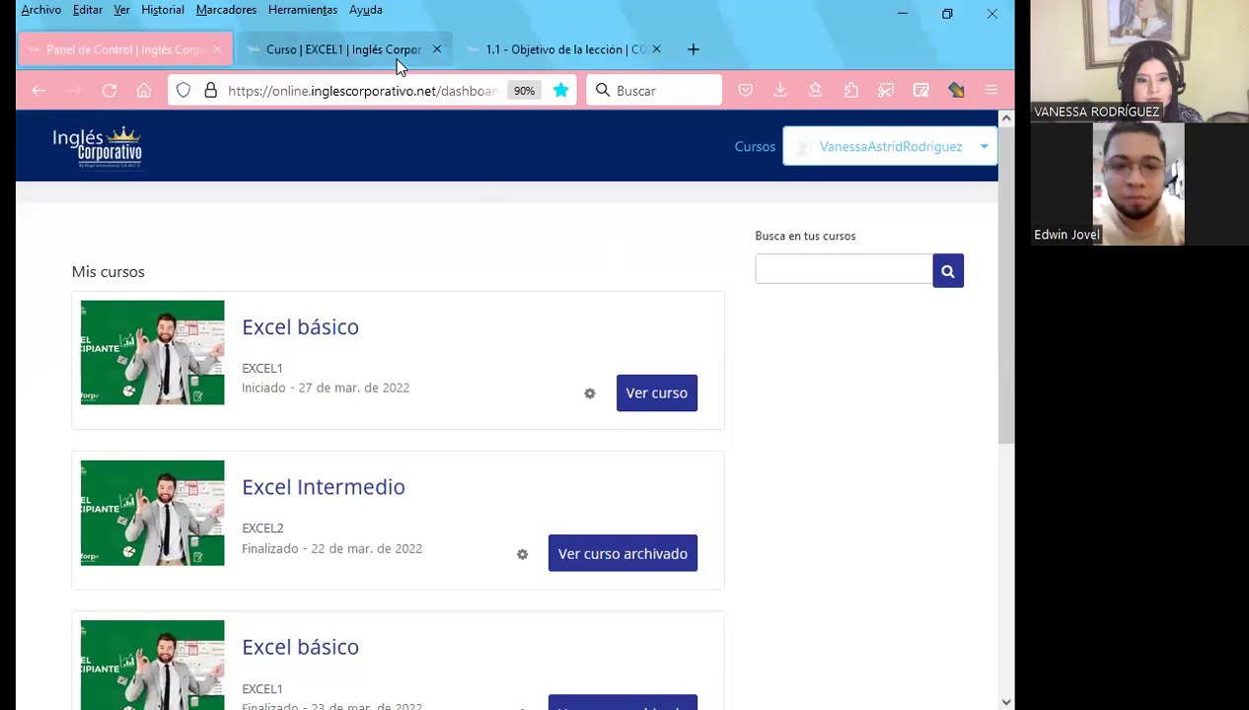
Bring up the Excel básico course page and browse its four sections, upcoming dates and footer
left_click(252, 51)
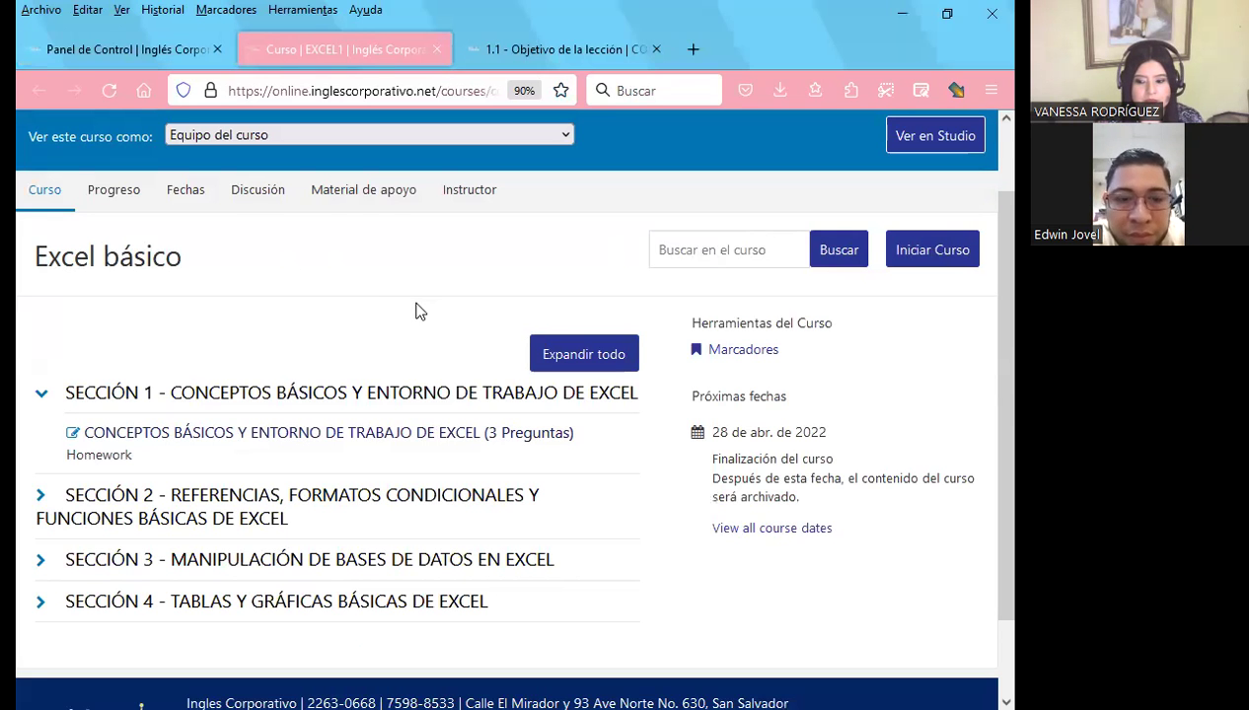
scroll(373, 587, "down", 2)
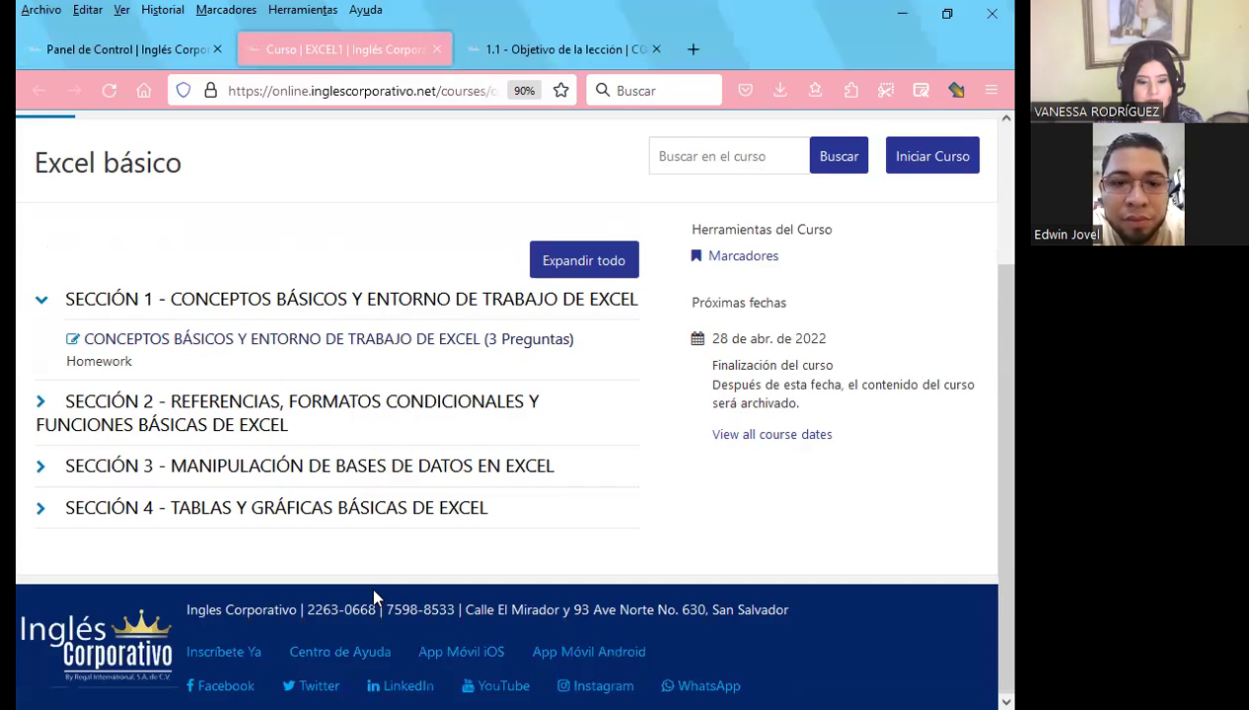
scroll(492, 555, "up", 4)
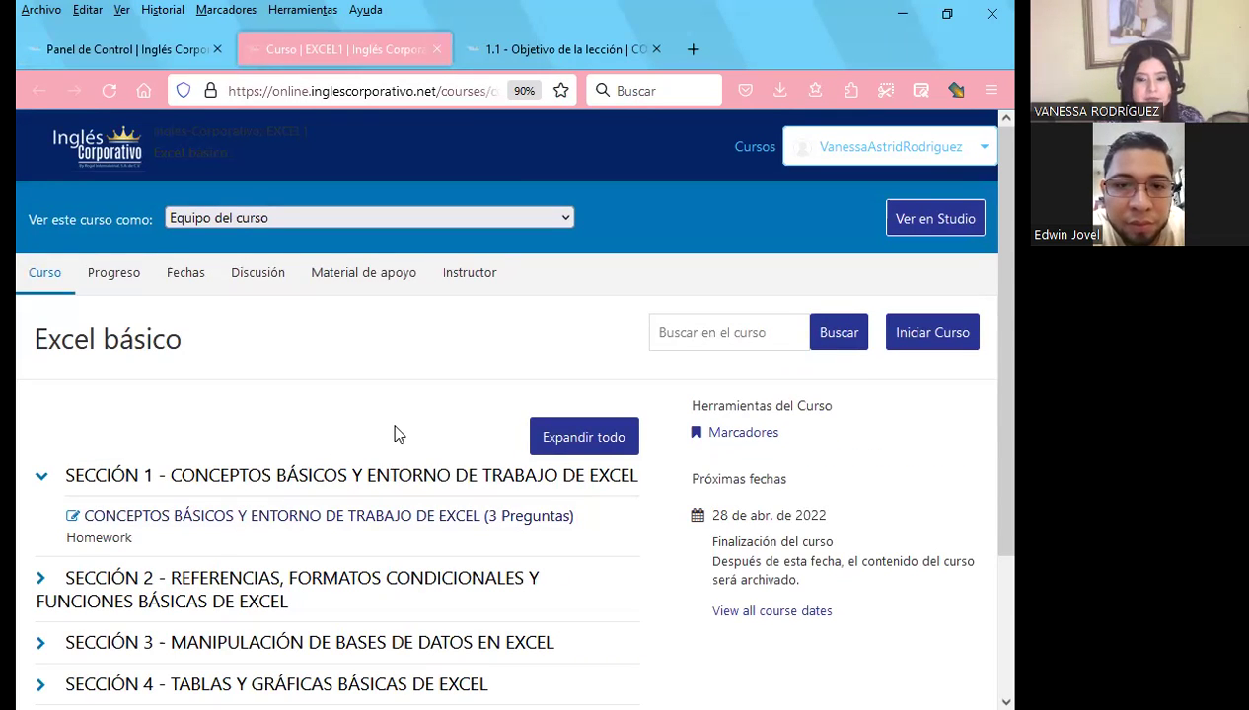
scroll(420, 437, "down", 2)
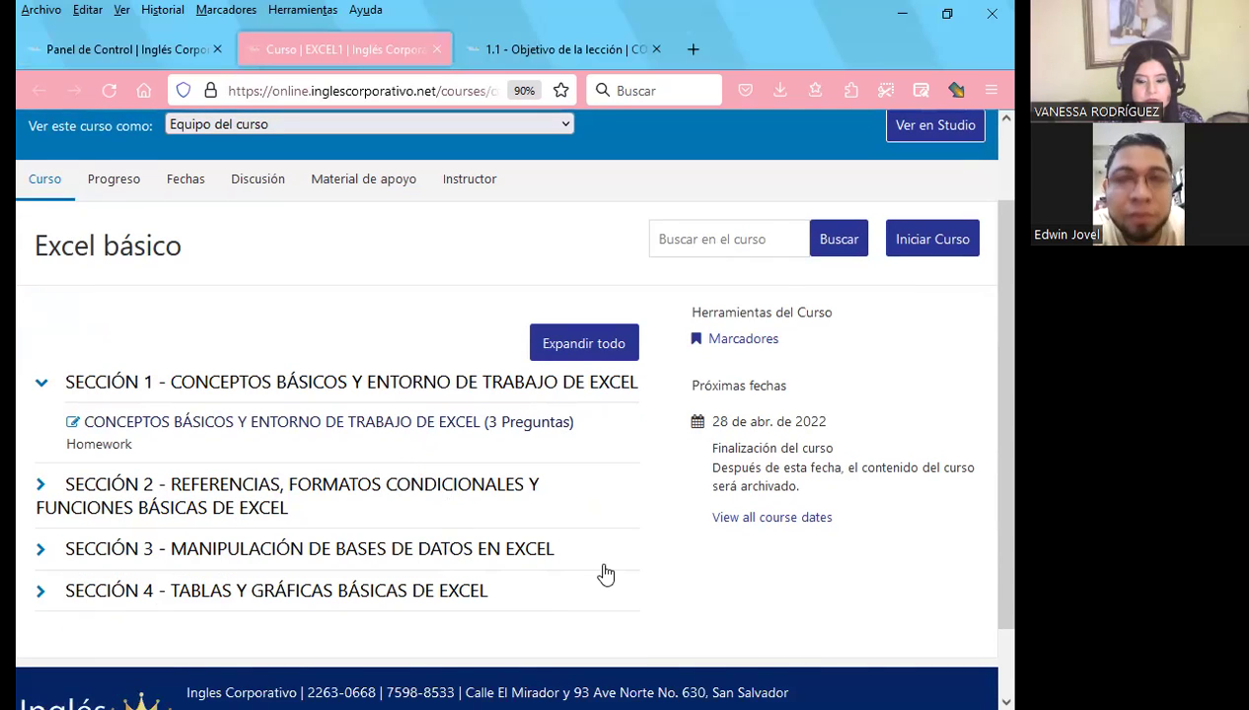
scroll(350, 530, "down", 2)
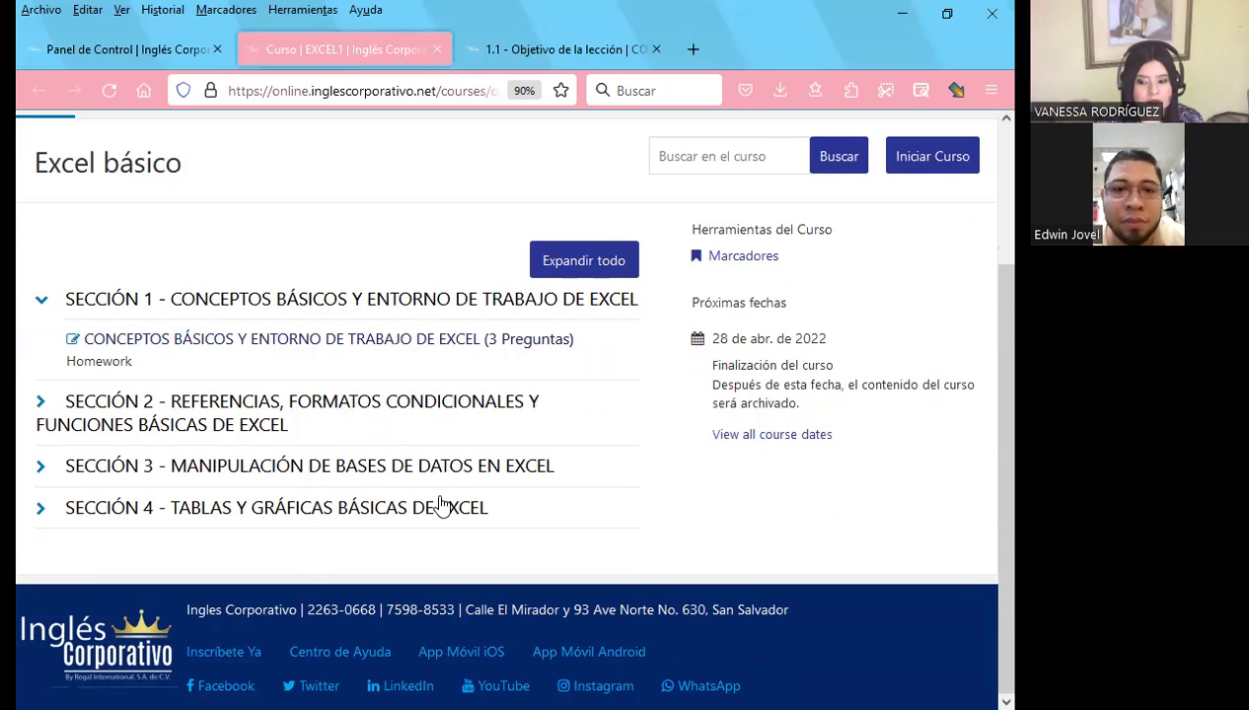
scroll(434, 493, "up", 2)
scroll(428, 383, "up", 2)
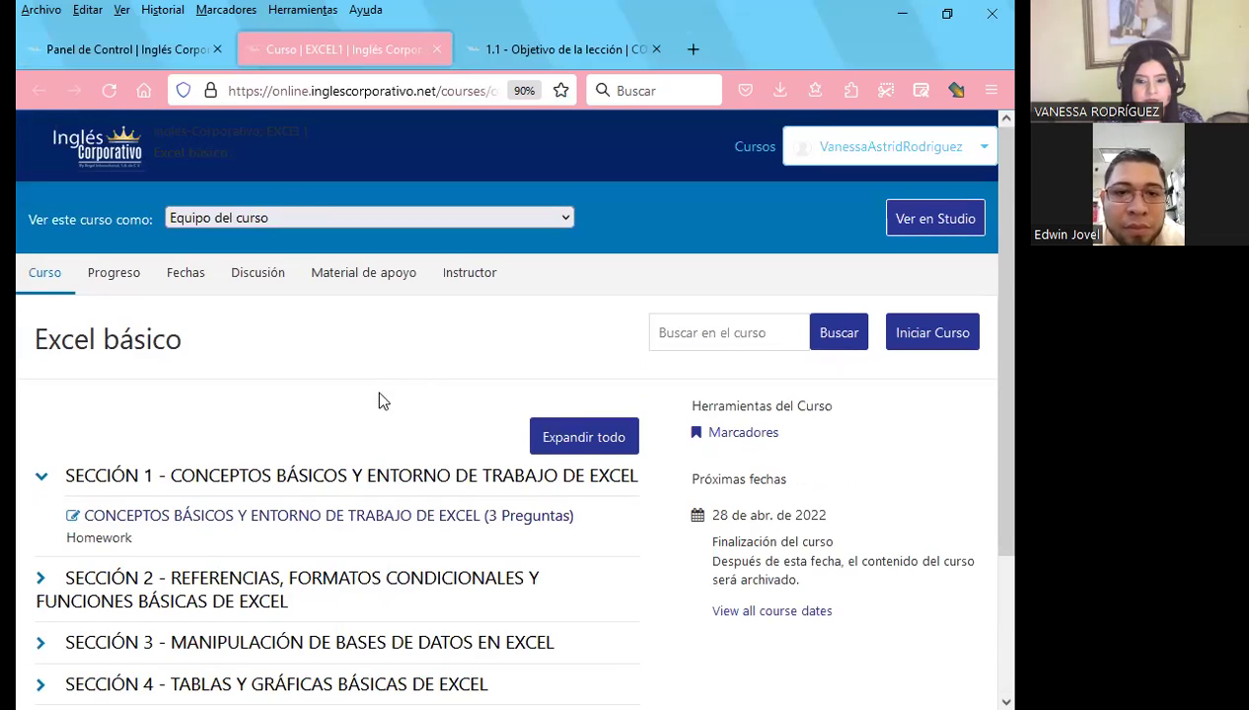
scroll(392, 560, "down", 2)
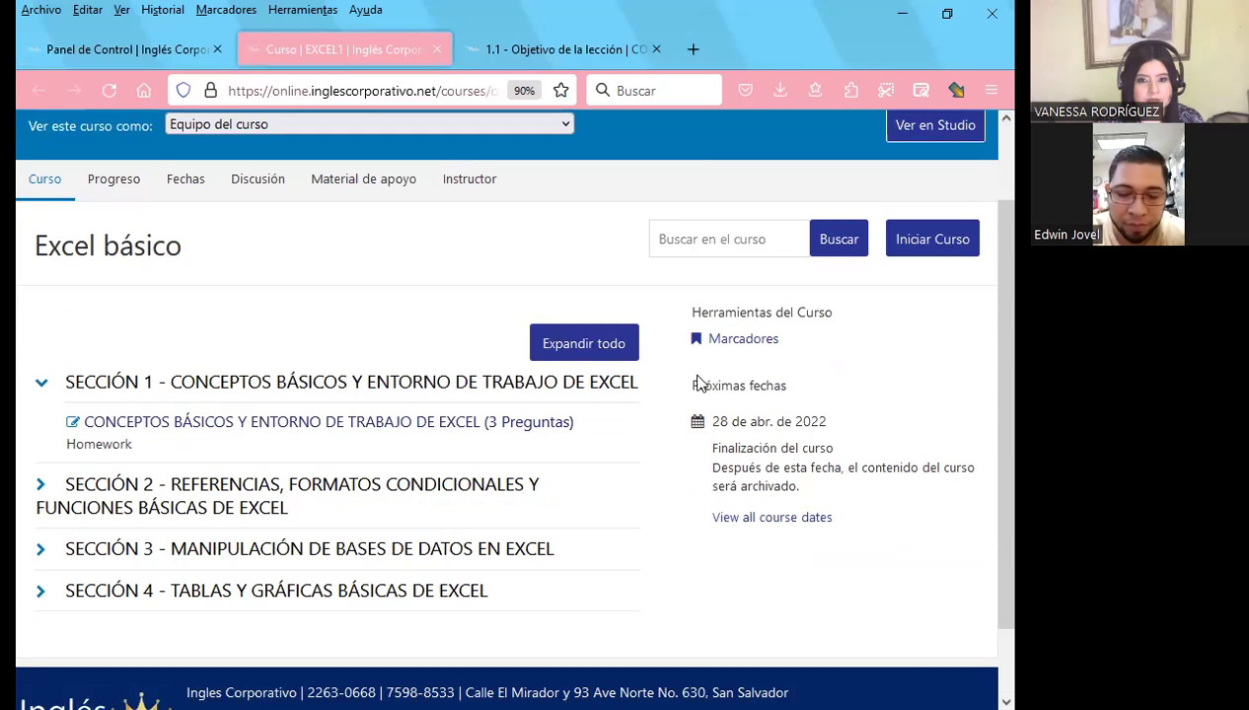
left_click(590, 51)
scroll(133, 490, "up", 3)
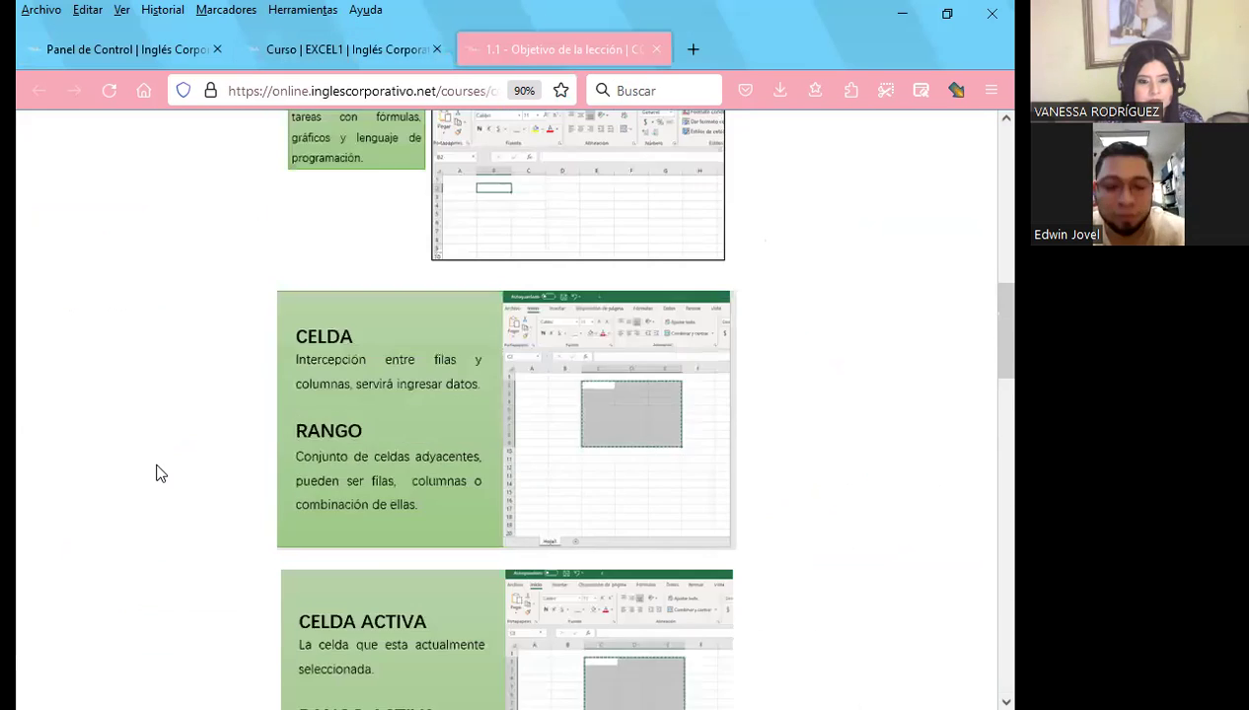
scroll(158, 473, "up", 2)
scroll(158, 474, "up", 5)
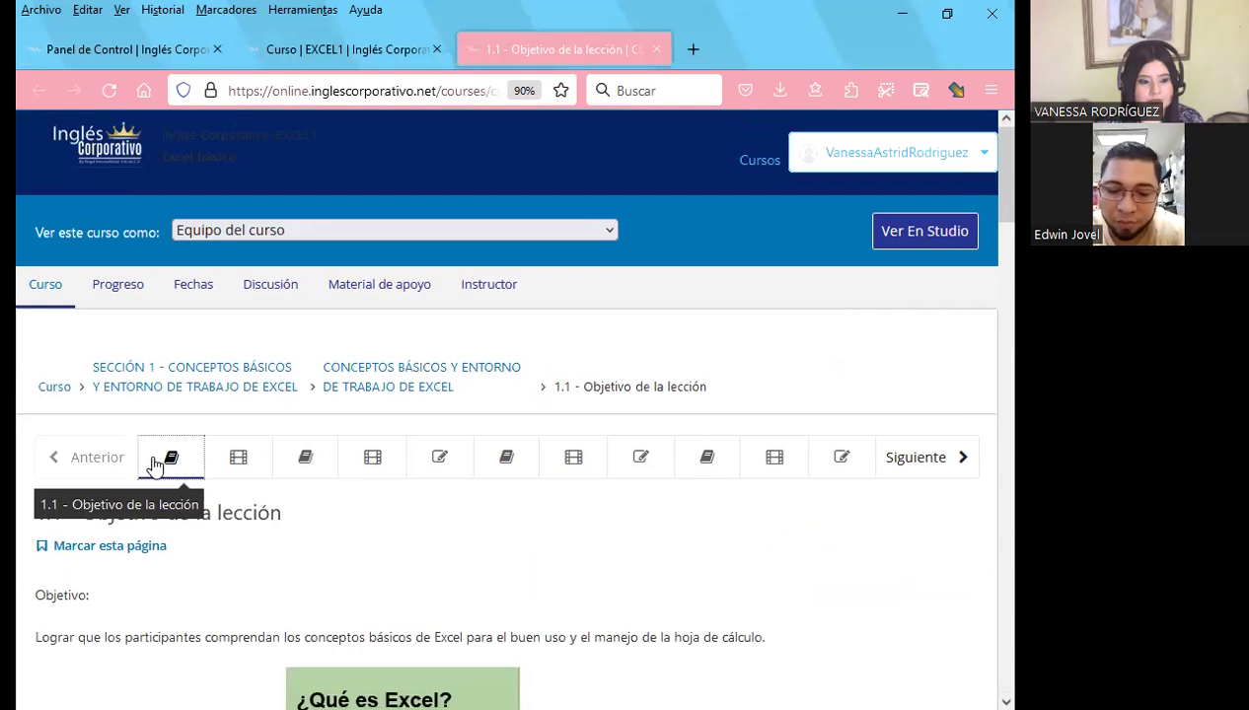
left_click(344, 58)
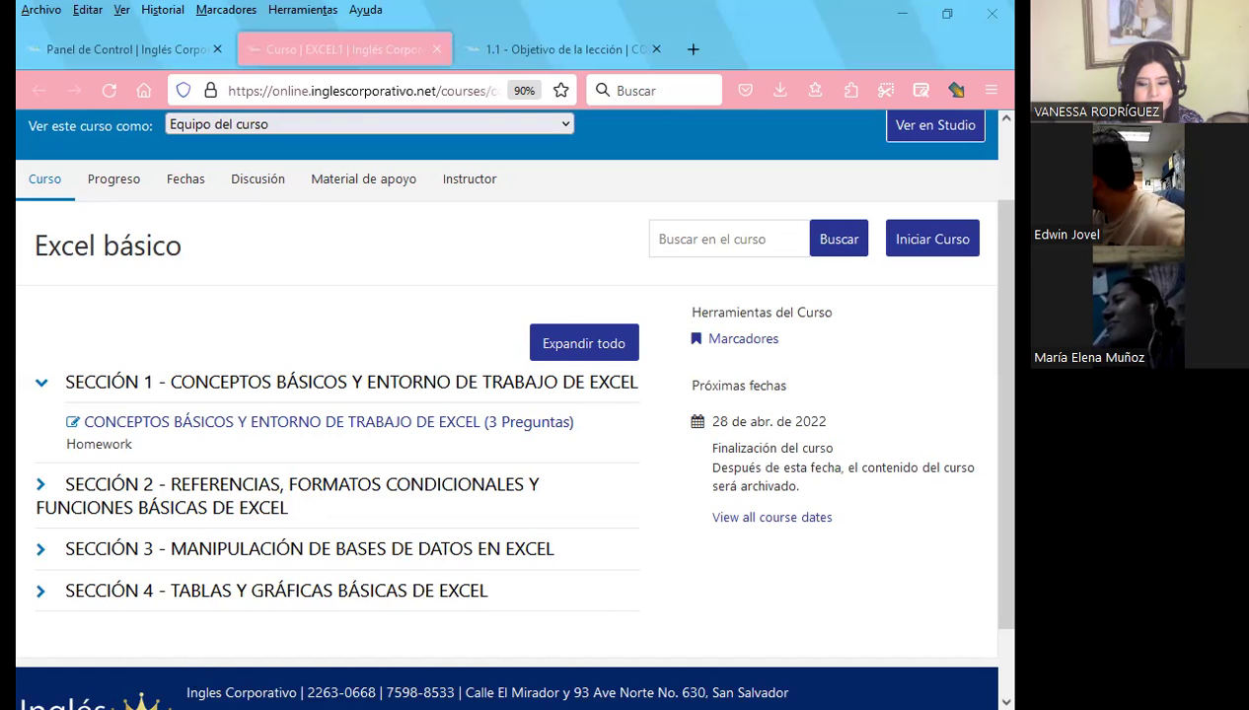
Scroll down the Excel básico course outline with its four sections
scroll(508, 405, "down", 1)
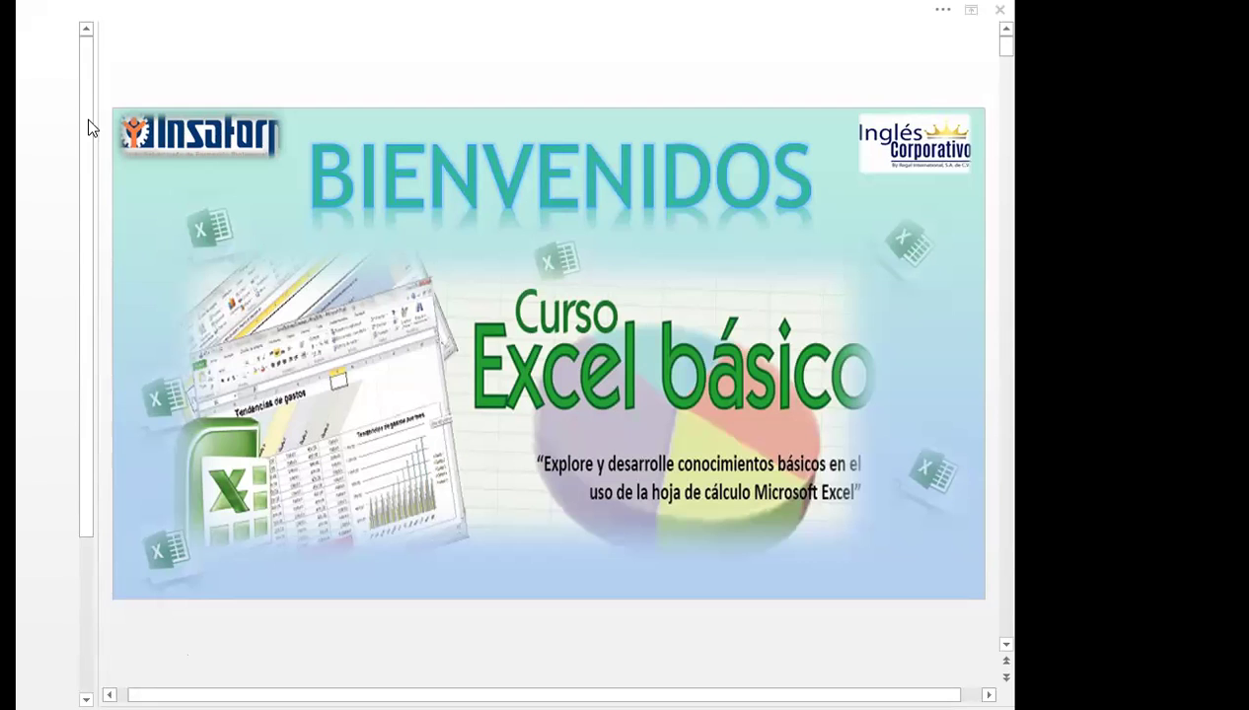
Advance from the Bienvenidos slide to the facilitator and training centre slide
left_click(44, 94)
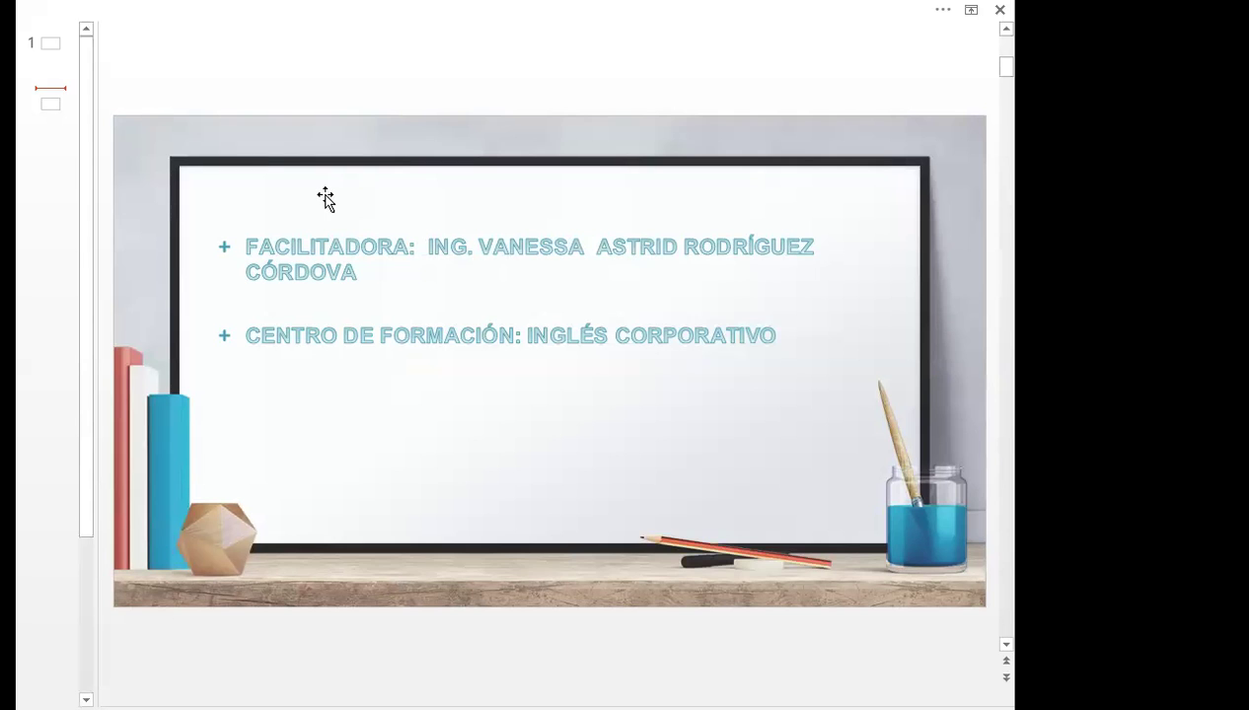
Move to slide 3, showing the facilitator's work summary and four education entries
scroll(219, 38, "down", 1)
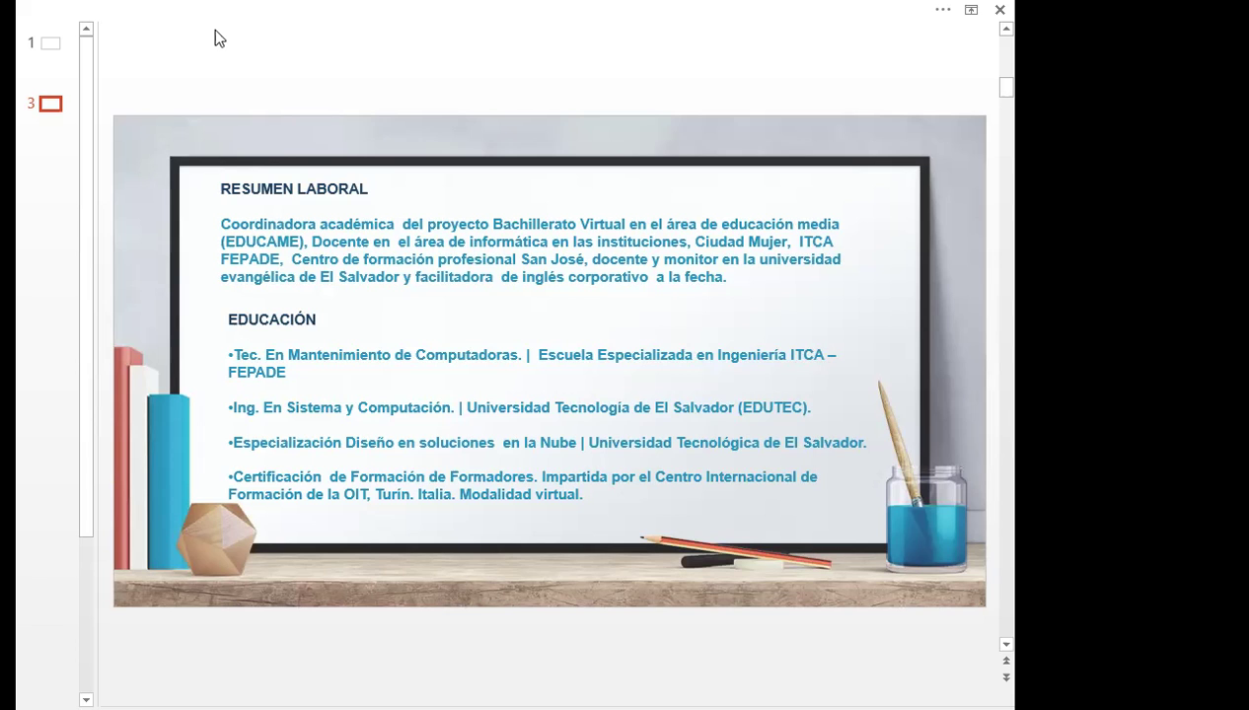
Advance the deck to slide 4, Normas de convivencia
scroll(219, 39, "down", 1)
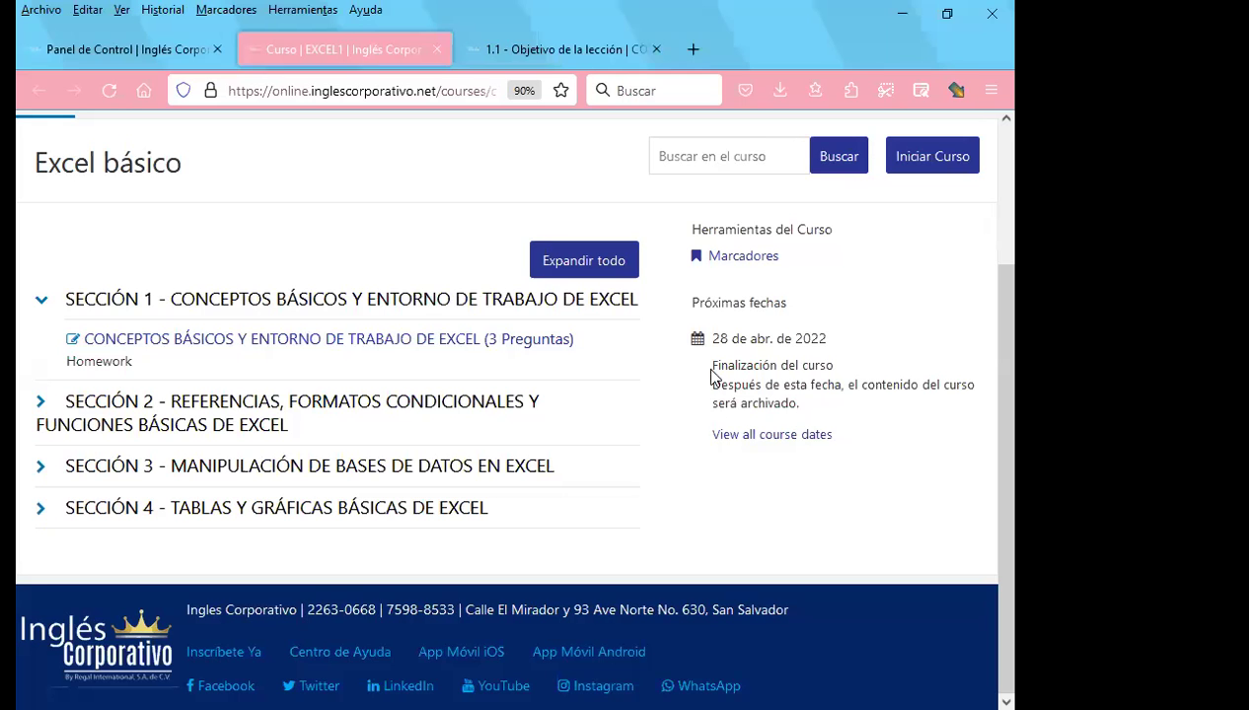
Return to the Panel de Control dashboard showing Mis cursos
left_click(145, 49)
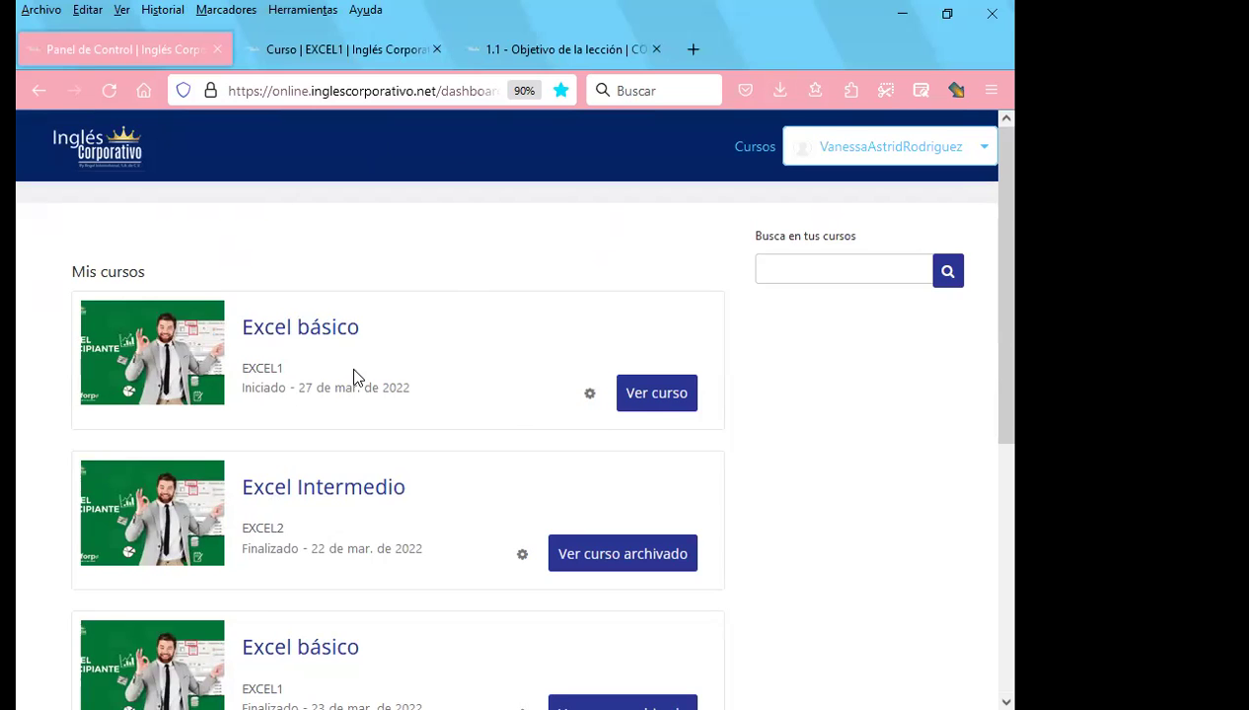
Open the Excel básico course and launch its CONCEPTOS BÁSICOS lesson in a new tab
left_click(658, 399)
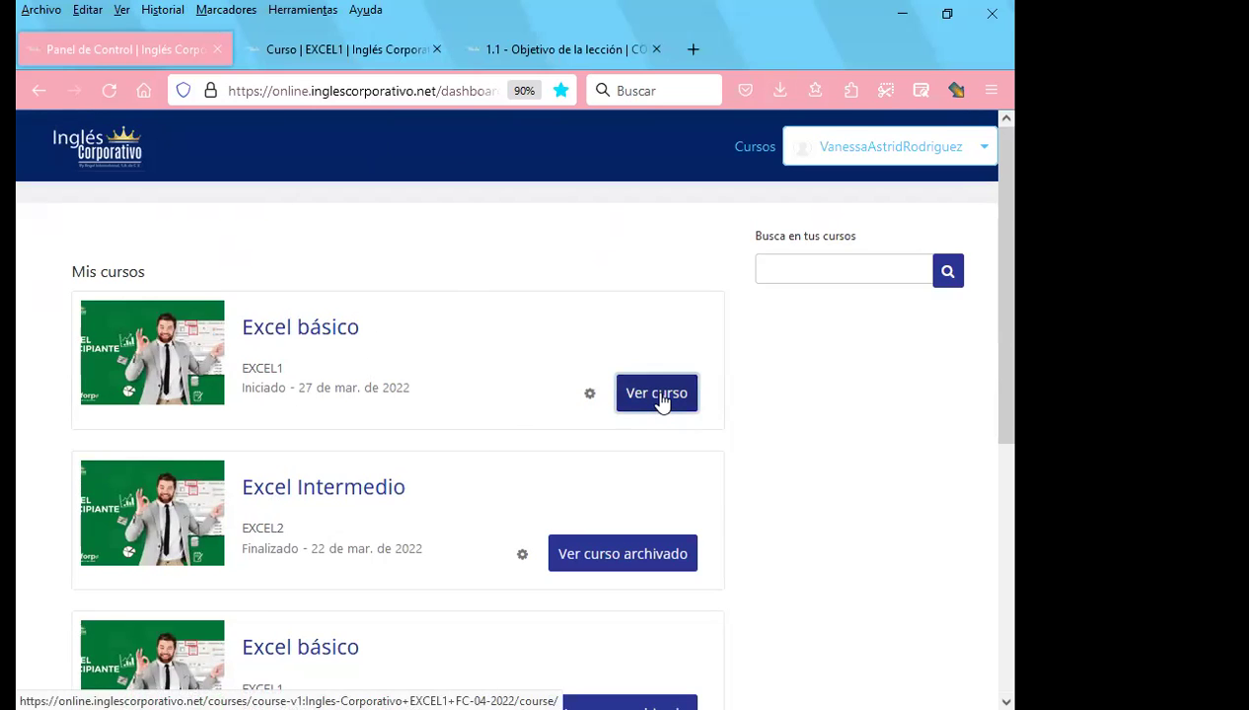
left_click(361, 51)
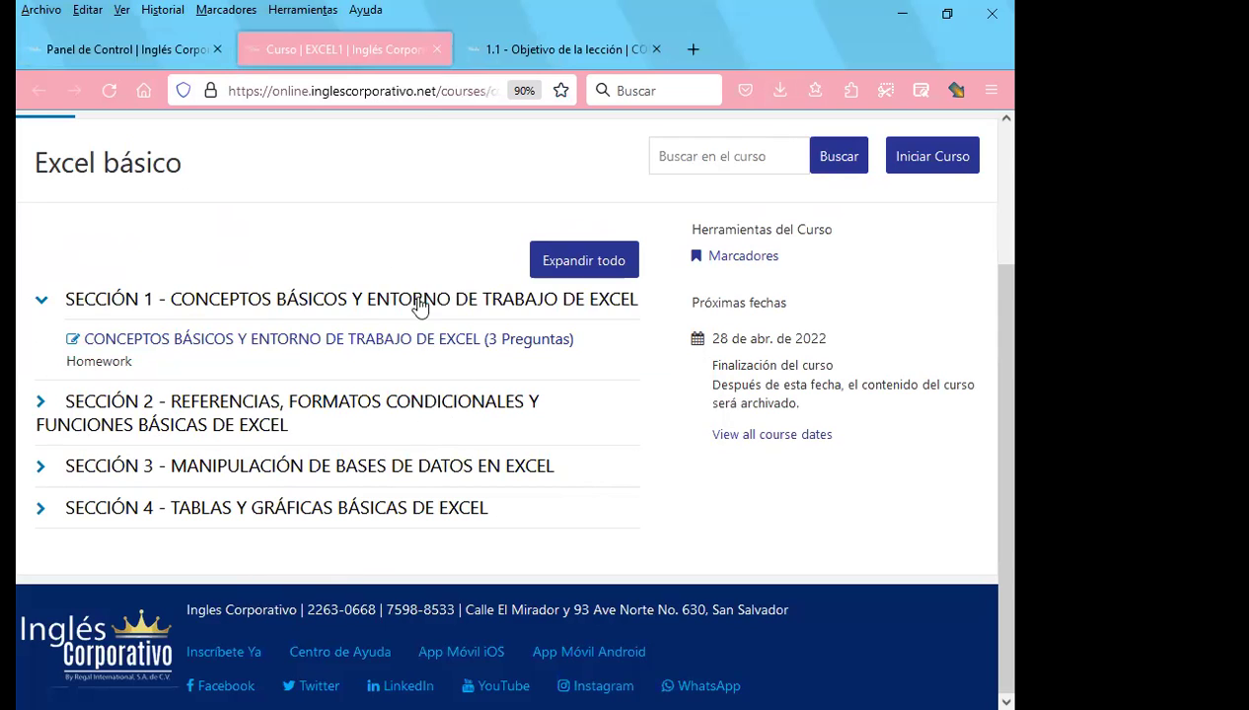
middle_click(229, 345)
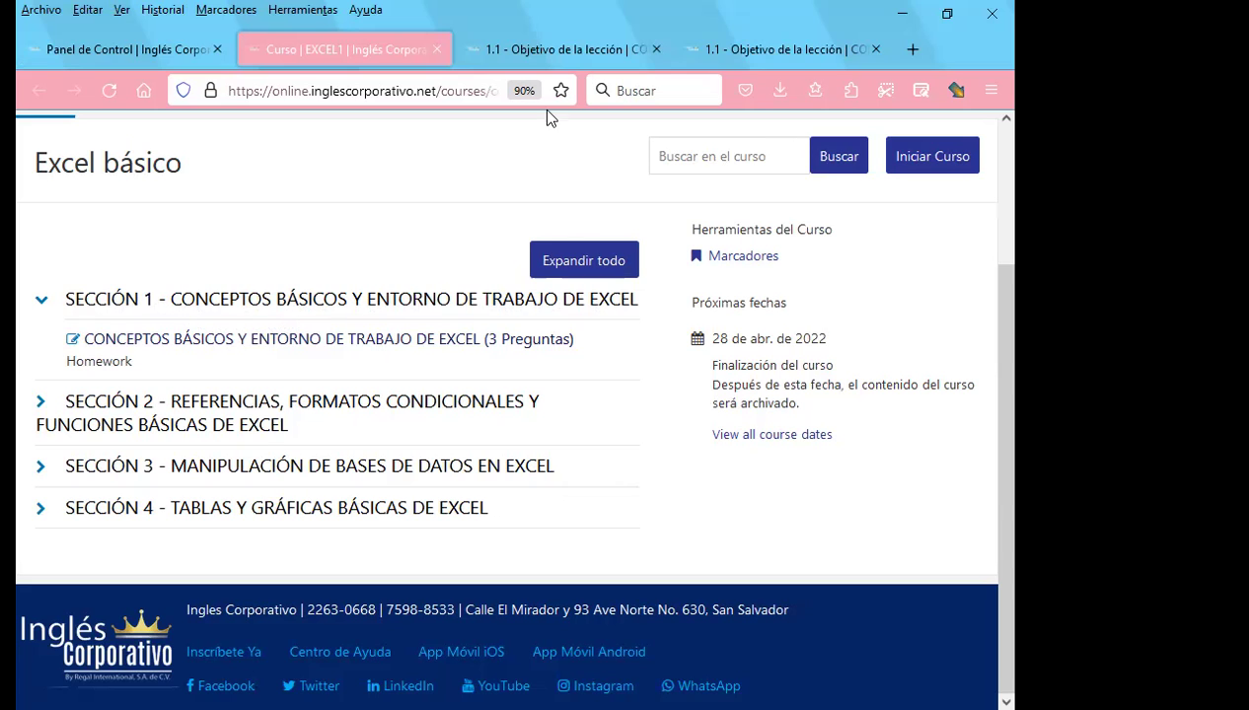
left_click(540, 49)
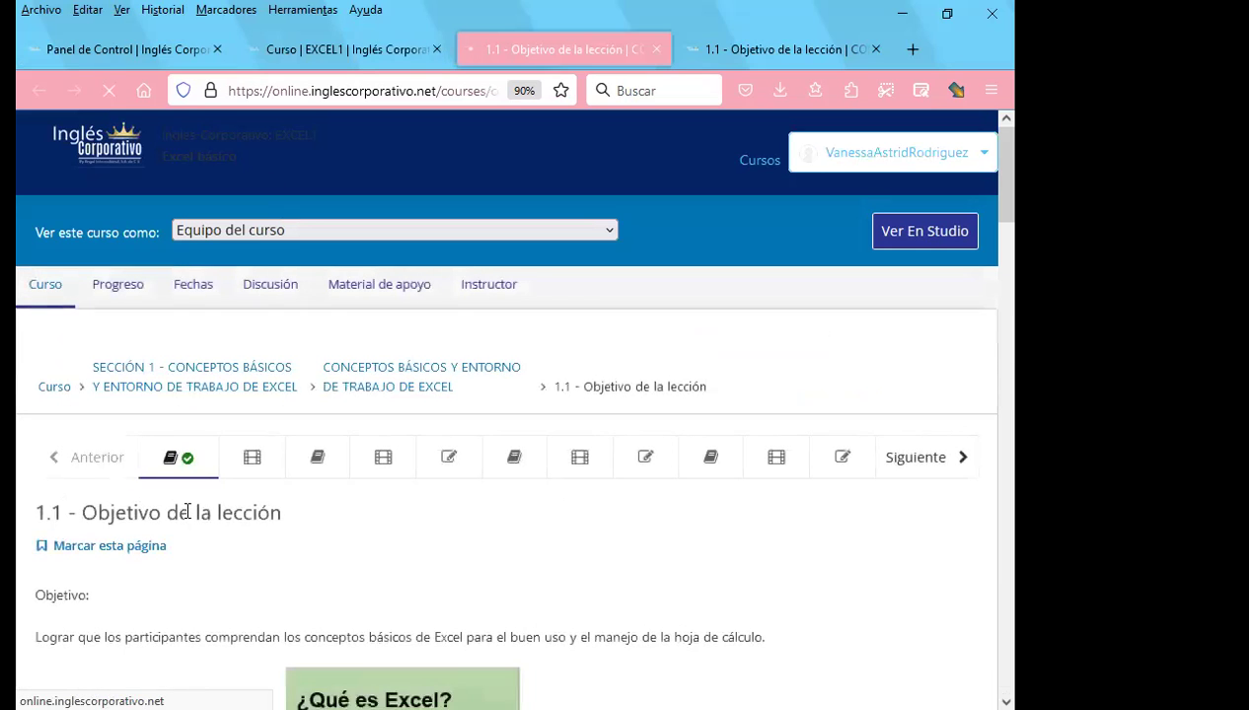
scroll(771, 557, "down", 1)
scroll(771, 557, "down", 3)
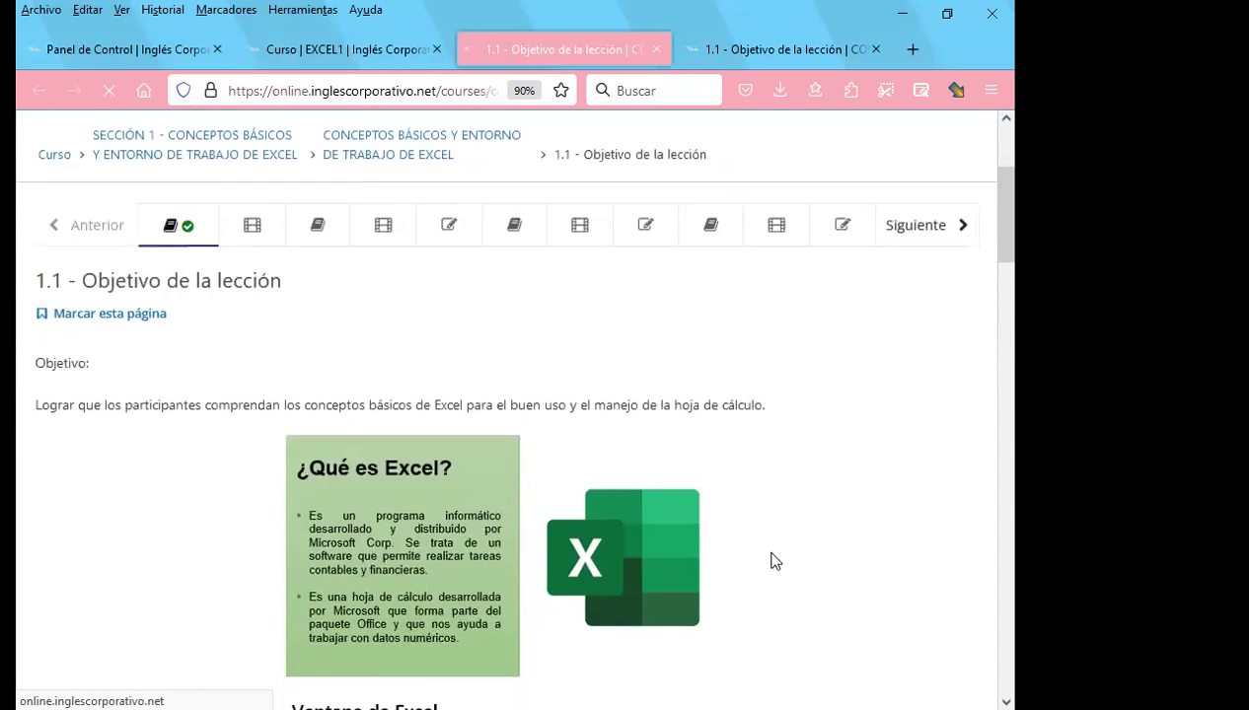
scroll(772, 559, "up", 3)
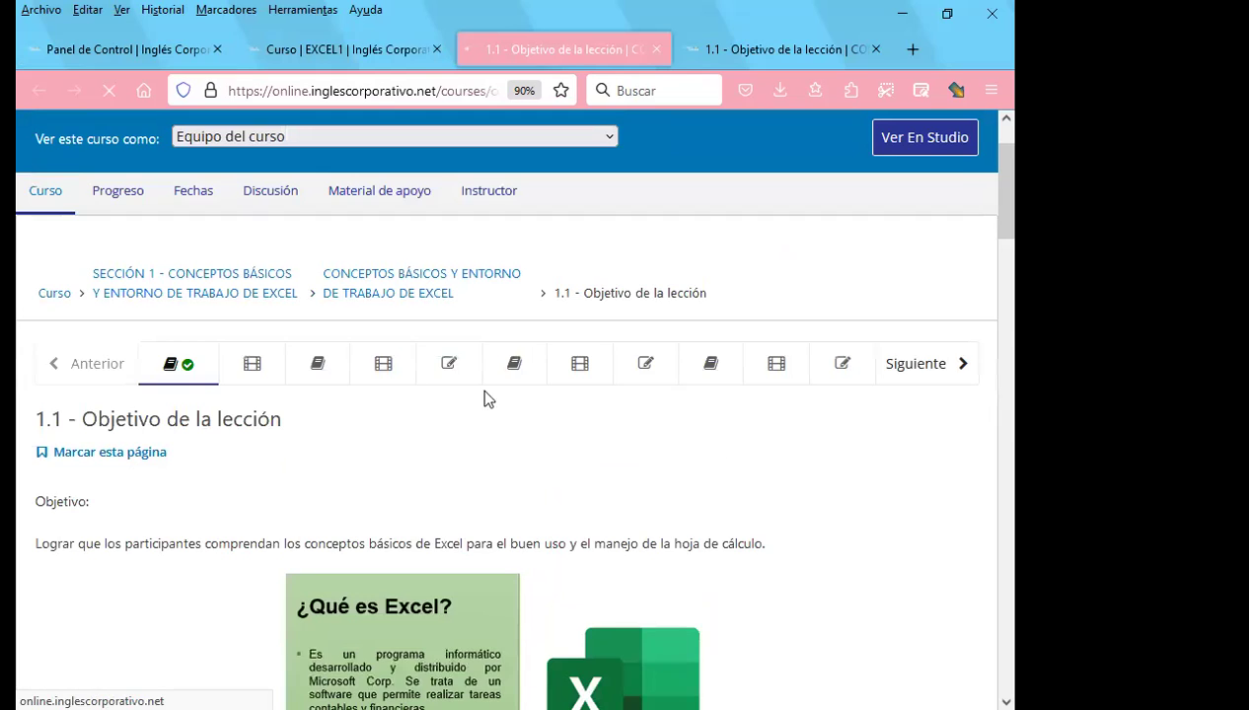
left_click(249, 370)
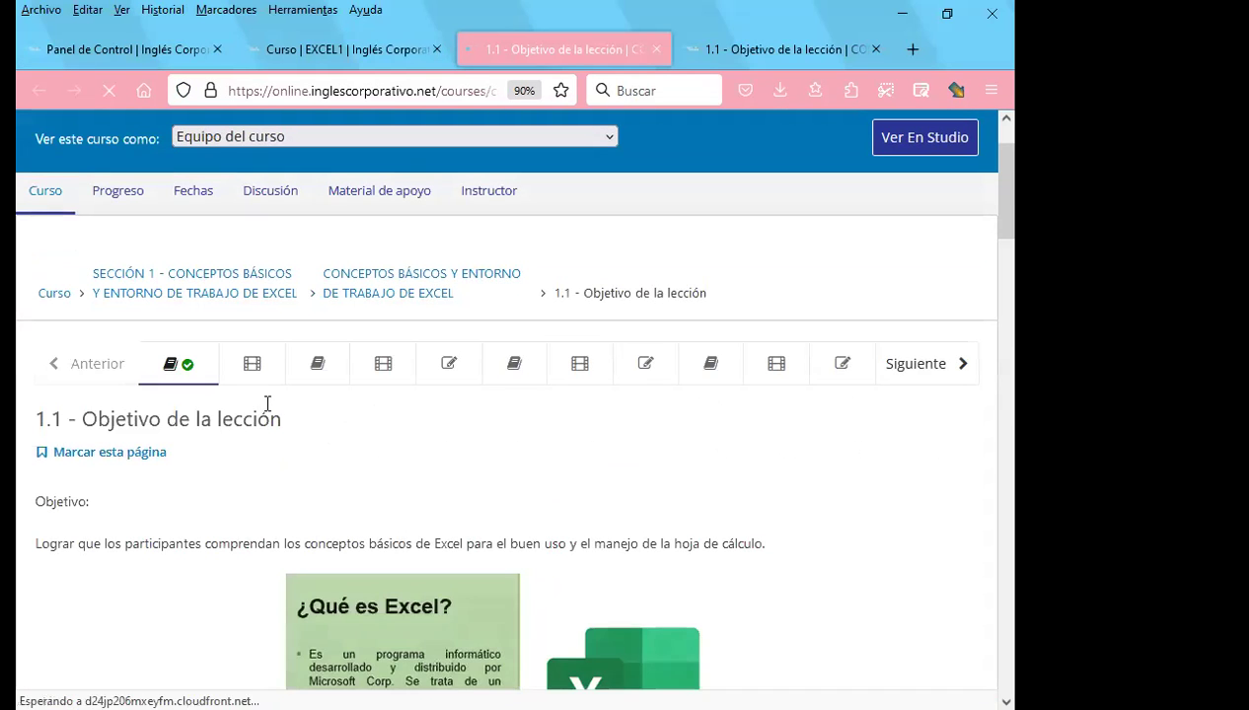
left_click(252, 371)
scroll(320, 488, "down", 1)
scroll(159, 365, "down", 3)
scroll(321, 371, "up", 3)
scroll(254, 365, "up", 1)
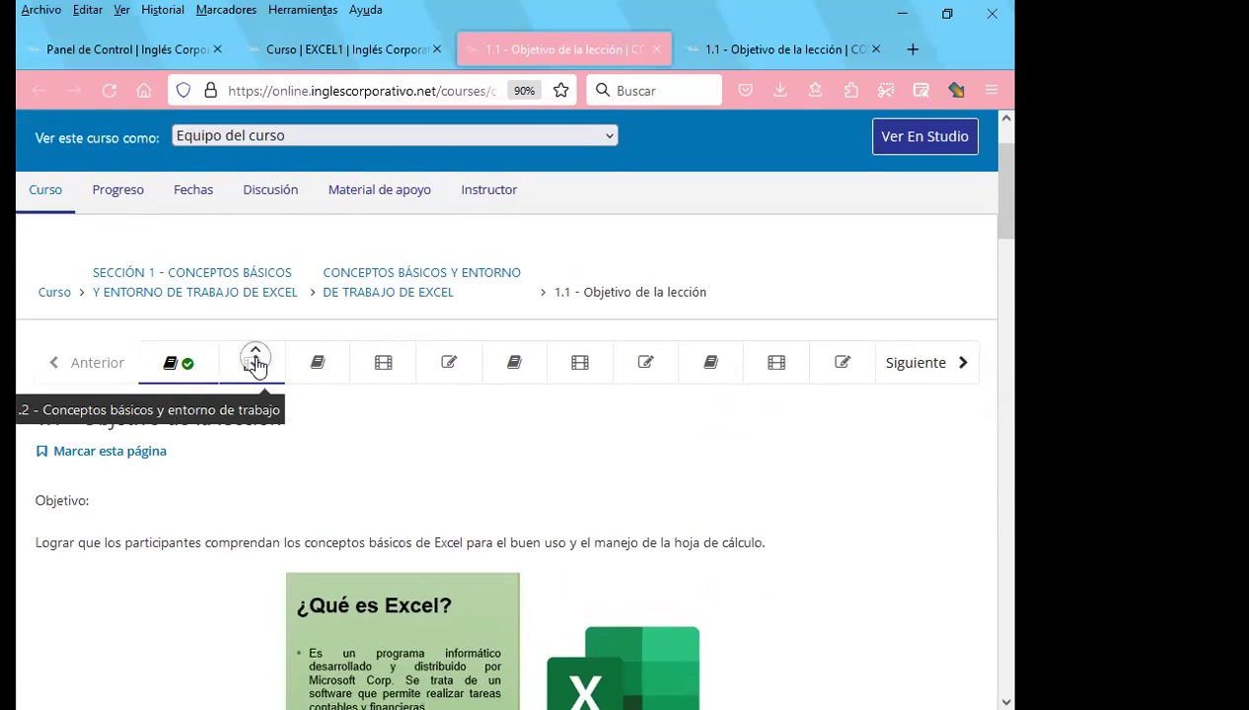
scroll(381, 415, "down", 1)
scroll(272, 384, "down", 1)
scroll(259, 414, "up", 3)
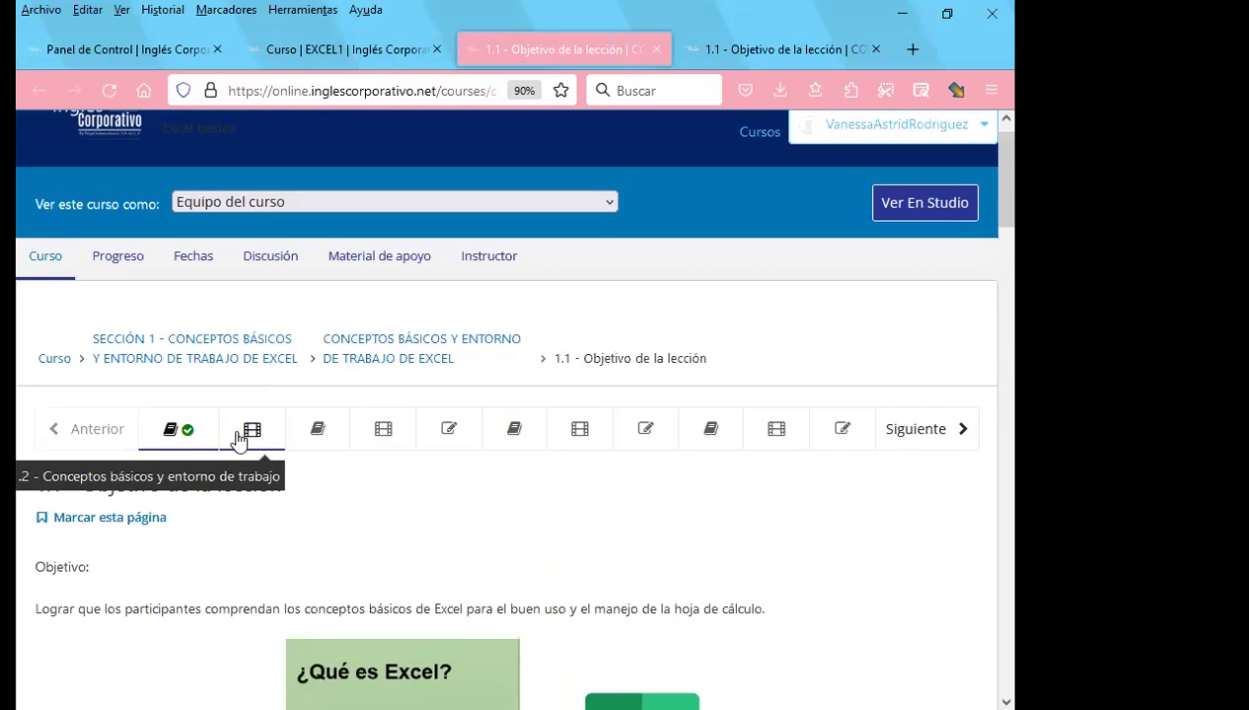
scroll(256, 426, "down", 1)
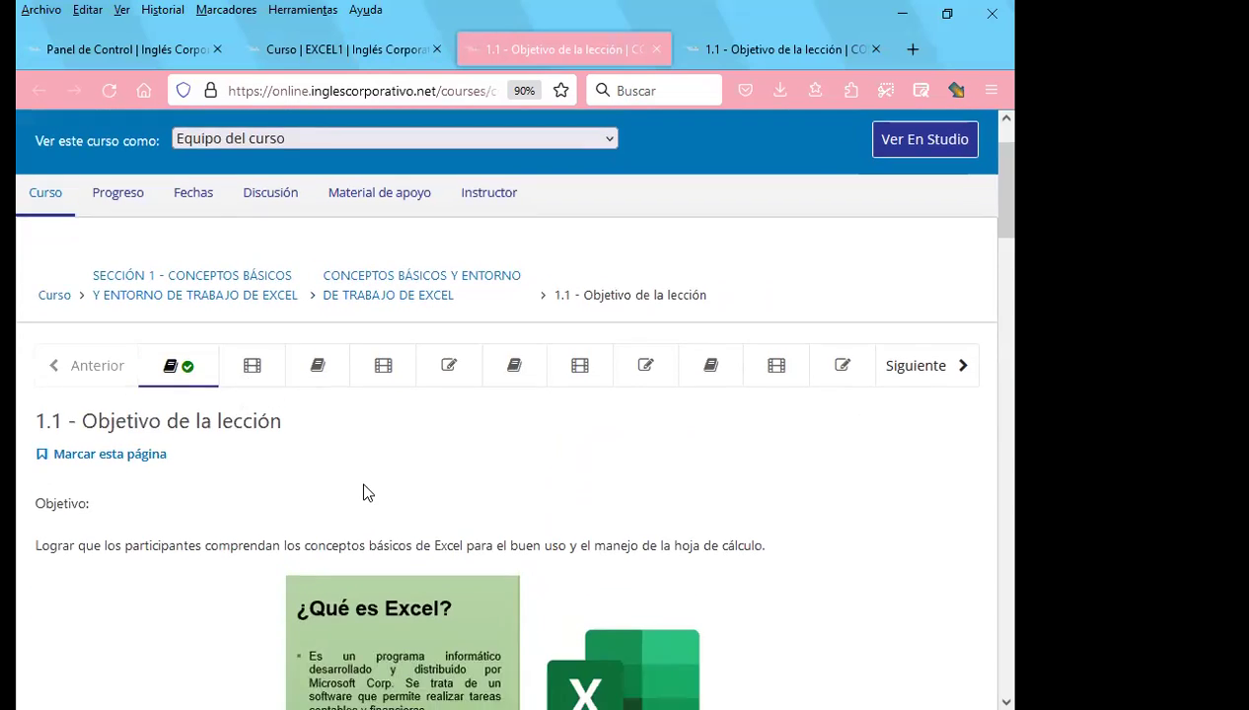
right_click(256, 374)
left_click(220, 430)
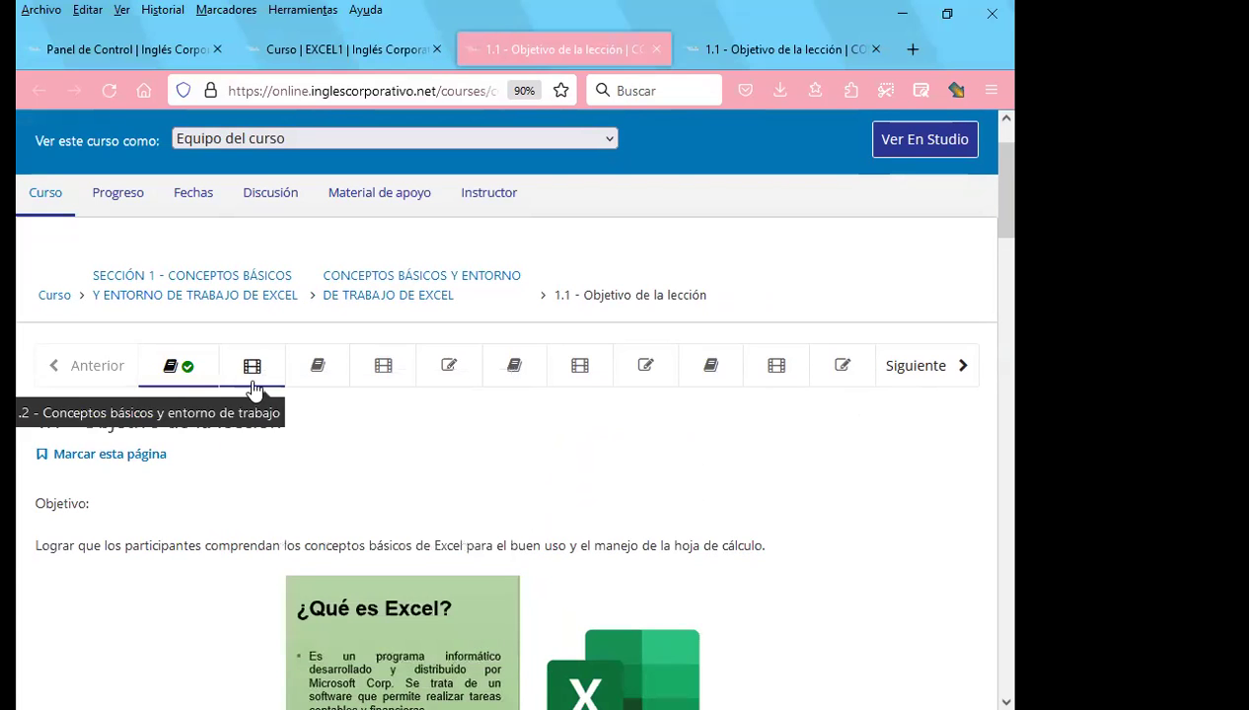
Open lesson 1.2, Conceptos básicos y entorno de trabajo, and review its video and template link
left_click(252, 369)
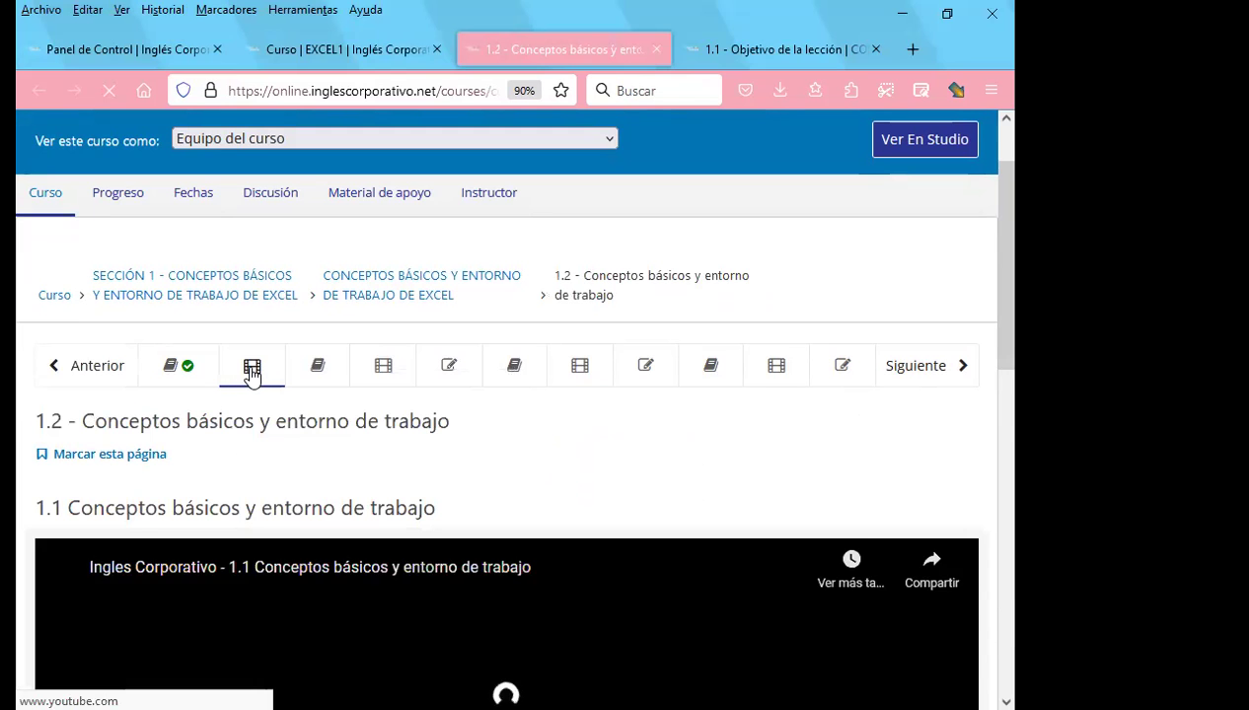
scroll(560, 488, "down", 3)
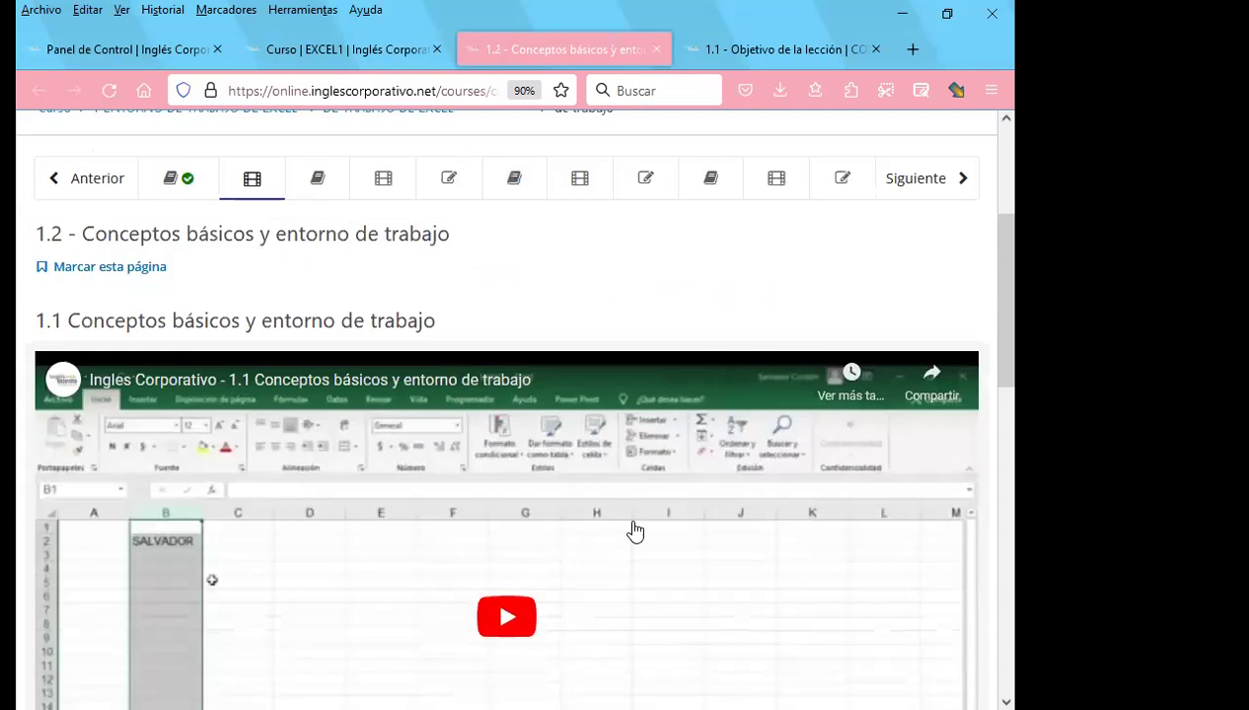
scroll(635, 530, "down", 2)
scroll(637, 529, "down", 1)
scroll(636, 529, "down", 1)
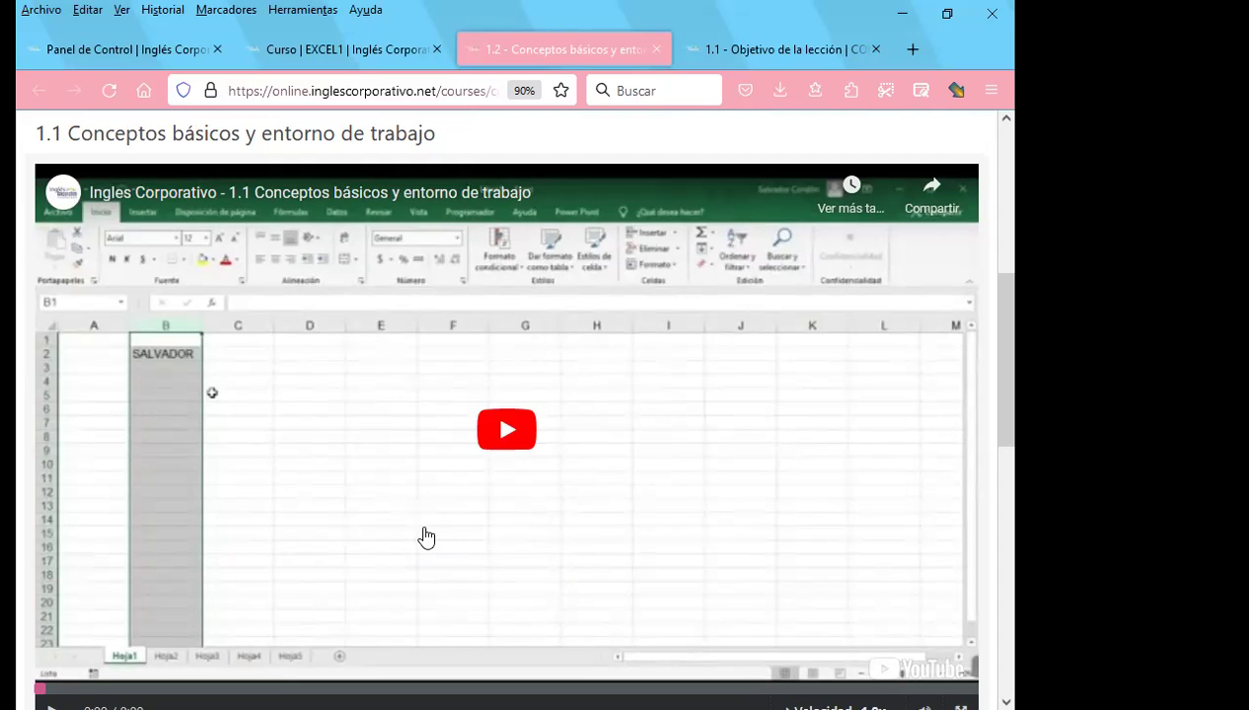
scroll(426, 538, "down", 3)
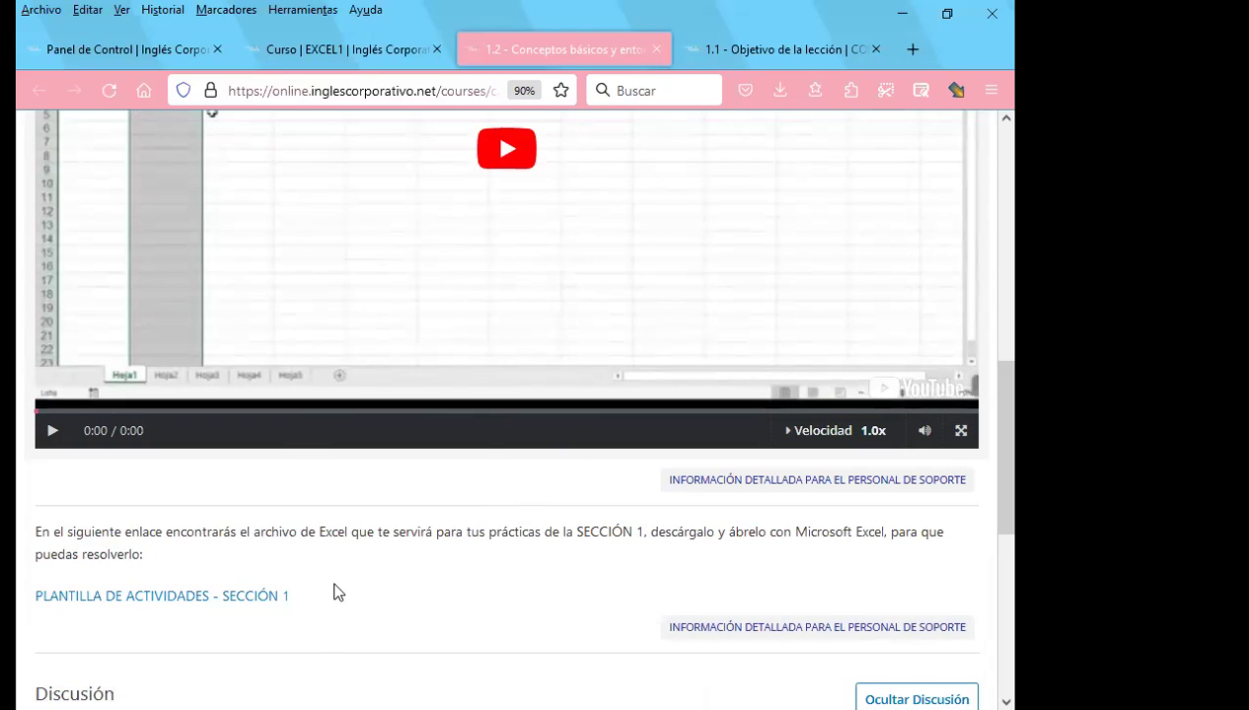
scroll(335, 587, "up", 2)
scroll(330, 582, "up", 2)
scroll(329, 575, "up", 4)
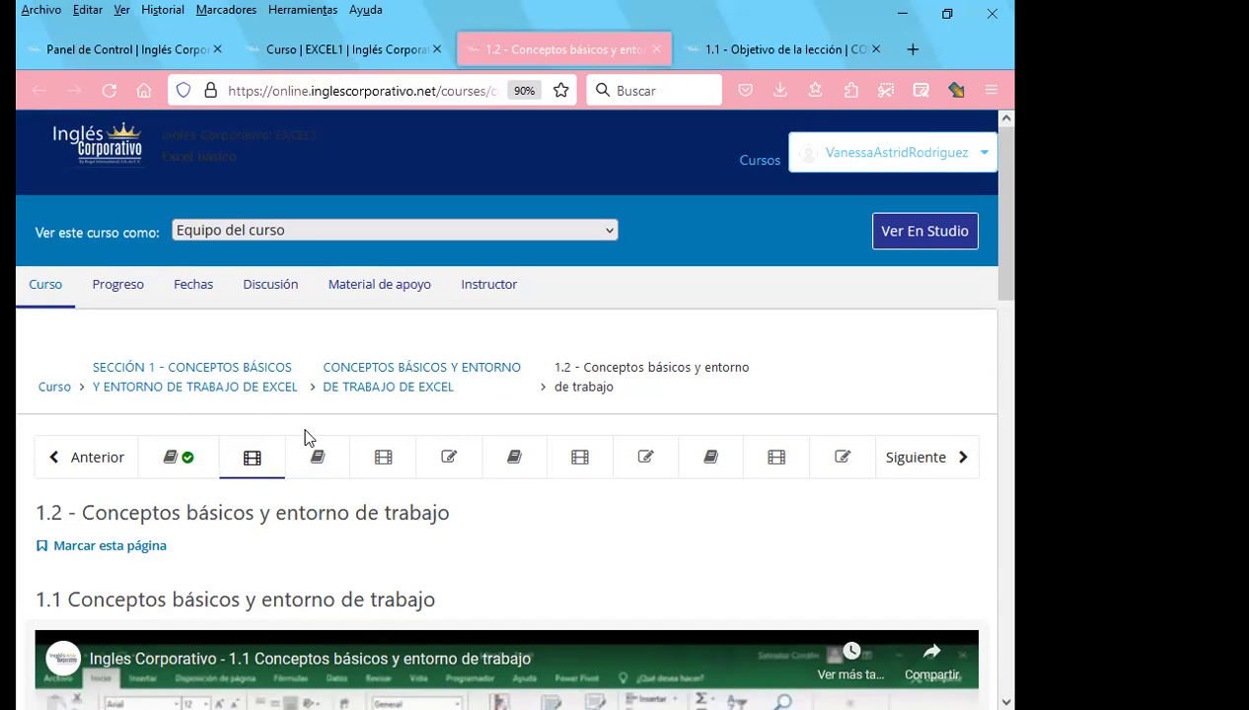
left_click(323, 462)
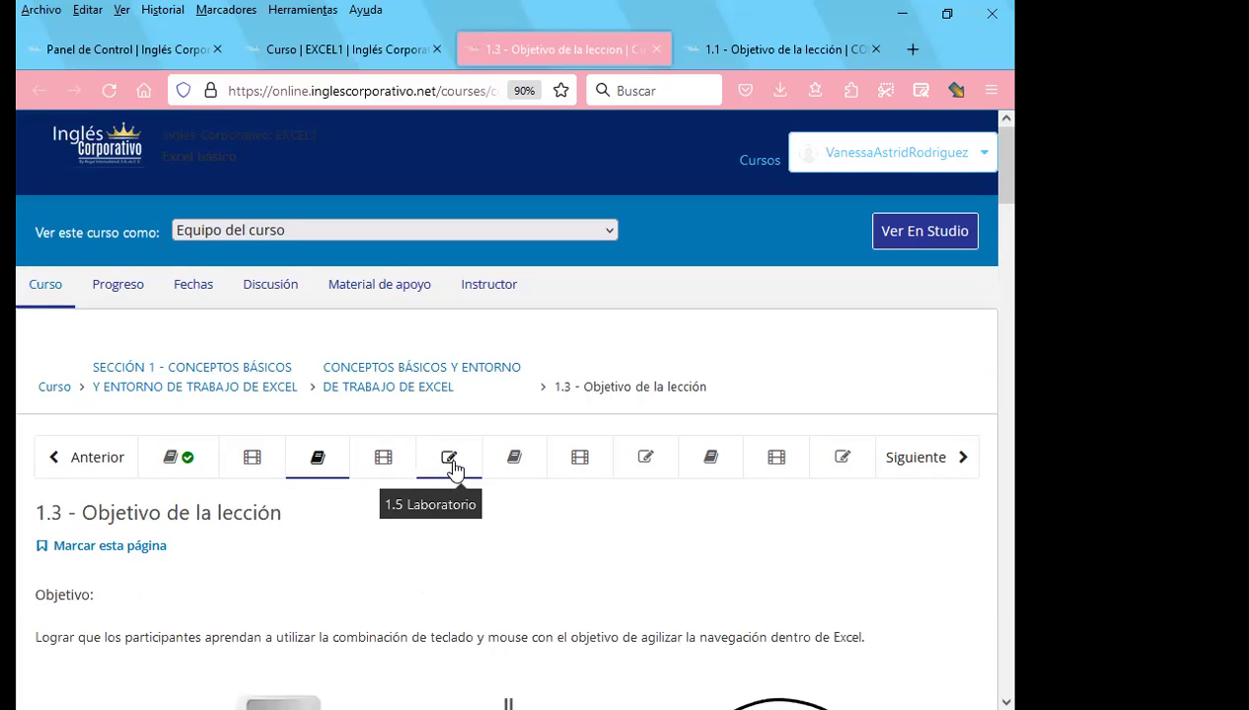
left_click(449, 461)
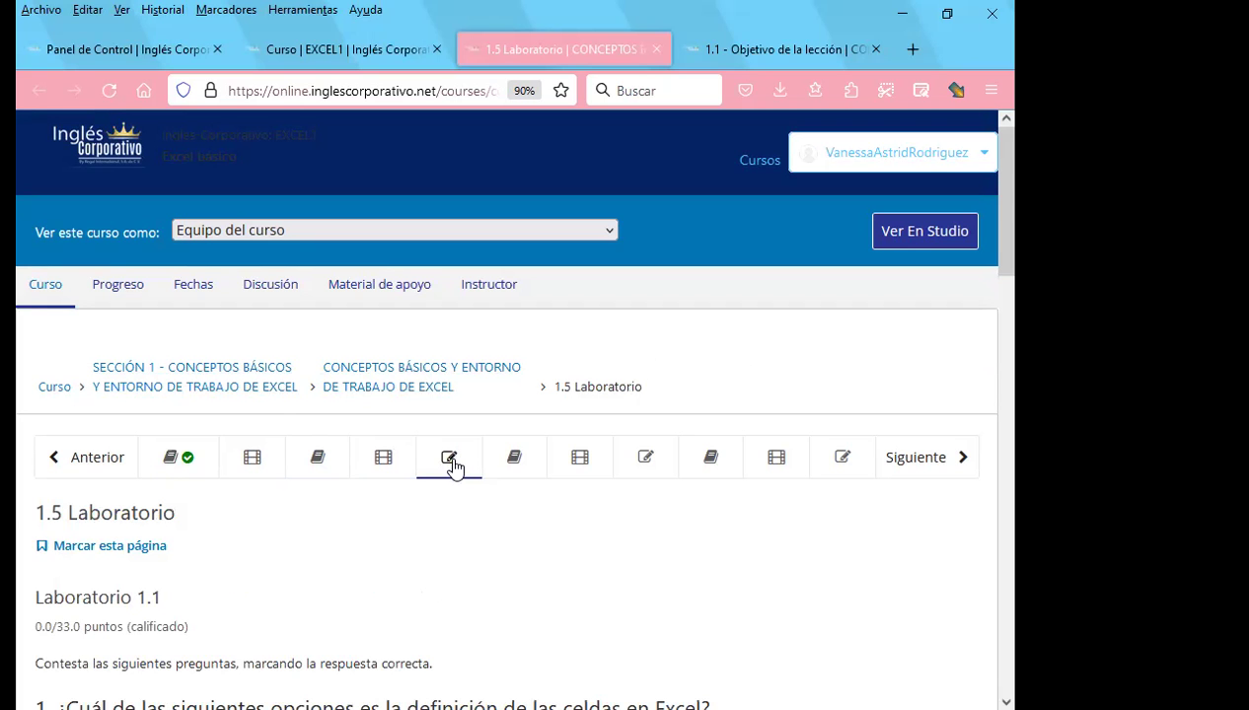
scroll(412, 473, "down", 2)
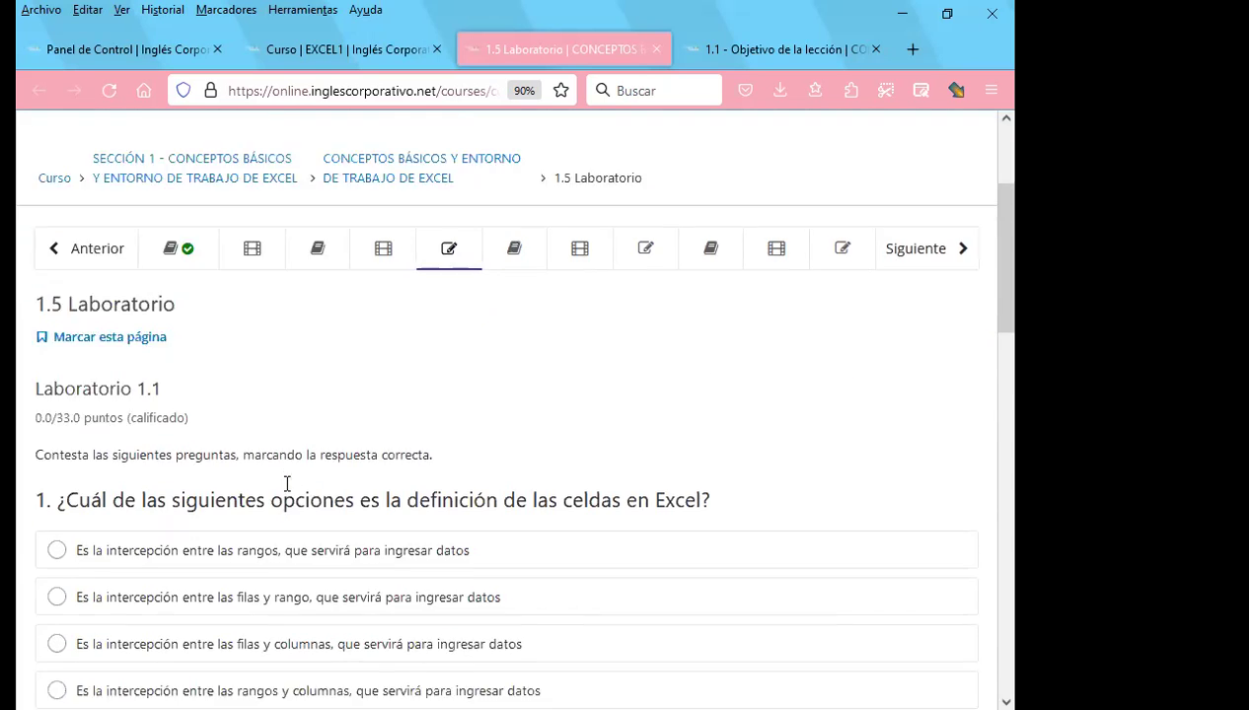
scroll(362, 482, "down", 3)
scroll(271, 495, "down", 1)
scroll(270, 504, "down", 2)
scroll(270, 504, "down", 3)
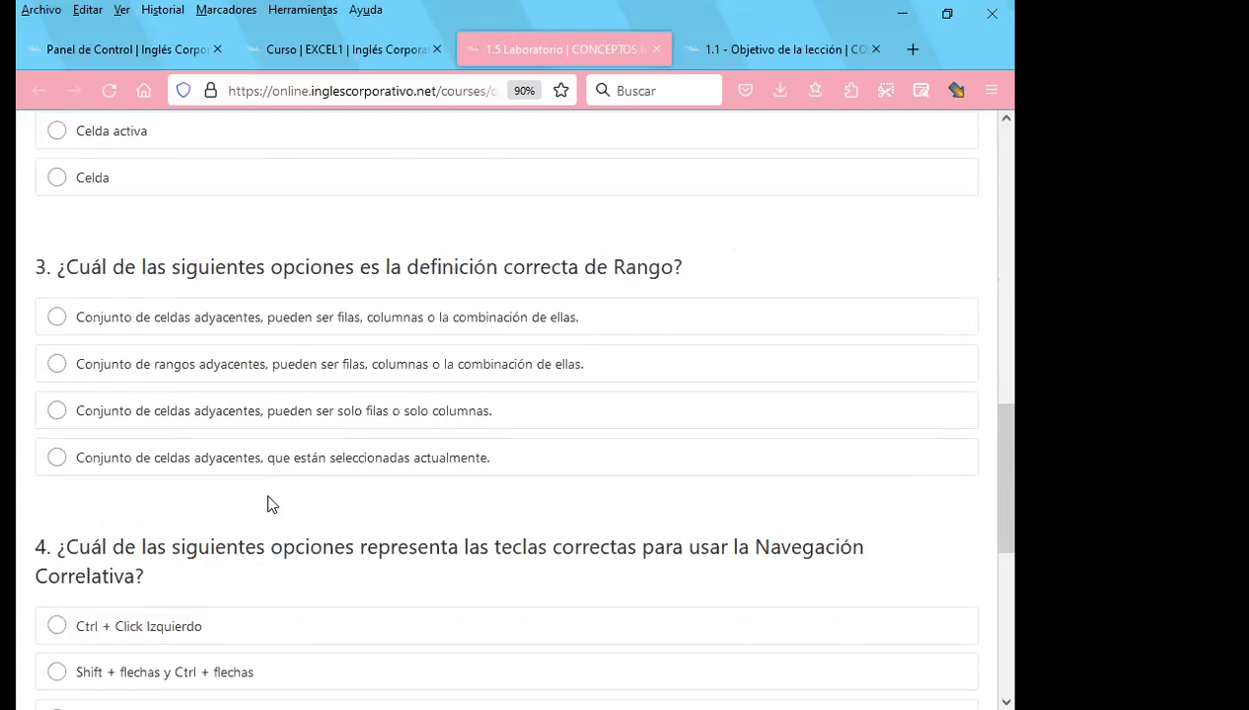
scroll(270, 504, "down", 3)
scroll(404, 501, "up", 4)
scroll(405, 501, "up", 8)
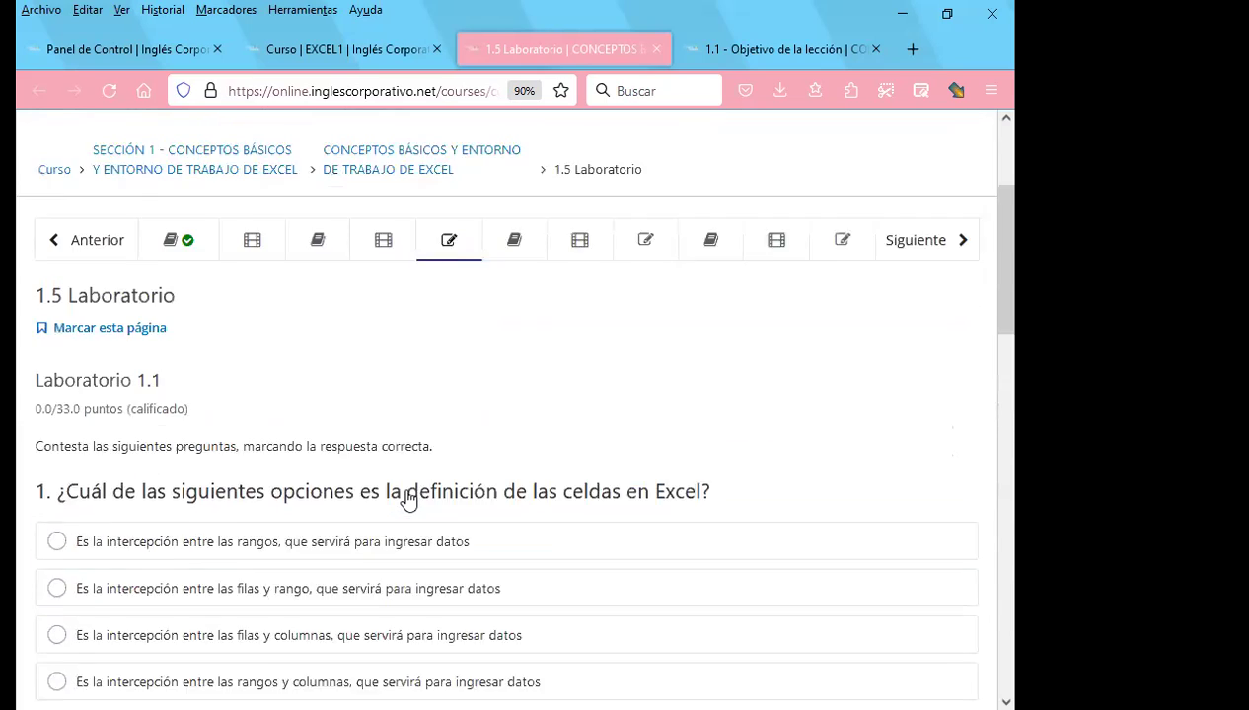
scroll(411, 498, "up", 3)
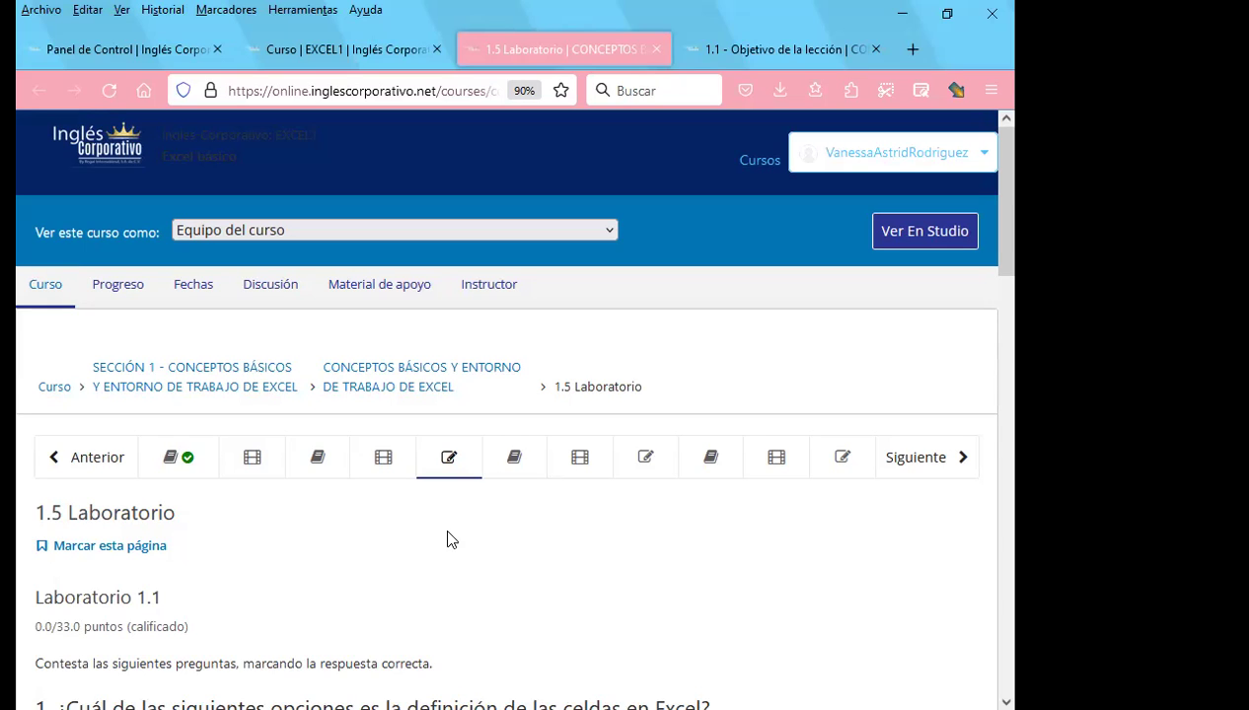
scroll(446, 523, "down", 3)
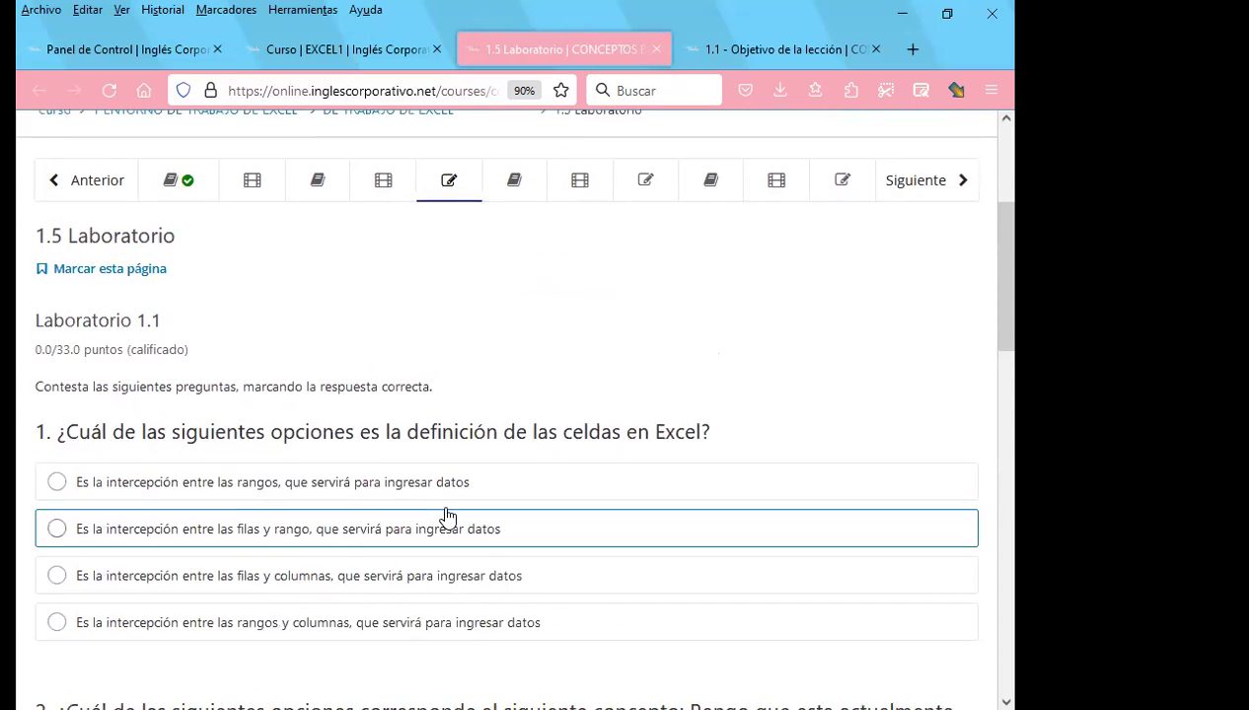
scroll(445, 516, "up", 3)
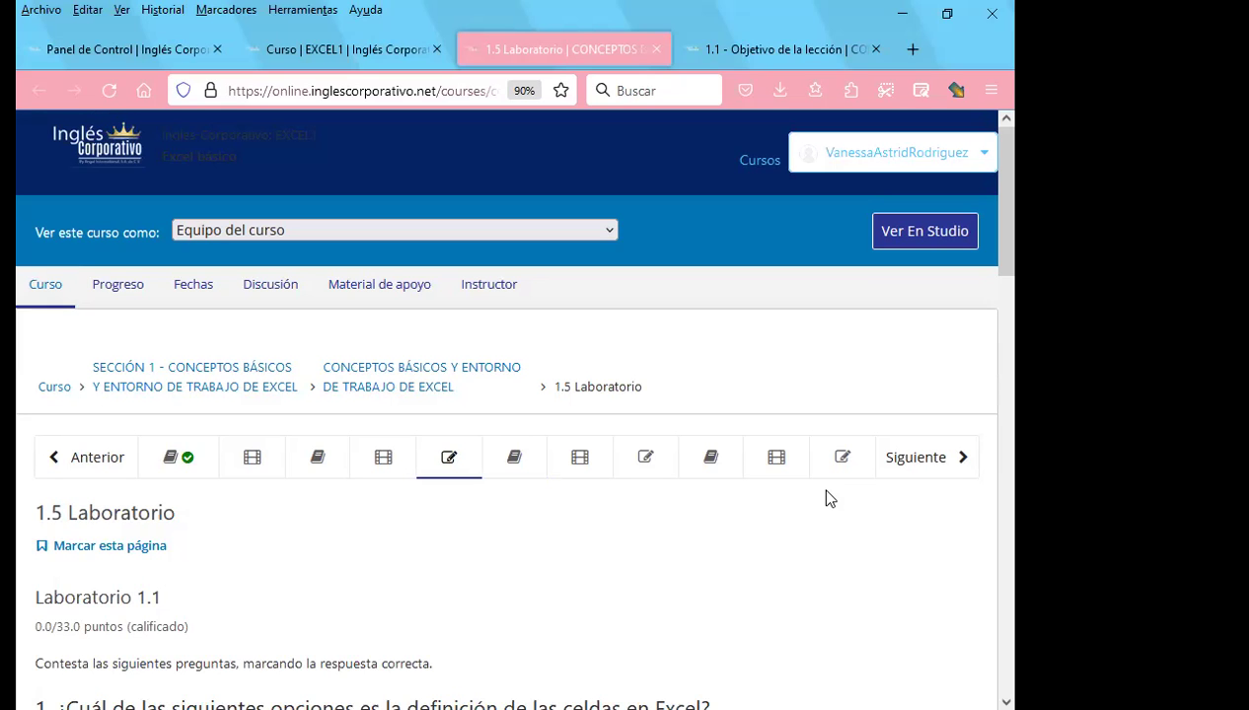
Scroll through questions 2 and 3 of Laboratorio 1.1
scroll(618, 518, "down", 3)
scroll(557, 527, "down", 3)
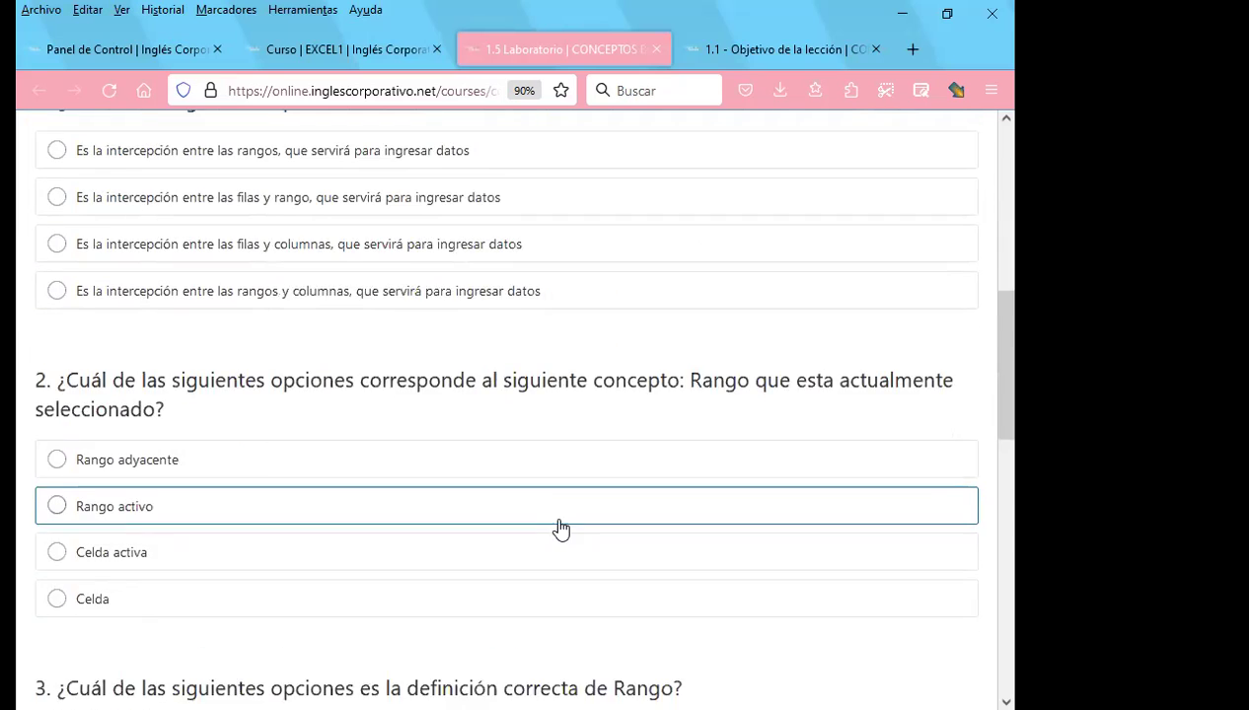
scroll(557, 527, "down", 2)
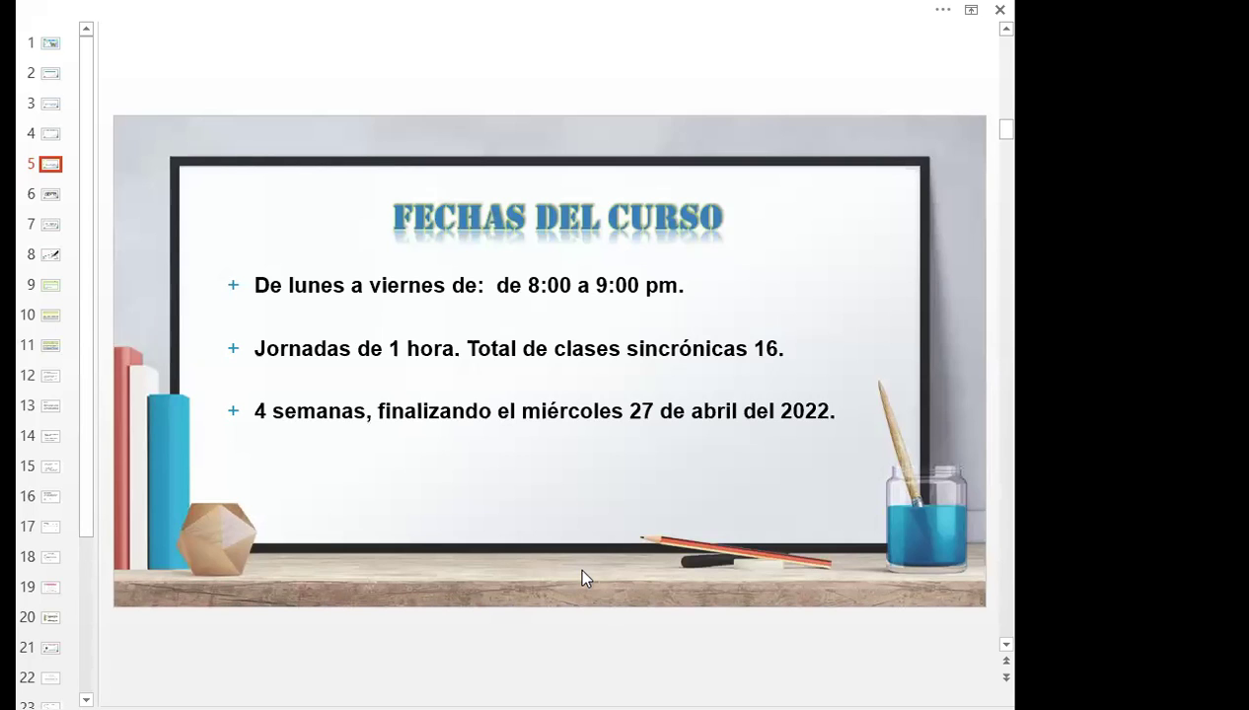
Display slide 6, the quote about courage to start and perseverance to finish great projects
scroll(582, 577, "down", 1)
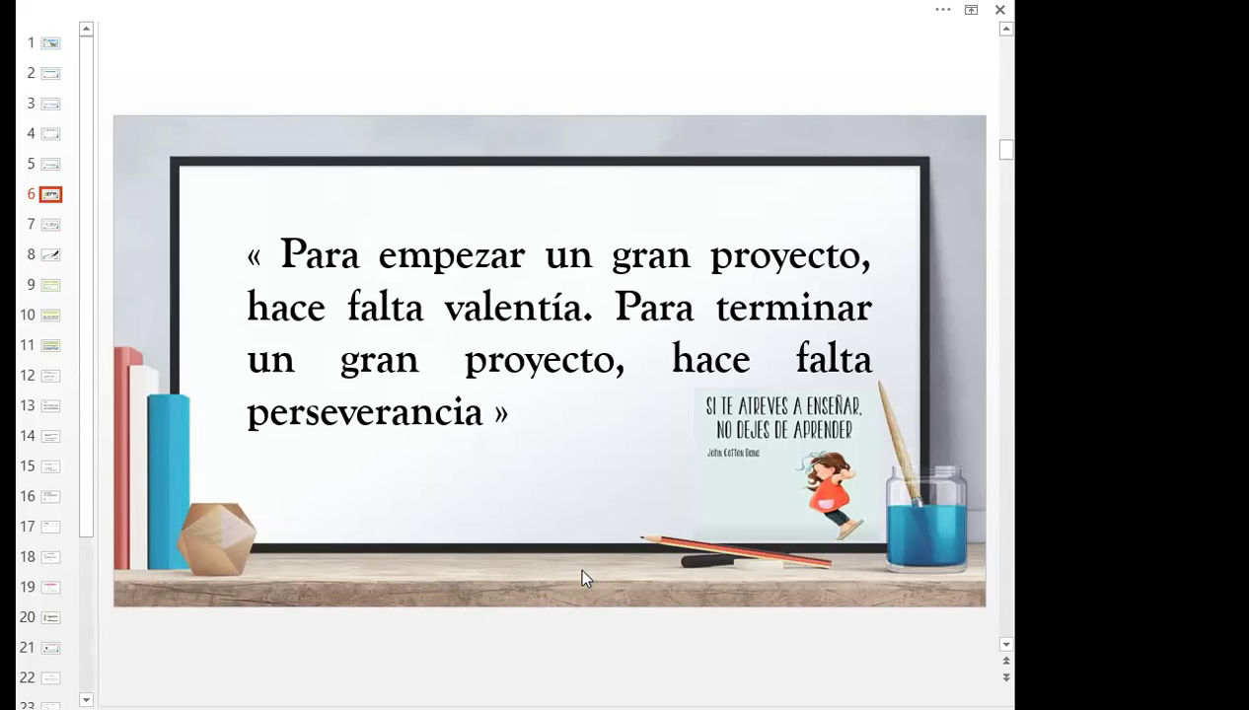
Advance the Excel básico deck from slide 6 to slide 7, OBJETIVO GENERAL
scroll(582, 578, "down", 1)
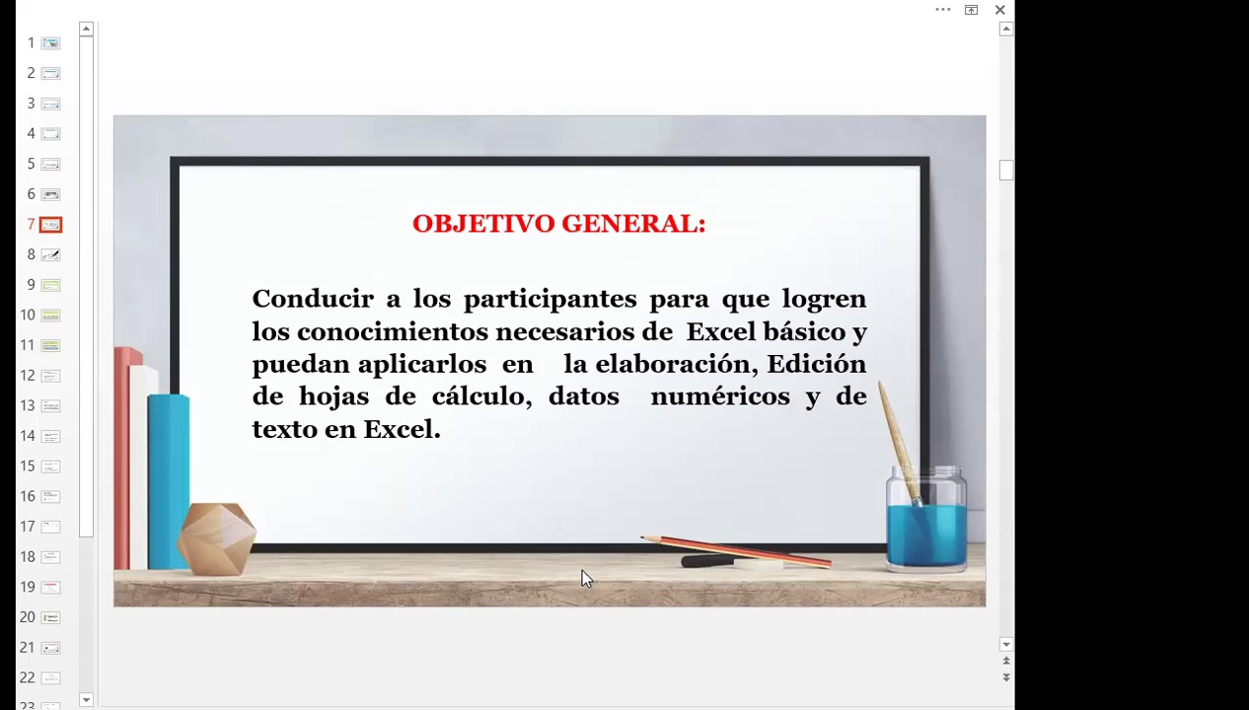
Page through slides 8 and 9, including AGENDA, to slide 10's session objective
scroll(582, 578, "down", 1)
scroll(582, 578, "down", 1)
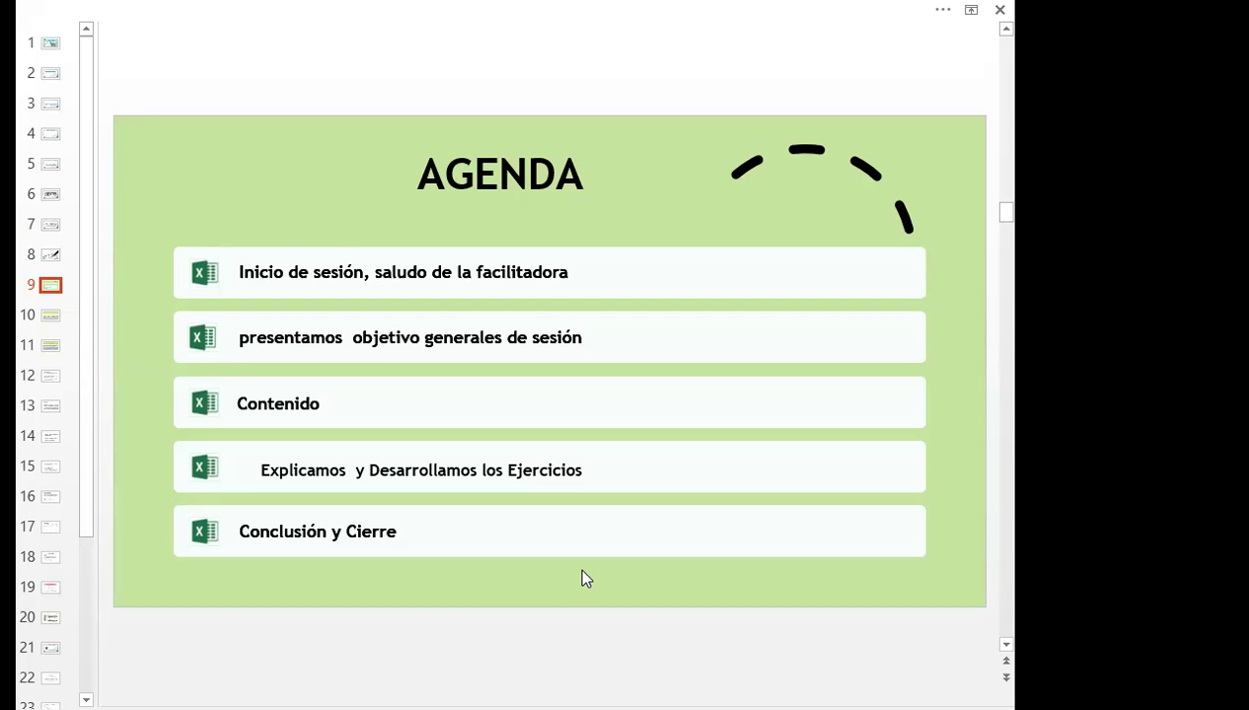
scroll(582, 578, "down", 1)
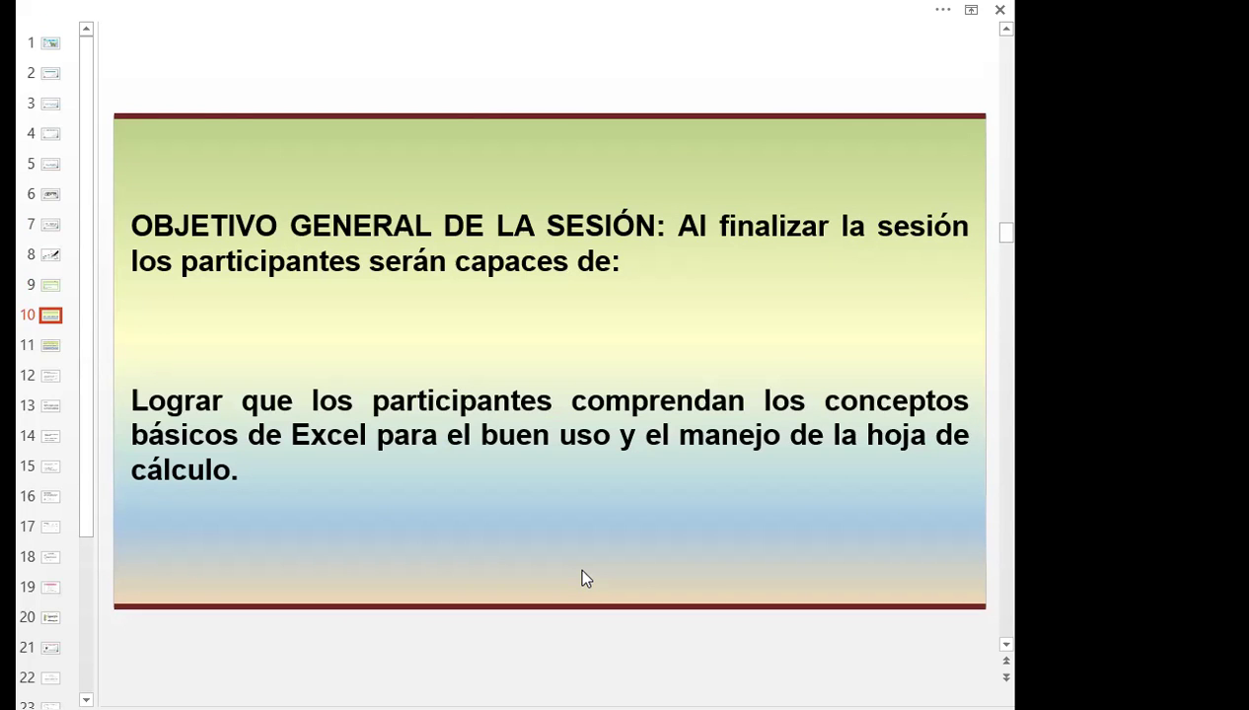
Move past the INTRODUCCIÓN slide to slide 12 on Excel 2013 concepts and workbooks
scroll(582, 578, "down", 1)
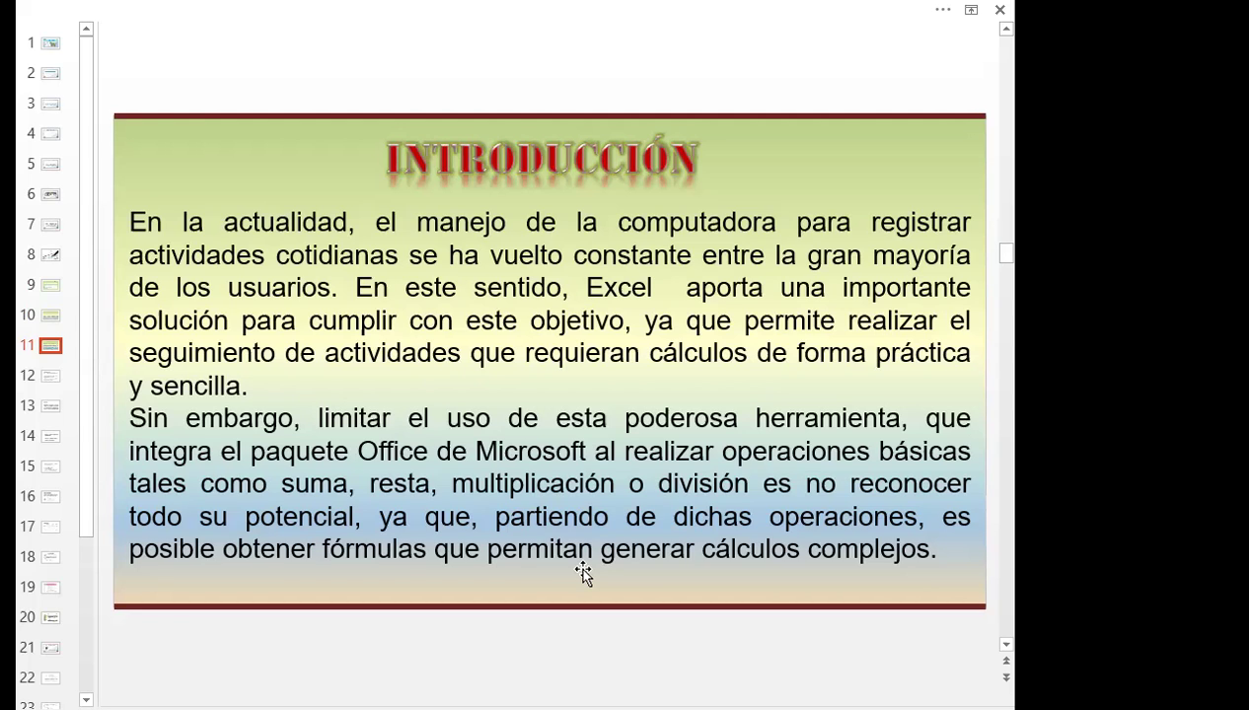
scroll(583, 572, "down", 1)
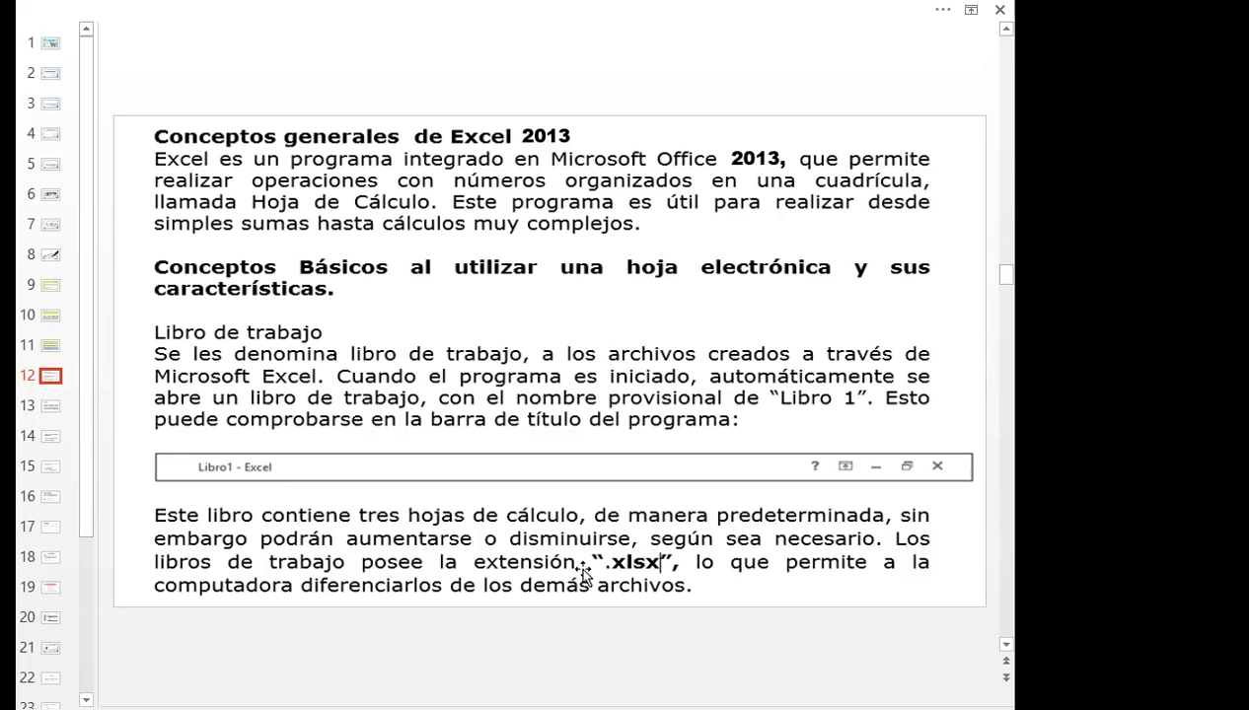
Scroll the PowerPoint slide pane down to slide 13, Hoja de Cálculo
scroll(583, 572, "down", 1)
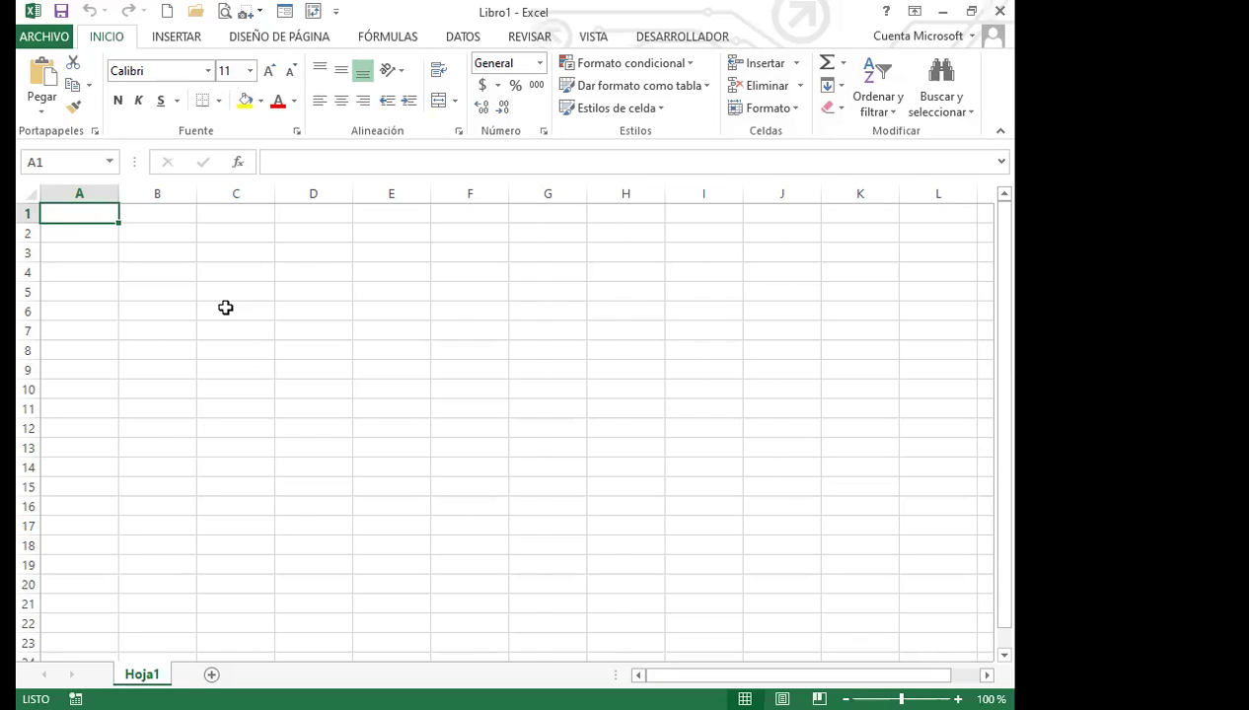
Jump to row 1048576, then column XFD, landing on cell XFD1048576
key("ctrl+Down")
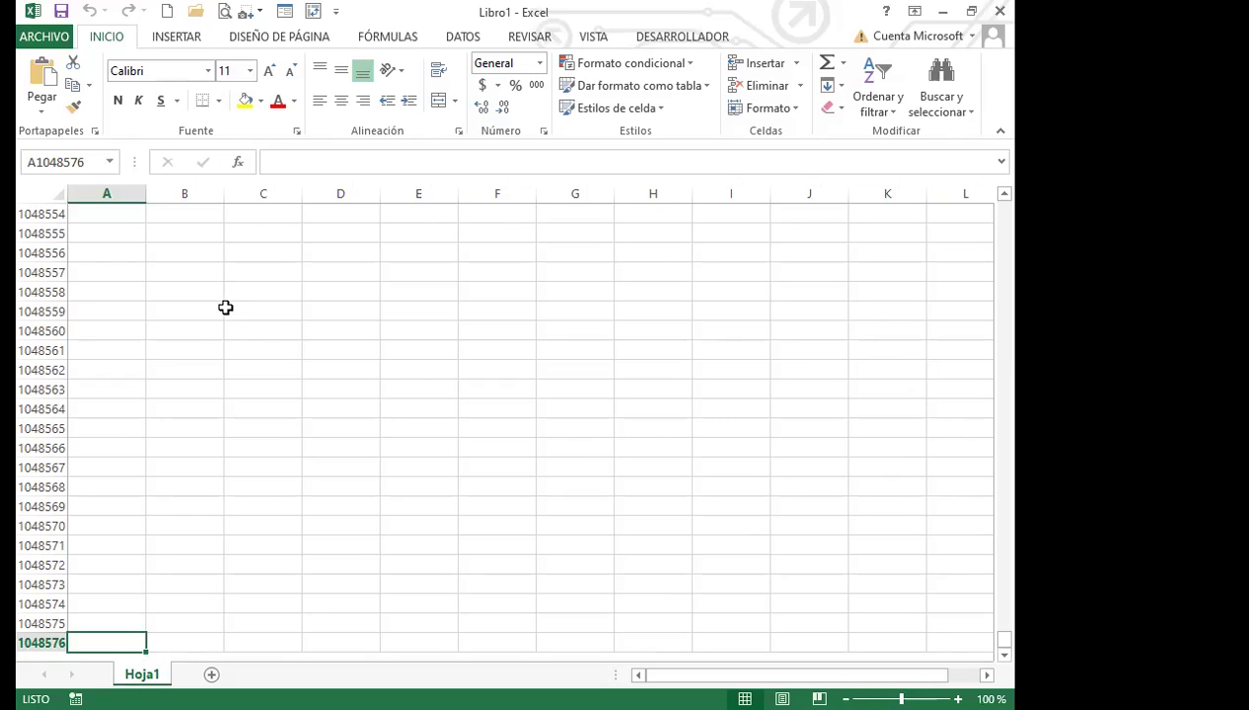
key("ctrl+Right")
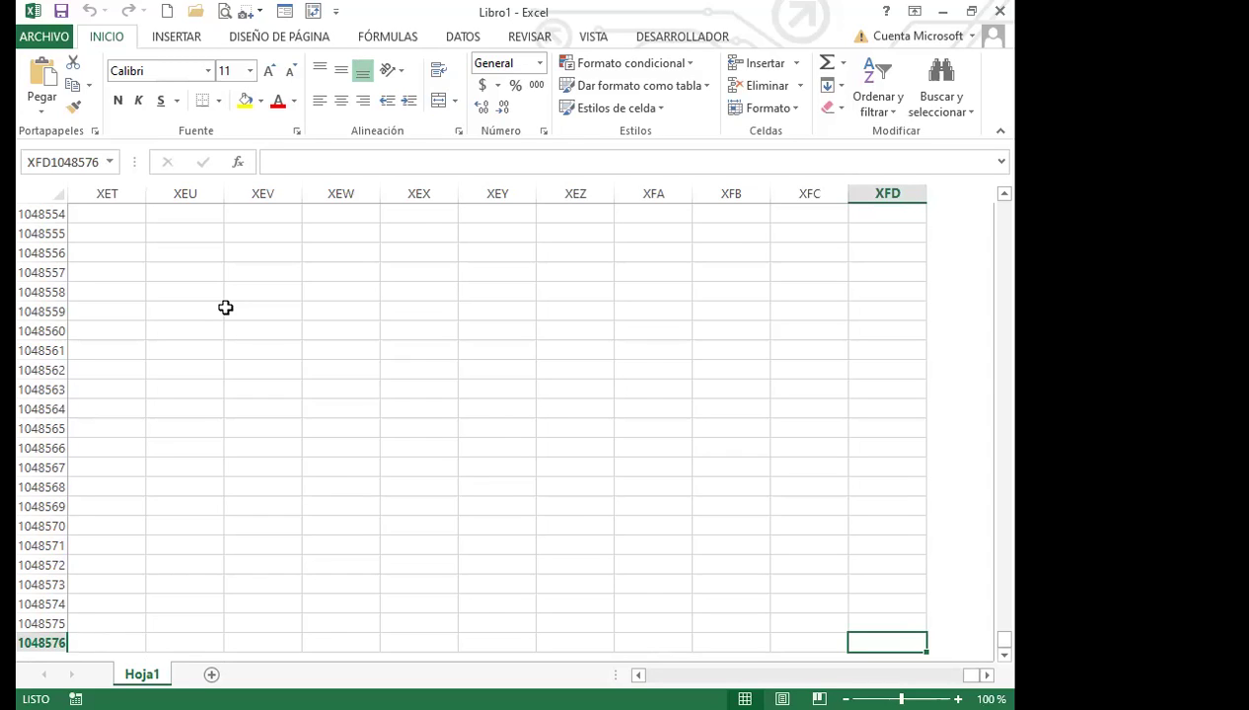
Go back to column A on the last row, then to cell A1
key("Home")
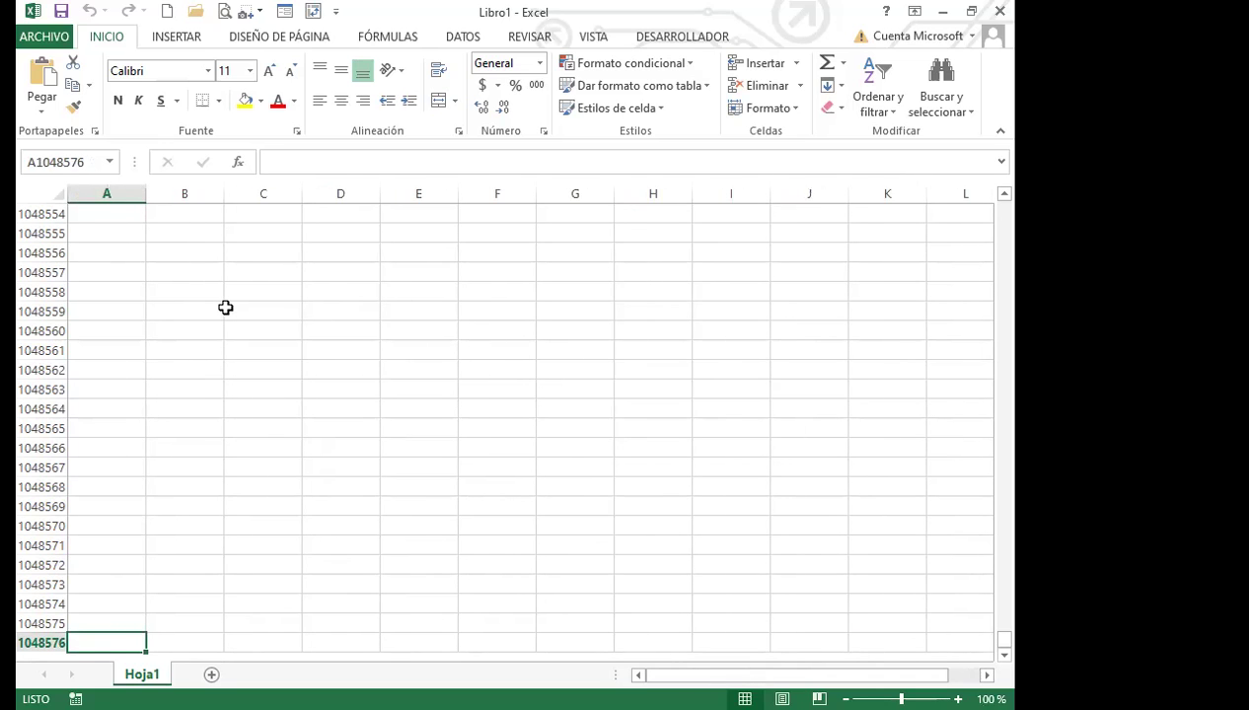
key("ctrl+Home")
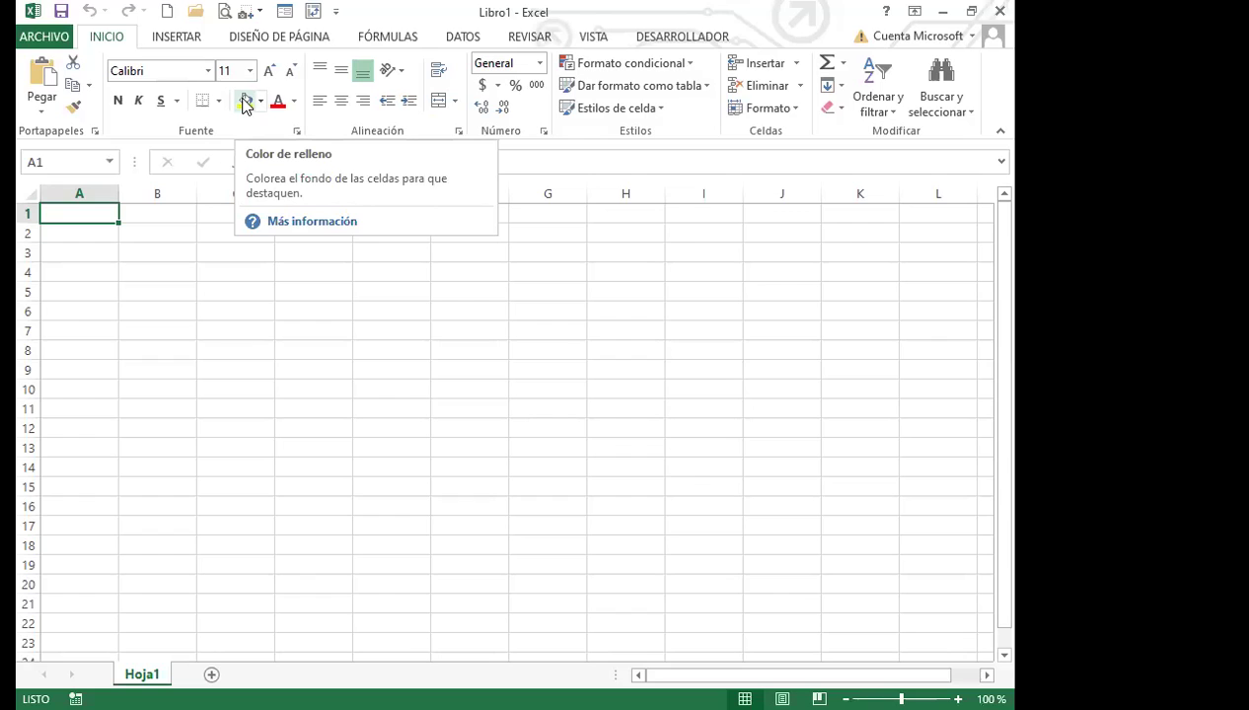
left_click(156, 367)
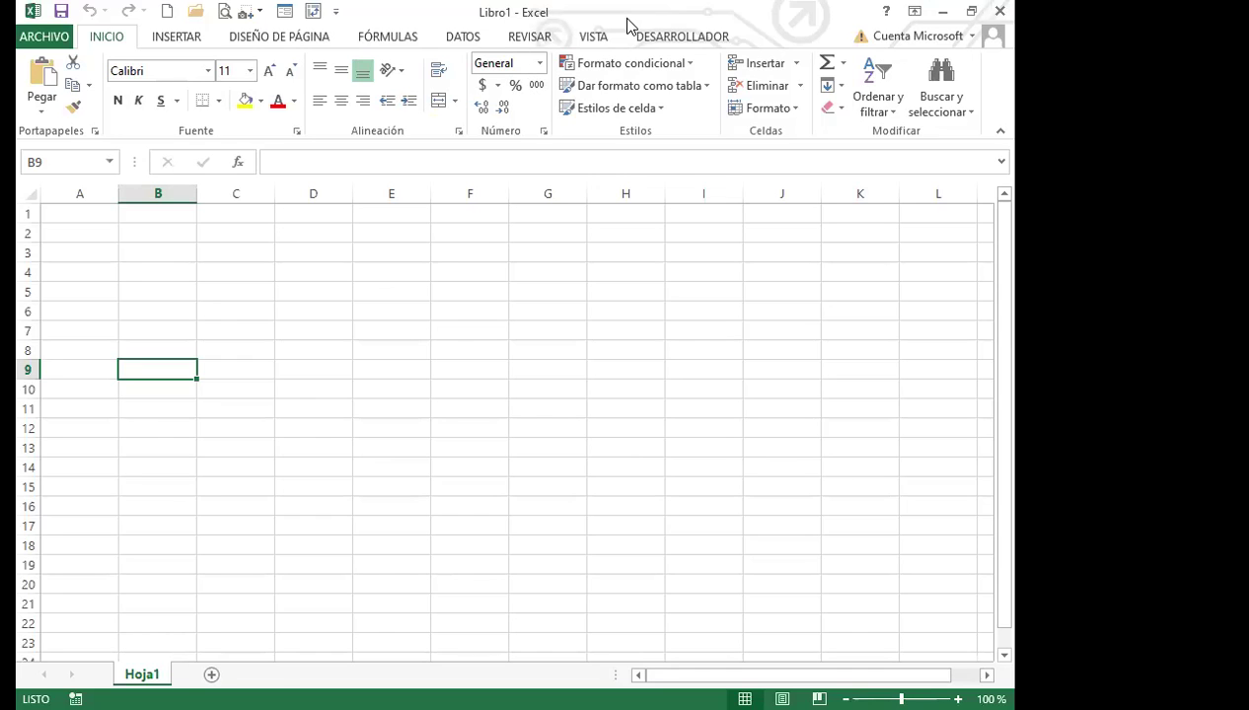
left_click_drag(627, 18, 600, 14)
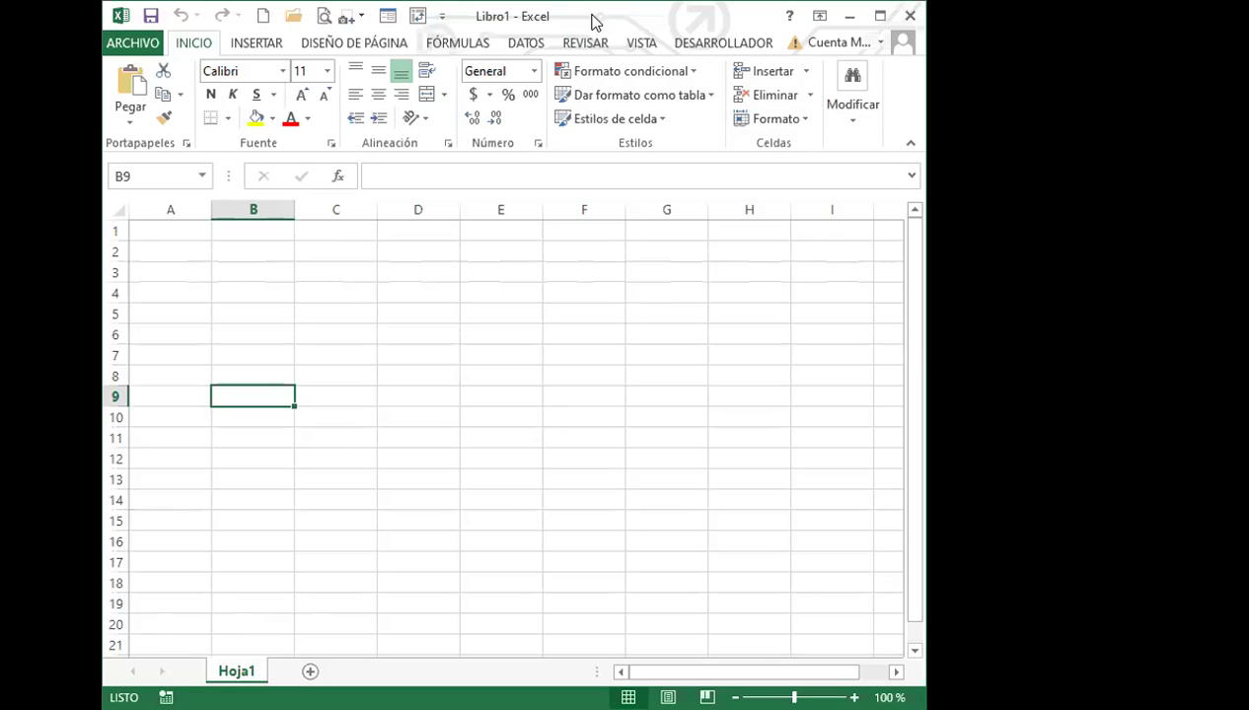
double_click(595, 22)
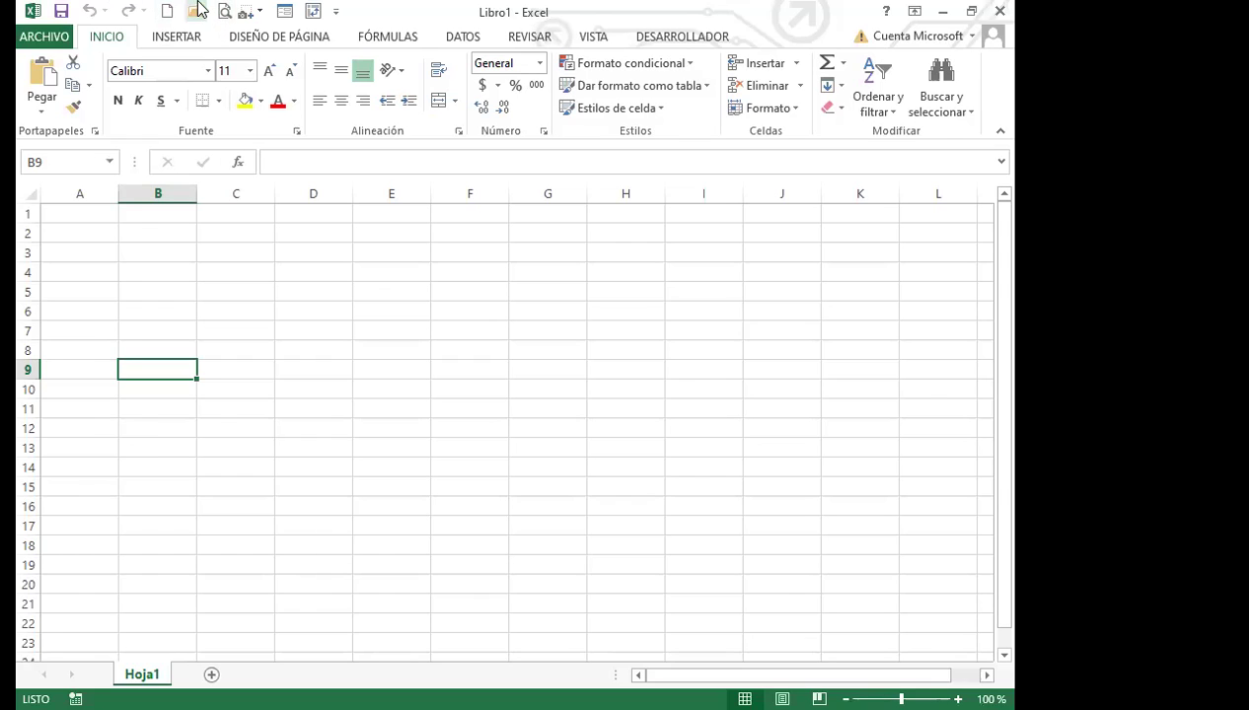
right_click(317, 14)
left_click(340, 22)
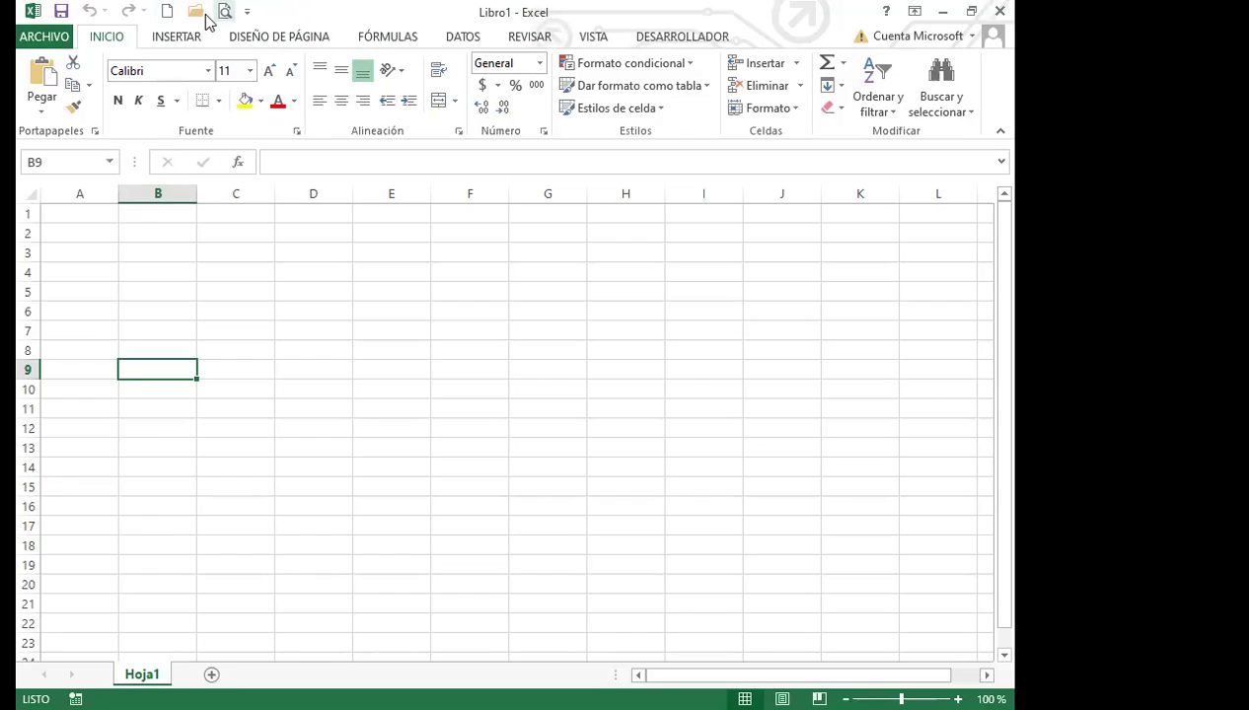
left_click(313, 276)
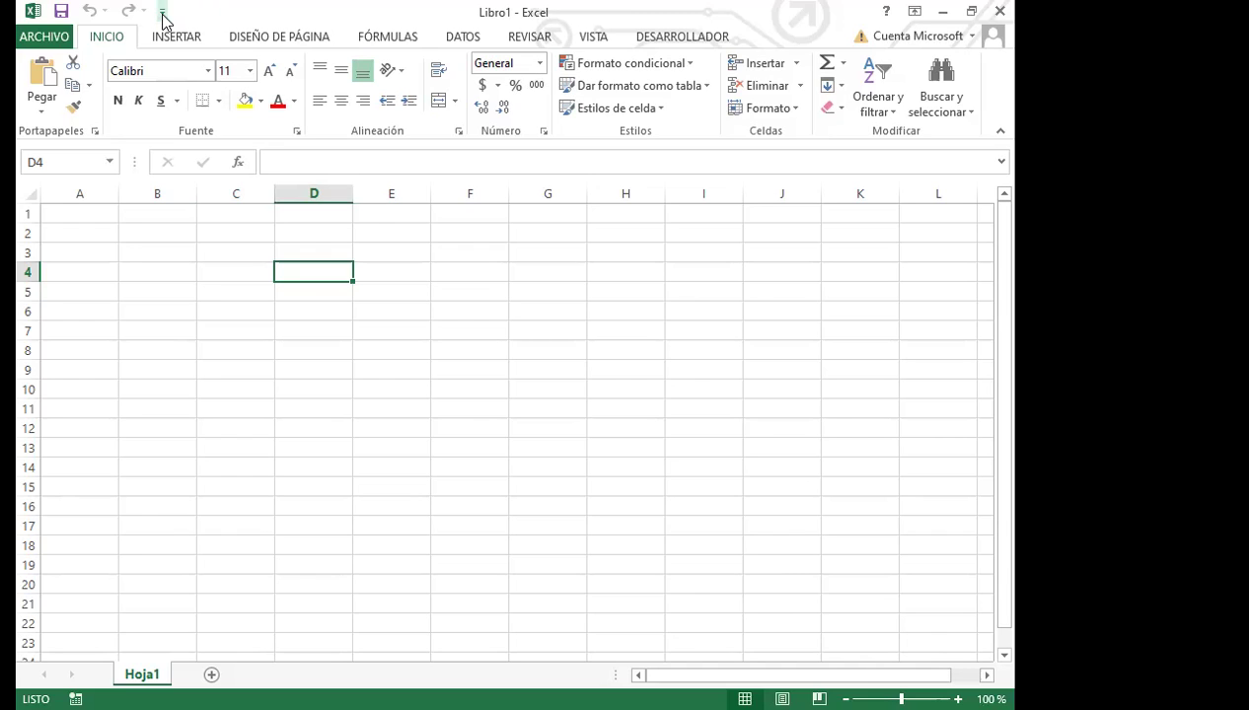
Tick Nuevo, Abrir and Vista previa de impresión e Imprimir in the Quick Access Toolbar list
left_click(162, 11)
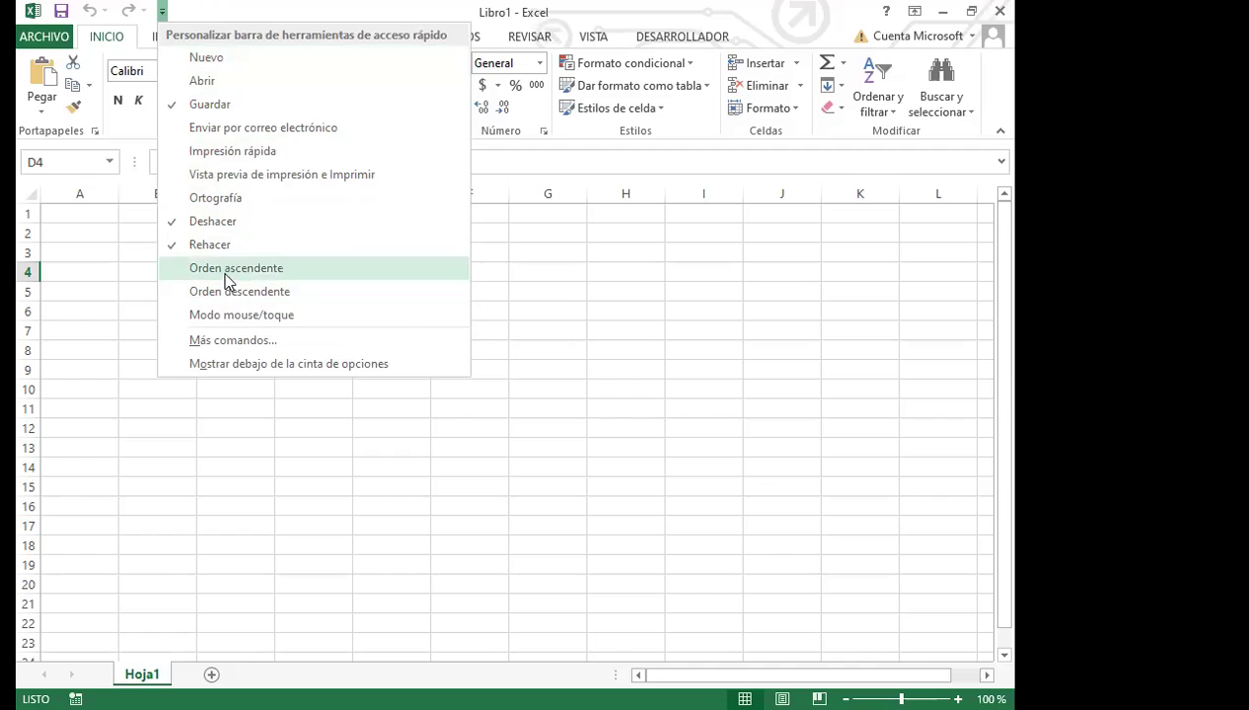
left_click(181, 59)
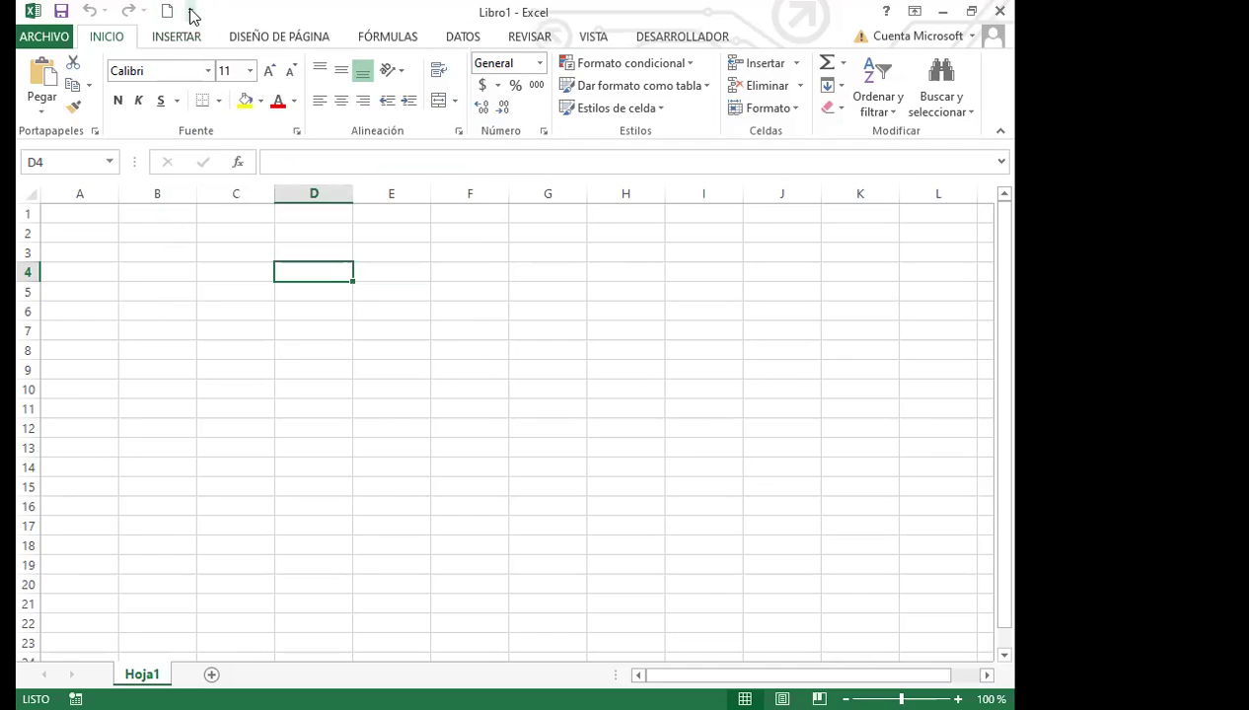
left_click(190, 12)
left_click(230, 84)
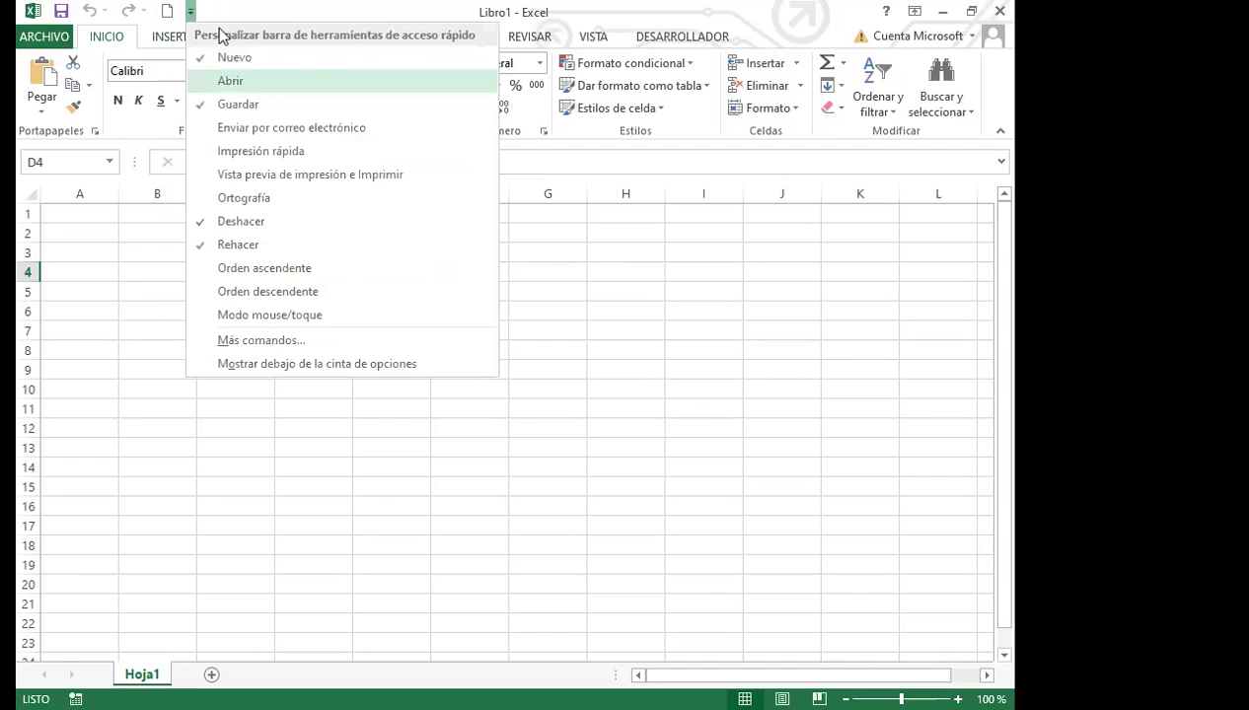
left_click(218, 11)
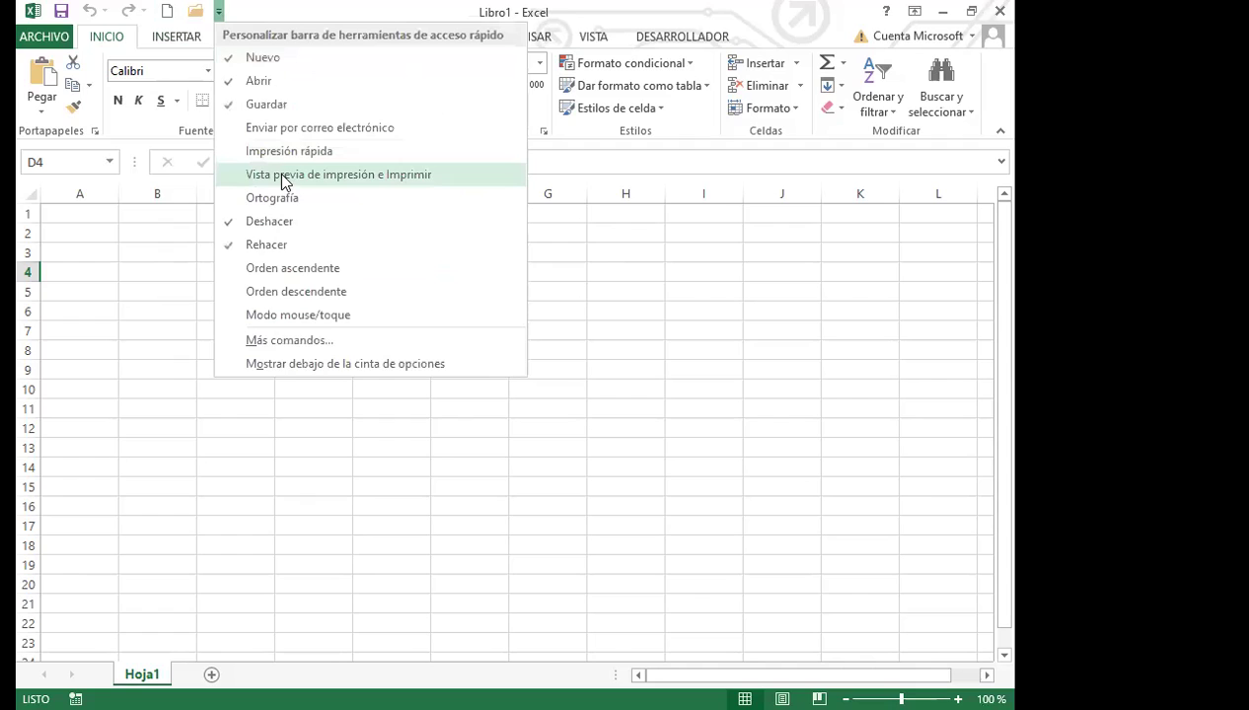
left_click(279, 174)
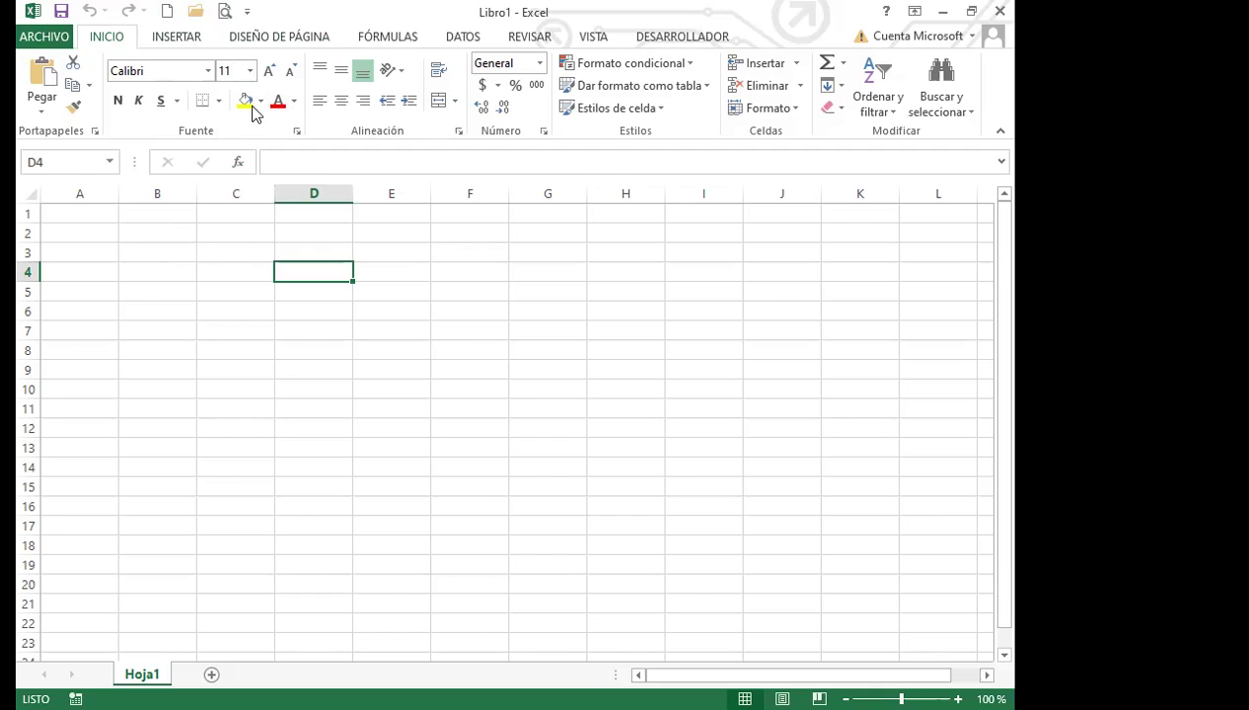
left_click(248, 12)
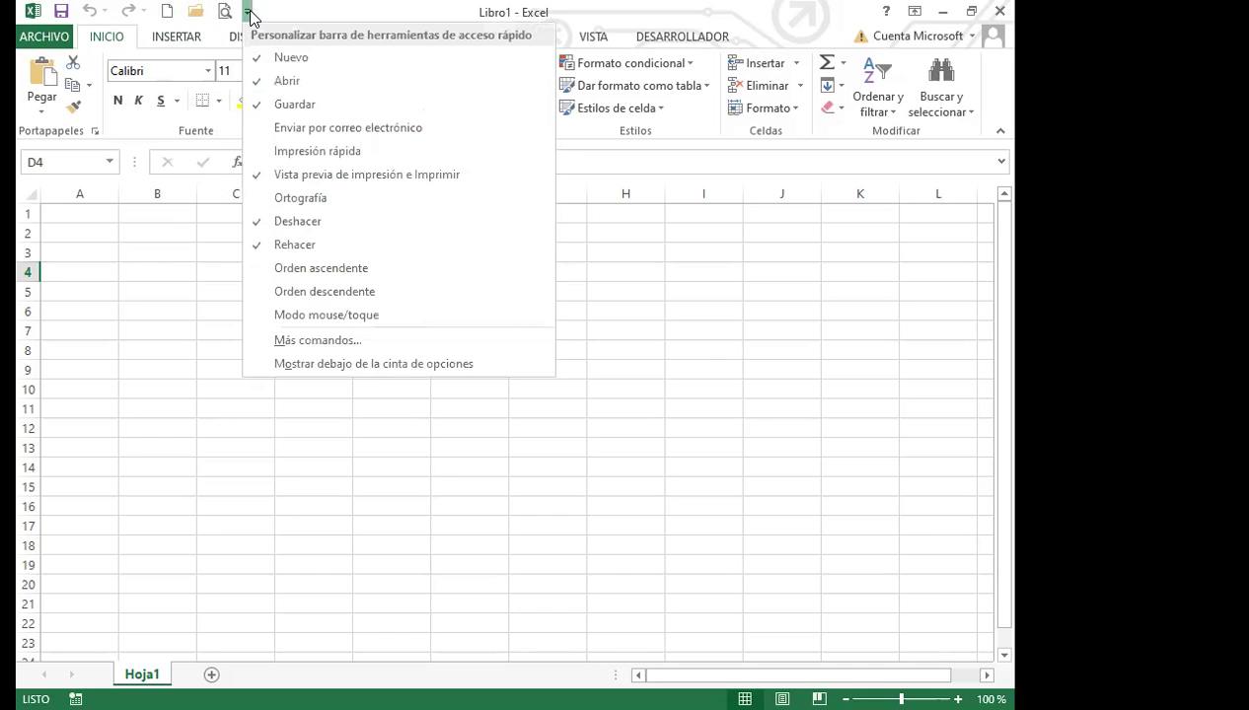
In the Más comandos settings, set Comandos disponibles en to Todos los comandos
left_click(298, 343)
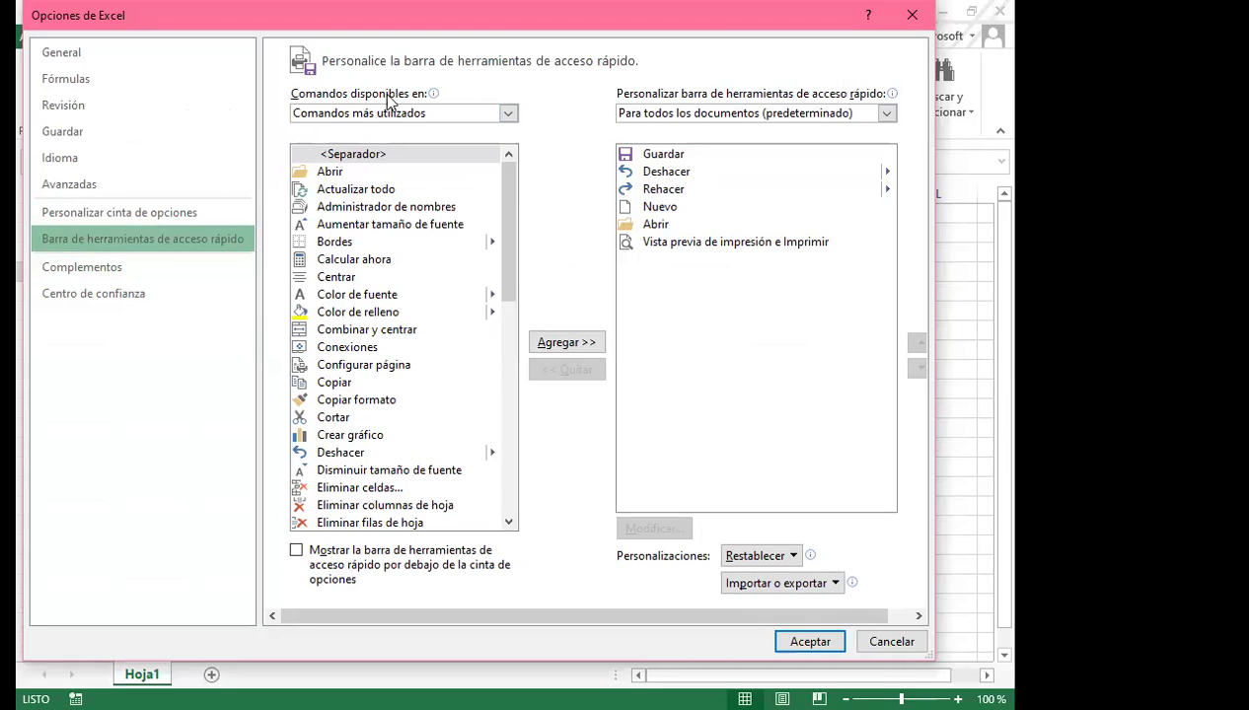
left_click(508, 116)
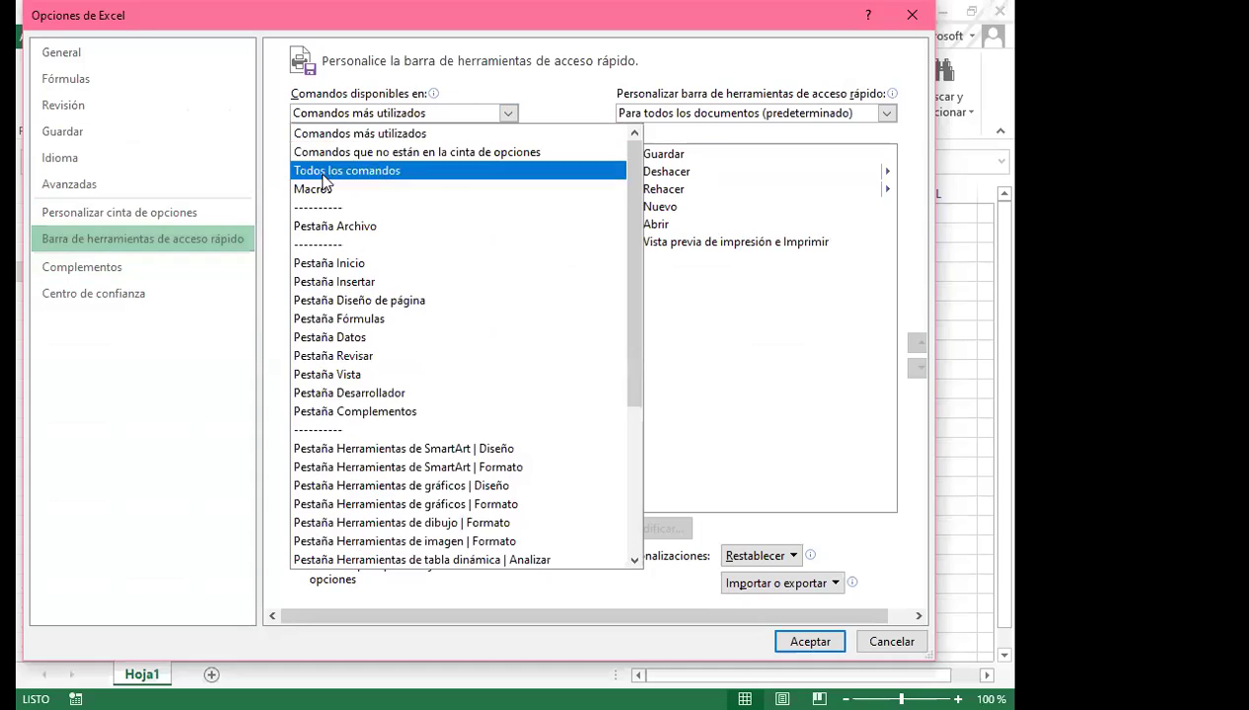
left_click(339, 174)
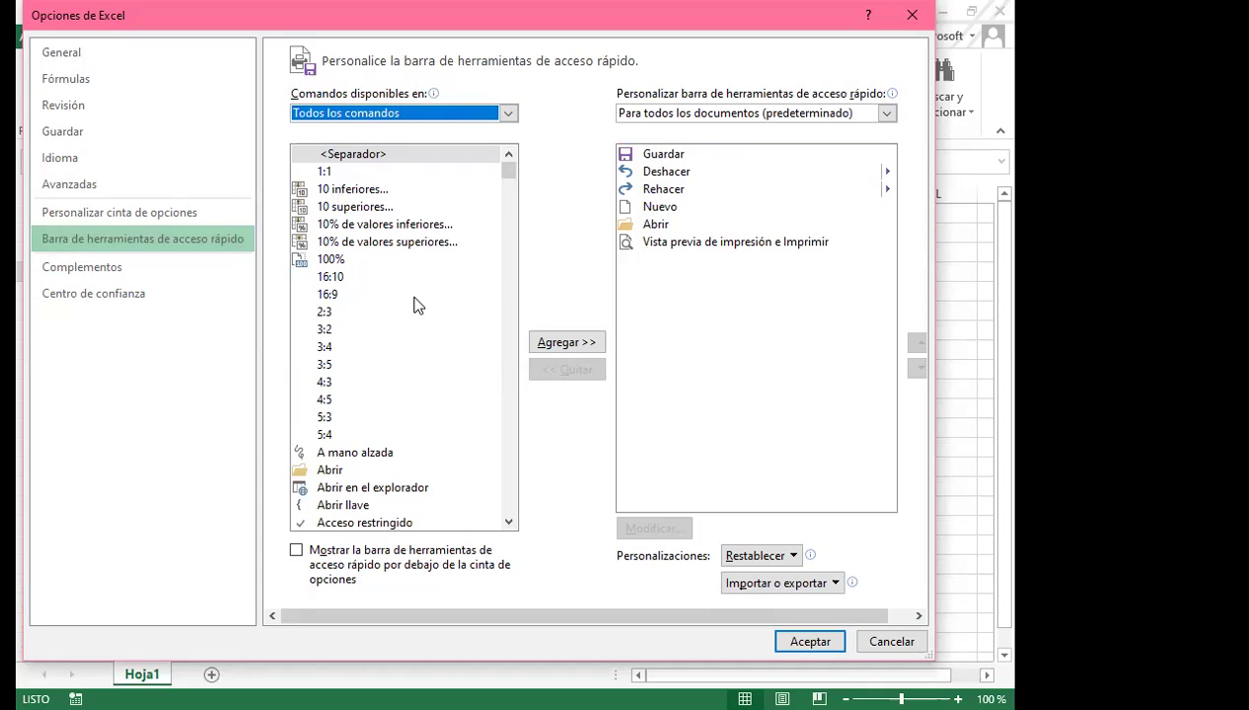
mouse_move(508, 172)
left_mouse_down()
mouse_move(511, 480)
mouse_move(516, 169)
left_mouse_up()
Find Alejar in the command list, add it to the toolbar and confirm with Aceptar
scroll(330, 433, "down", 4)
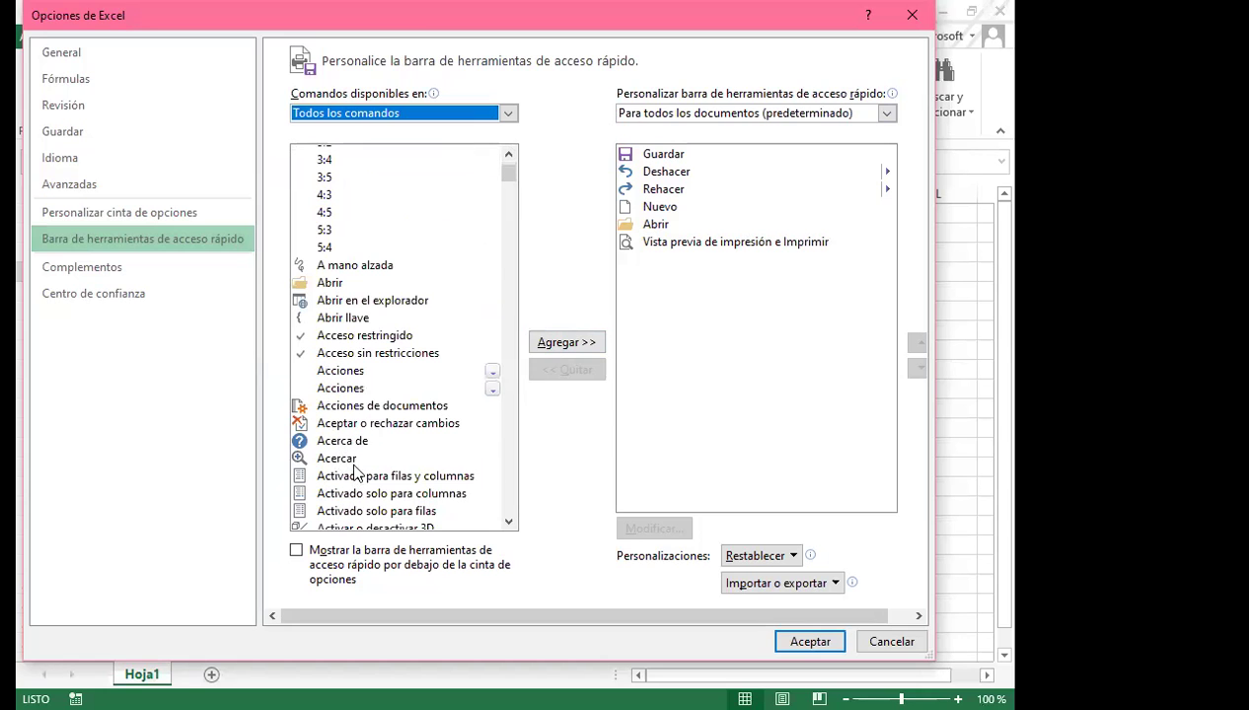
scroll(384, 472, "down", 3)
scroll(398, 482, "down", 1)
scroll(398, 482, "up", 1)
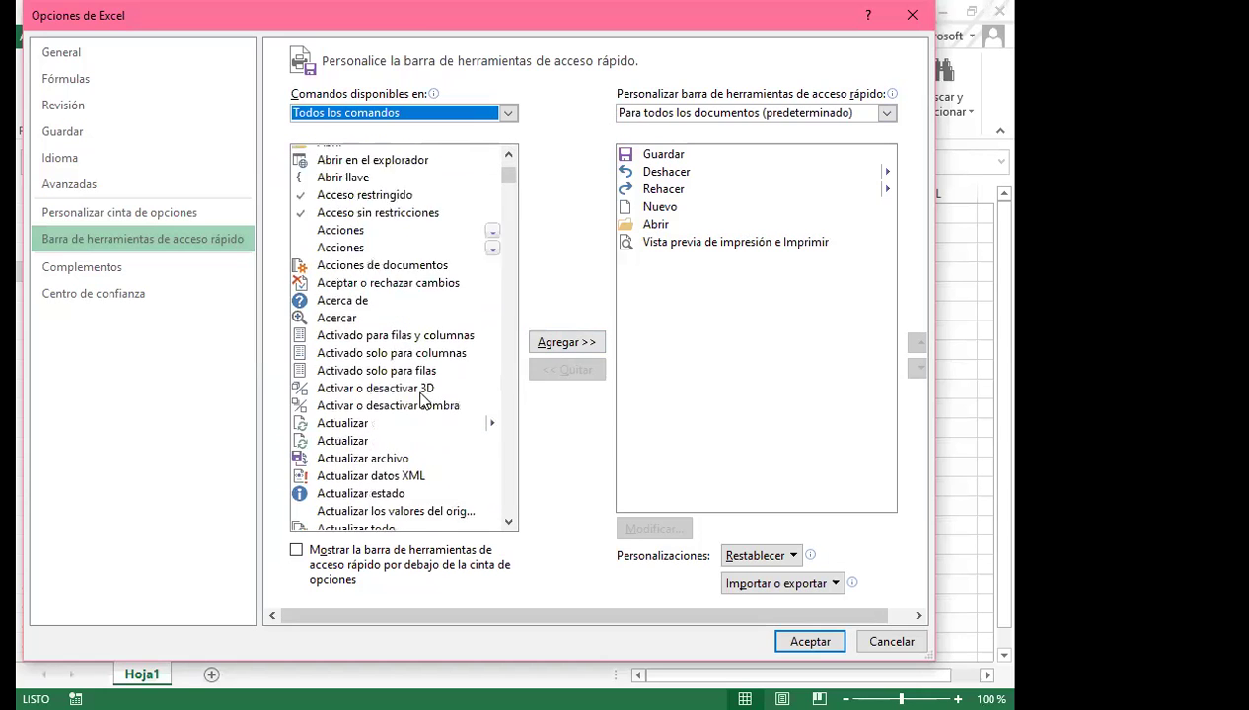
scroll(444, 394, "up", 1)
scroll(347, 431, "down", 5)
scroll(348, 436, "down", 6)
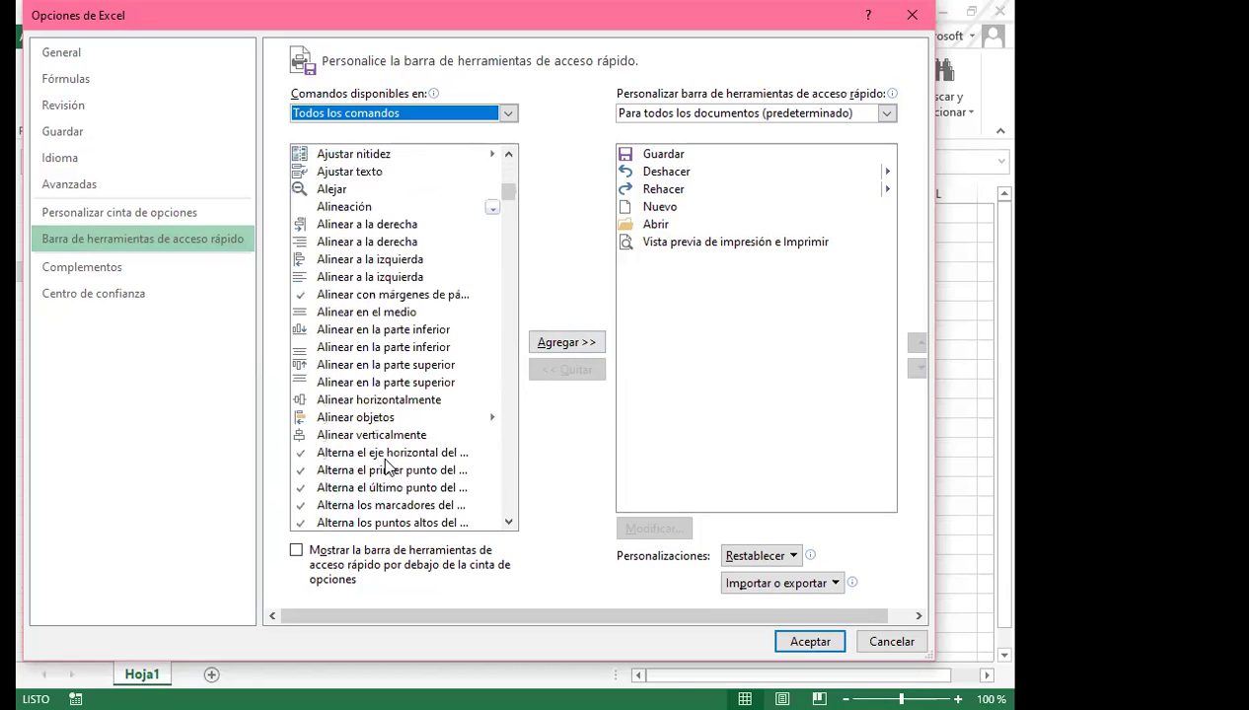
scroll(349, 441, "up", 2)
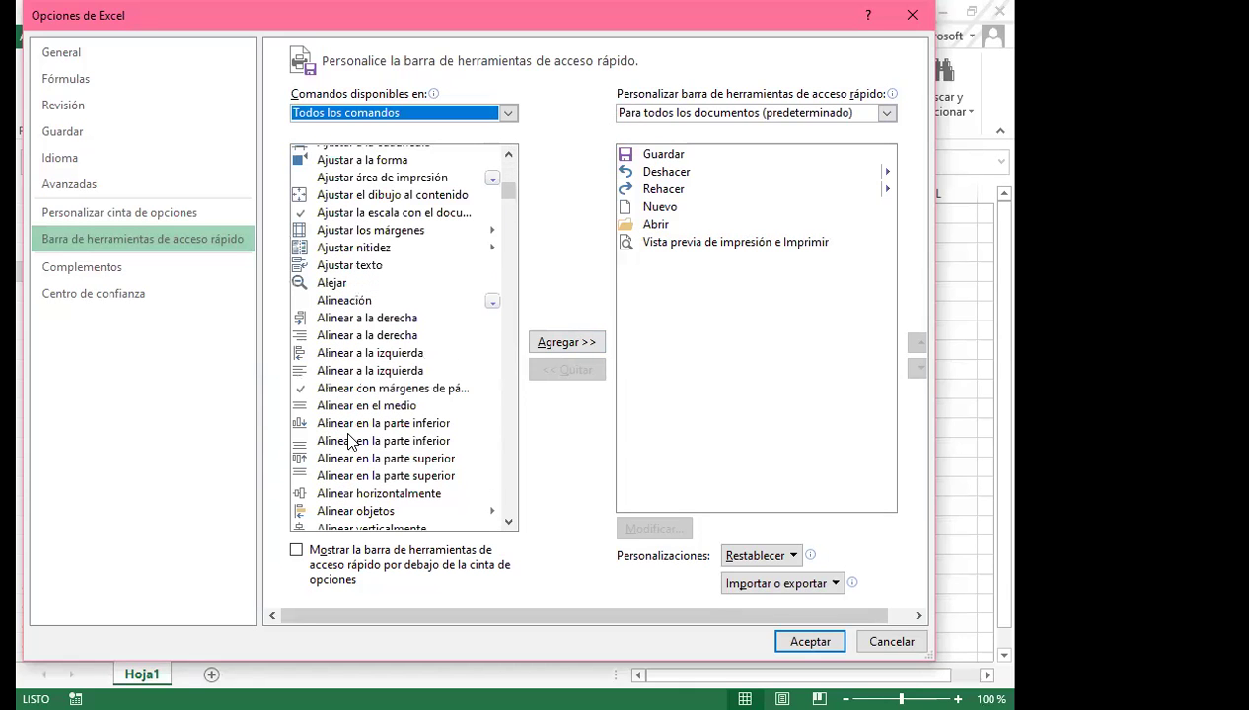
left_click(332, 283)
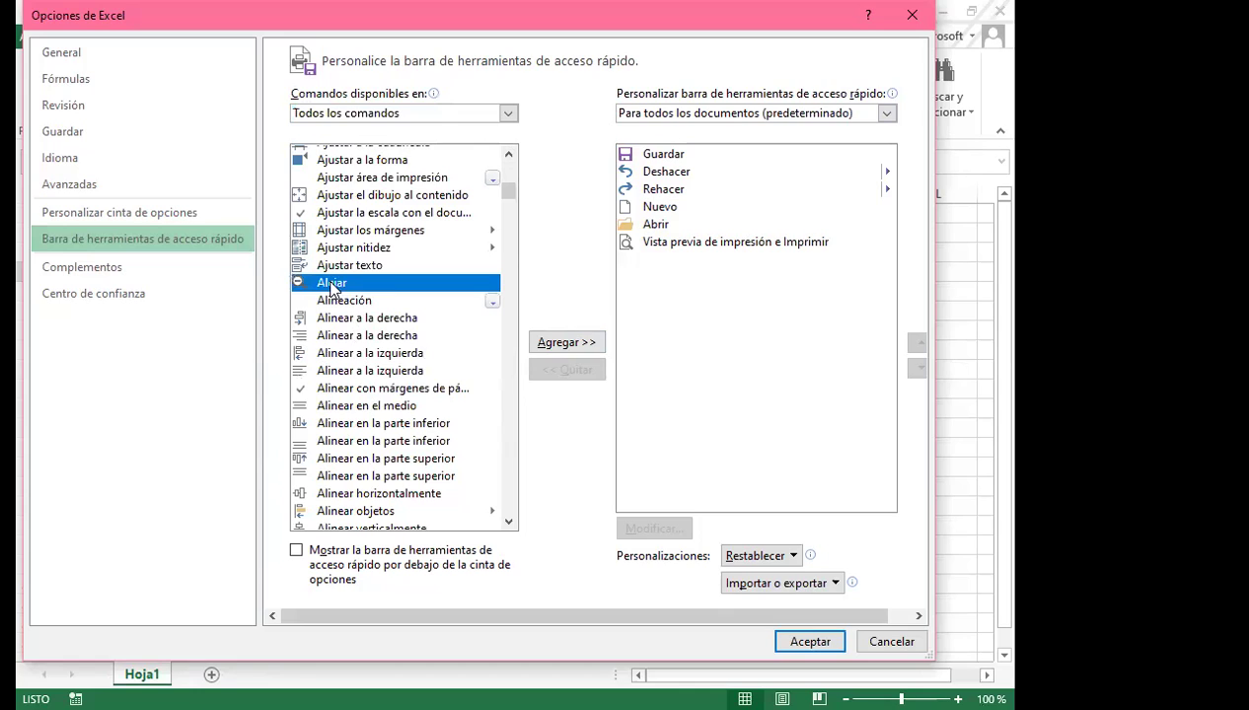
left_click(566, 343)
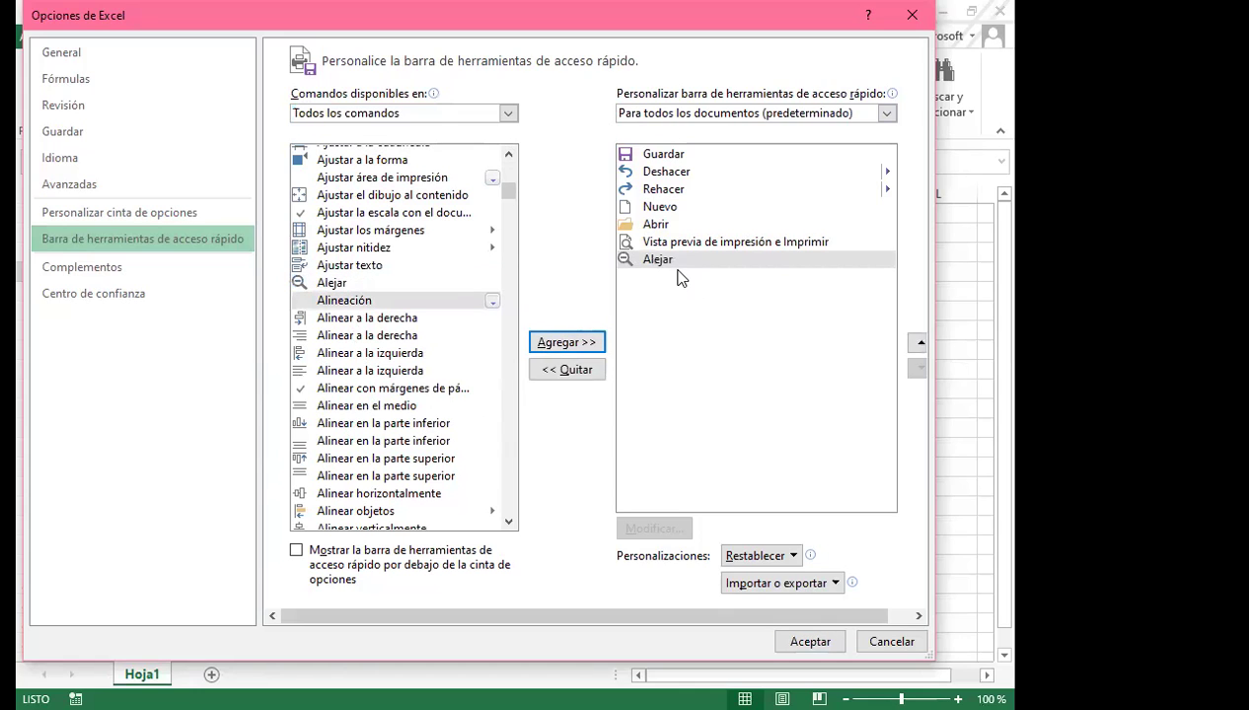
left_click(810, 641)
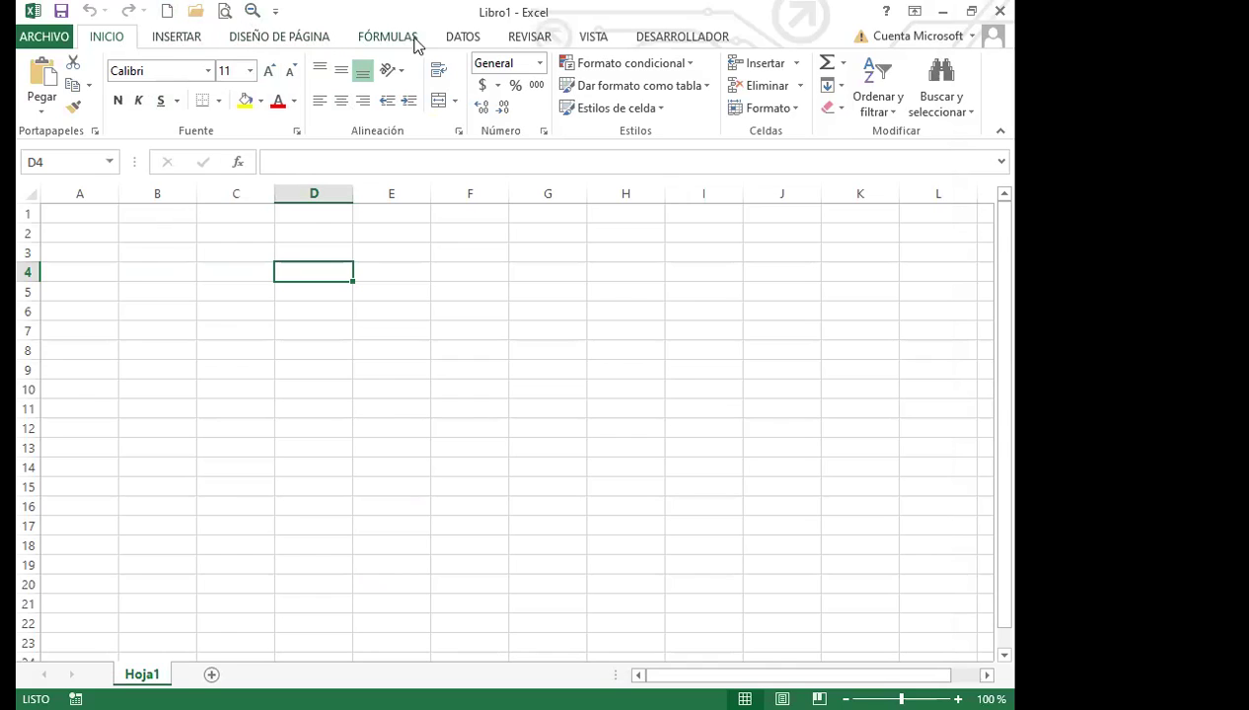
Switch the ribbon to the INSERTAR tab
left_click(175, 40)
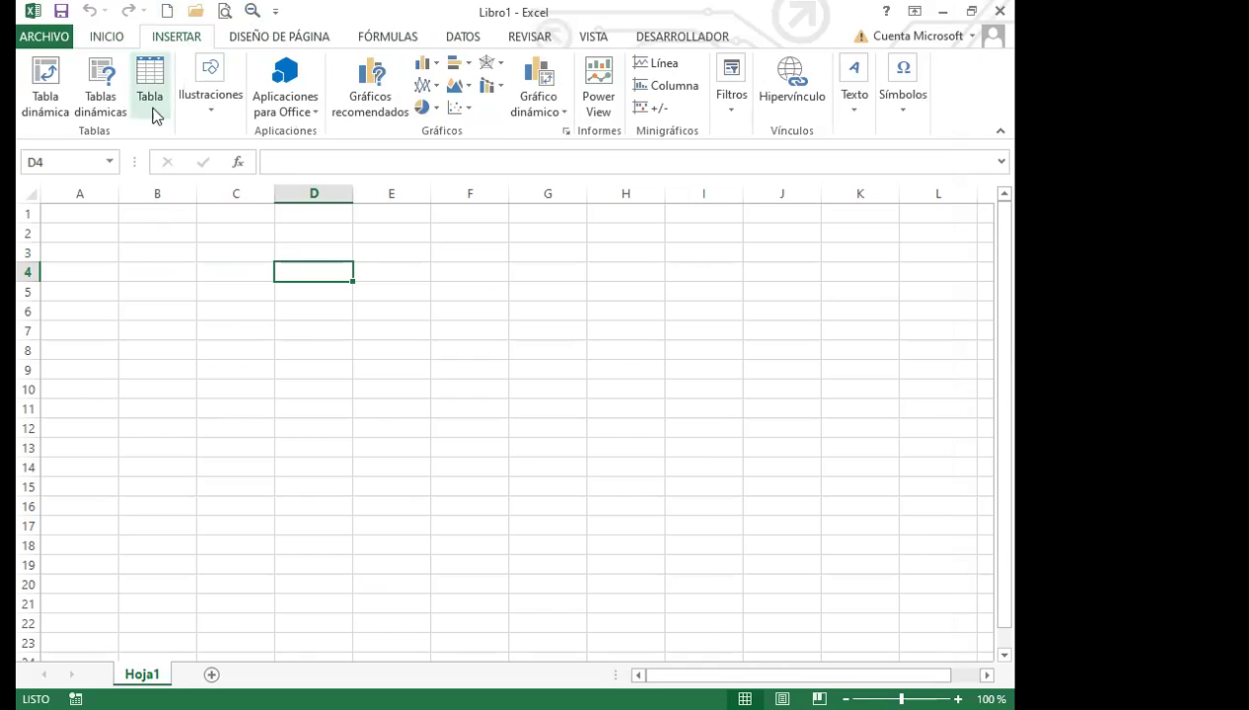
Pin the Captura screenshot command from Ilustraciones to the Quick Access Toolbar
left_click(213, 113)
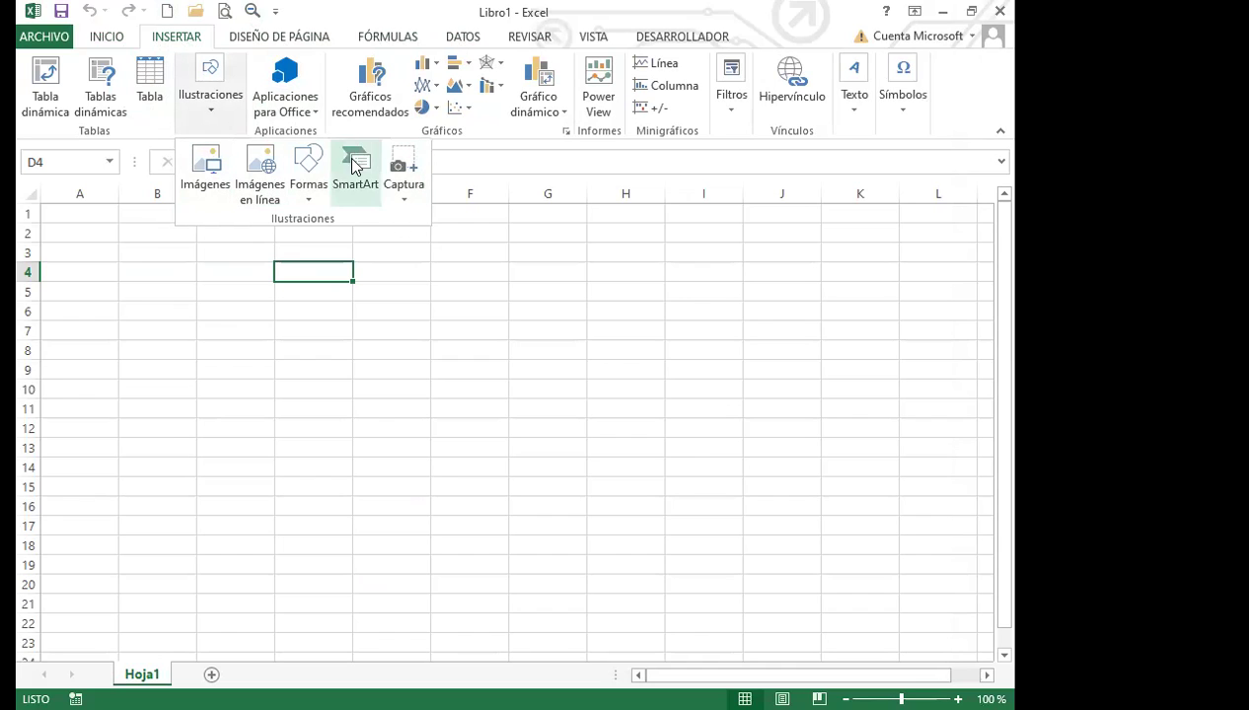
right_click(404, 166)
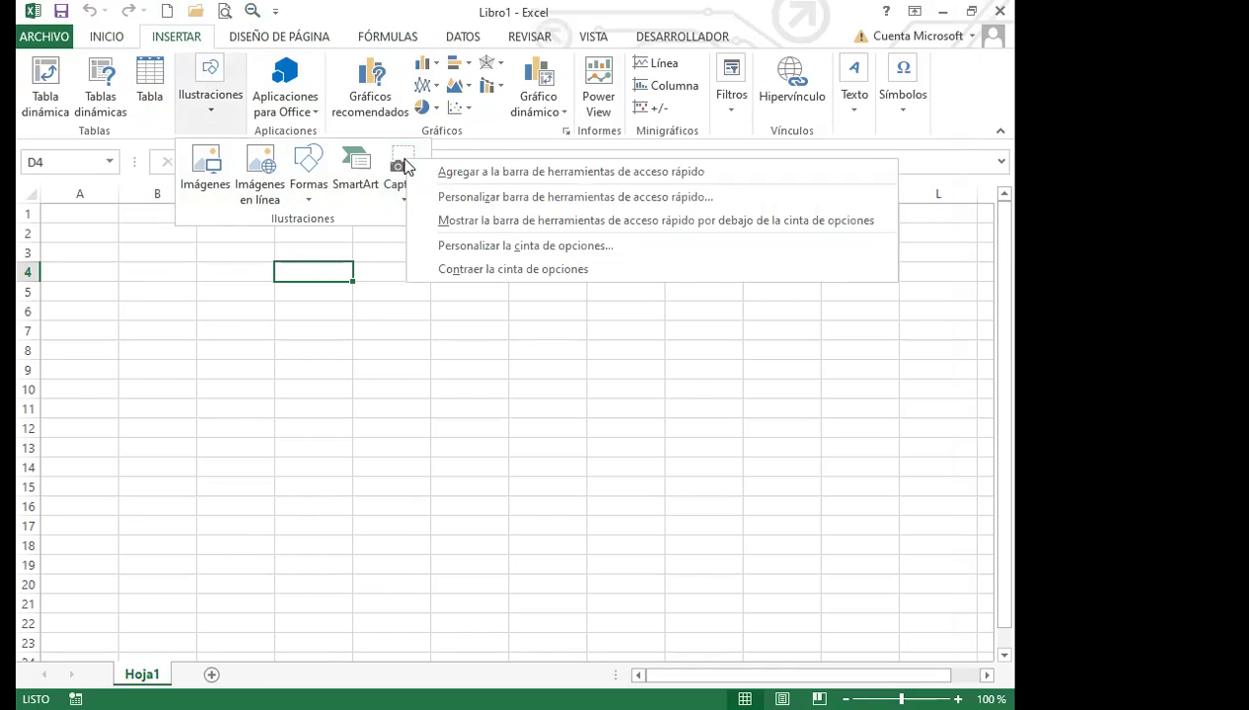
left_click(486, 173)
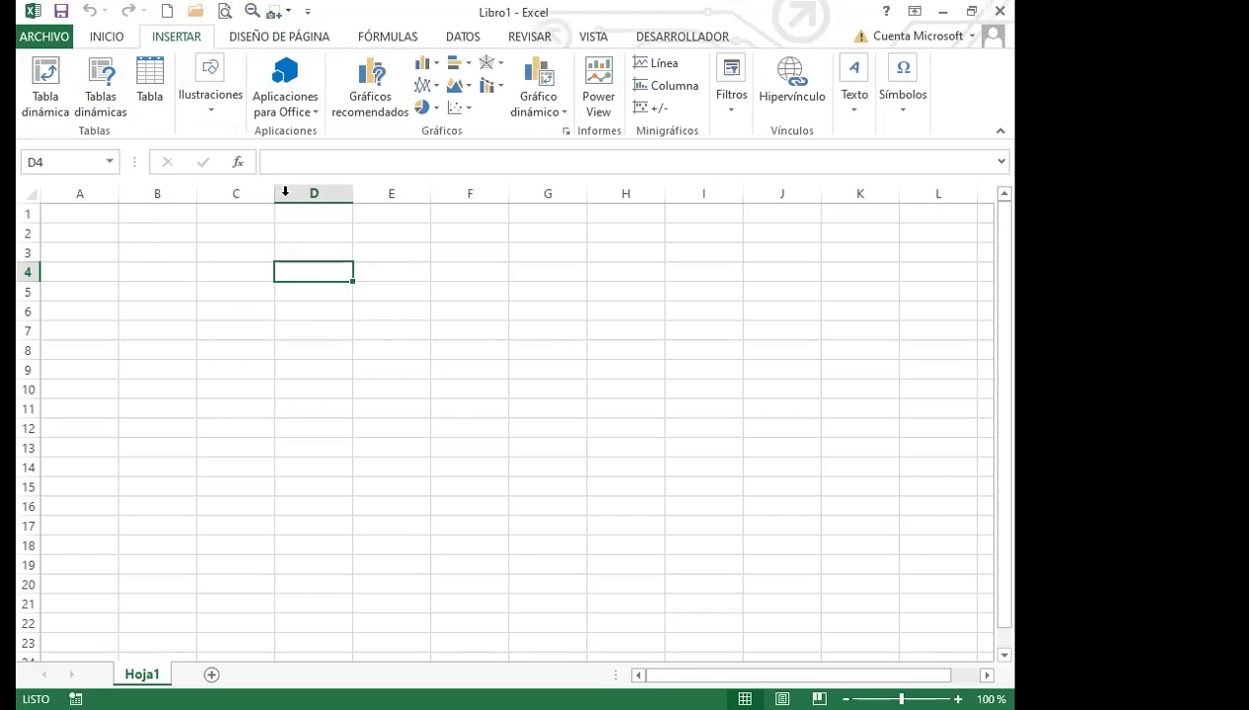
Remove one shortcut icon from the Quick Access Toolbar using its right-click menu
right_click(251, 13)
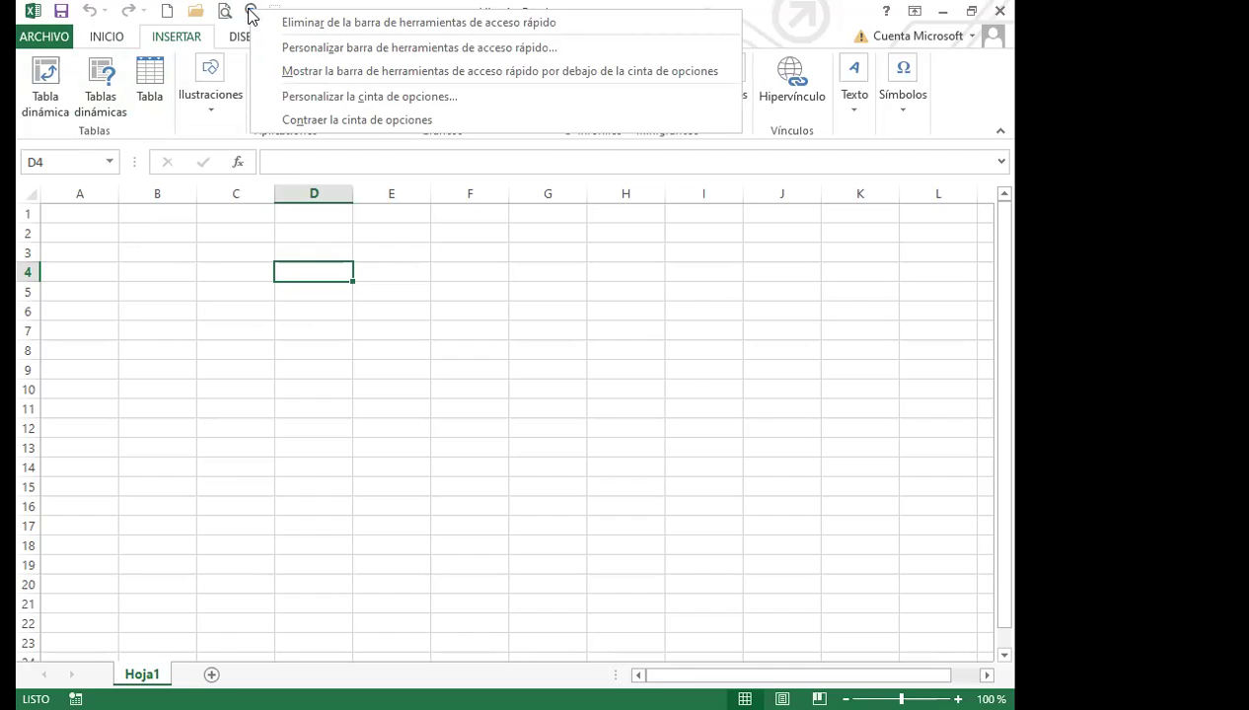
left_click(343, 21)
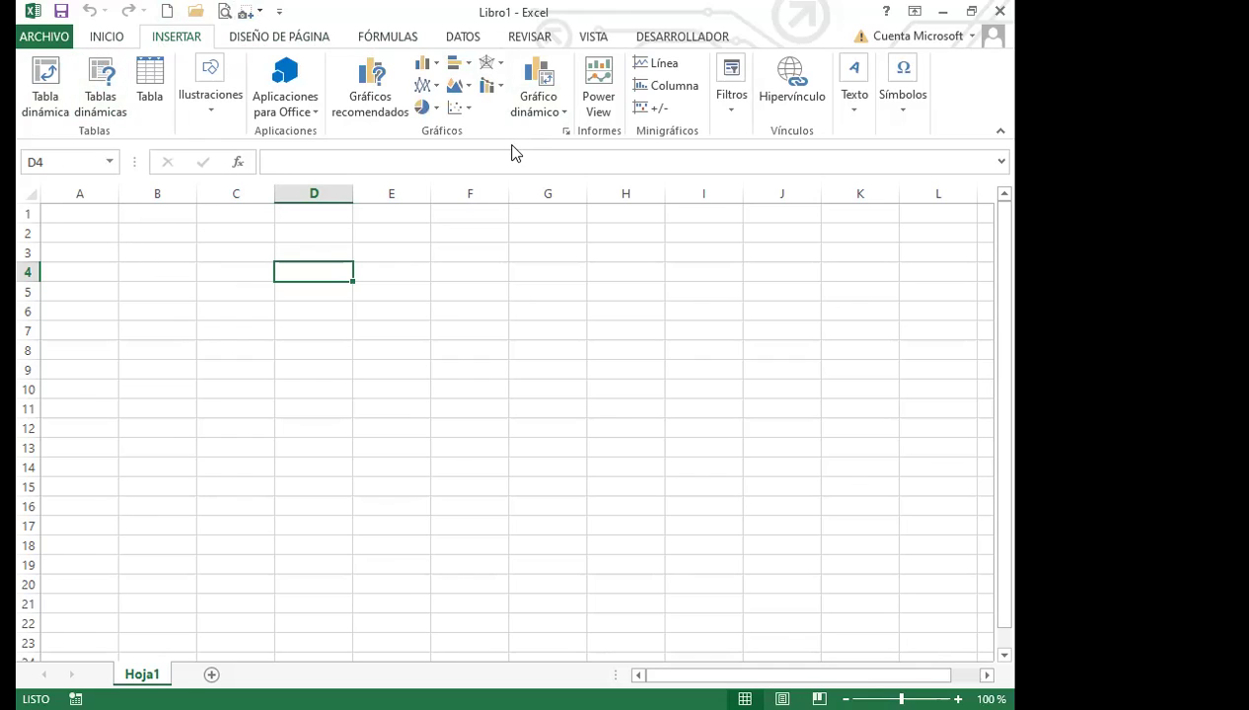
Dismiss the Gráficos recomendados context menu without pinning, then return to the INICIO tab
right_click(362, 88)
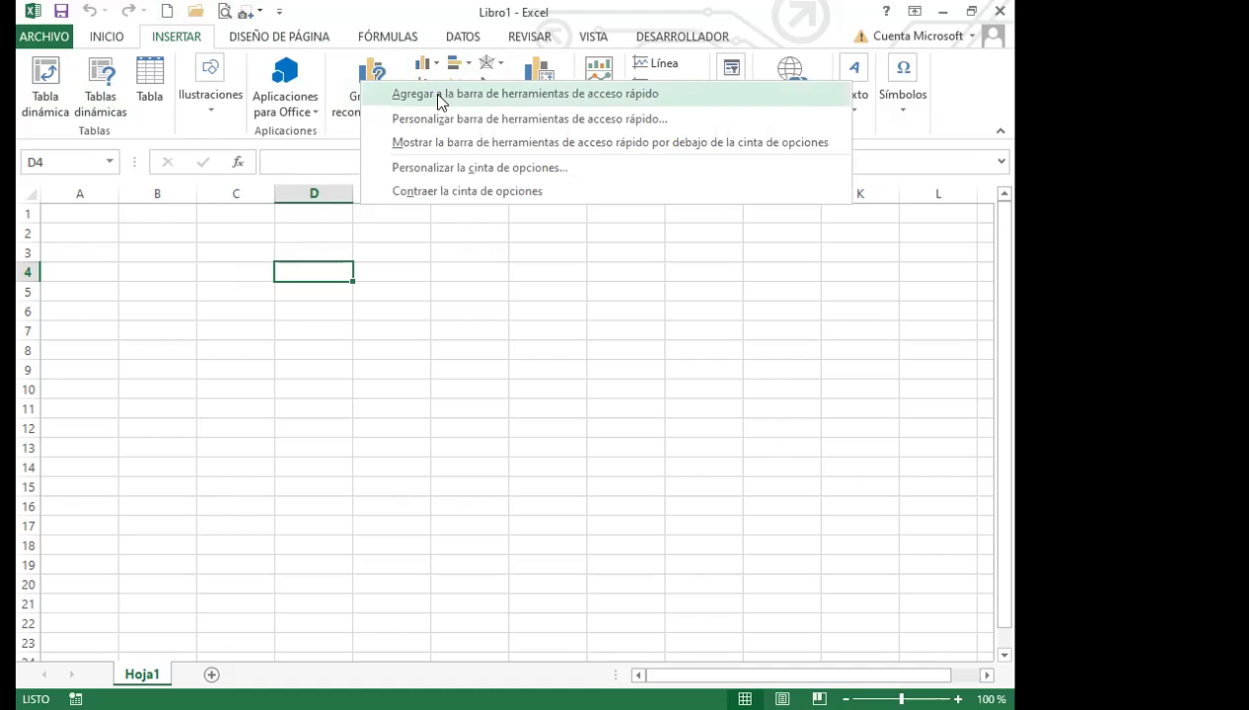
left_click(298, 272)
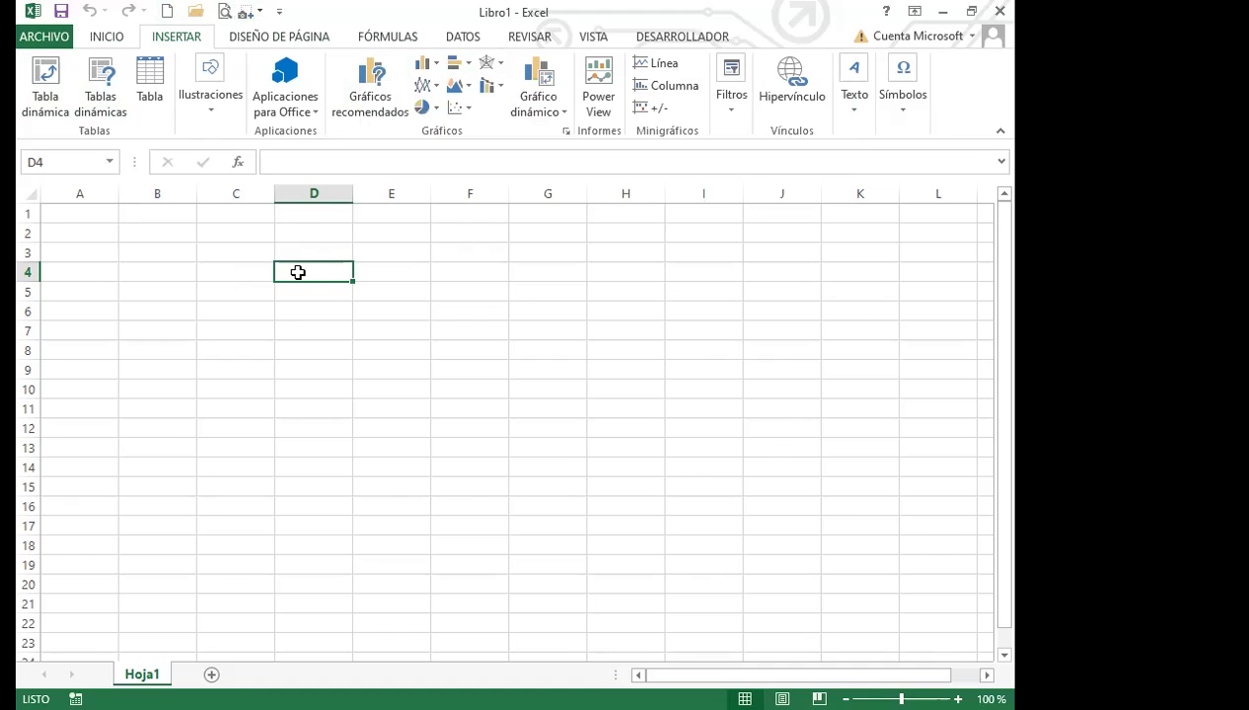
left_click(104, 37)
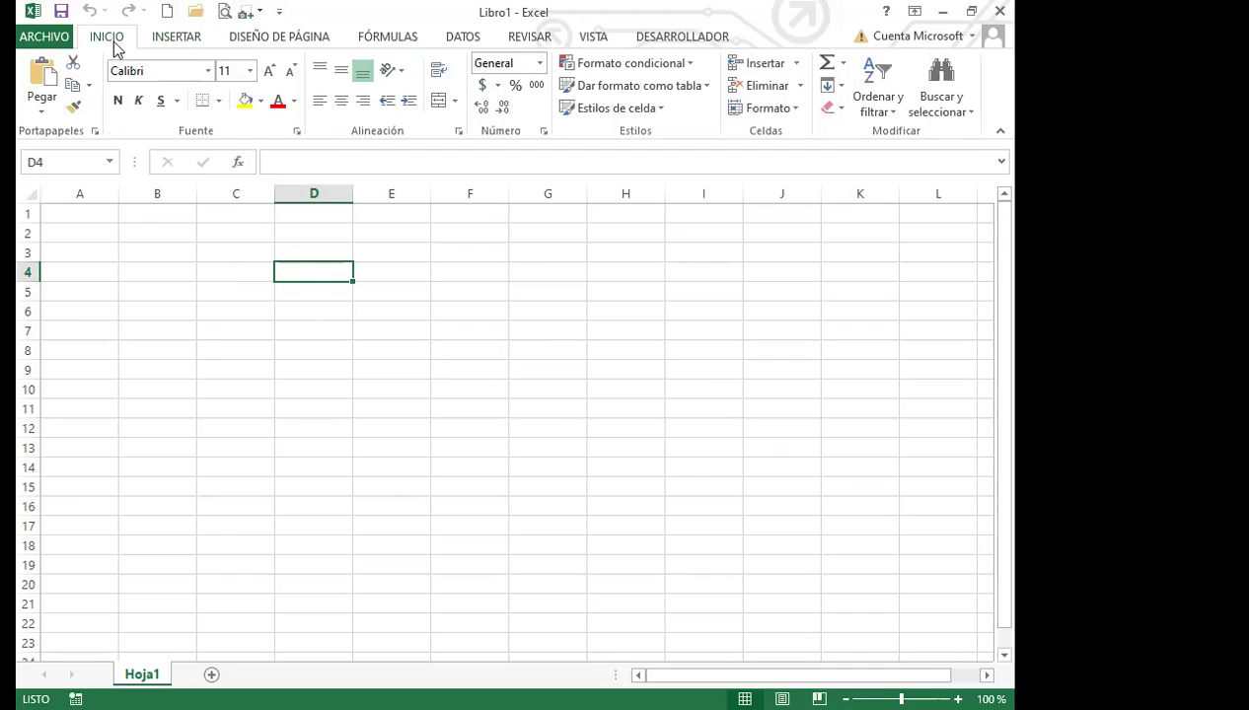
Cycle through the INICIO, INSERTAR, DISEÑO DE PÁGINA, FÓRMULAS and DATOS tabs to compare them
left_click(178, 39)
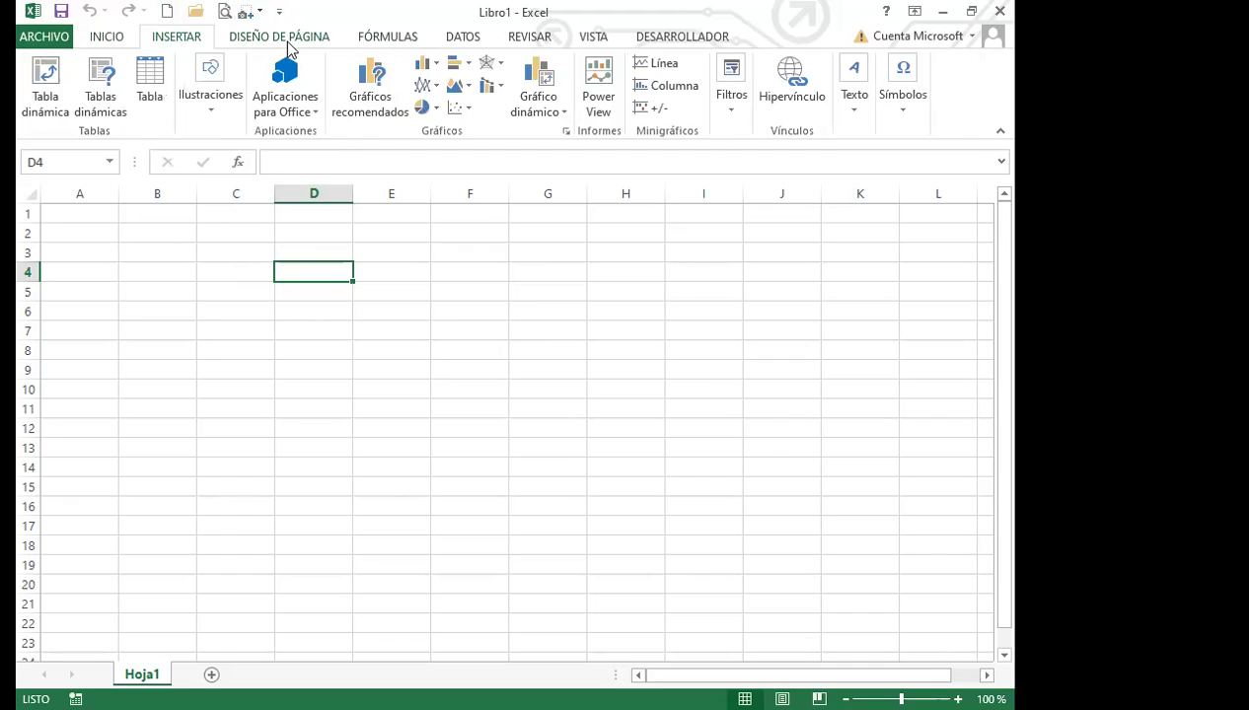
left_click(286, 42)
left_click(385, 40)
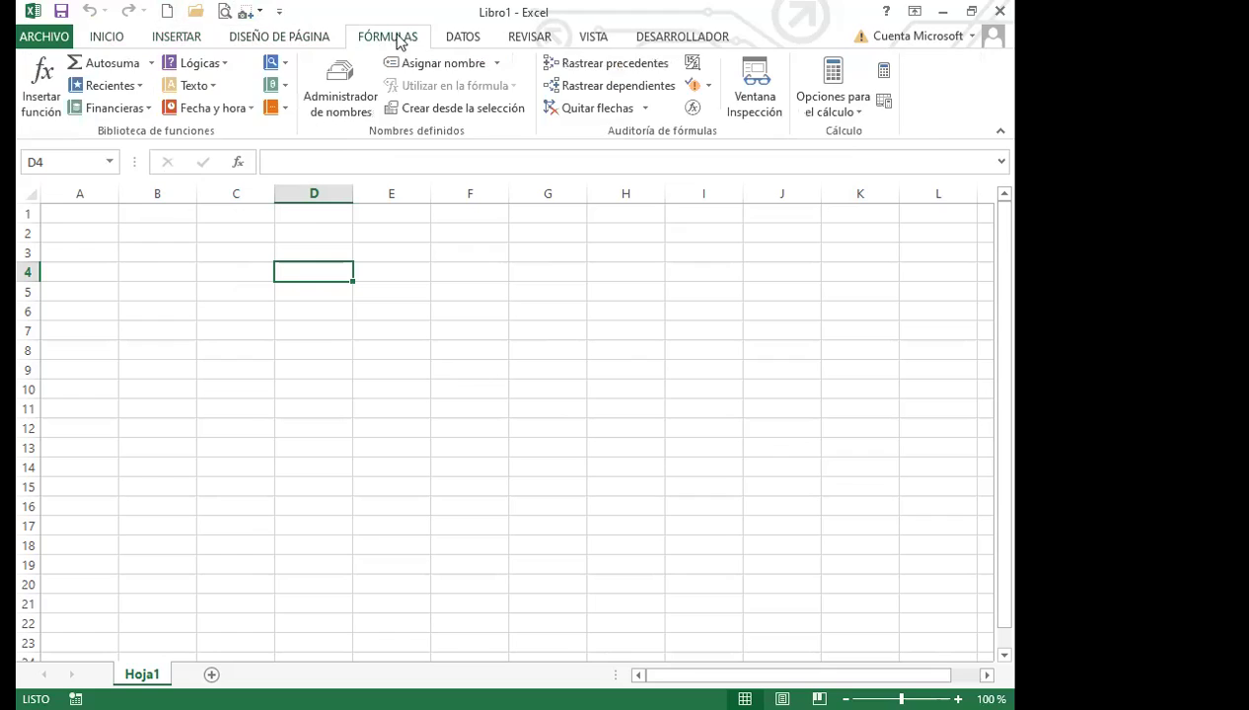
left_click(459, 40)
left_click(105, 41)
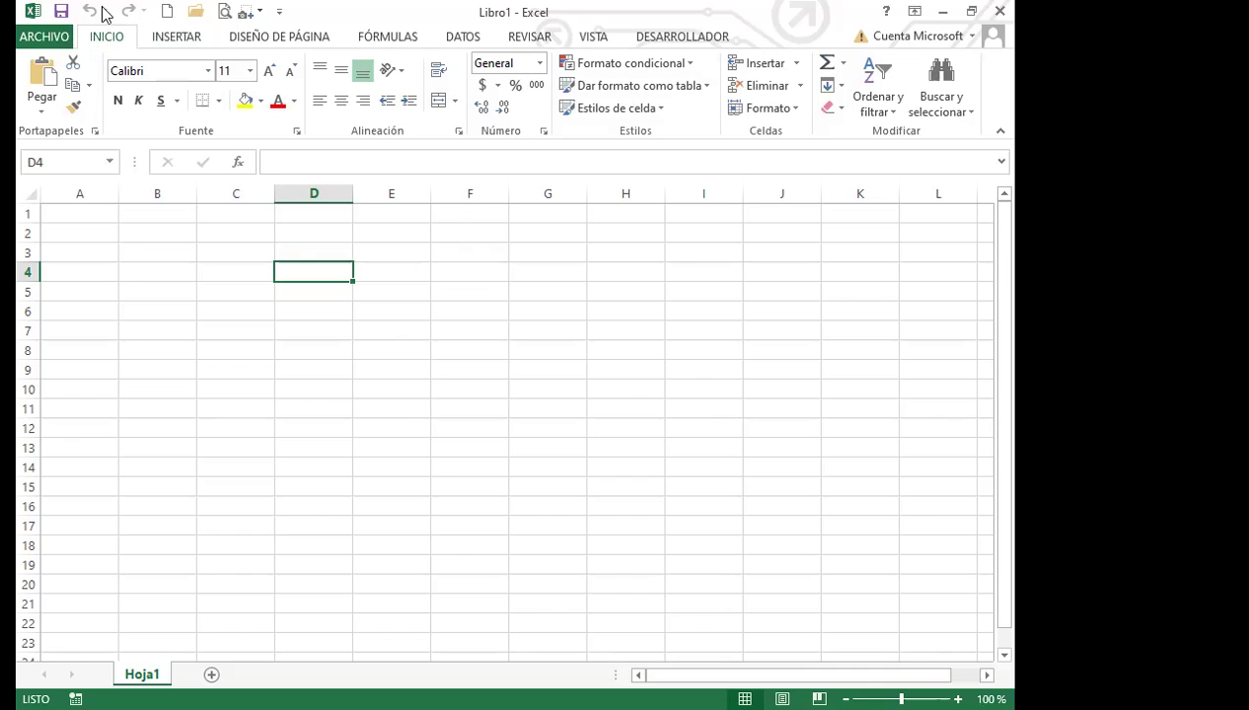
left_click(174, 38)
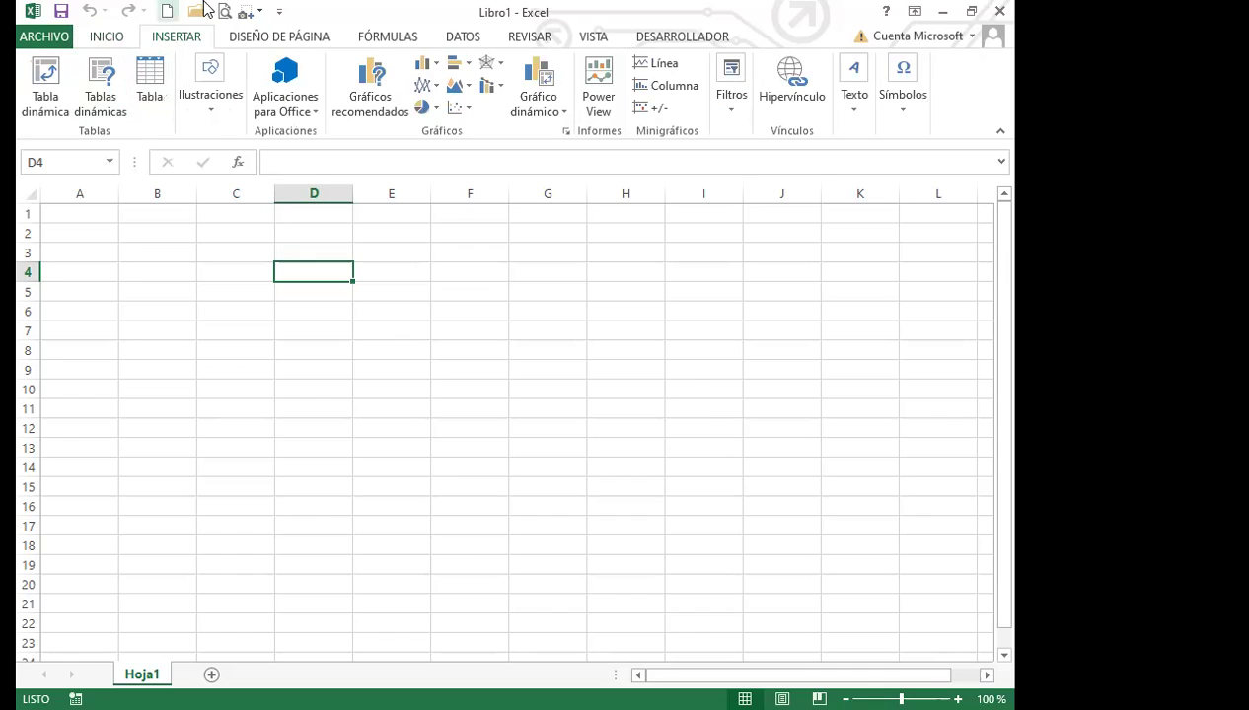
left_click(312, 39)
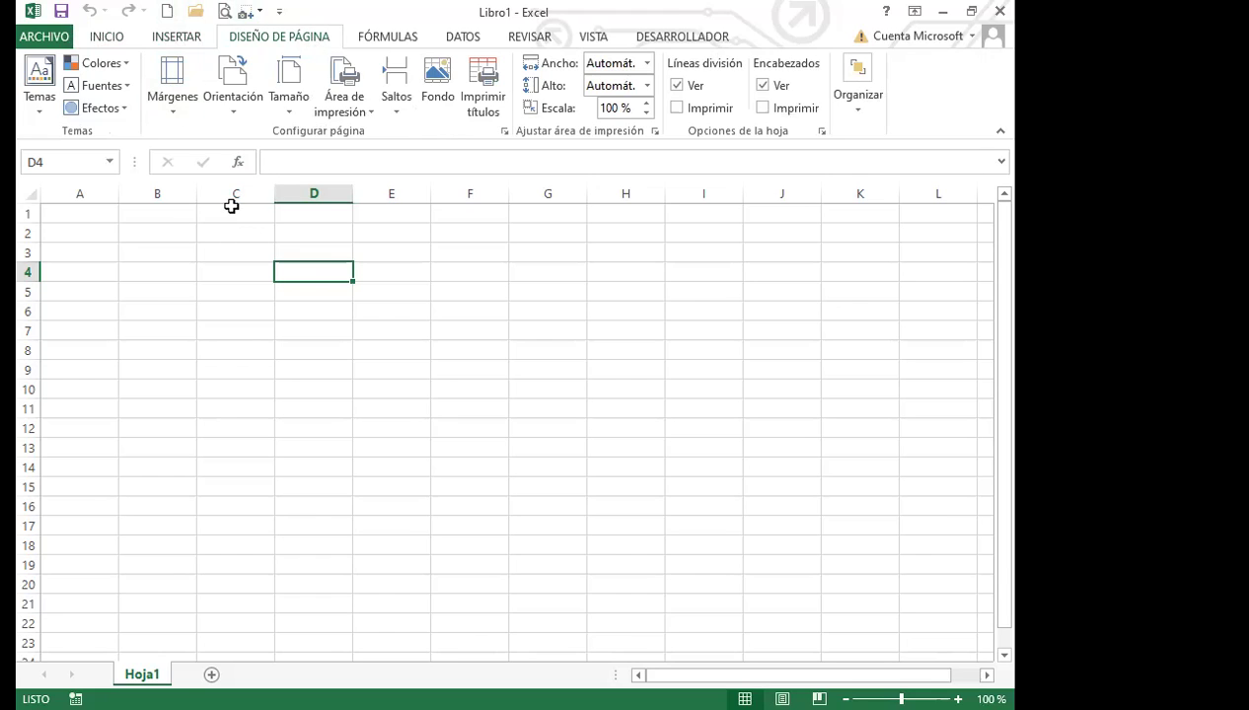
left_click(160, 43)
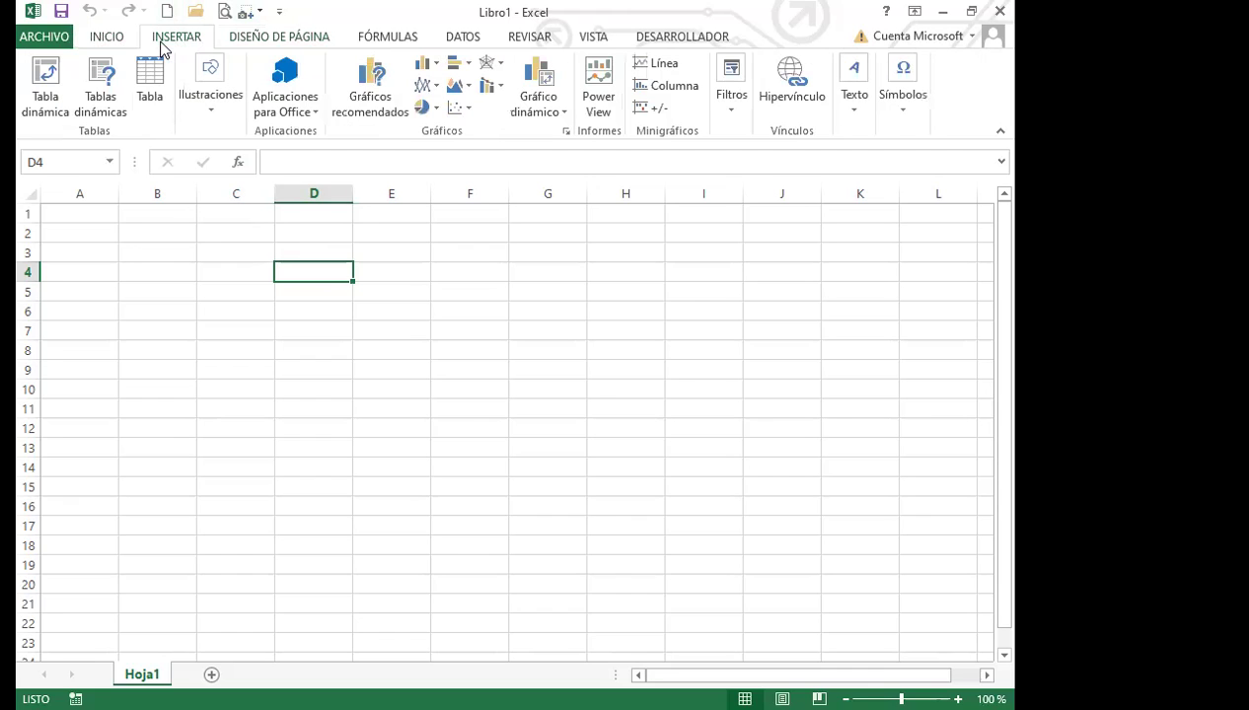
left_click(110, 44)
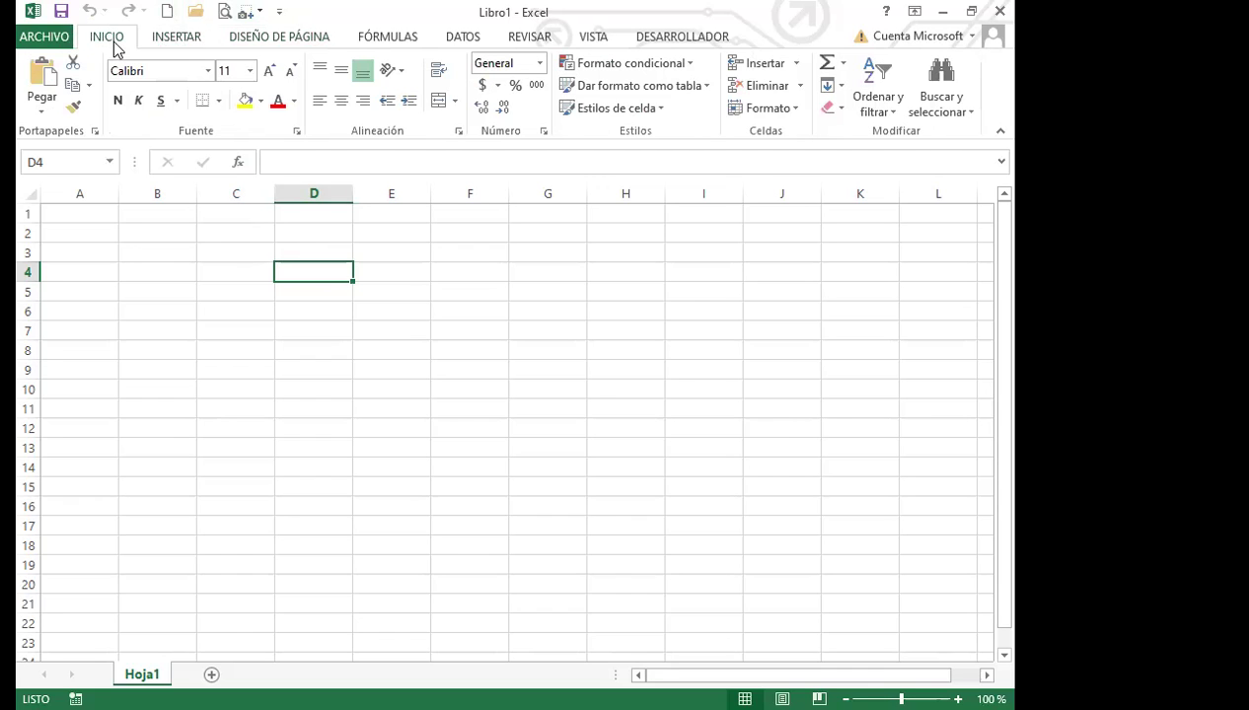
left_click(187, 42)
left_click(284, 40)
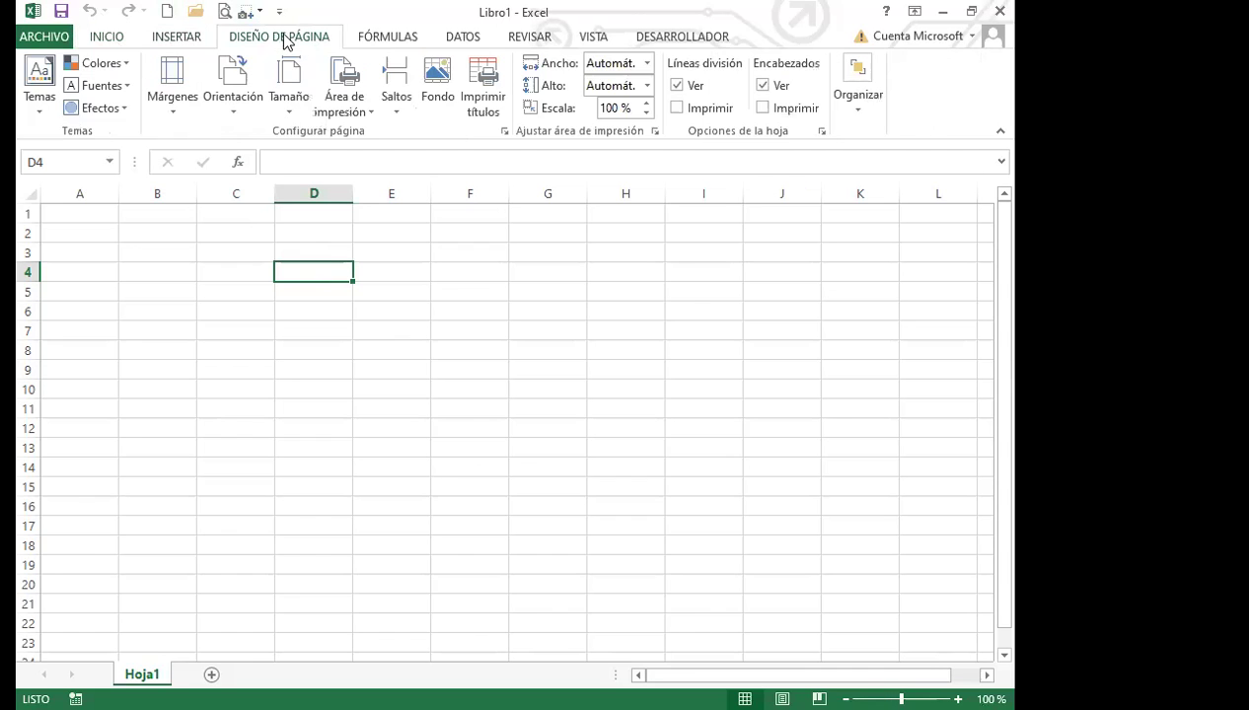
left_click(379, 36)
Switch back to the Inicio tab to show its font, alignment and number commands
left_click(106, 40)
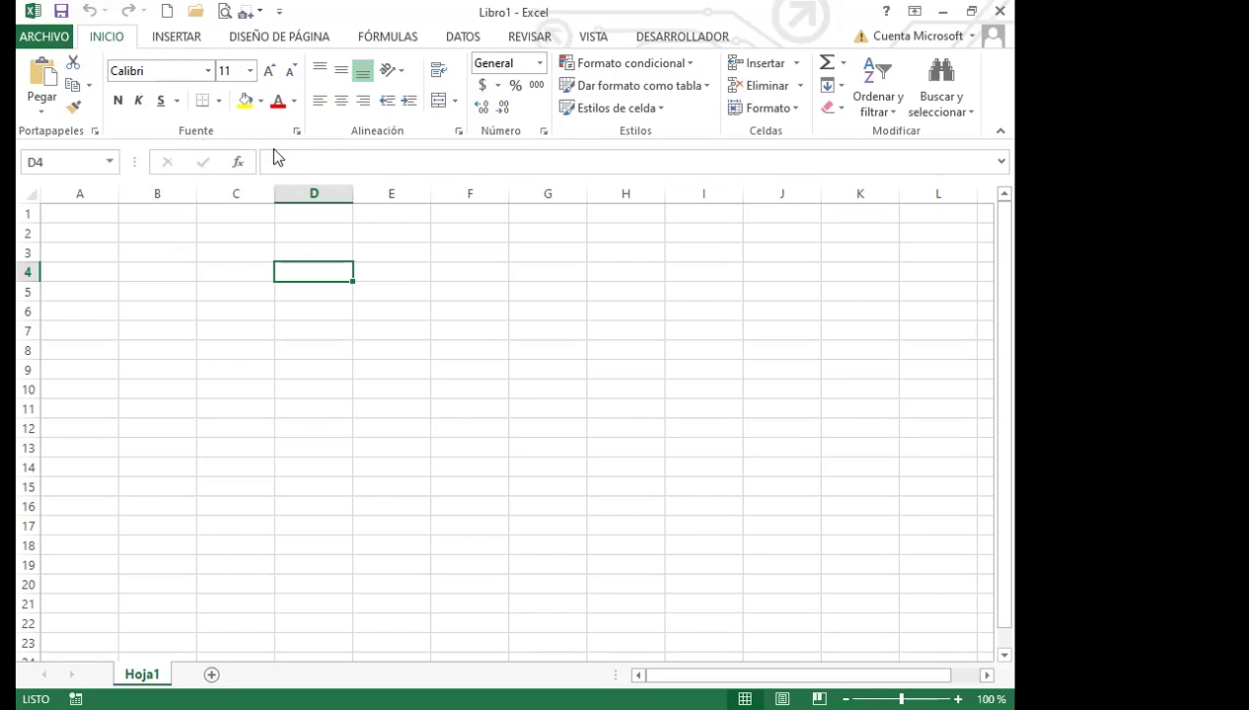
Open Formato de celdas on its Fuente tab (Calibri, 11, Normal) and reposition the dialog
left_click(298, 133)
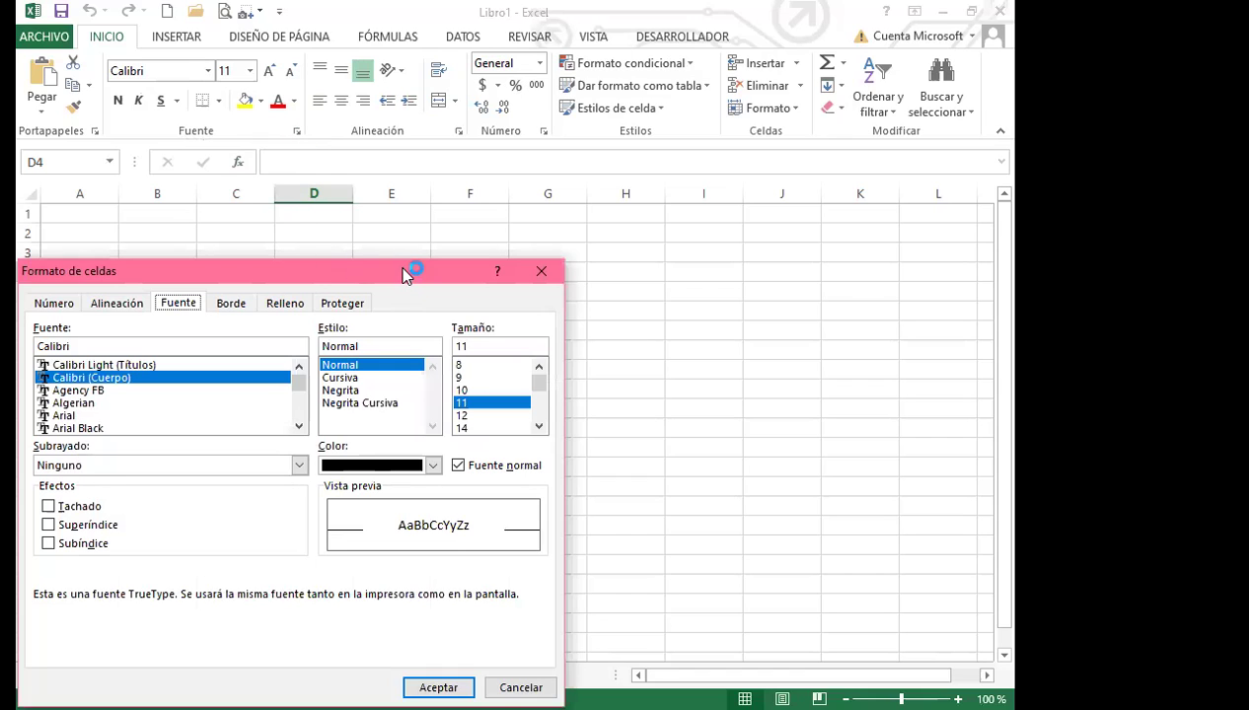
left_click_drag(404, 274, 618, 146)
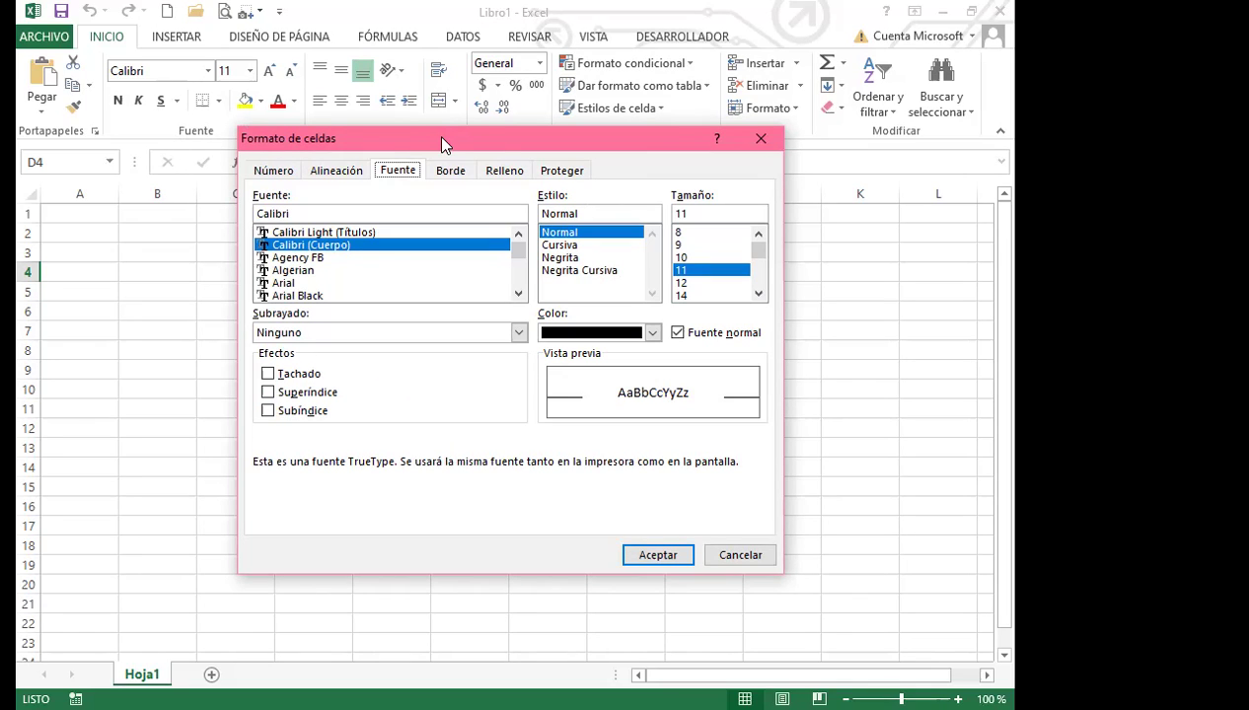
left_click_drag(501, 136, 565, 131)
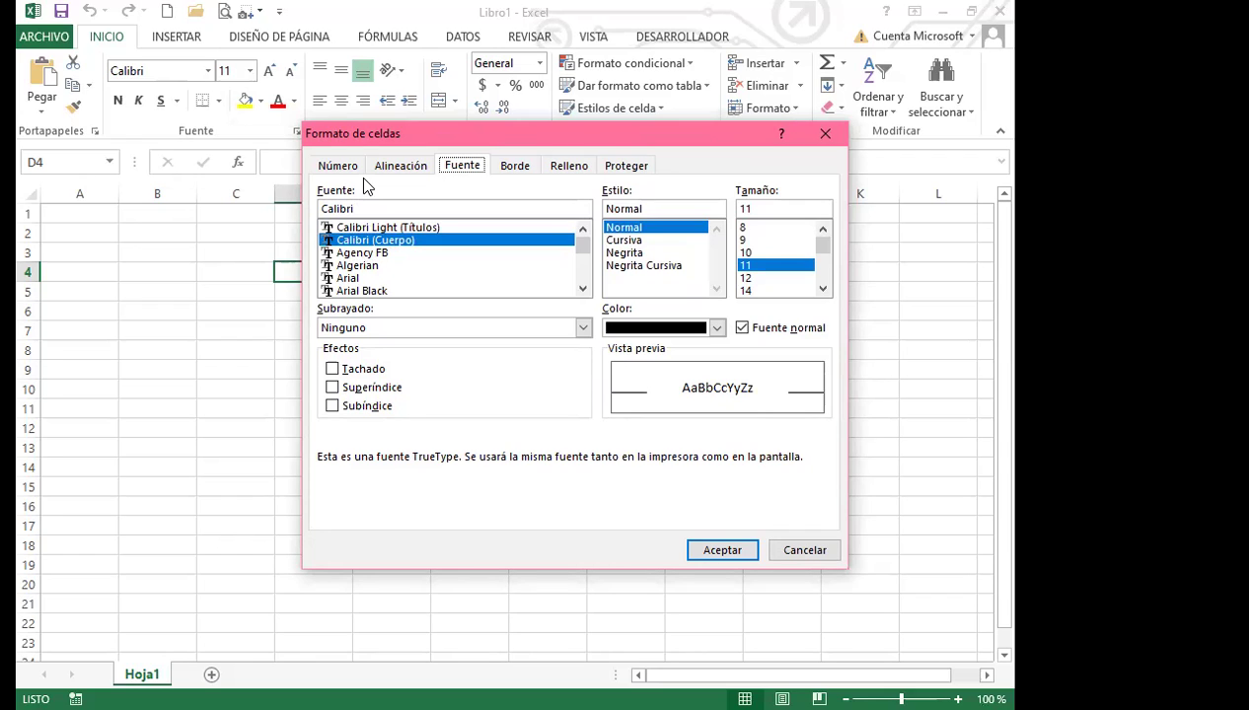
Browse the Alineación, Borde, Relleno and Proteger tabs, then close Formato de celdas unchanged
left_click(389, 168)
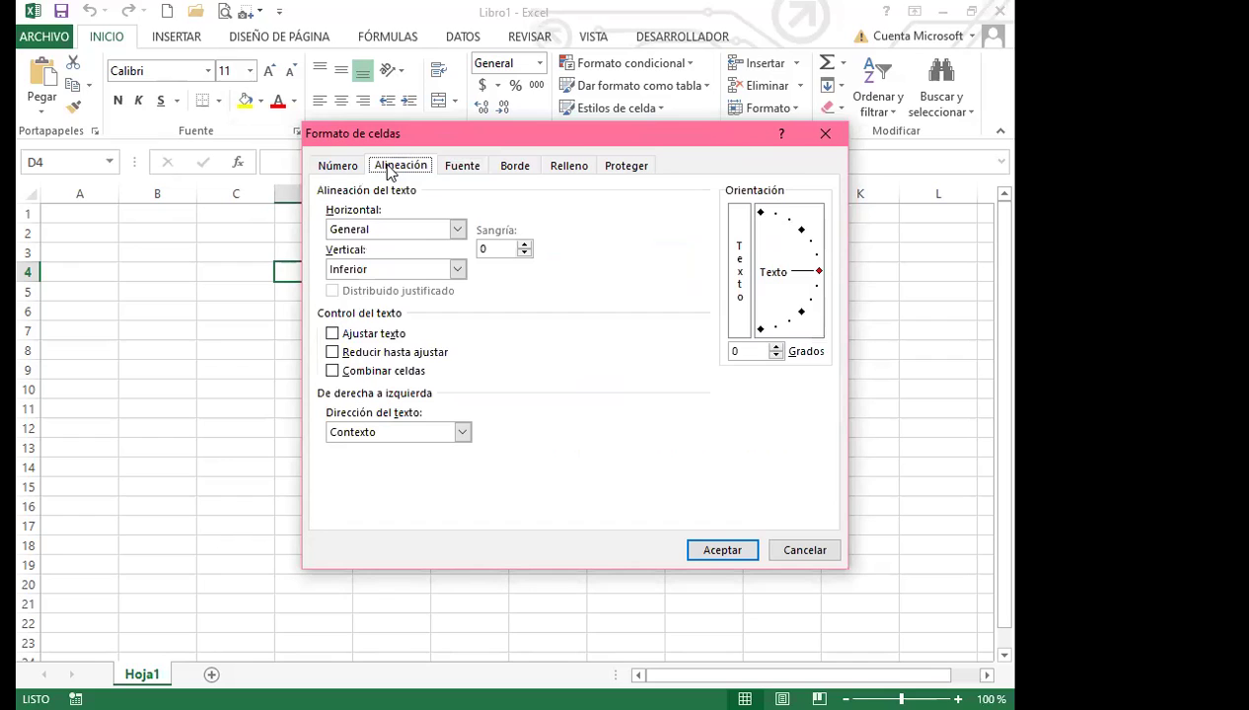
left_click_drag(396, 133, 399, 215)
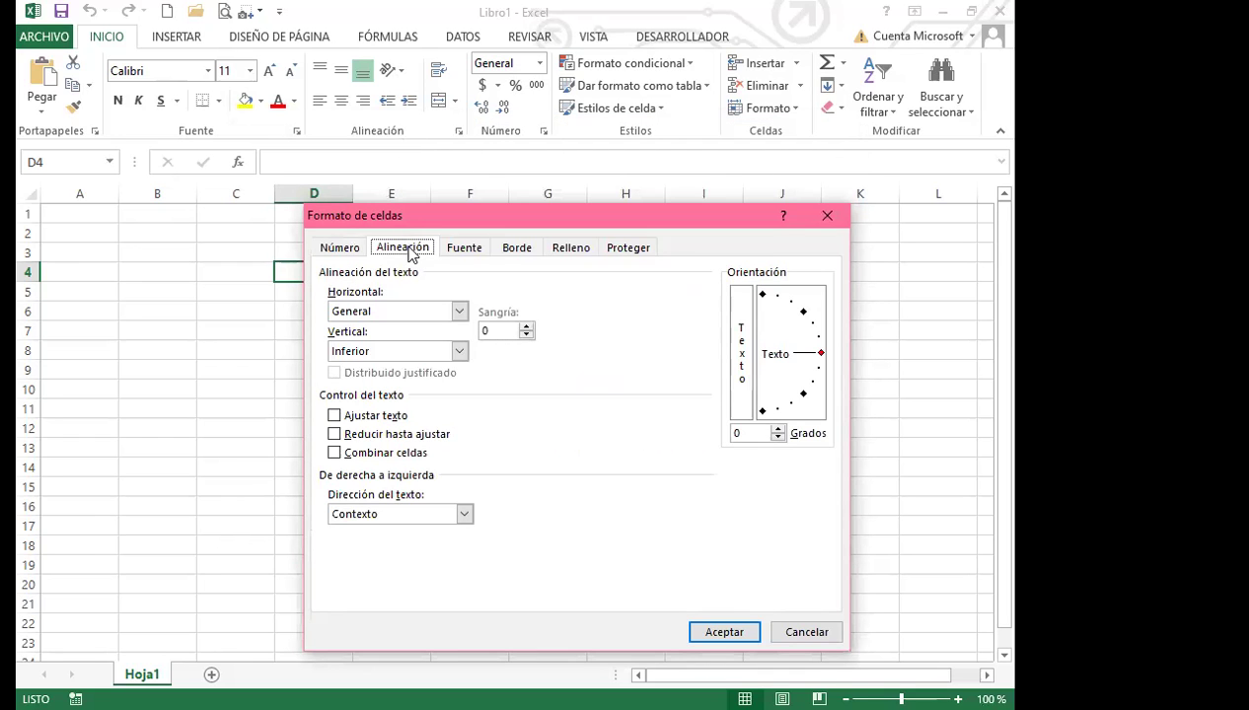
left_click(516, 249)
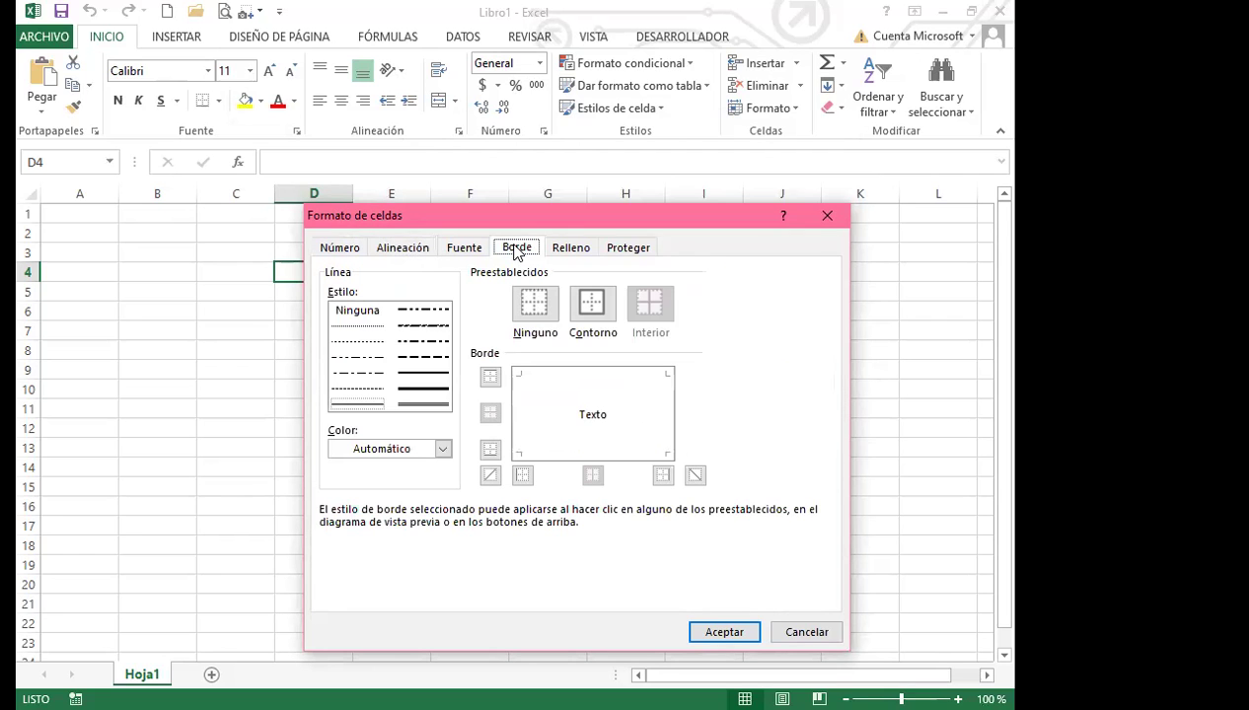
left_click(572, 249)
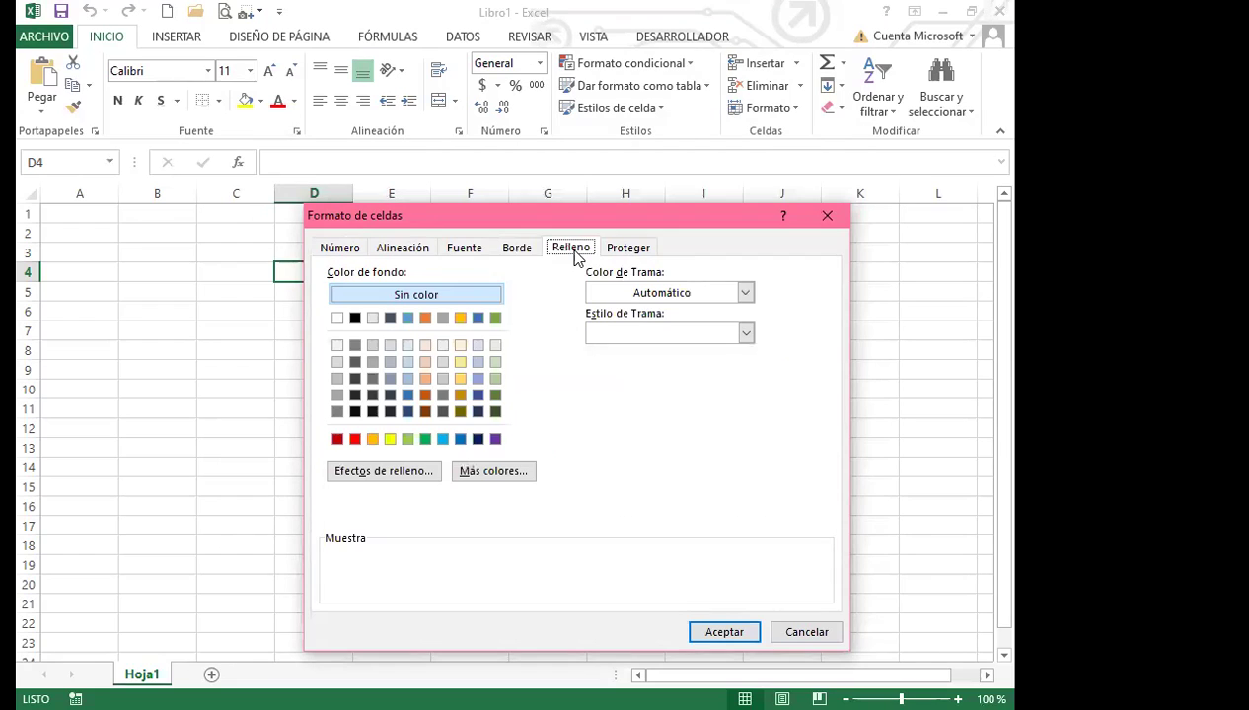
left_click(636, 248)
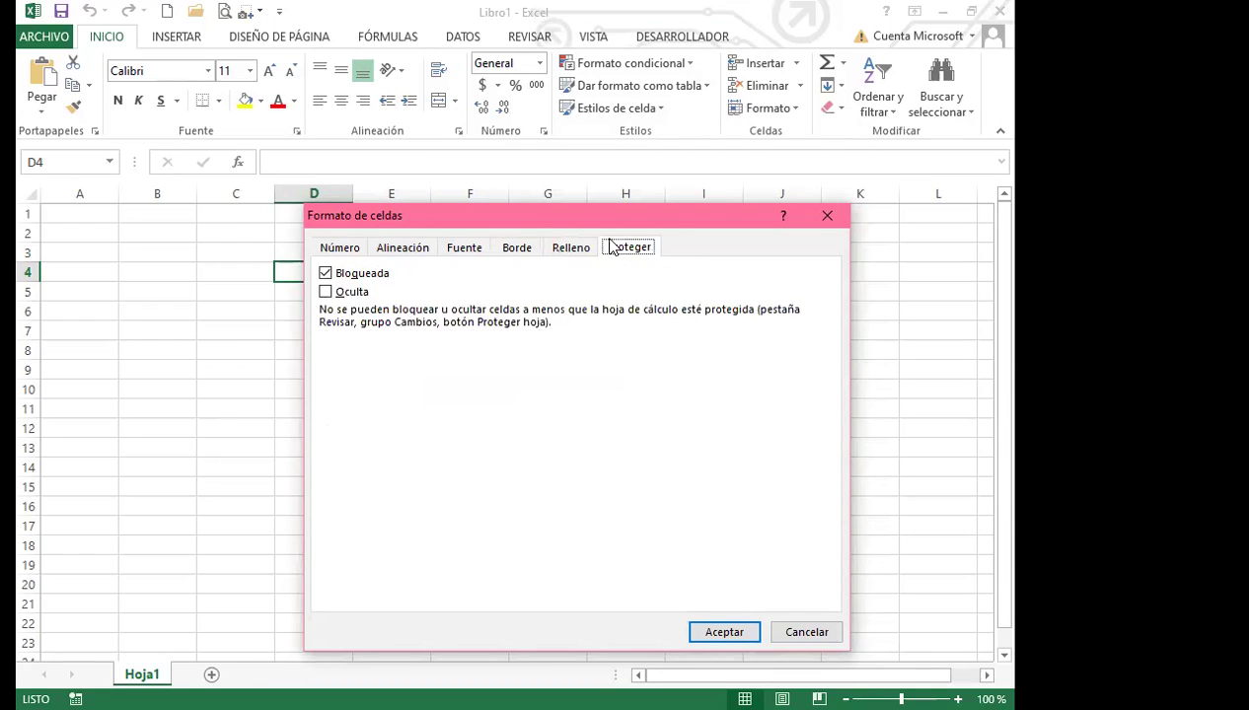
left_click(406, 250)
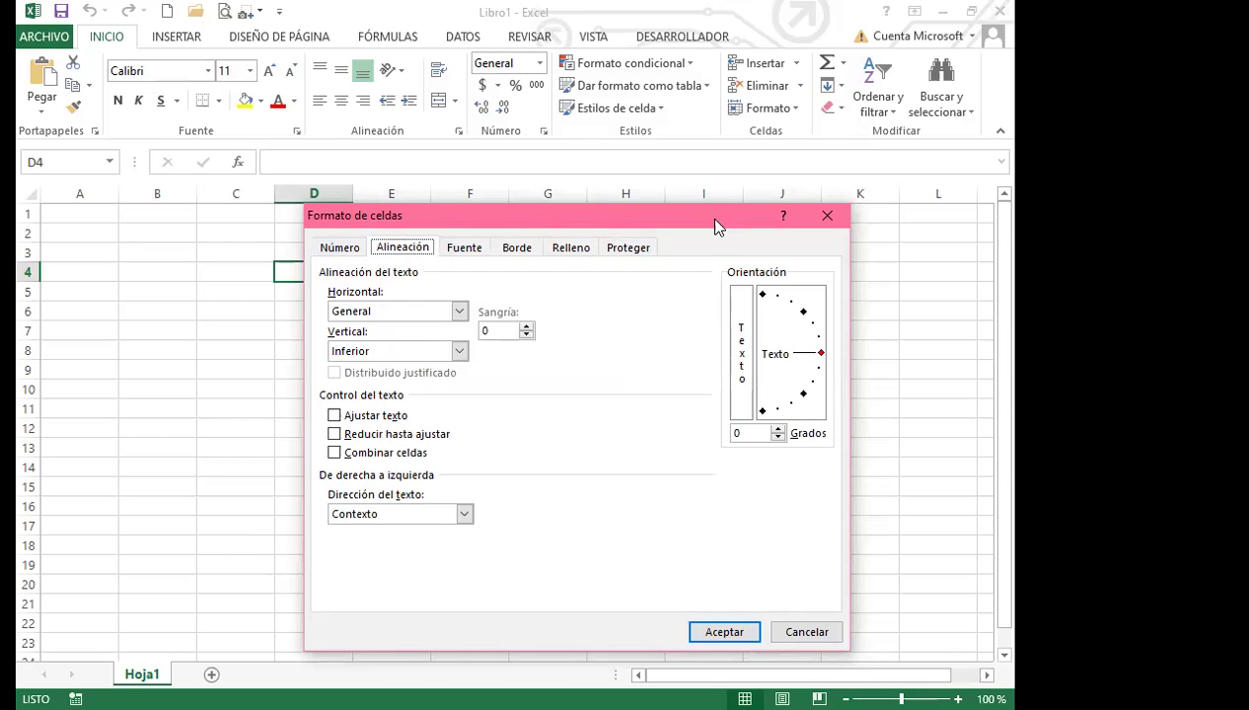
left_click(838, 215)
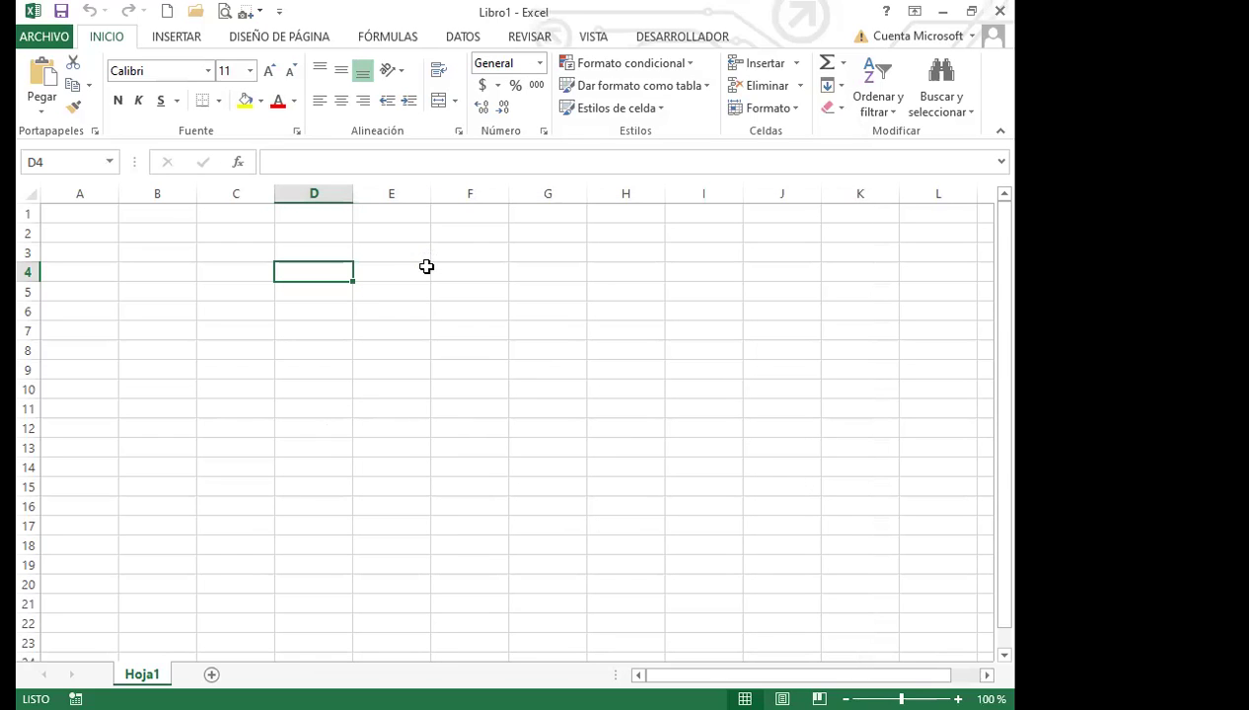
left_click(458, 131)
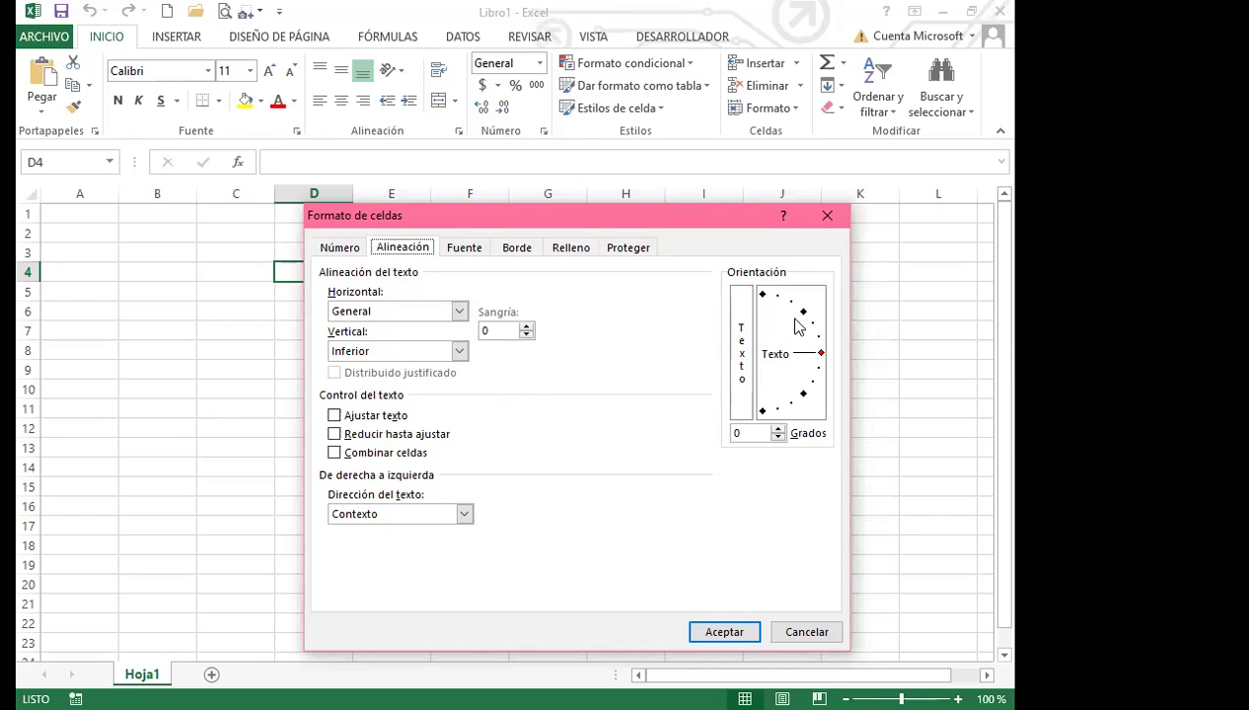
left_click(828, 217)
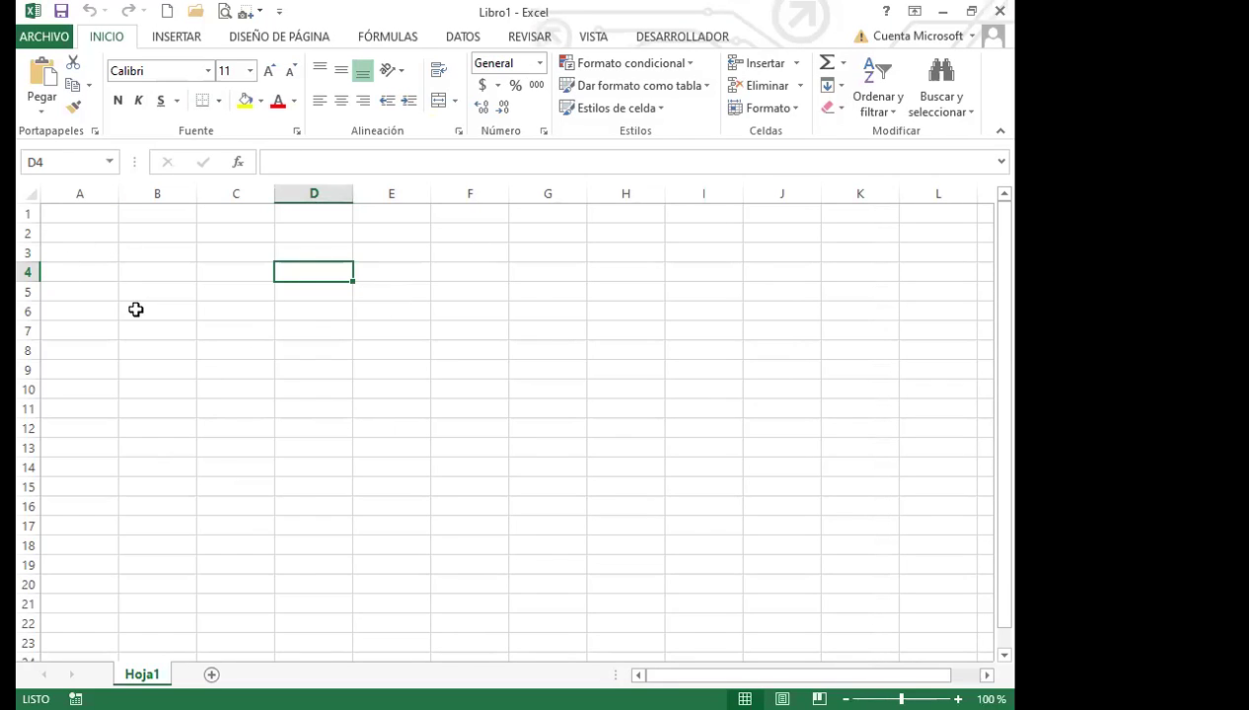
left_click(626, 432)
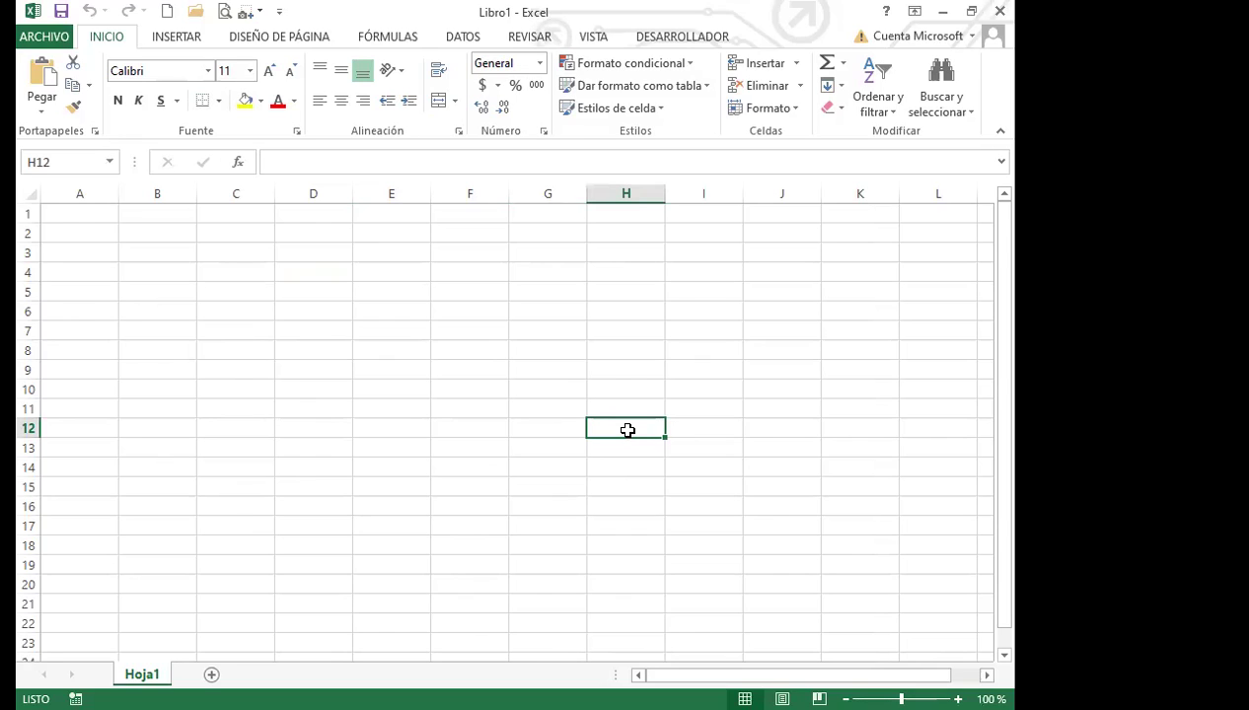
left_click(807, 544)
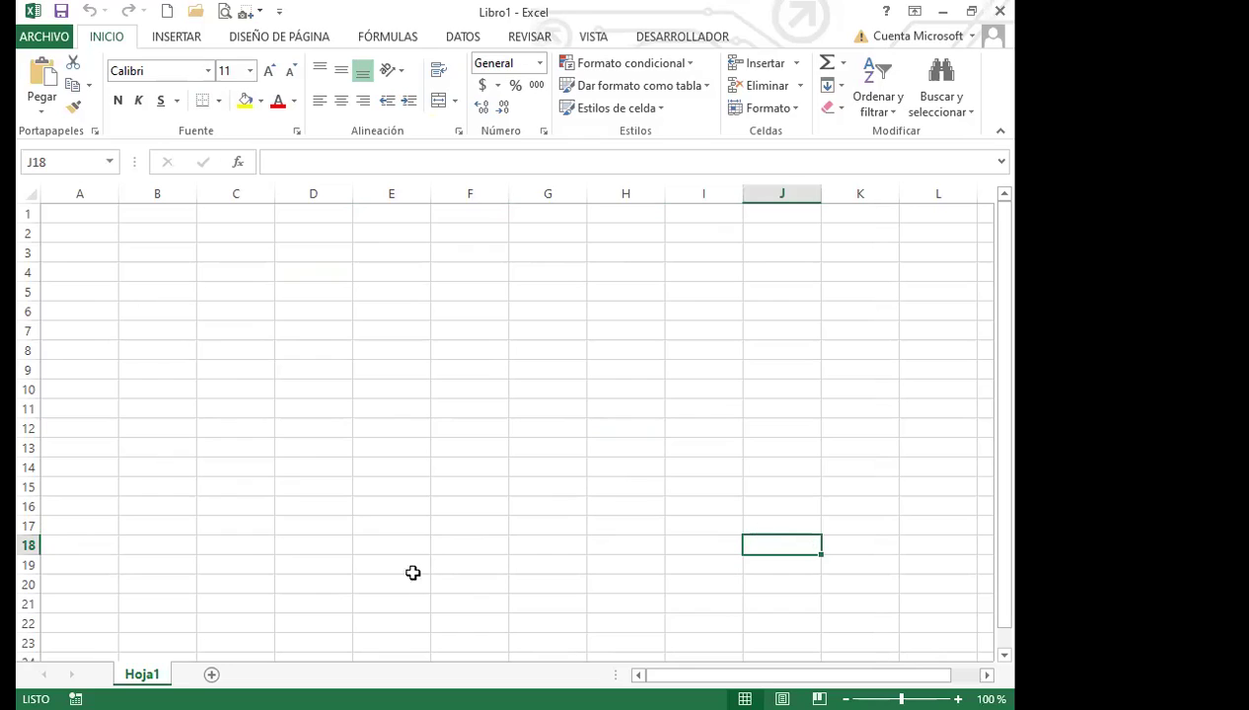
left_click(458, 540)
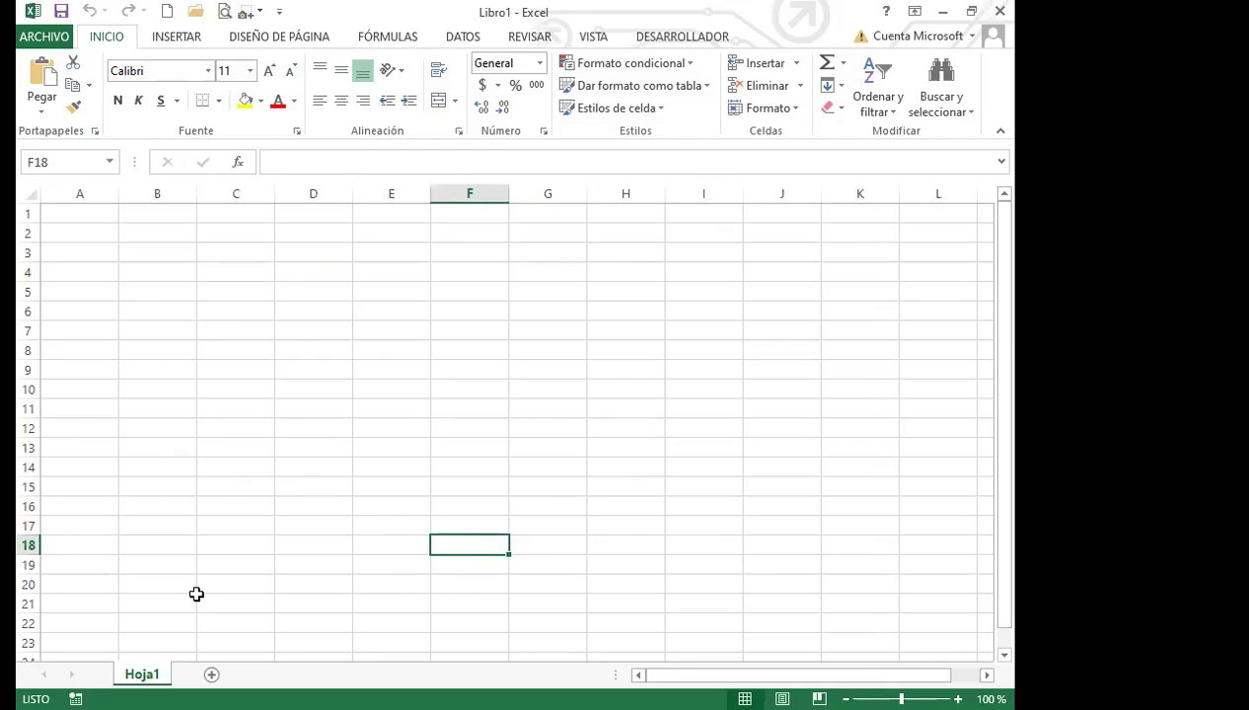
left_click(534, 503)
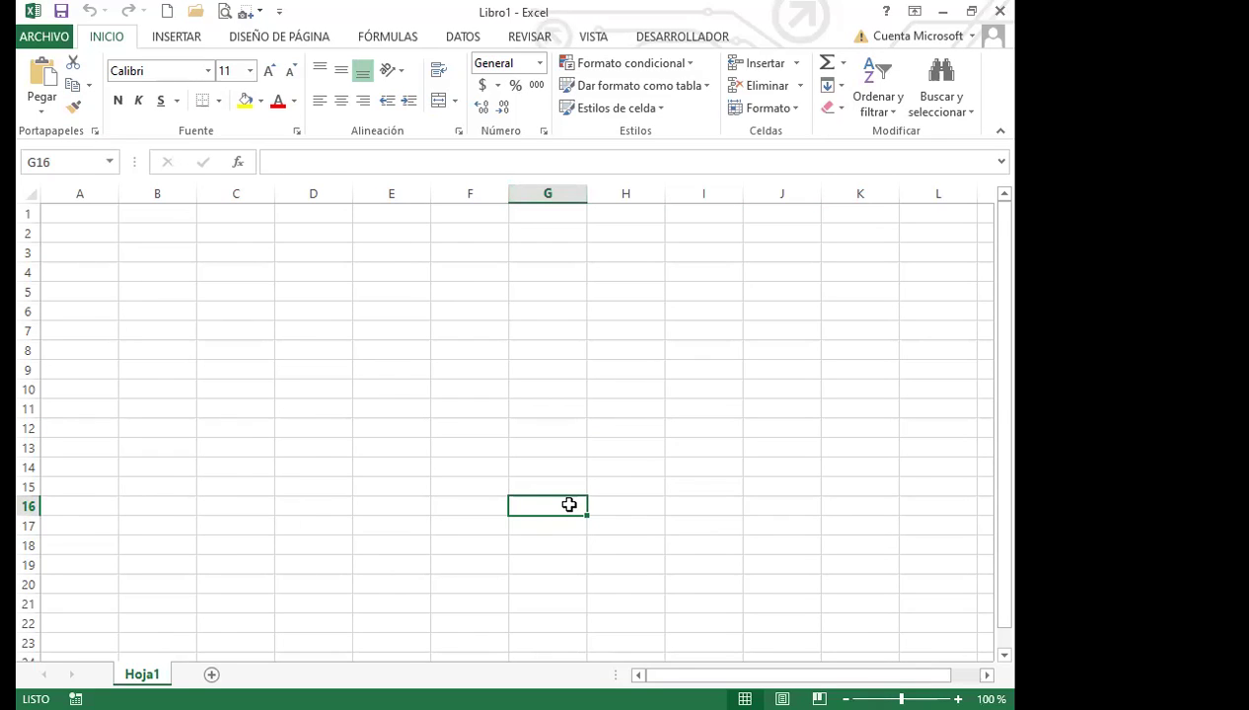
left_click(475, 368)
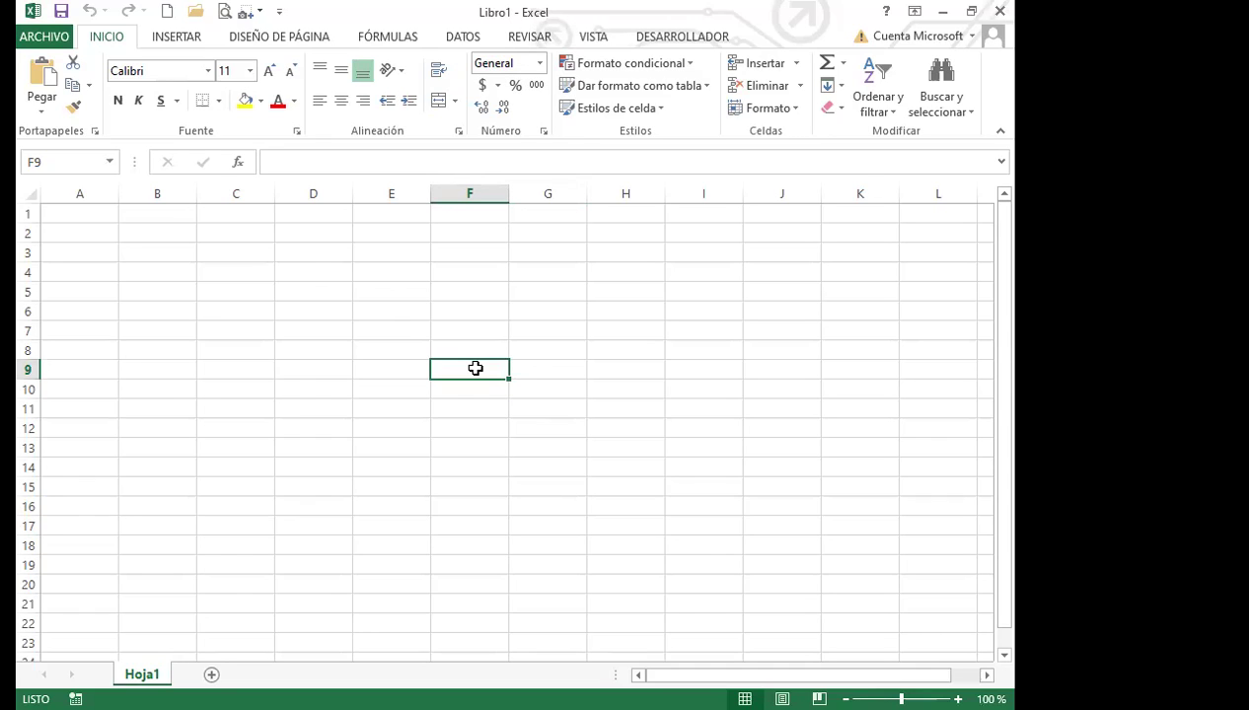
left_click(219, 273)
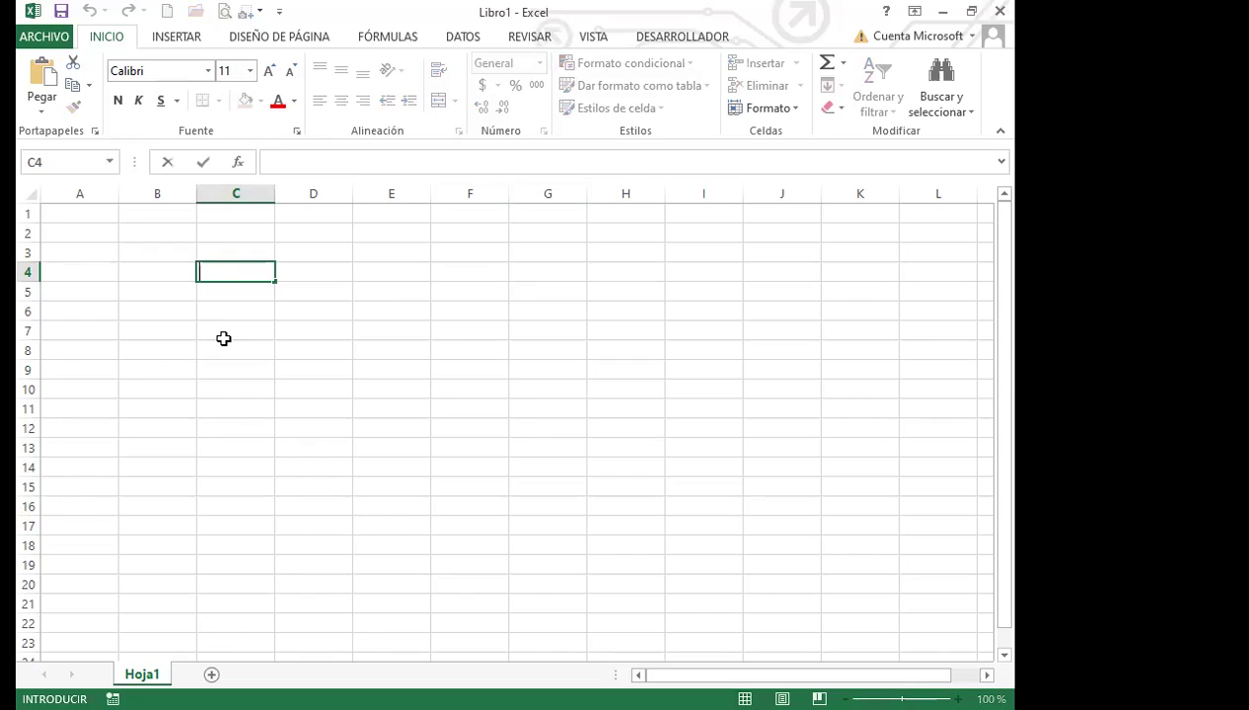
left_click(224, 339)
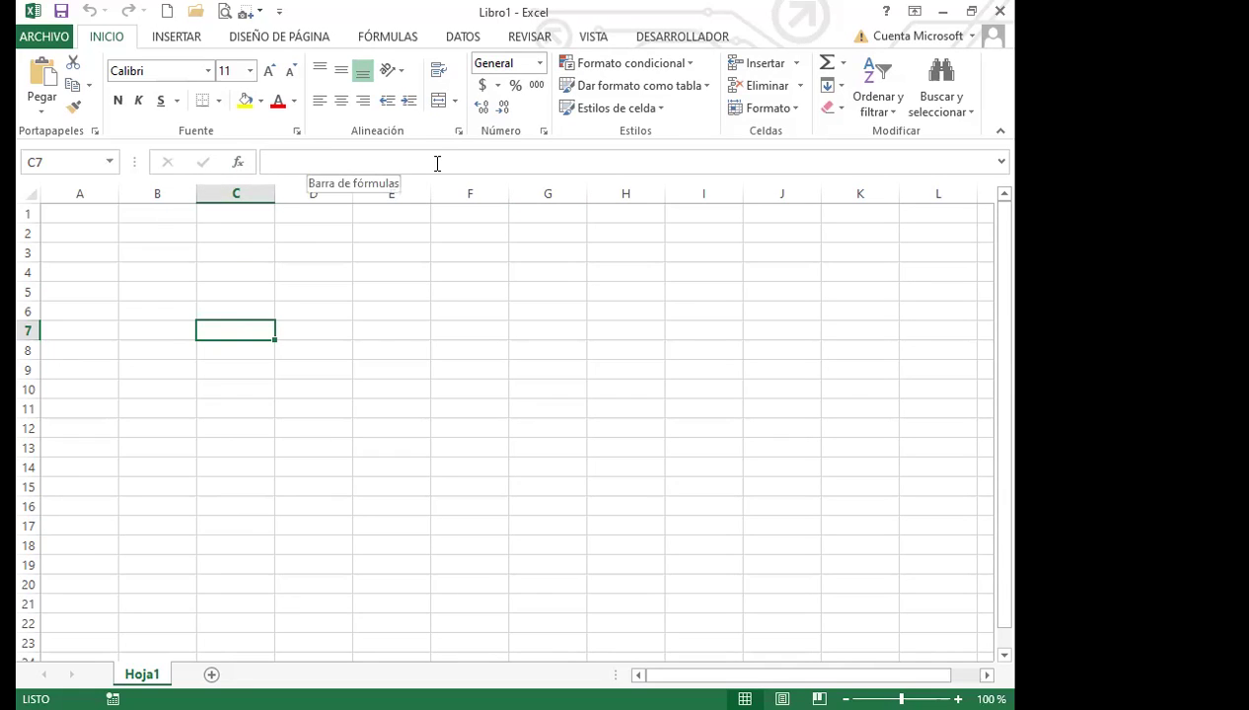
left_click(392, 425)
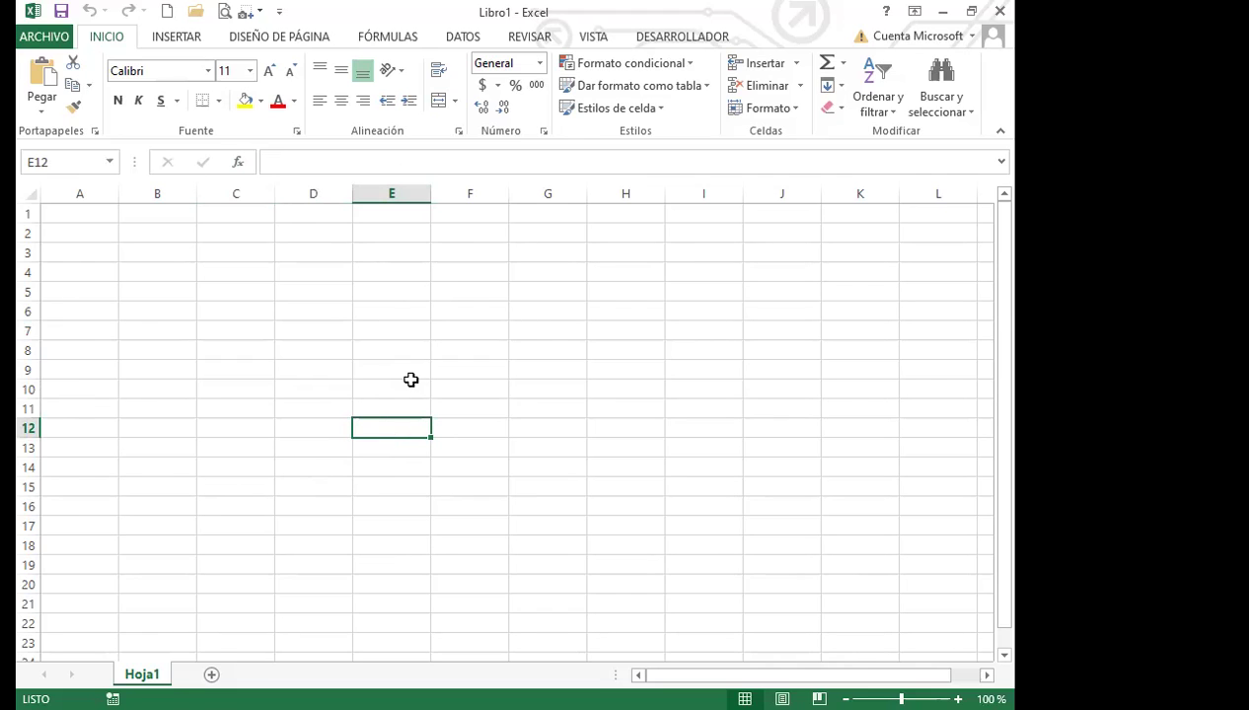
left_click(291, 164)
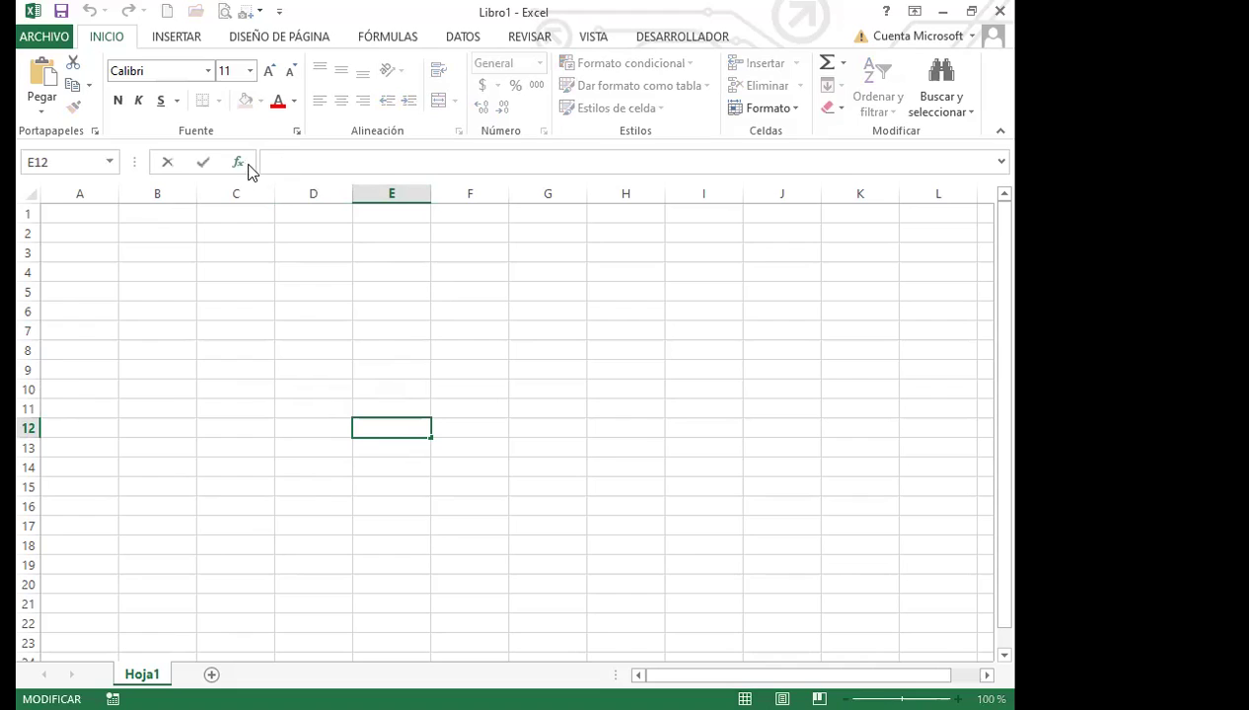
left_click(392, 387)
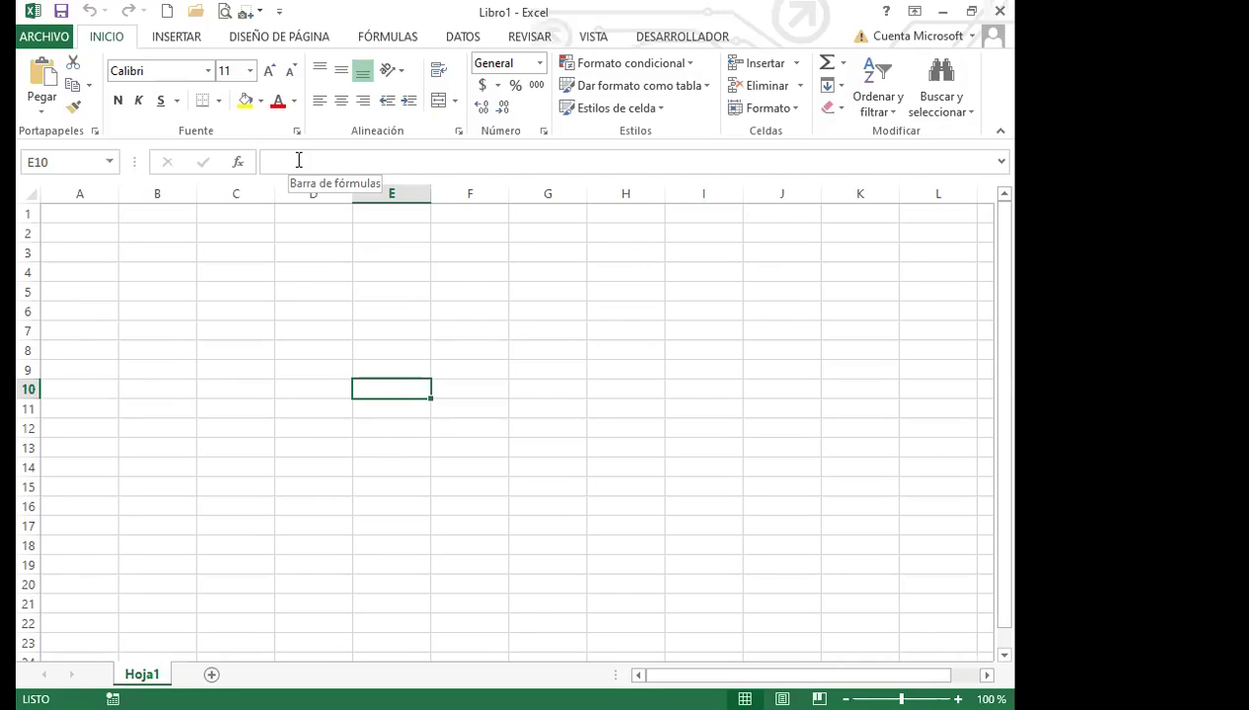
left_click(277, 161)
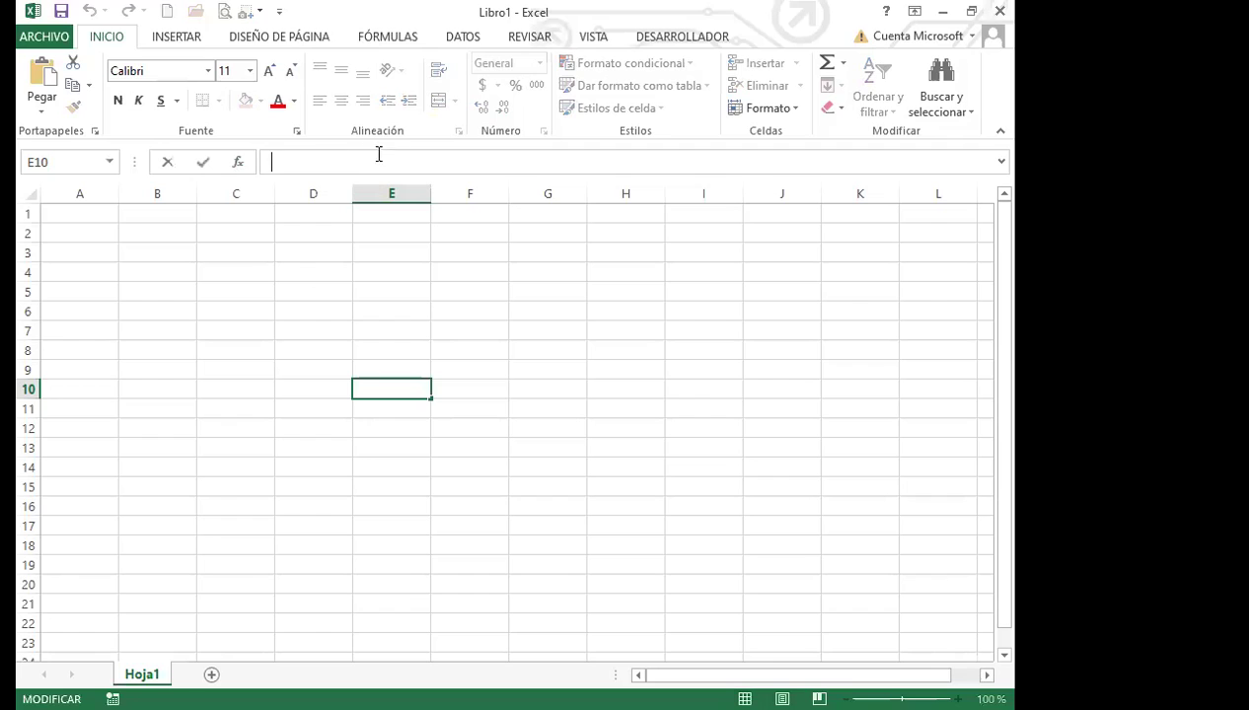
left_click(388, 311)
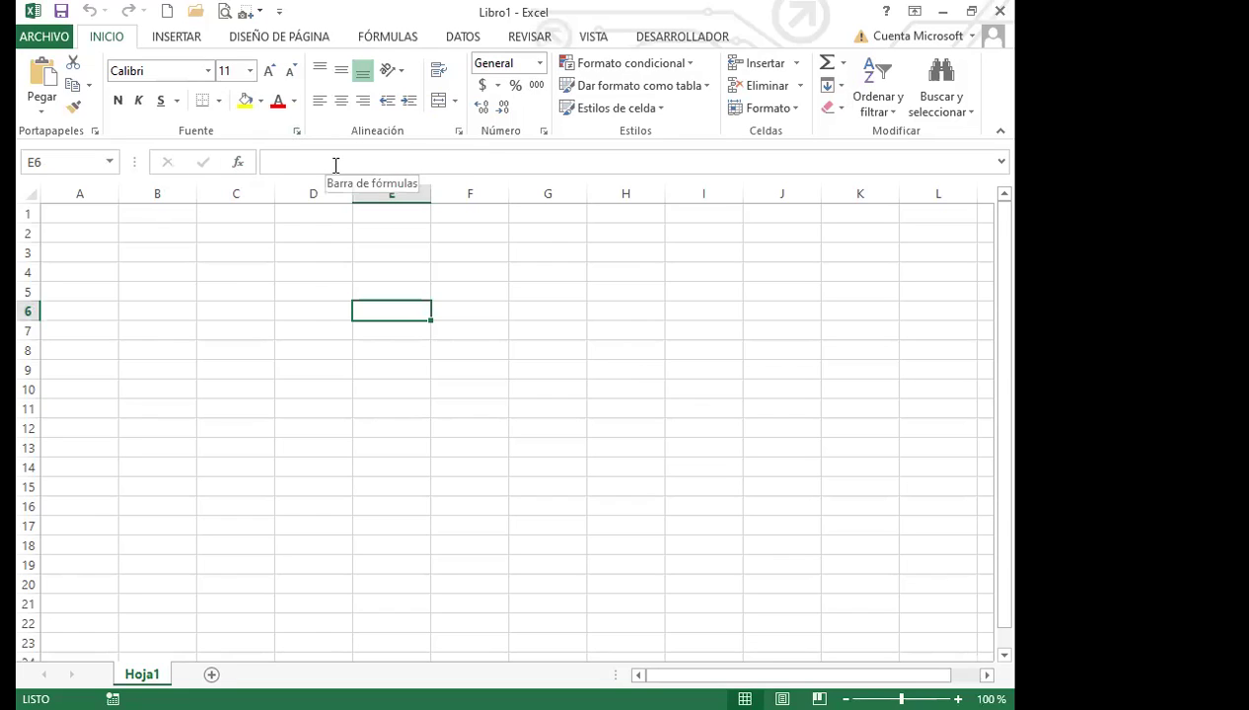
left_click(1001, 164)
left_click(1001, 164)
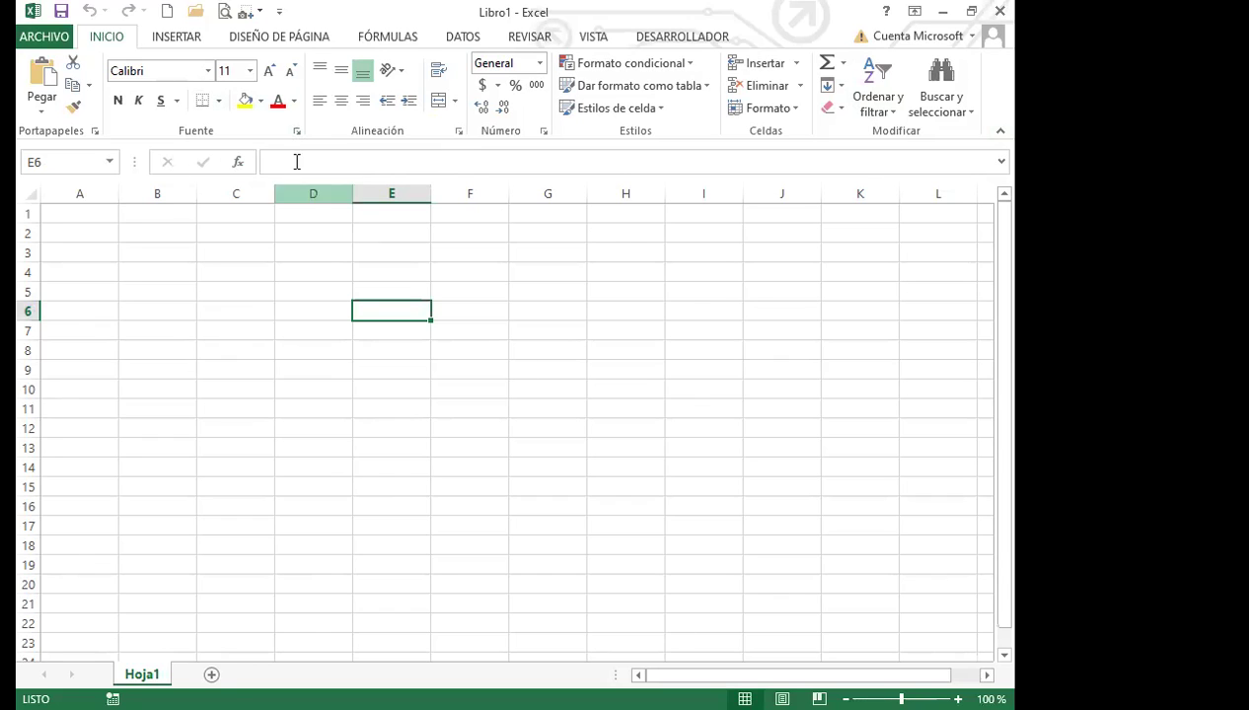
left_click(143, 274)
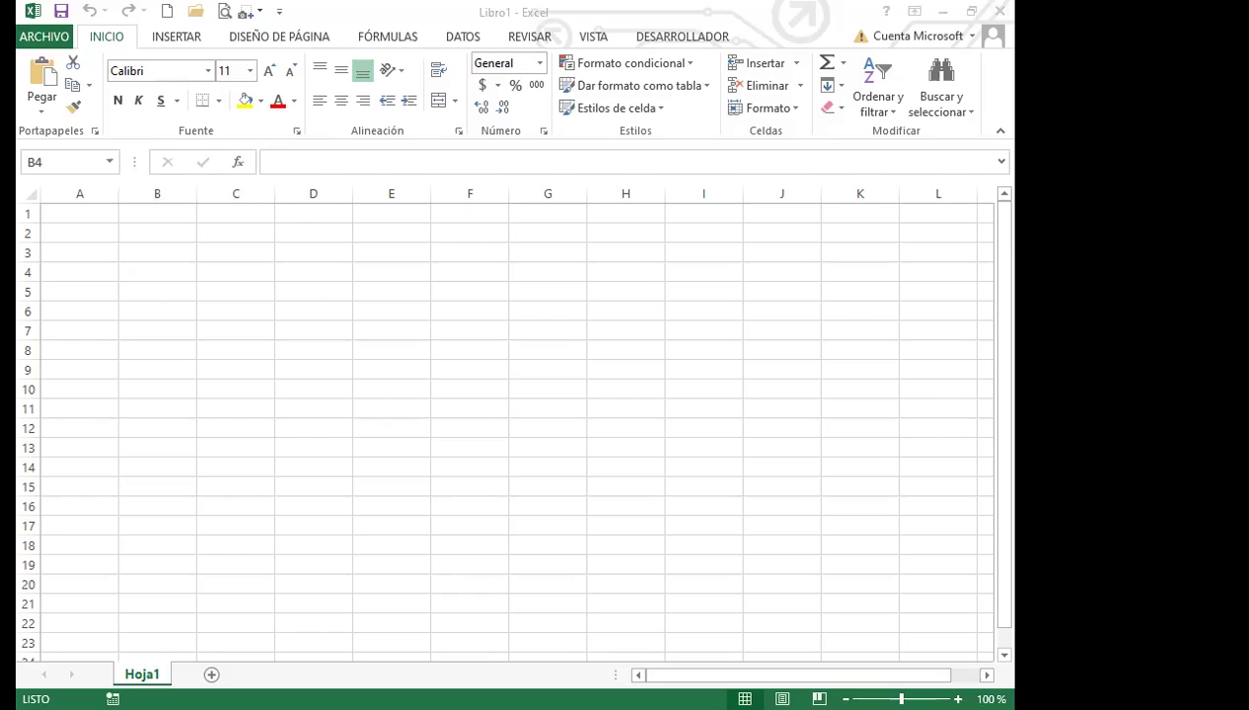
left_click(602, 41)
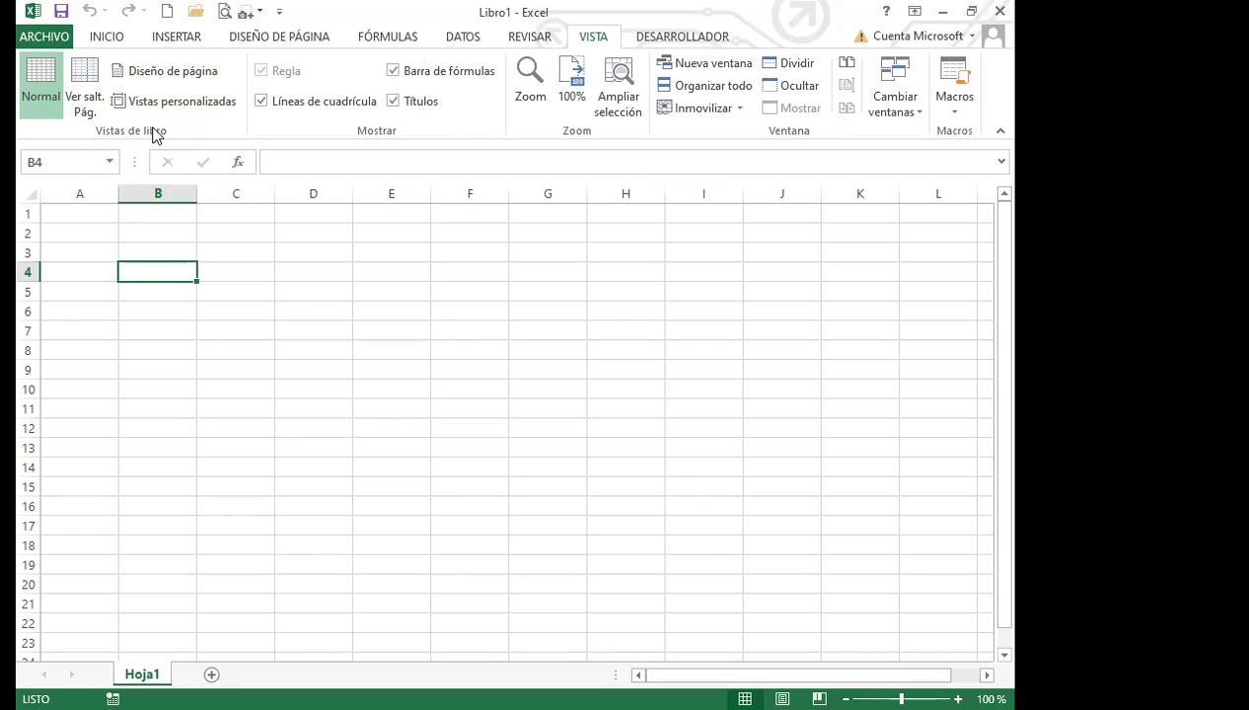
left_click(105, 35)
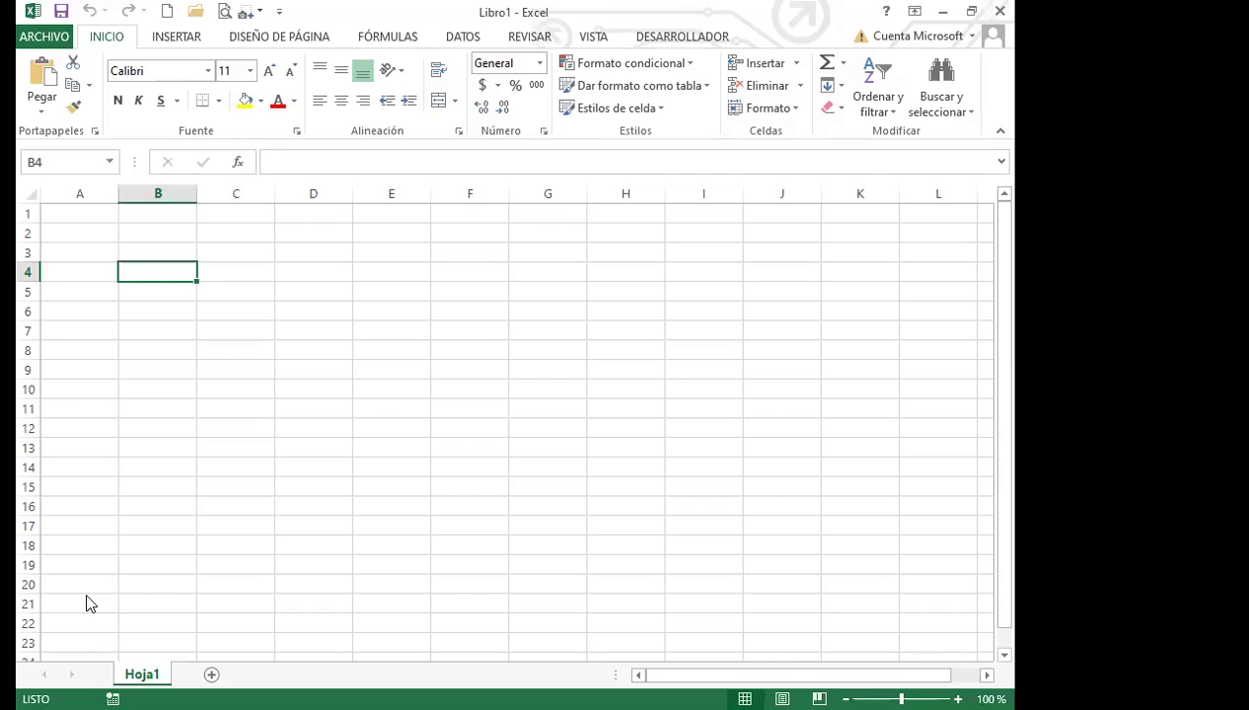
right_click(142, 674)
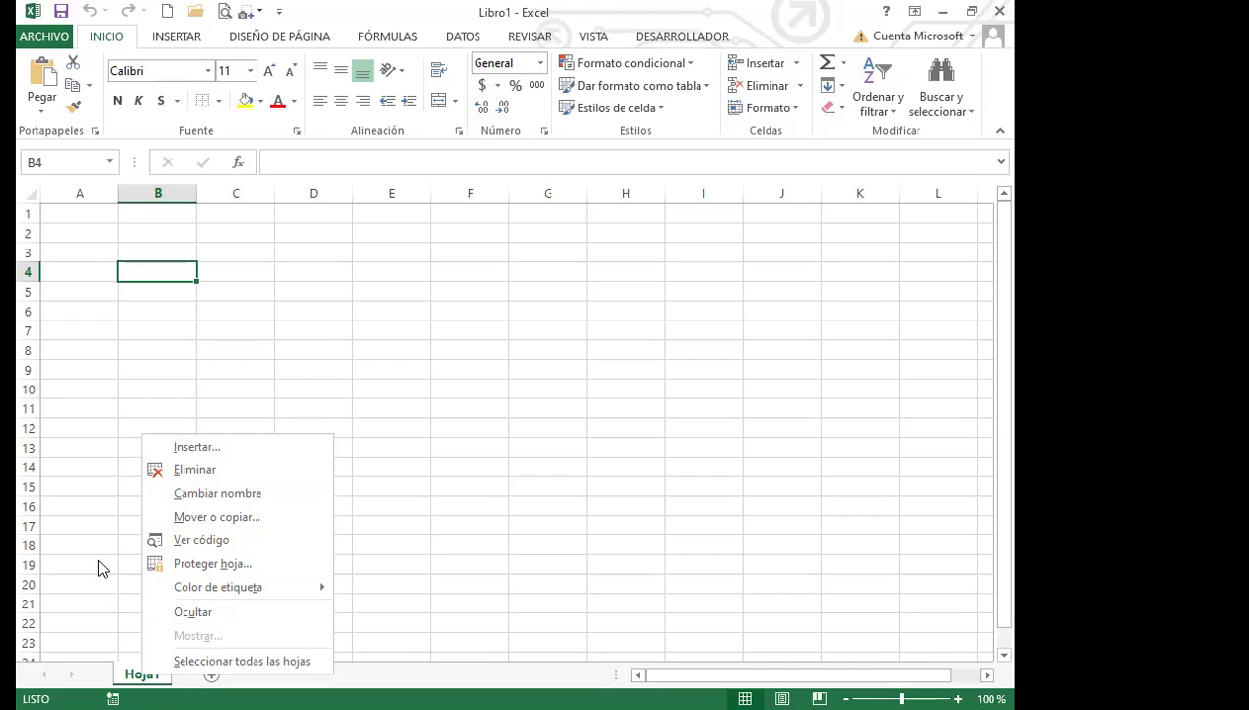
left_click(87, 614)
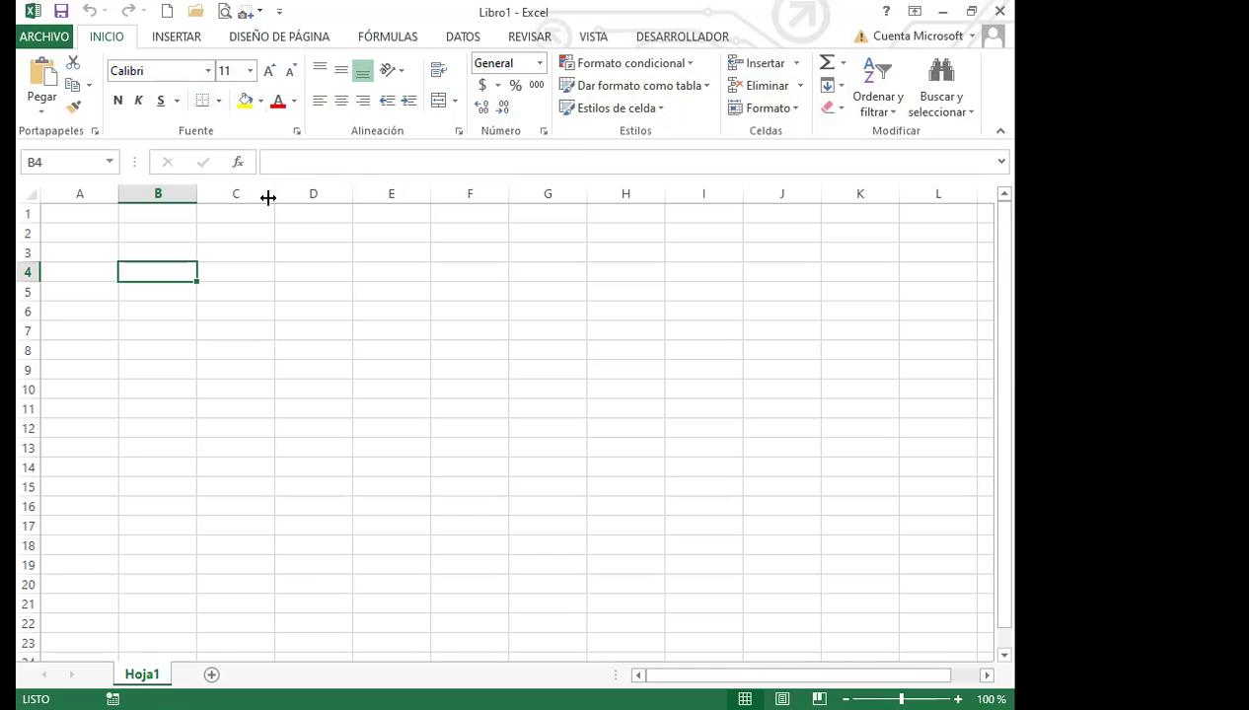
Collapse the ribbon, select D11, peek at the Diseño de página and Inicio commands, then re-pin the ribbon
double_click(104, 38)
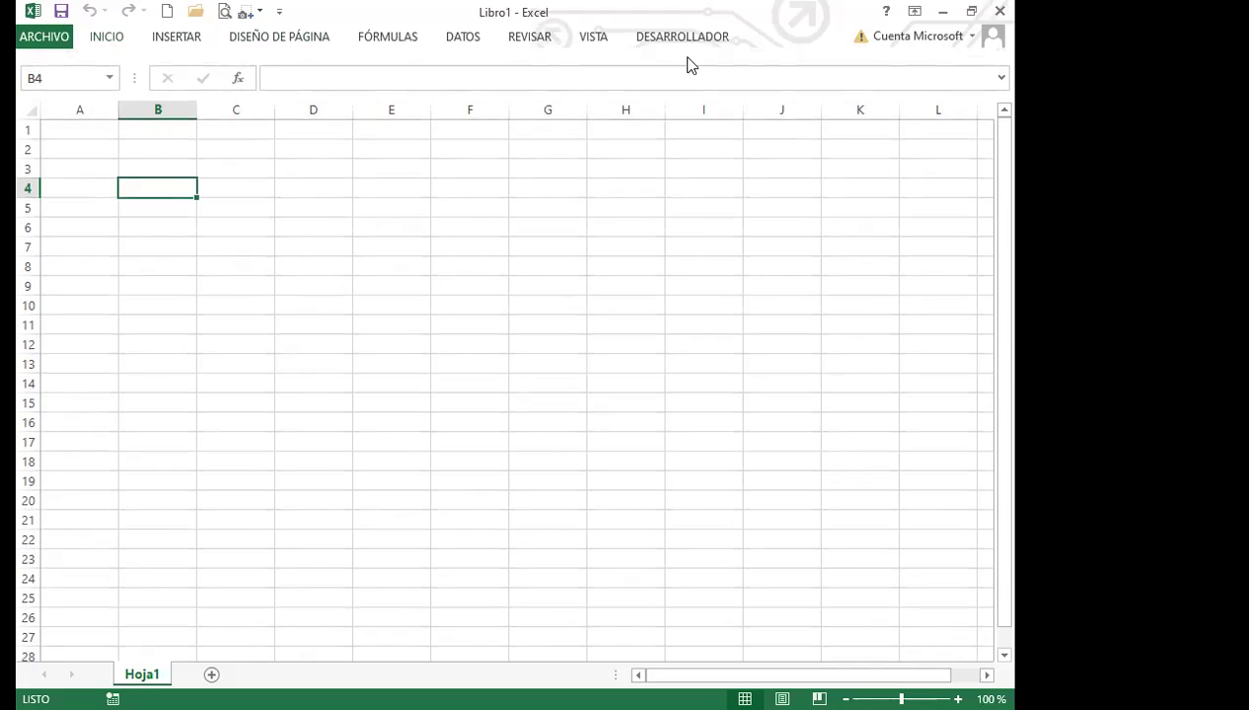
left_click(335, 328)
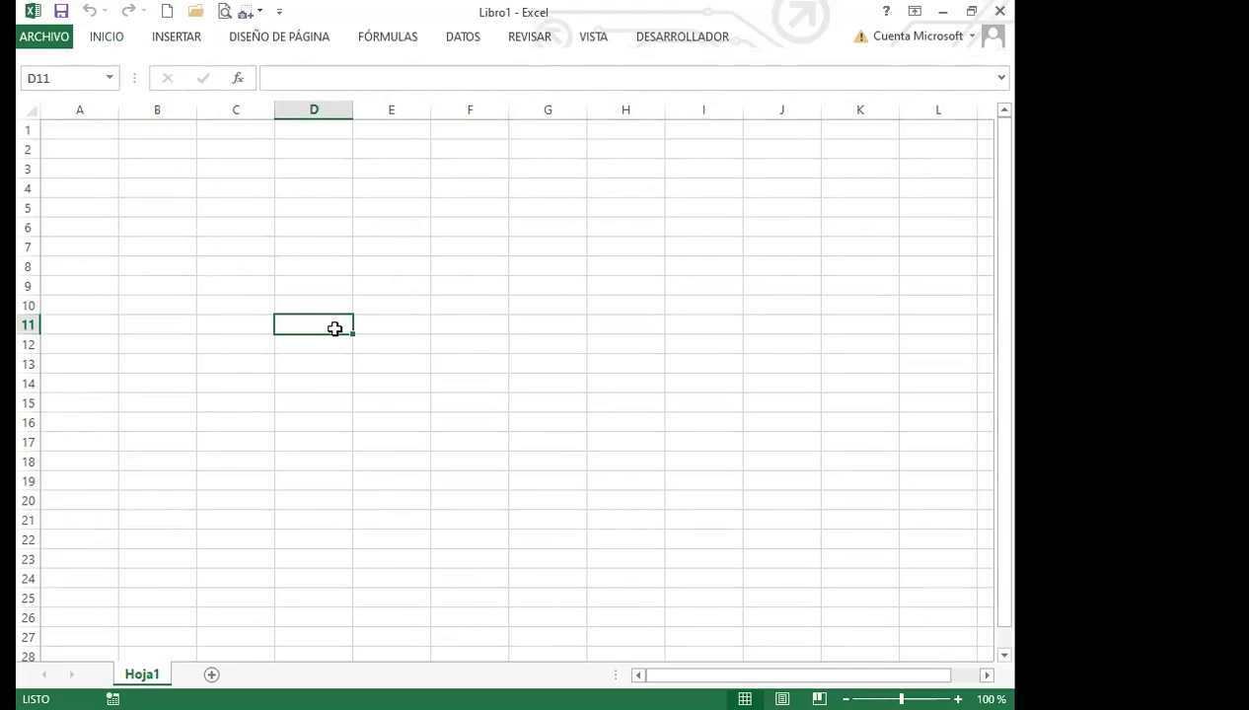
left_click(264, 37)
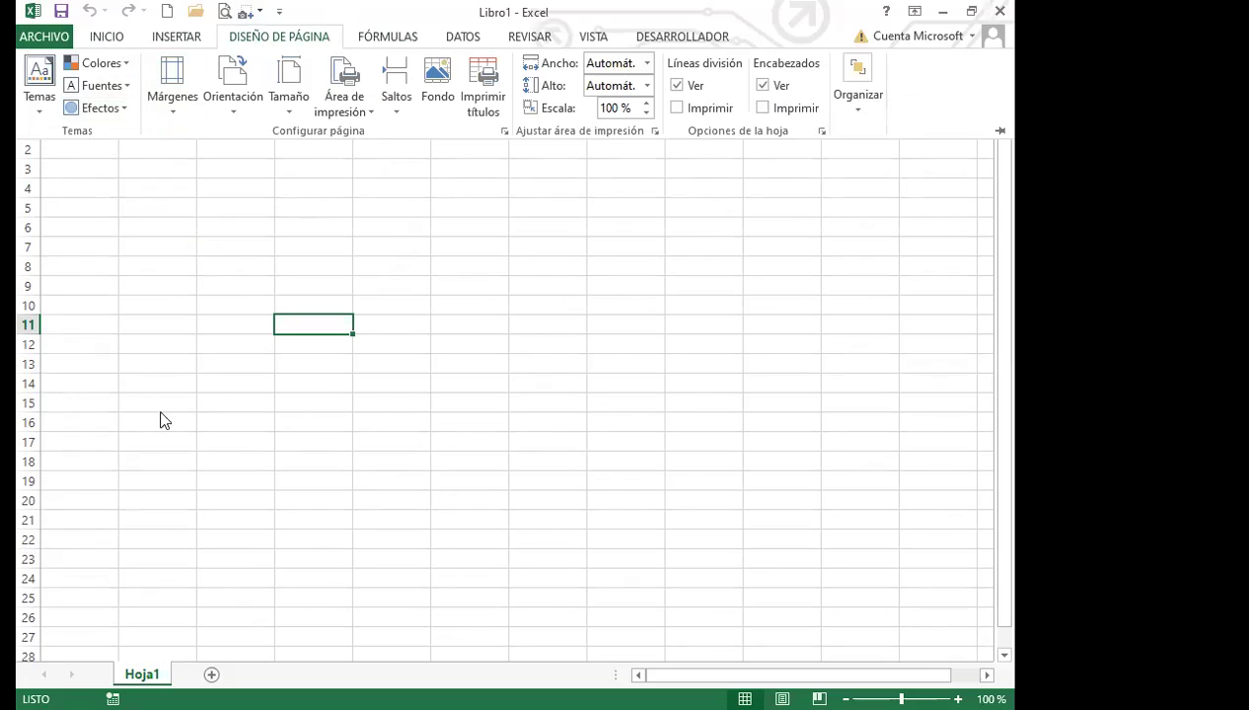
left_click(375, 367)
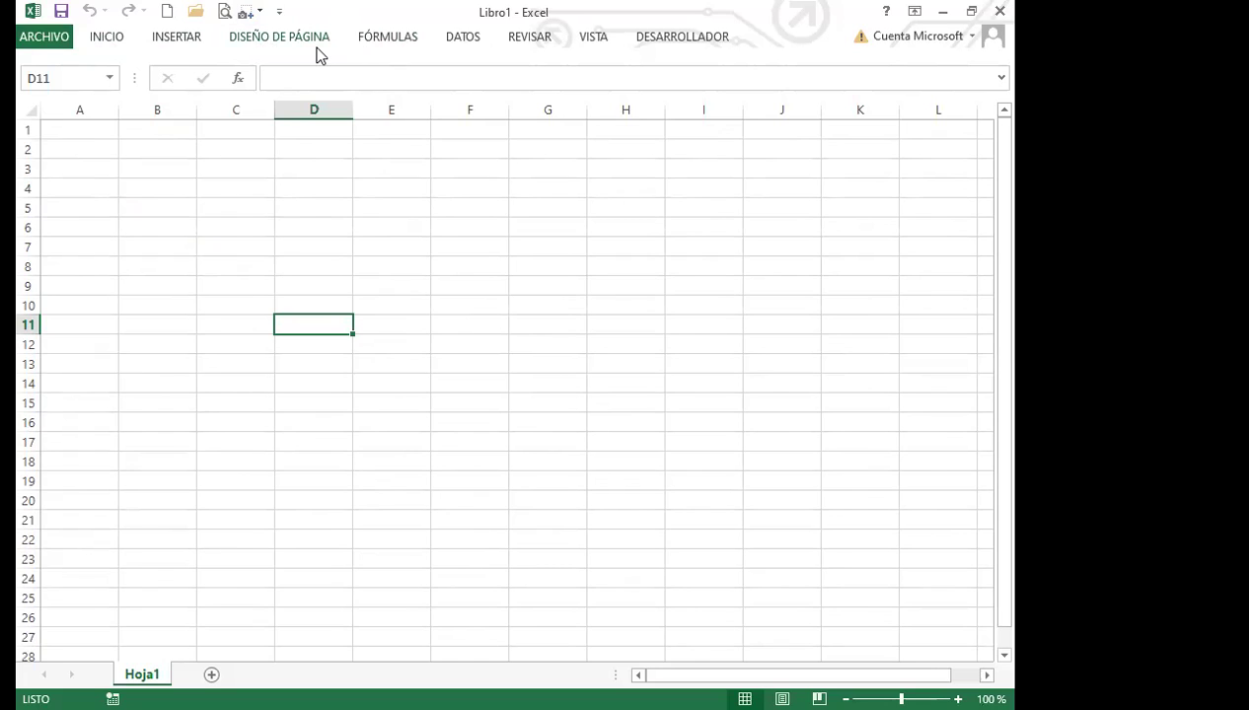
left_click(107, 42)
double_click(104, 37)
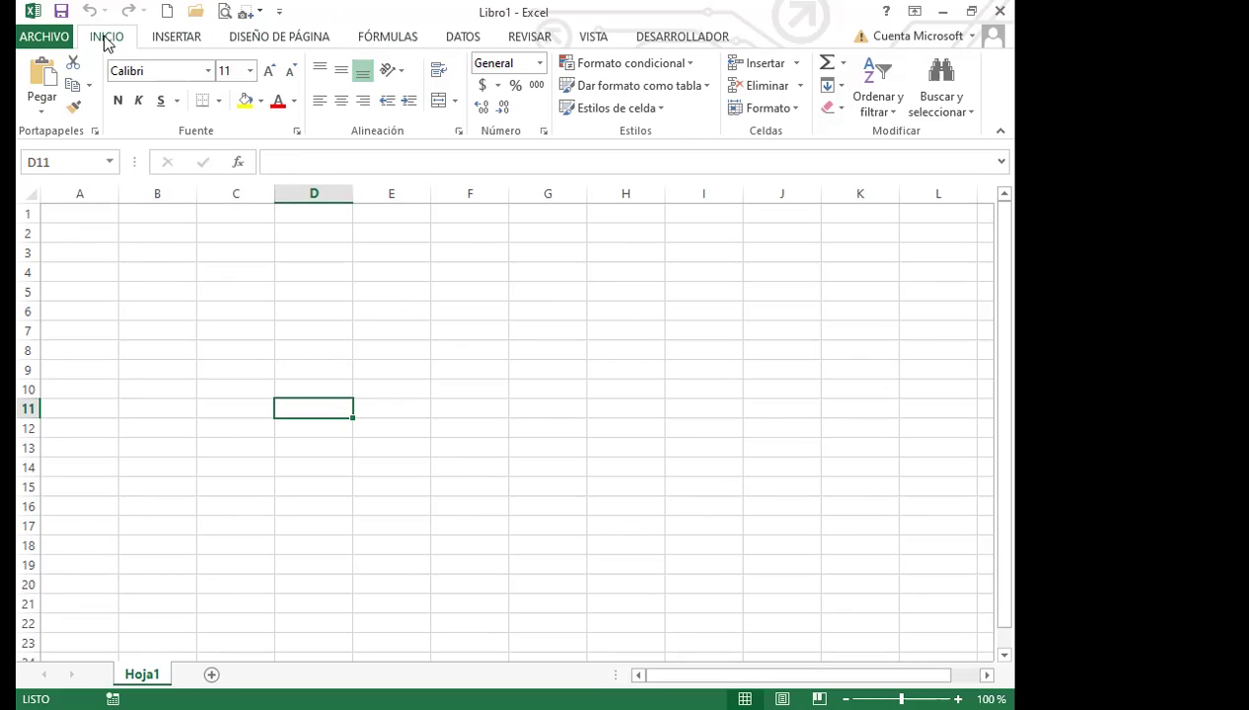
Collapse the ribbon again and toggle it with Ctrl+F1, leaving only tab names
double_click(107, 40)
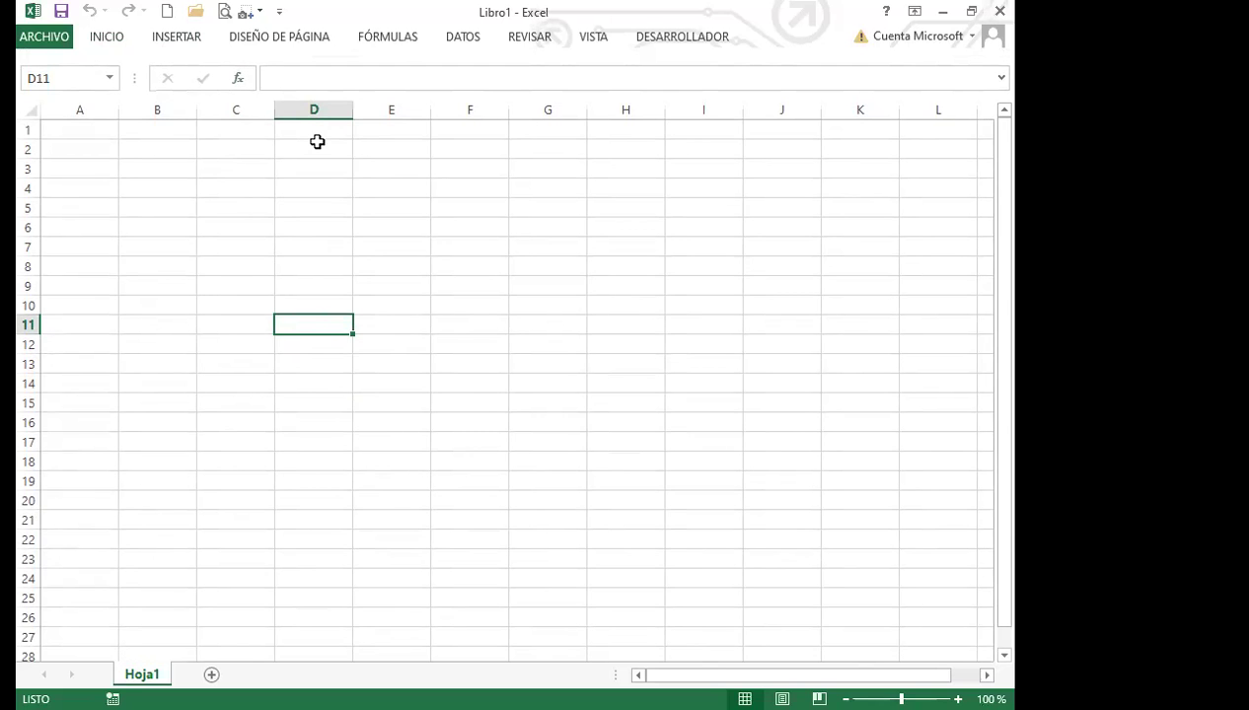
key("ctrl+F1")
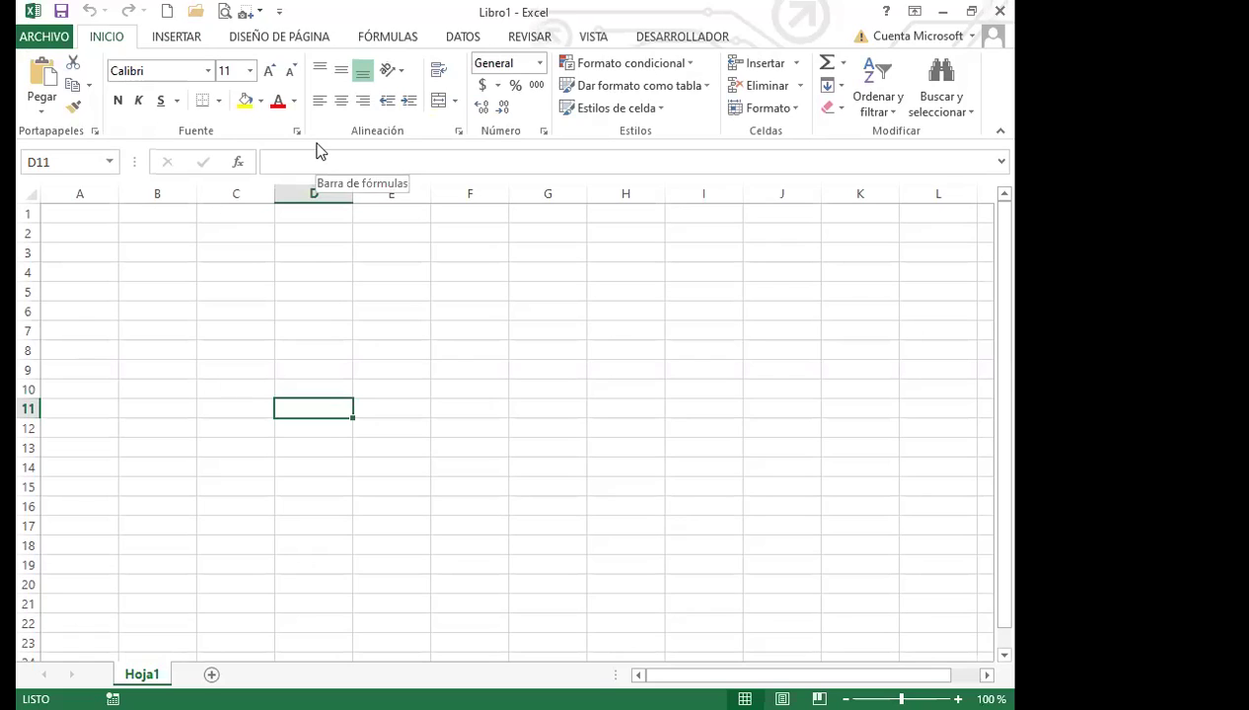
key("ctrl+F1")
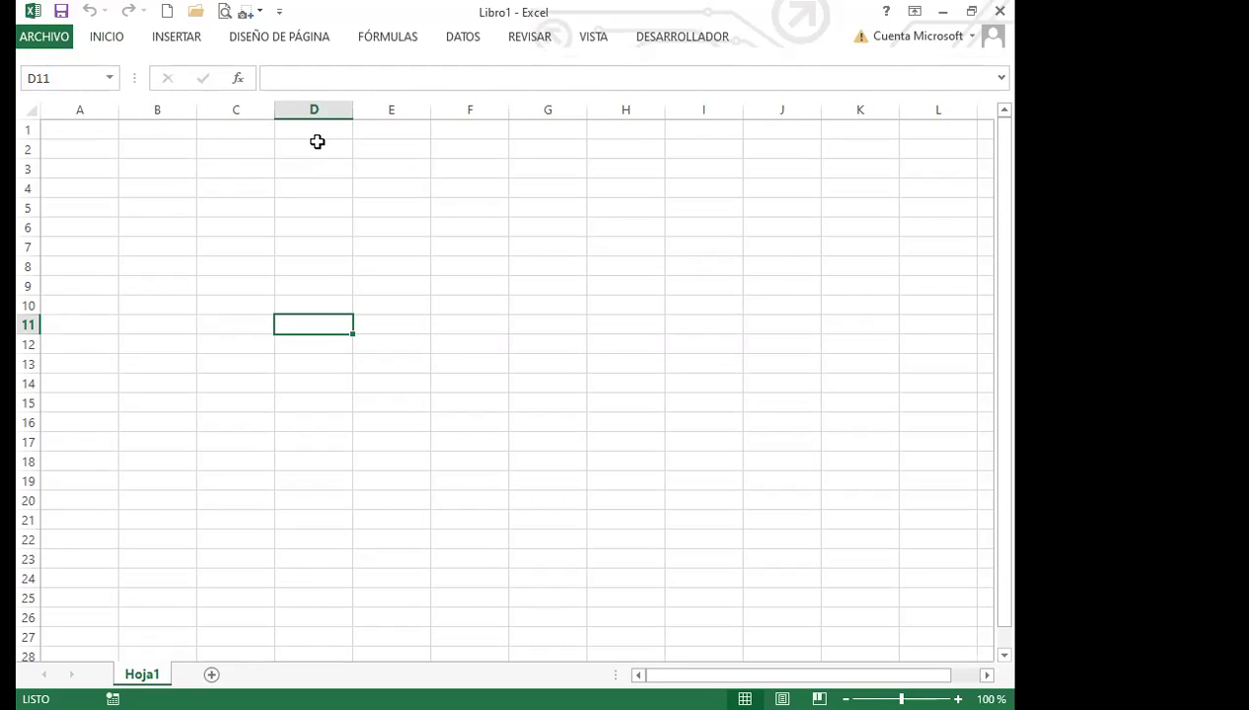
Use Ribbon Display Options to switch from tabs only to Mostrar pestañas y comandos
left_click(916, 12)
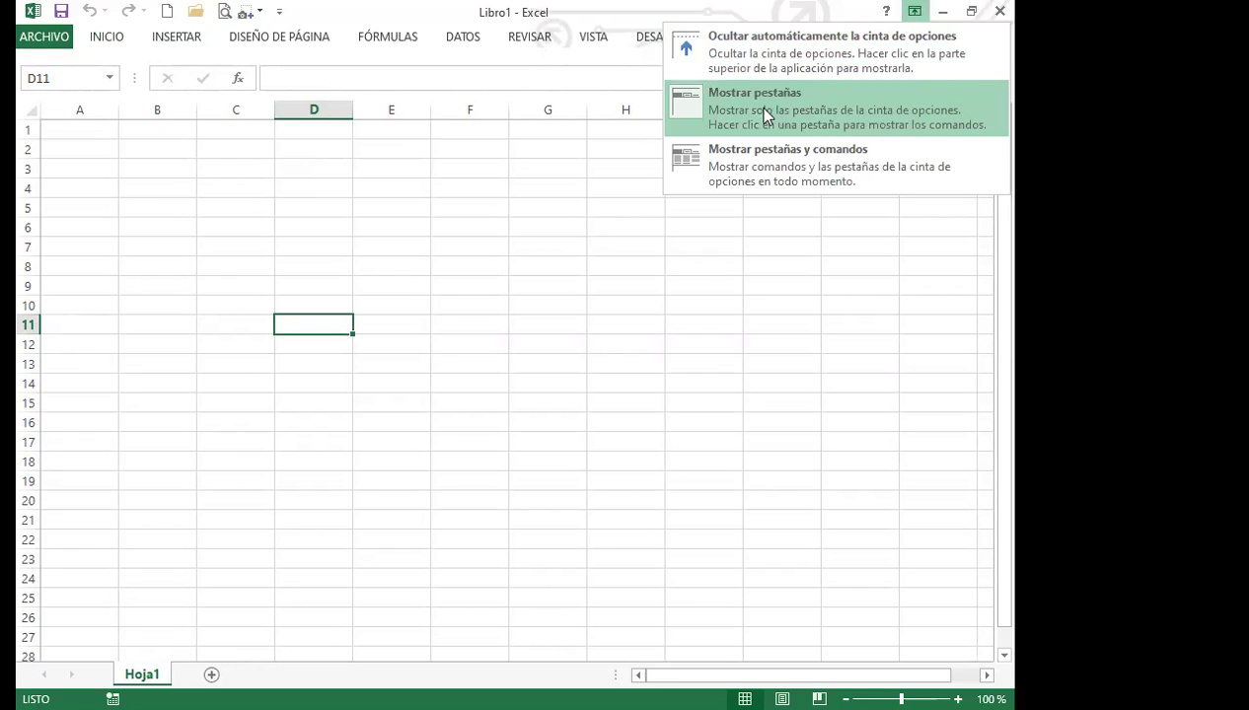
left_click(746, 114)
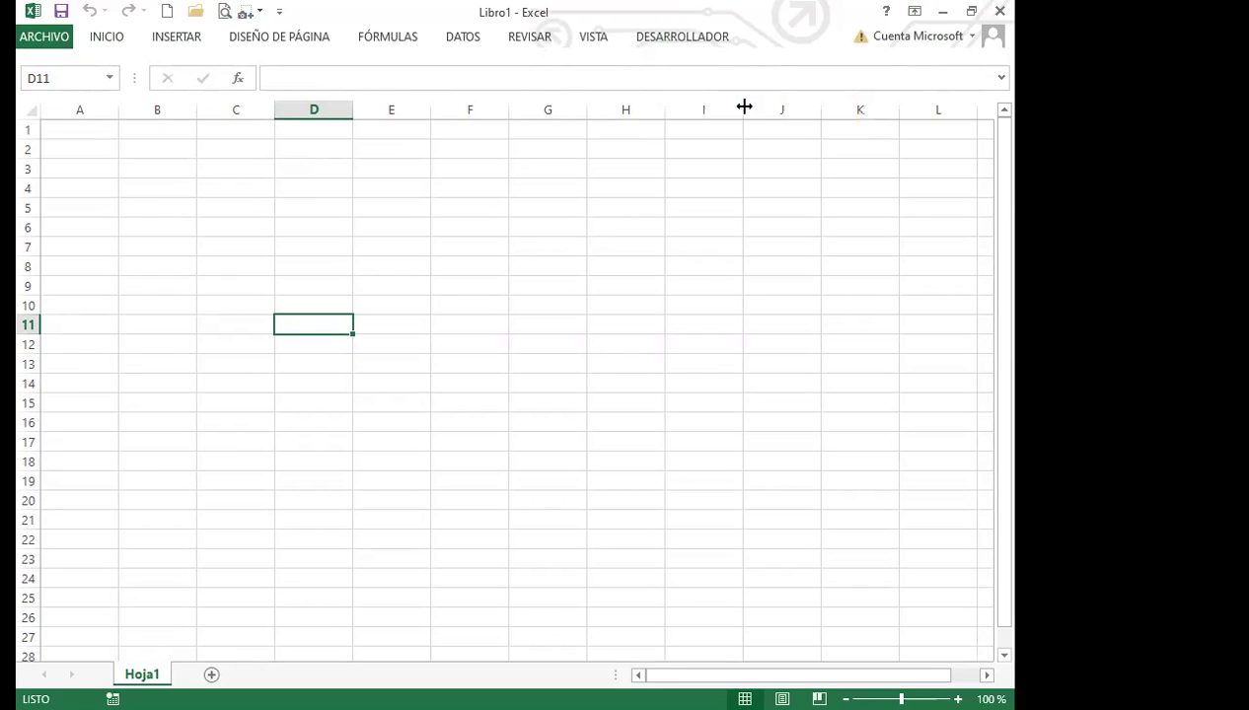
left_click(915, 11)
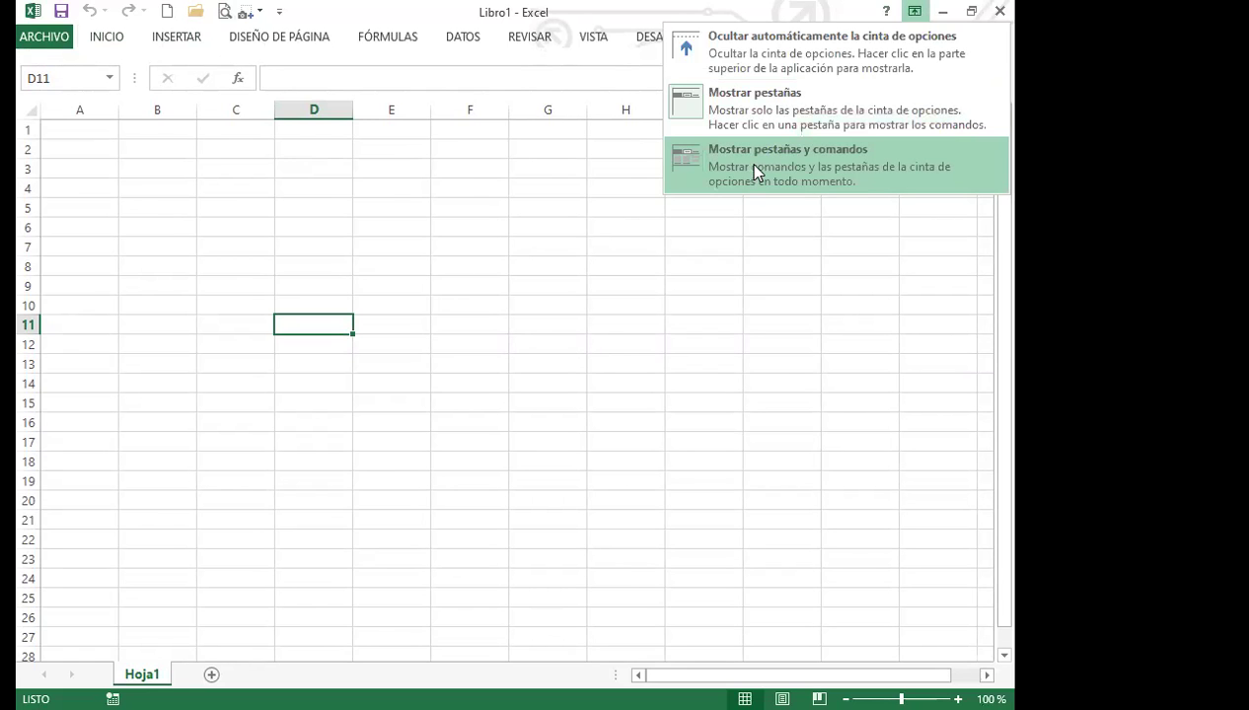
left_click(756, 171)
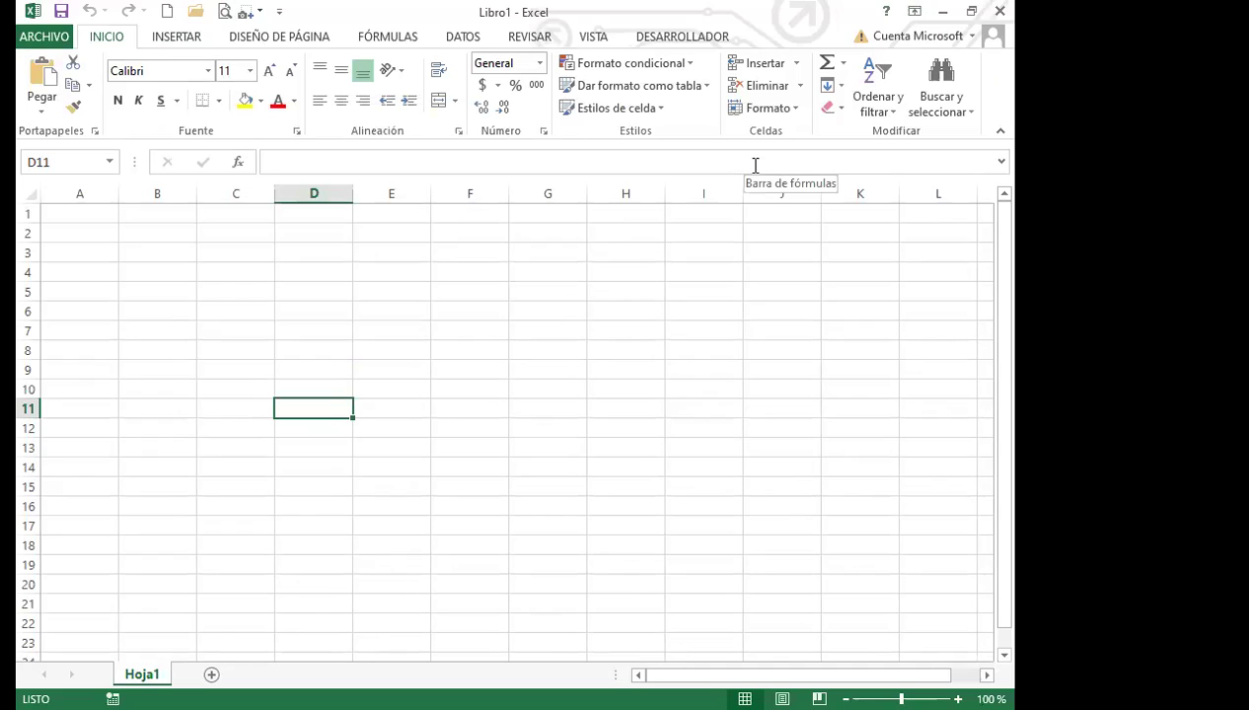
left_click(916, 12)
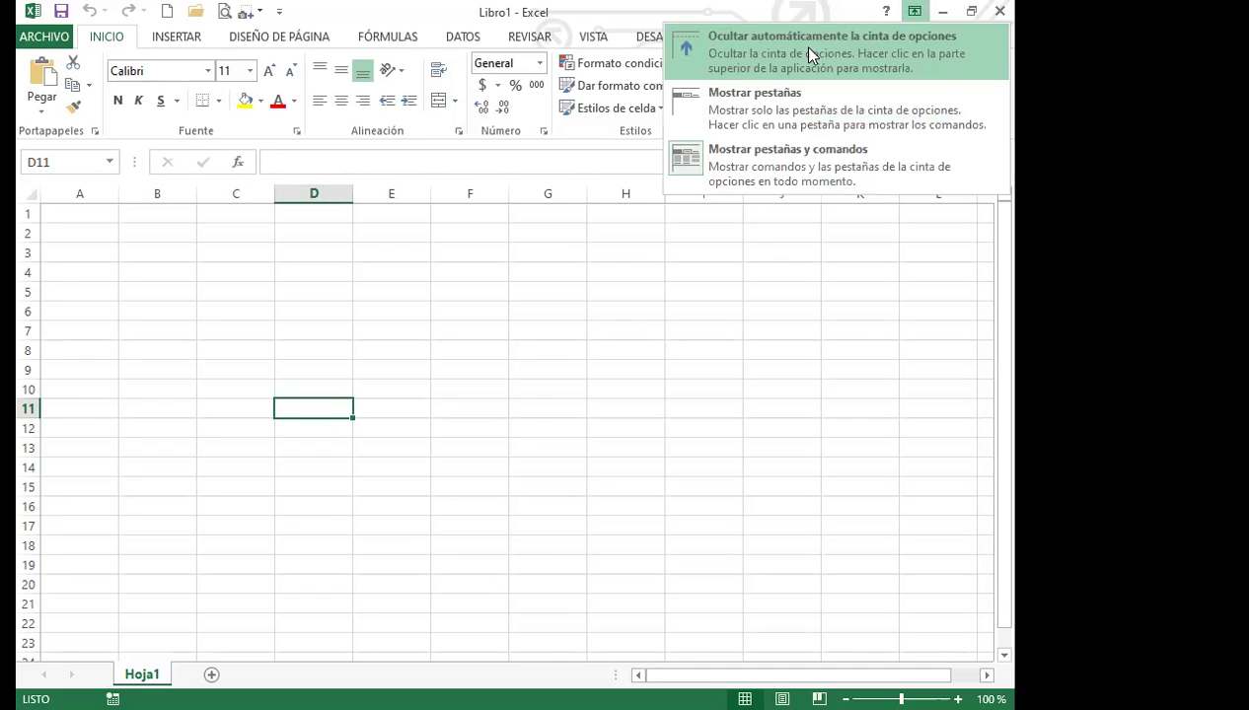
Auto-hide the ribbon, then briefly reveal it to give D11 a yellow fill and bold text
left_click(809, 54)
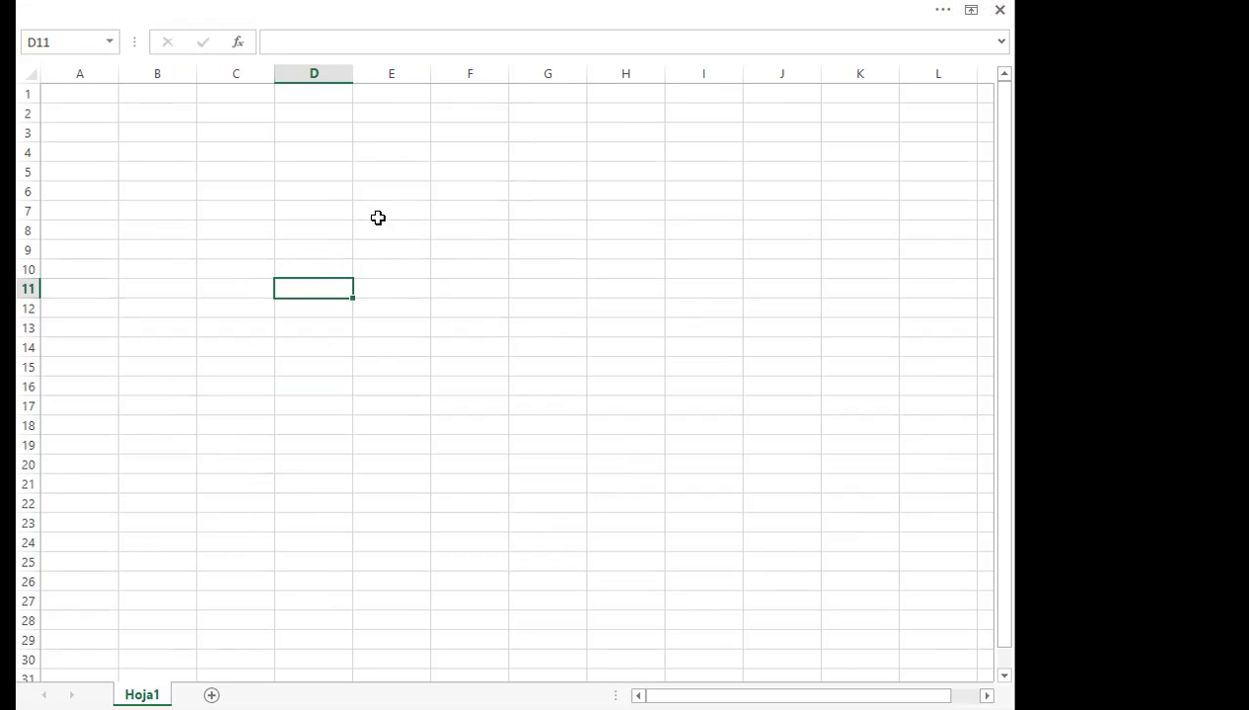
left_click(346, 15)
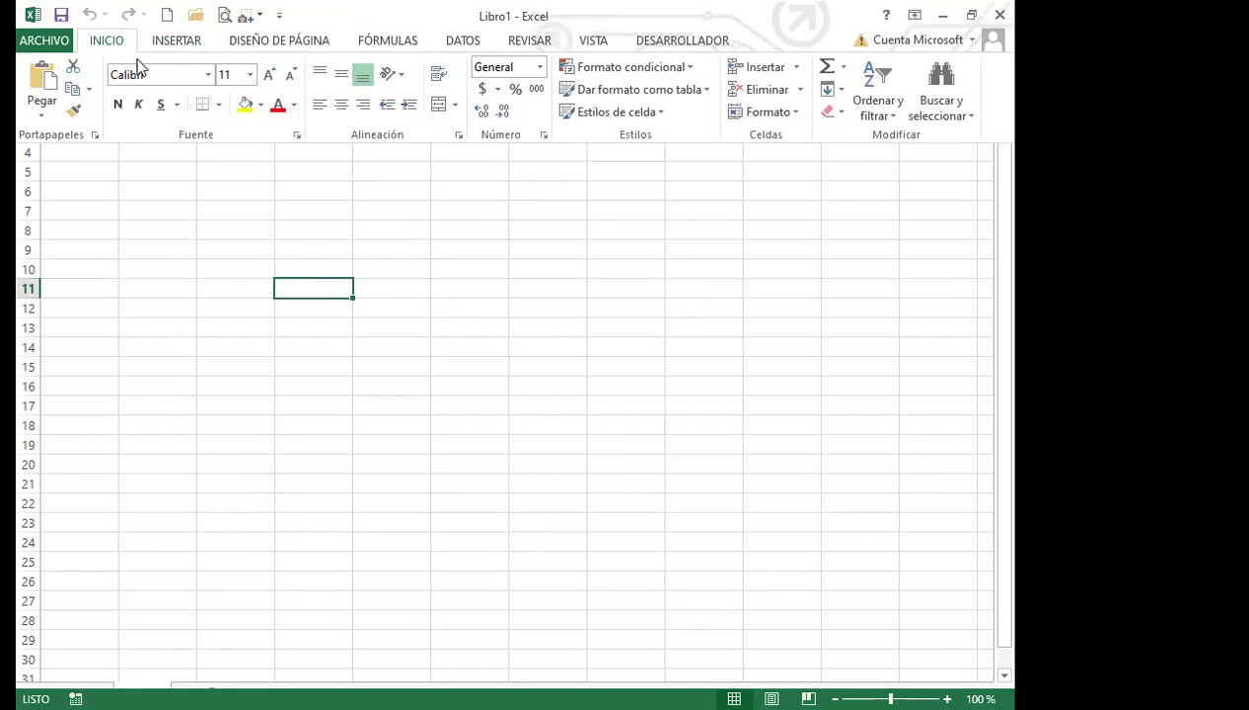
left_click(244, 103)
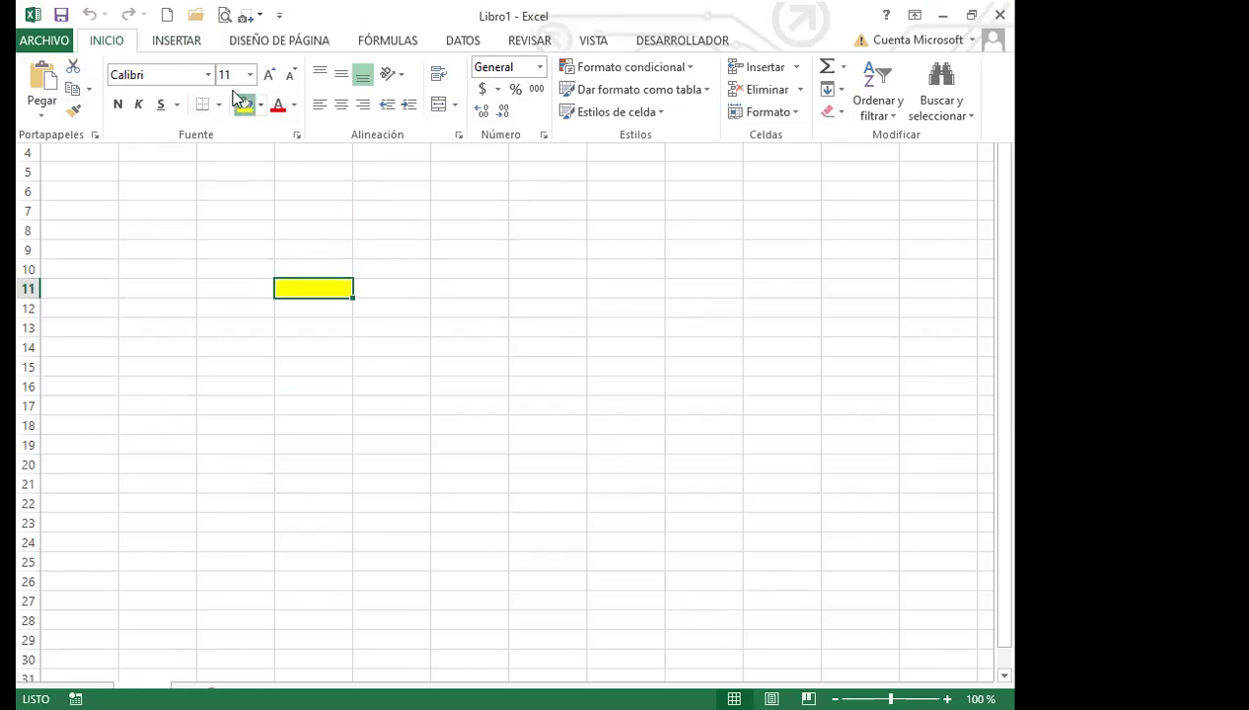
left_click(118, 104)
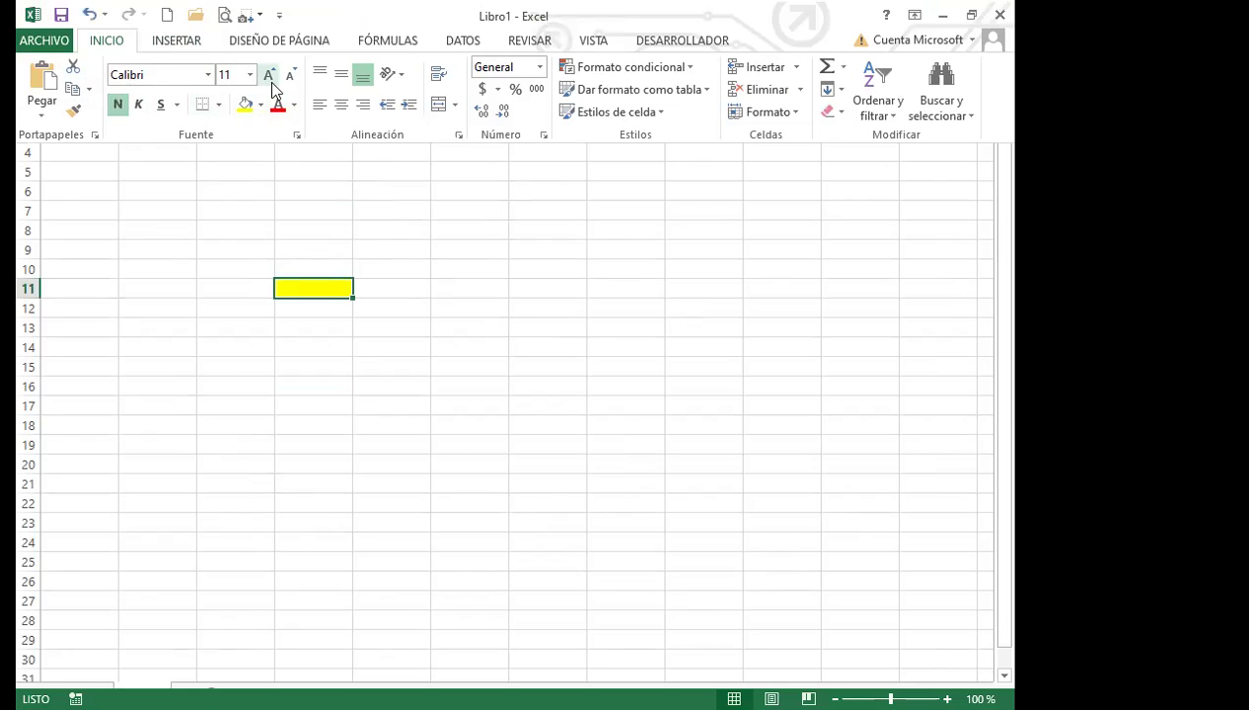
left_click(311, 288)
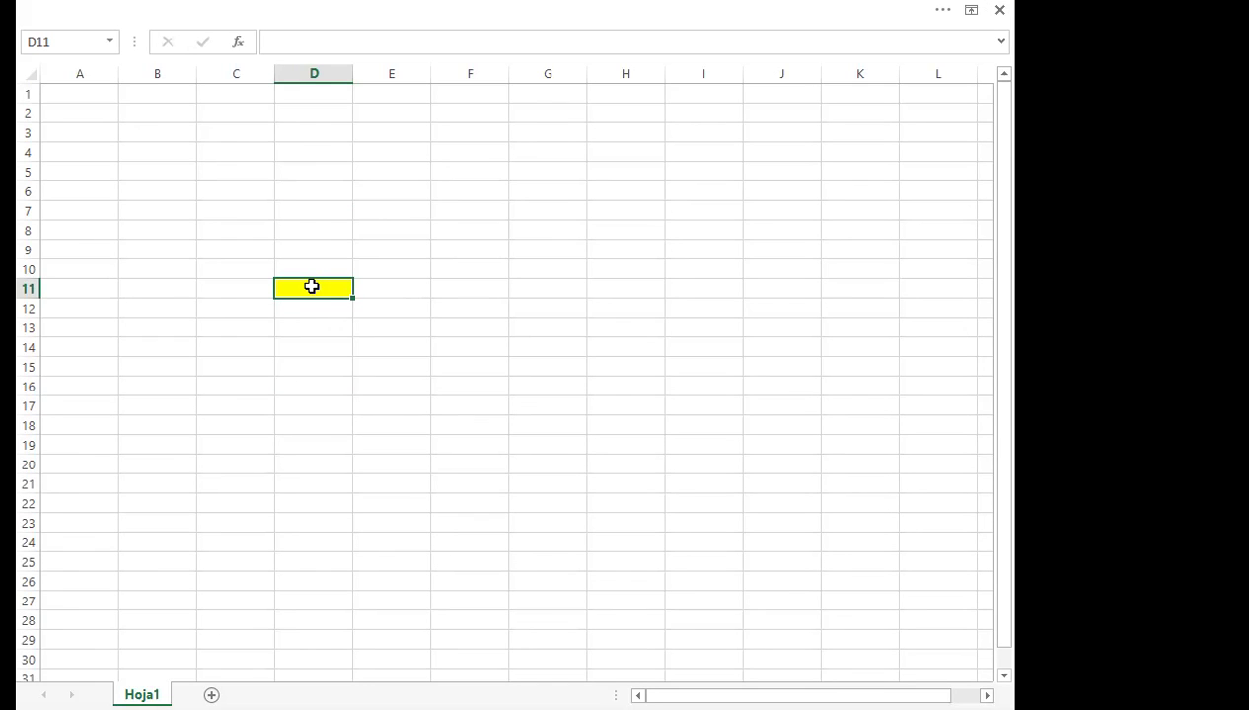
Set Ribbon Display Options to Mostrar pestañas y comandos
left_click(972, 12)
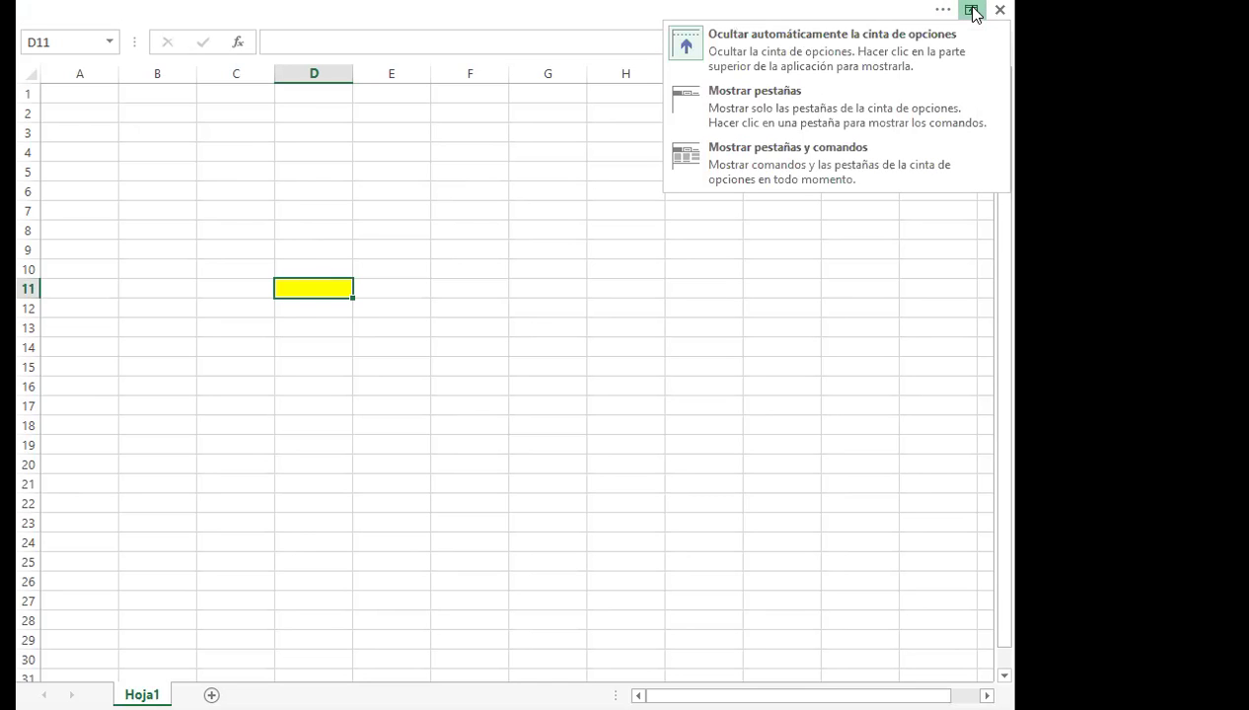
left_click(735, 164)
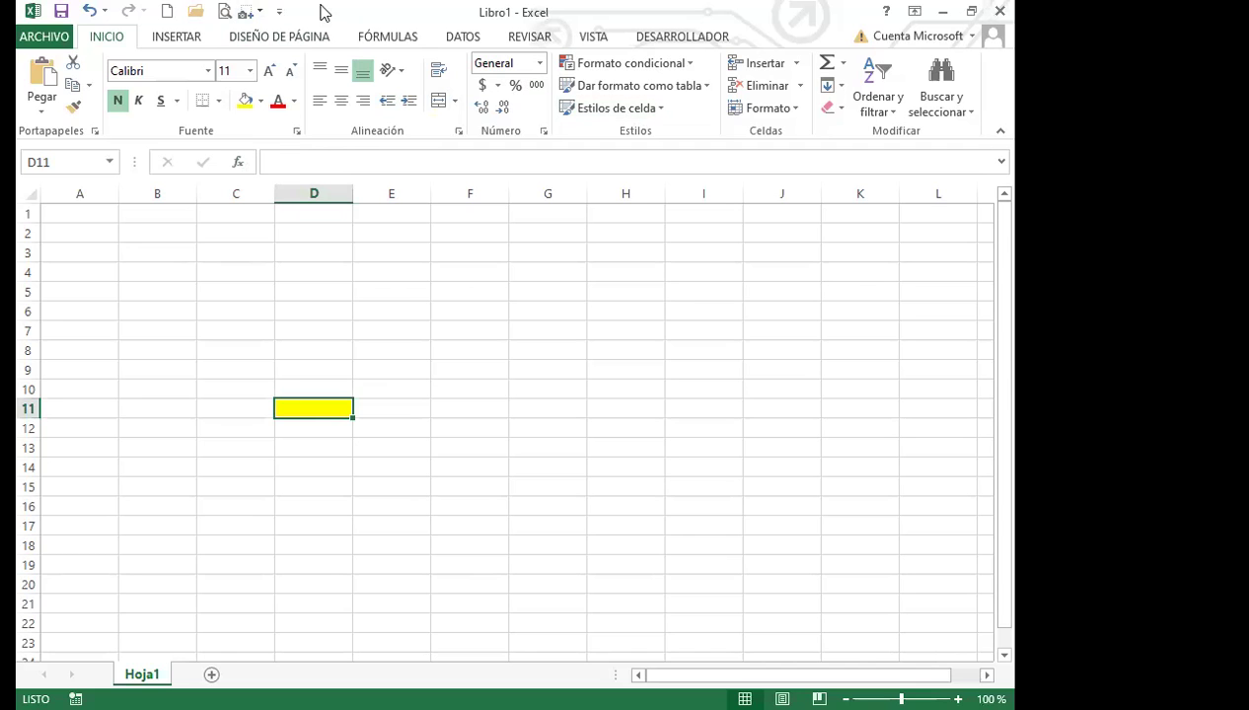
Collapse and re-pin the ribbon, then use Copiar formato to copy E11's plain formatting onto D11
double_click(103, 42)
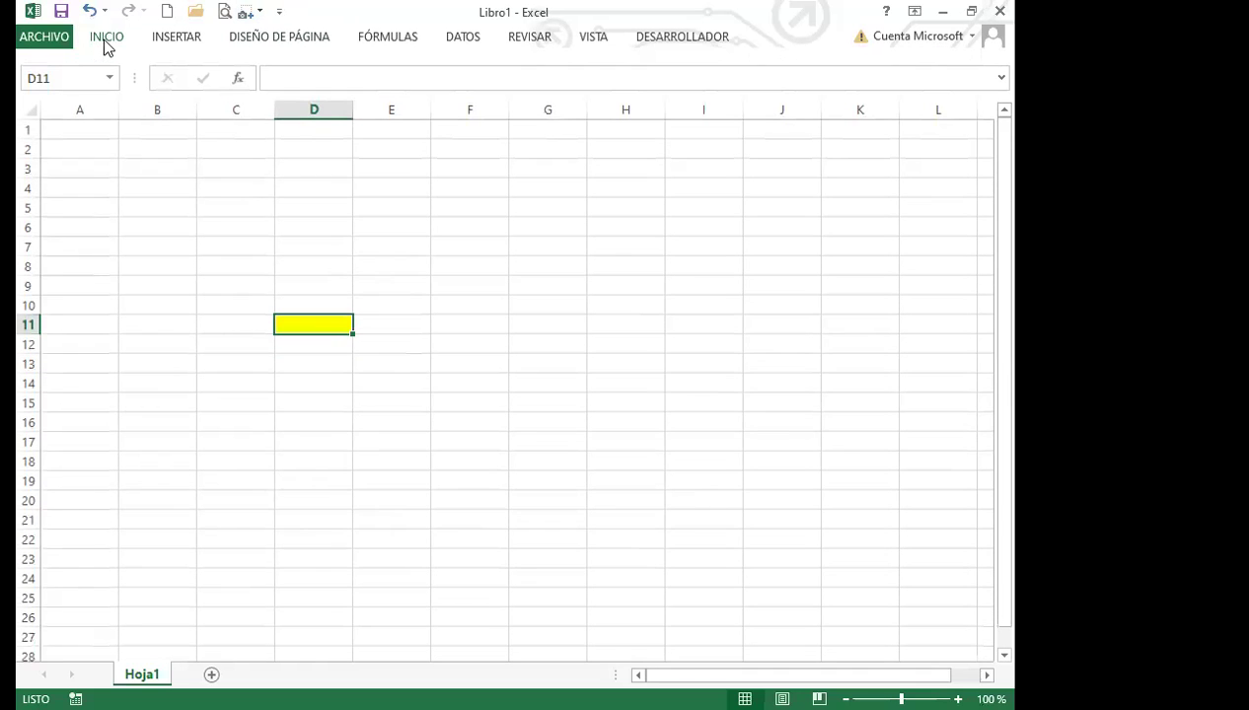
double_click(104, 41)
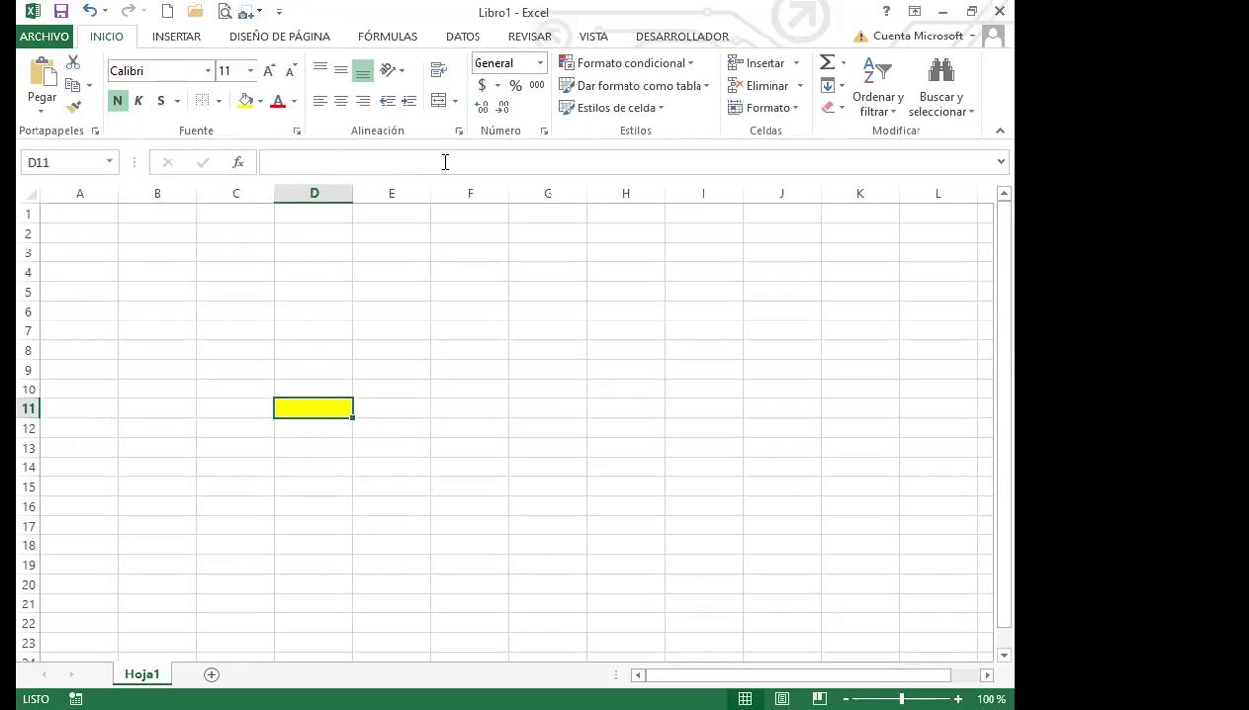
left_click(371, 408)
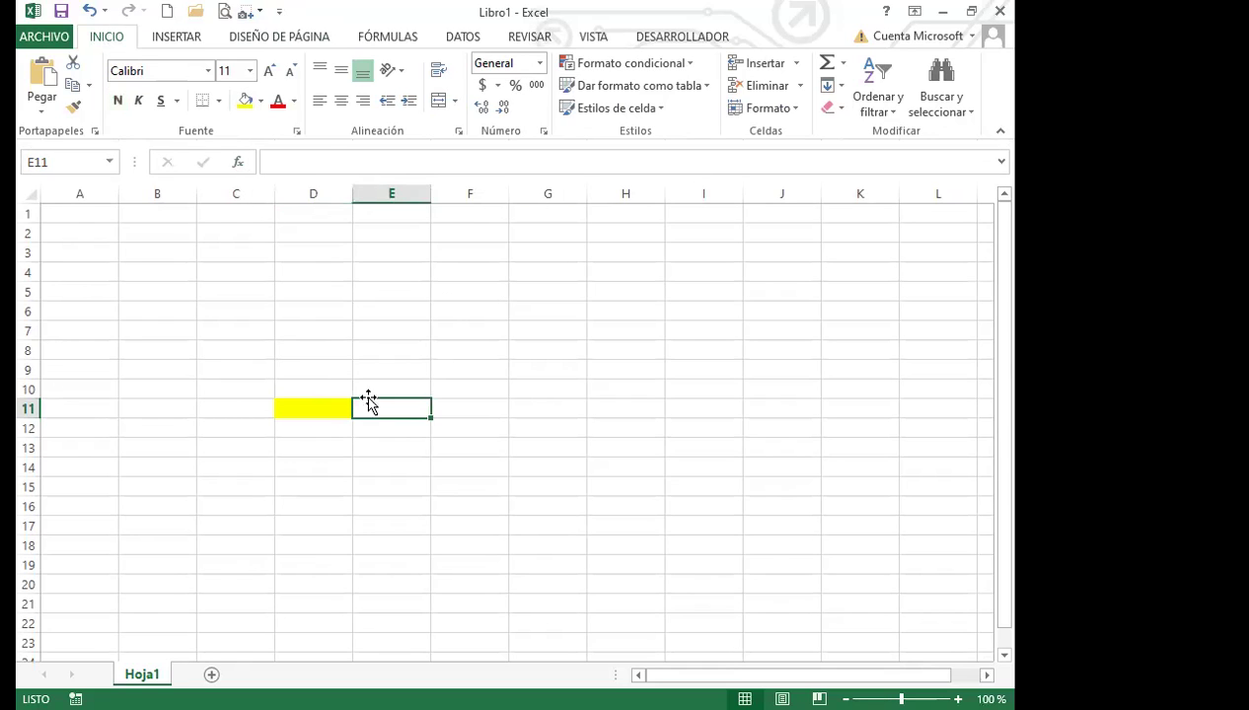
left_click(74, 107)
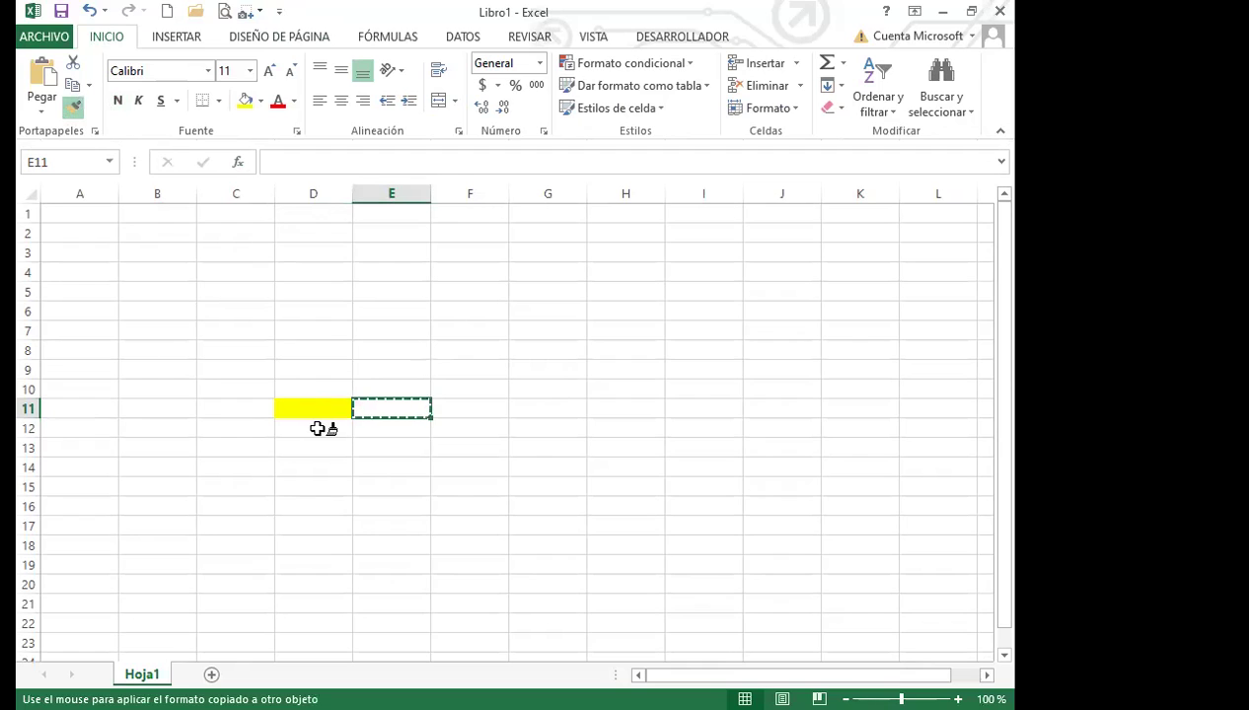
left_click(297, 406)
left_click(316, 375)
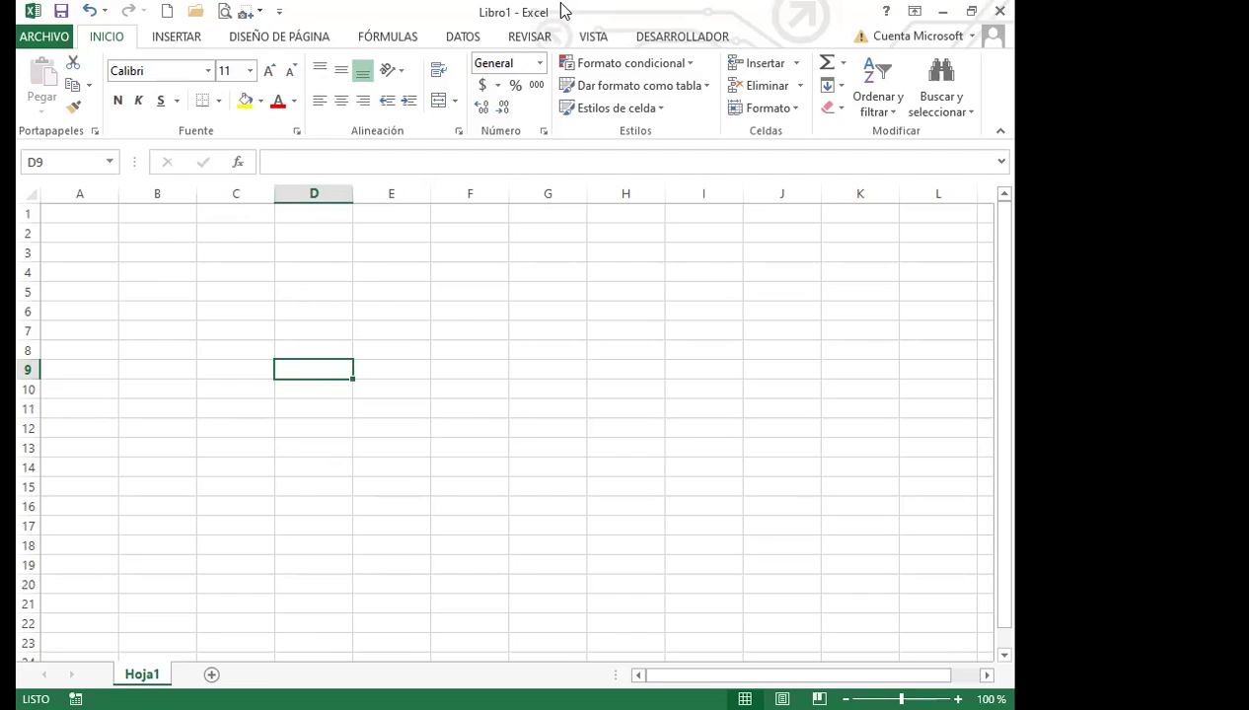
Turn off Barra de fórmulas on the Vista tab, then collapse and re-expand the ribbon
left_click(593, 40)
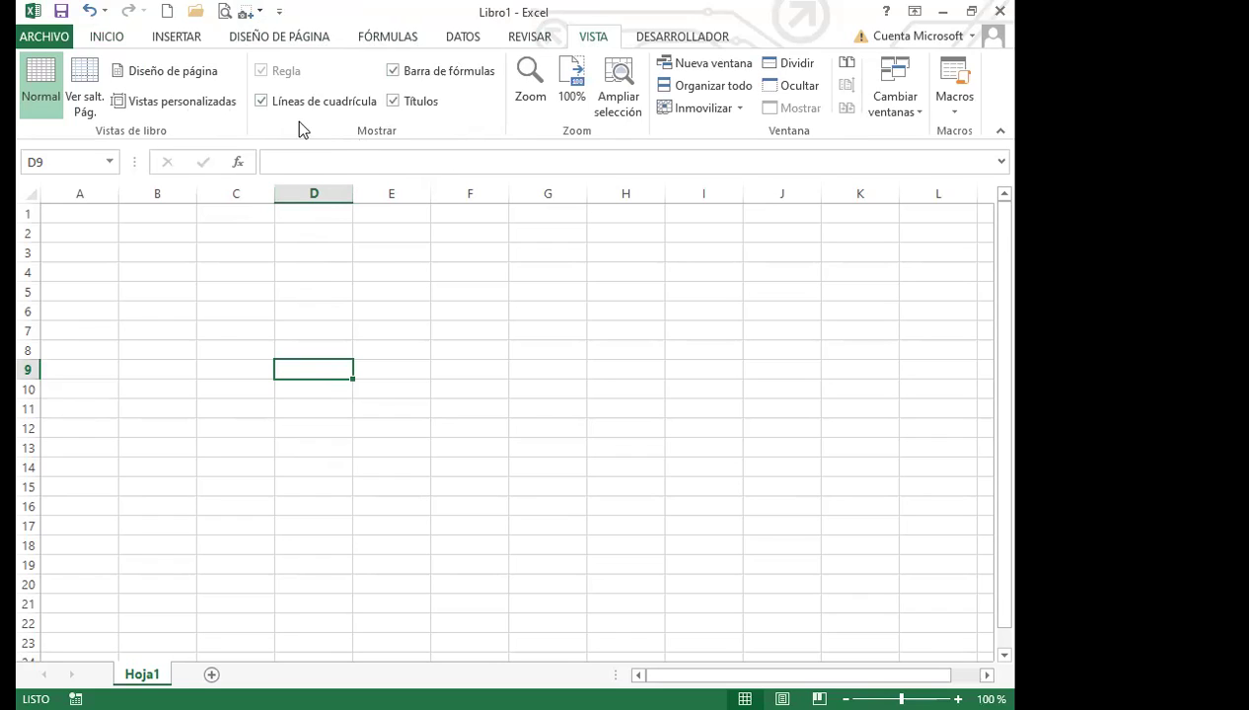
left_click(392, 71)
left_click(434, 245)
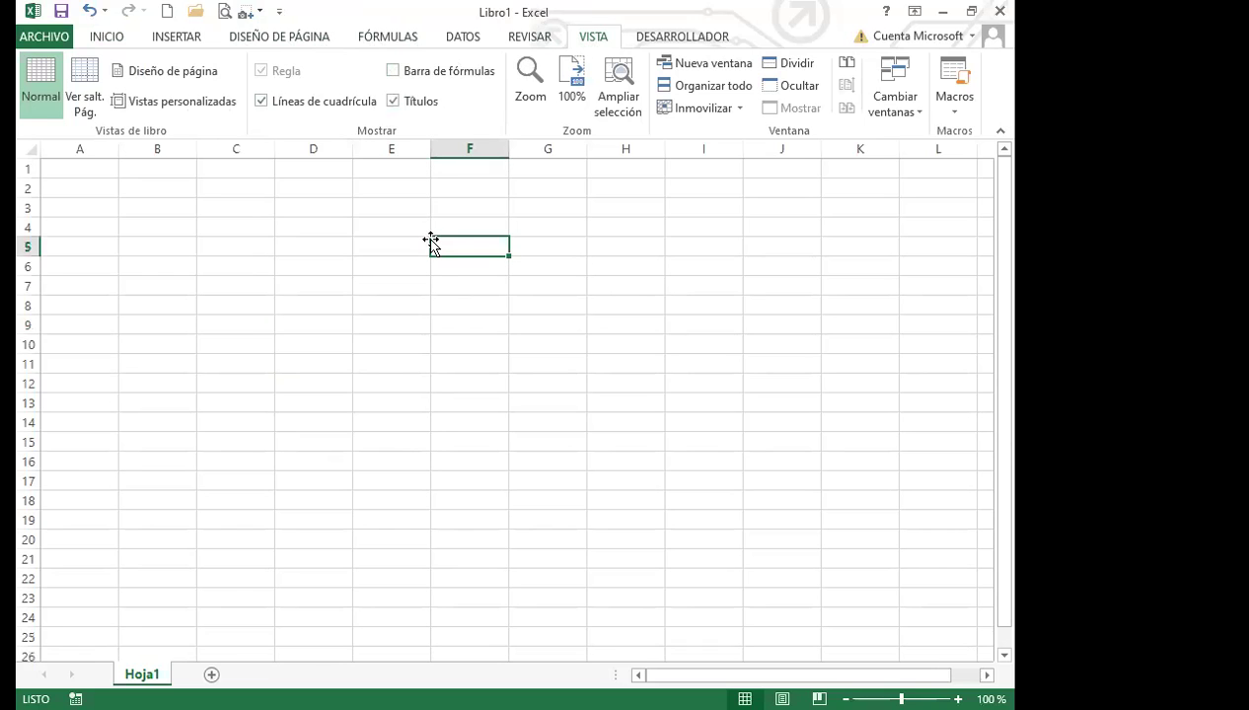
left_click(92, 39)
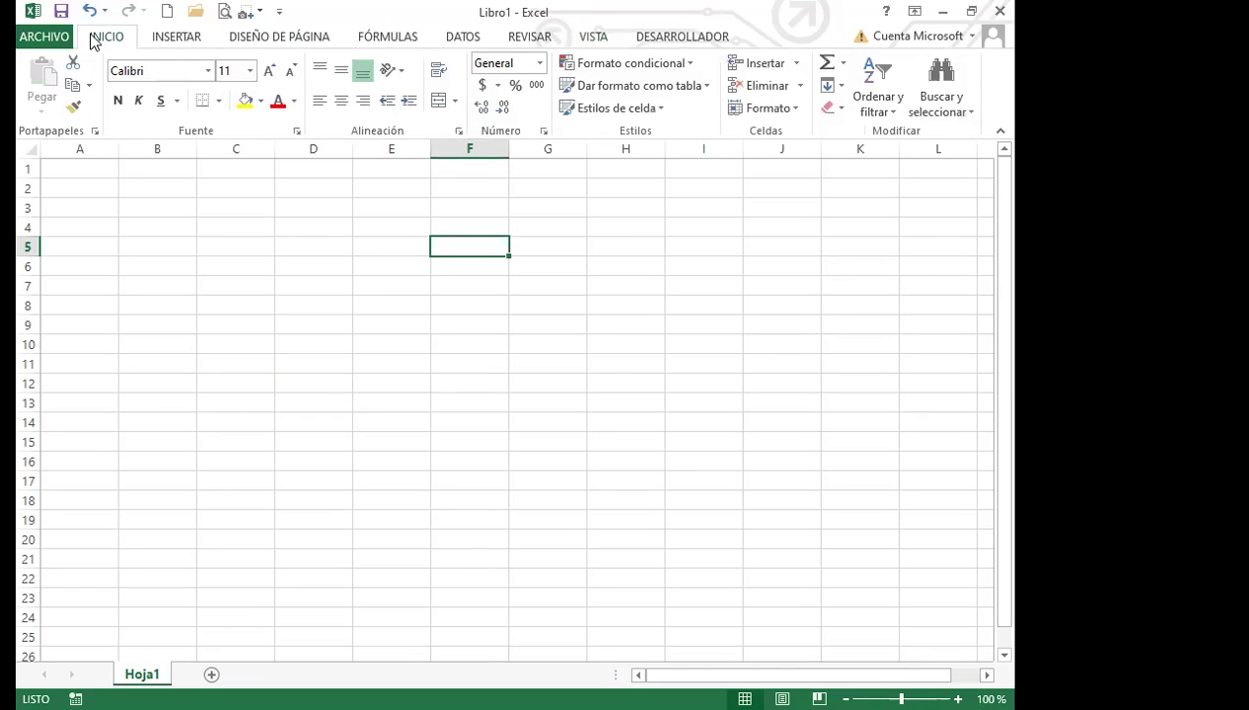
double_click(92, 38)
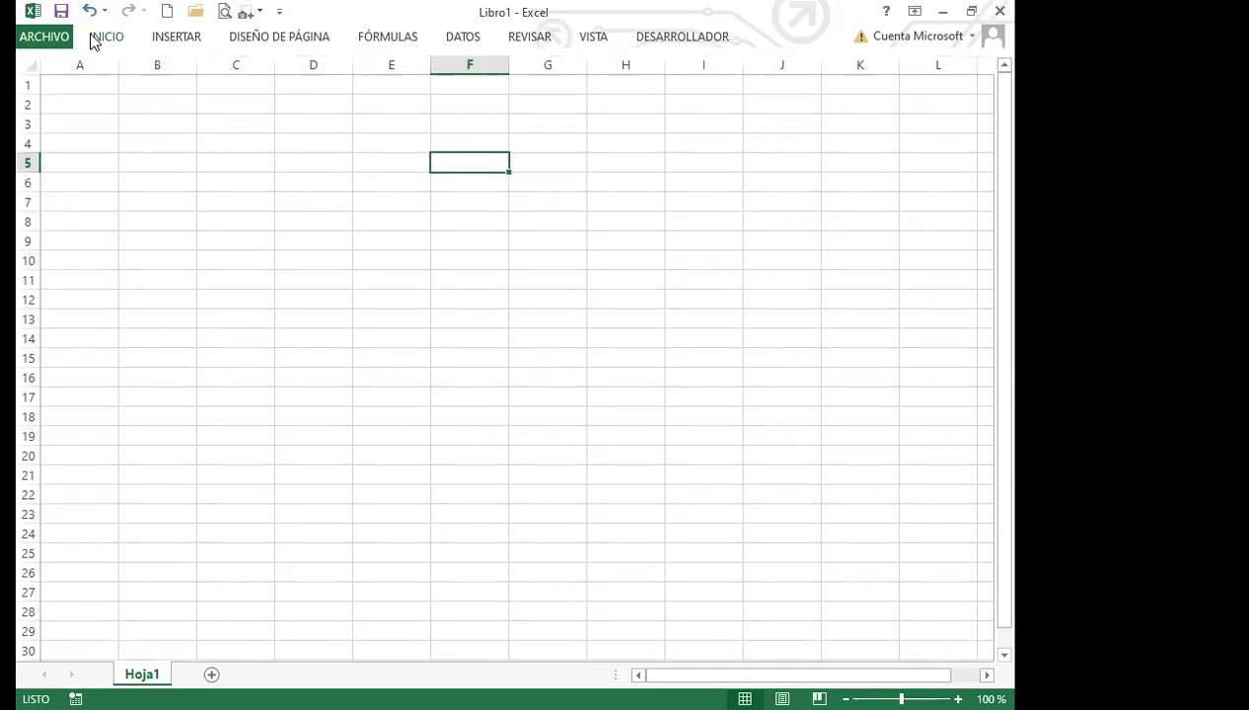
double_click(108, 44)
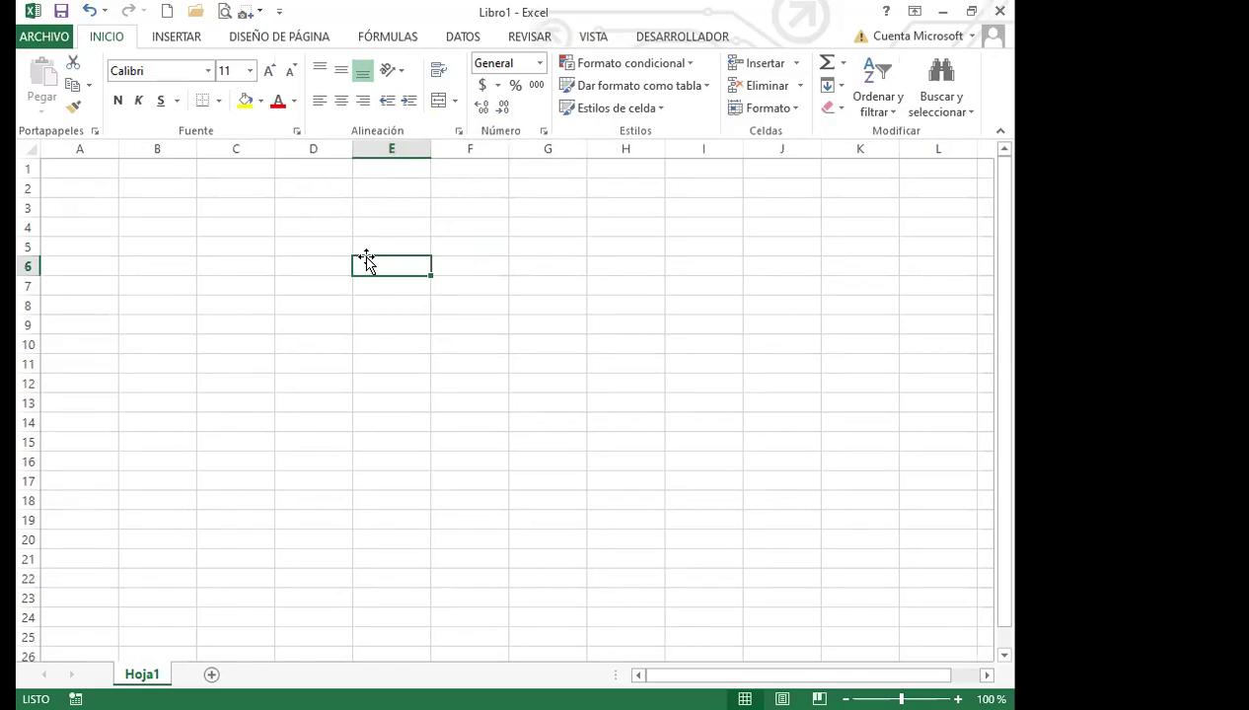
Select the A2:H18 block, then select cells E5, E4 and F5
left_click_drag(117, 188, 598, 500)
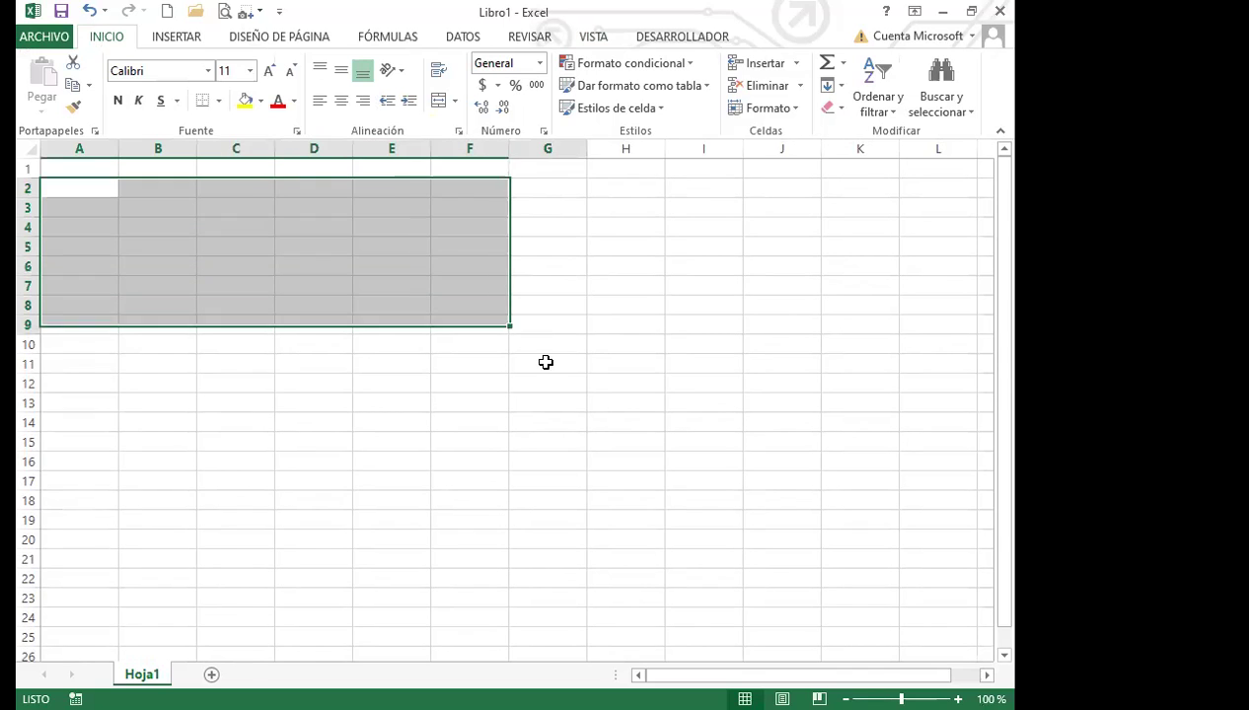
left_click(598, 499)
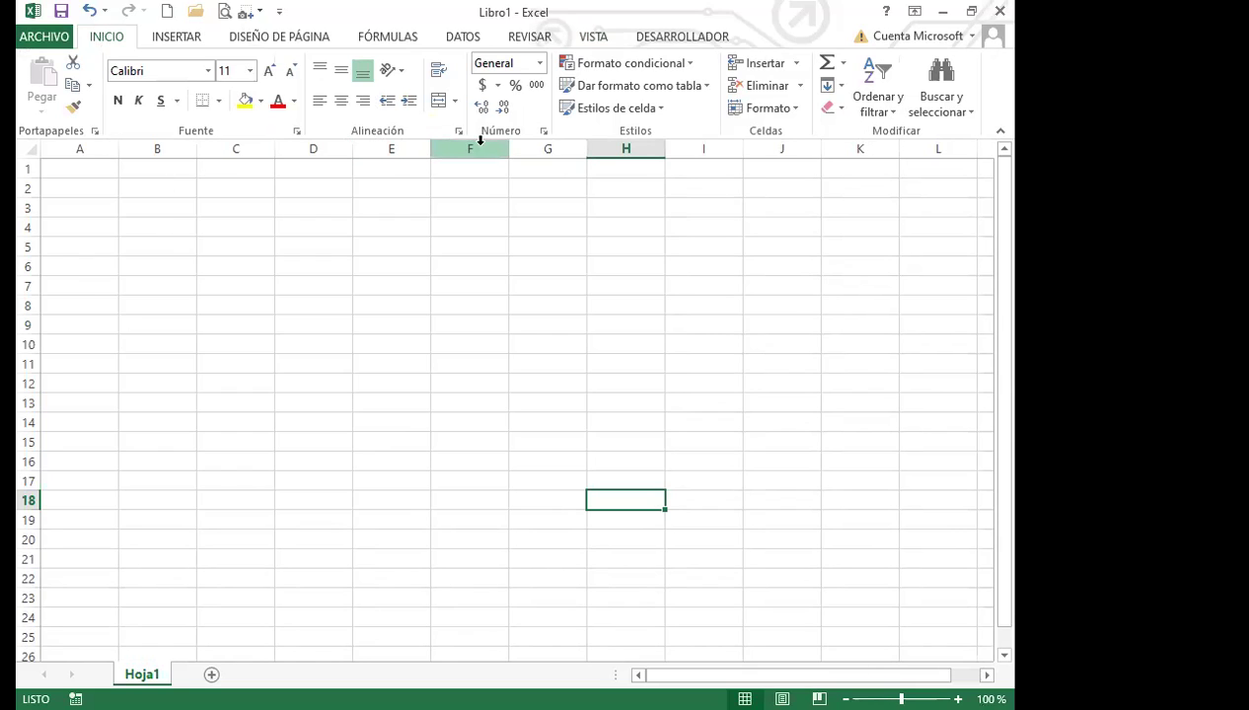
left_click(357, 252)
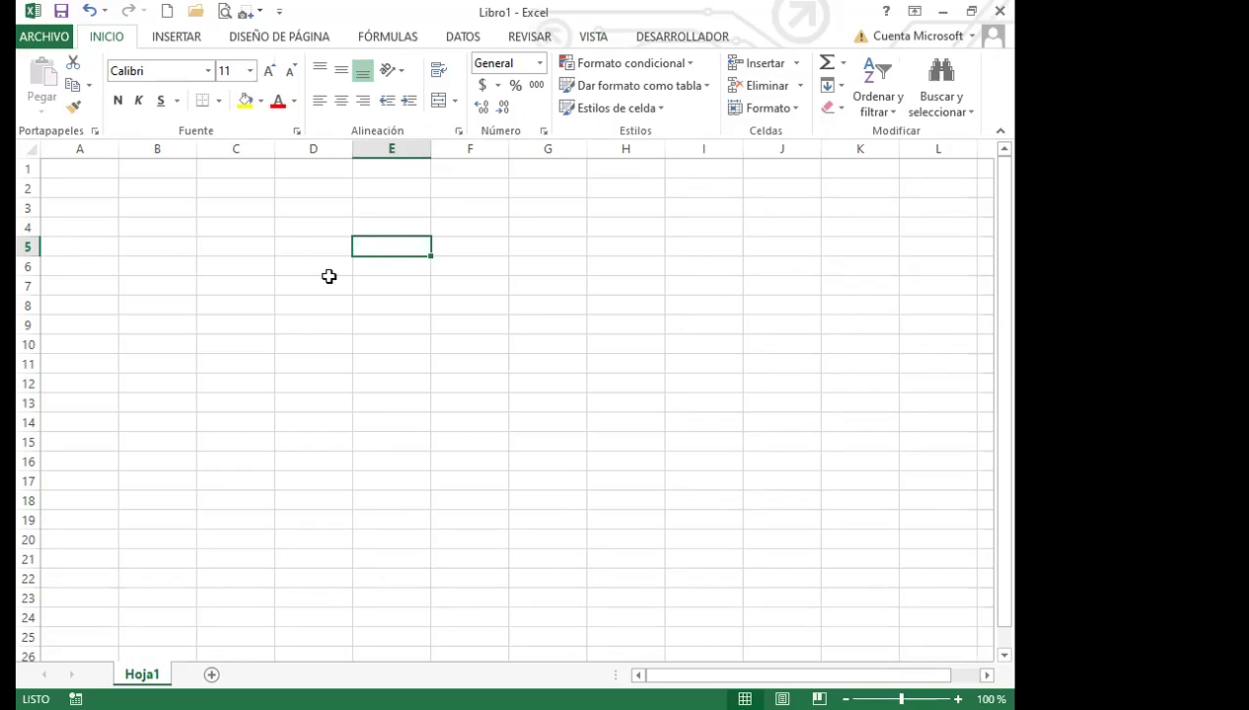
left_click(392, 226)
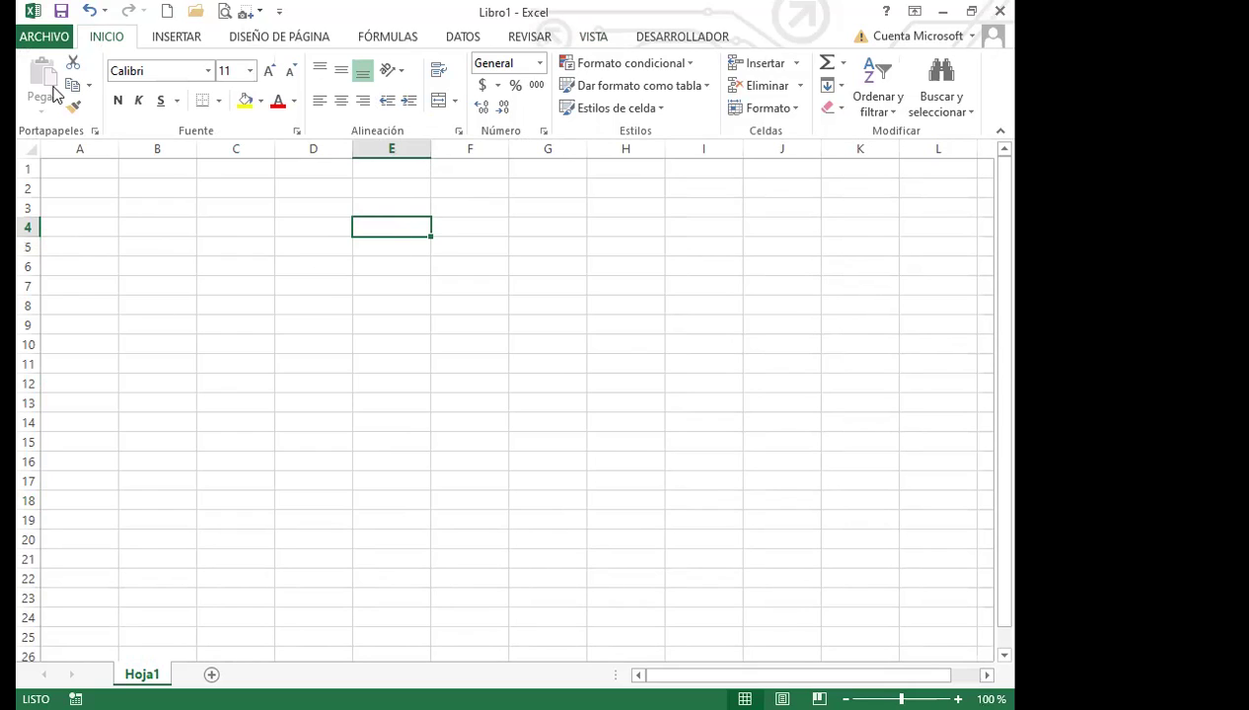
left_click(436, 246)
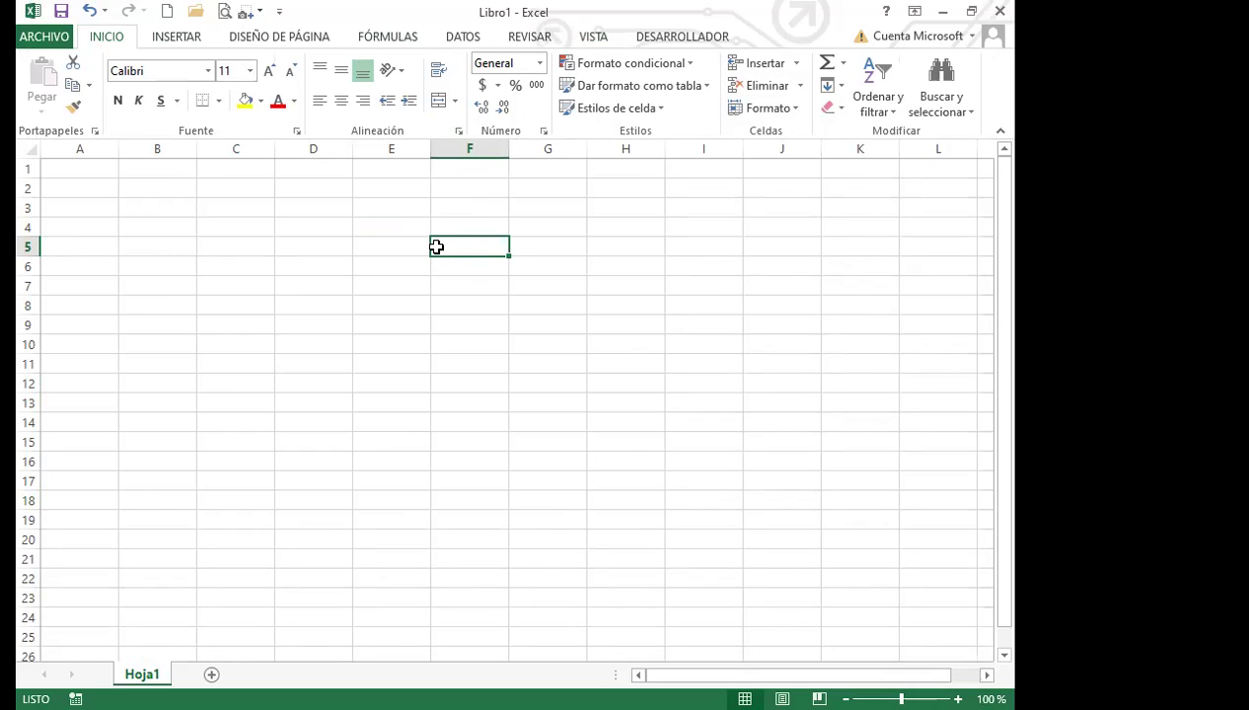
Re-enable Barra de fórmulas on the Vista tab and select cells D6 and F7
left_click(590, 36)
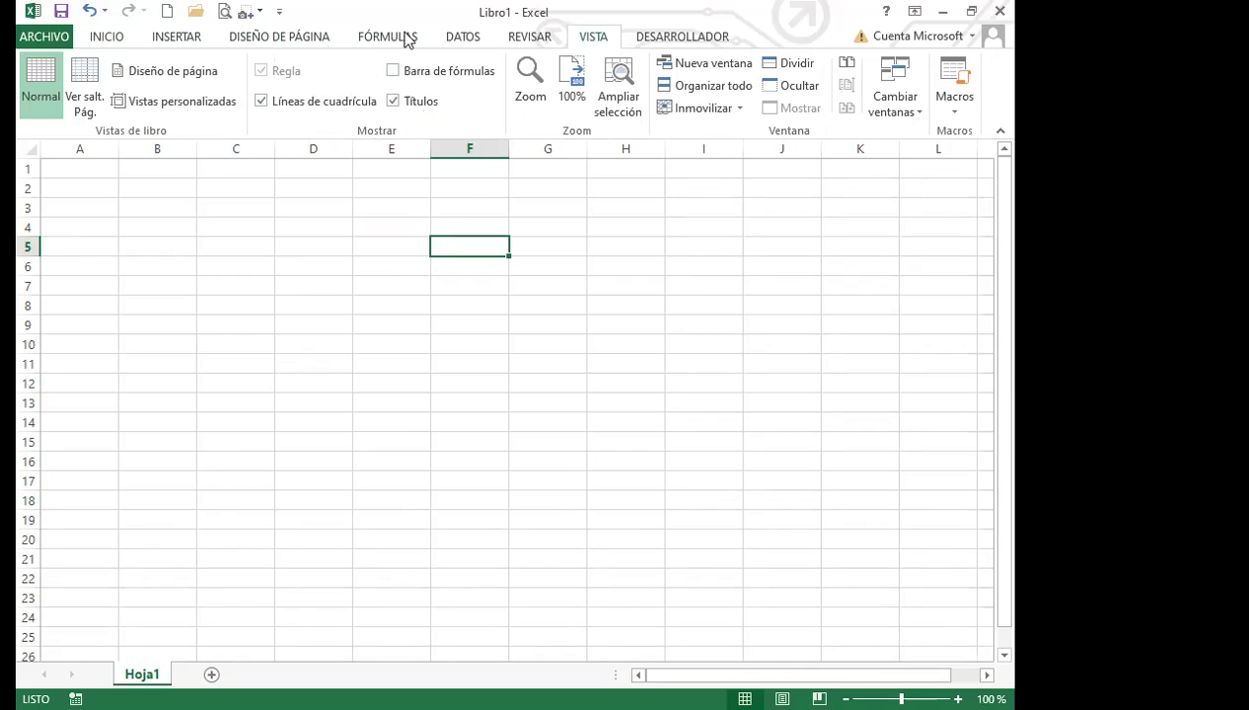
left_click(393, 71)
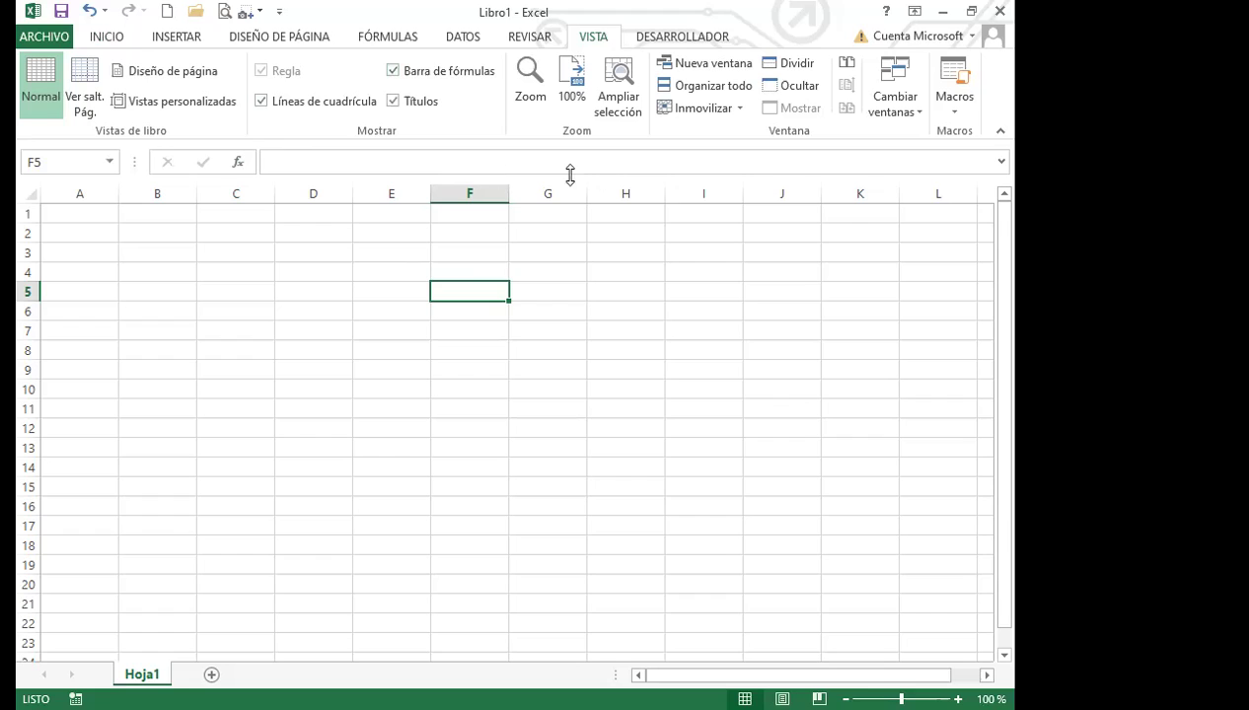
left_click(341, 307)
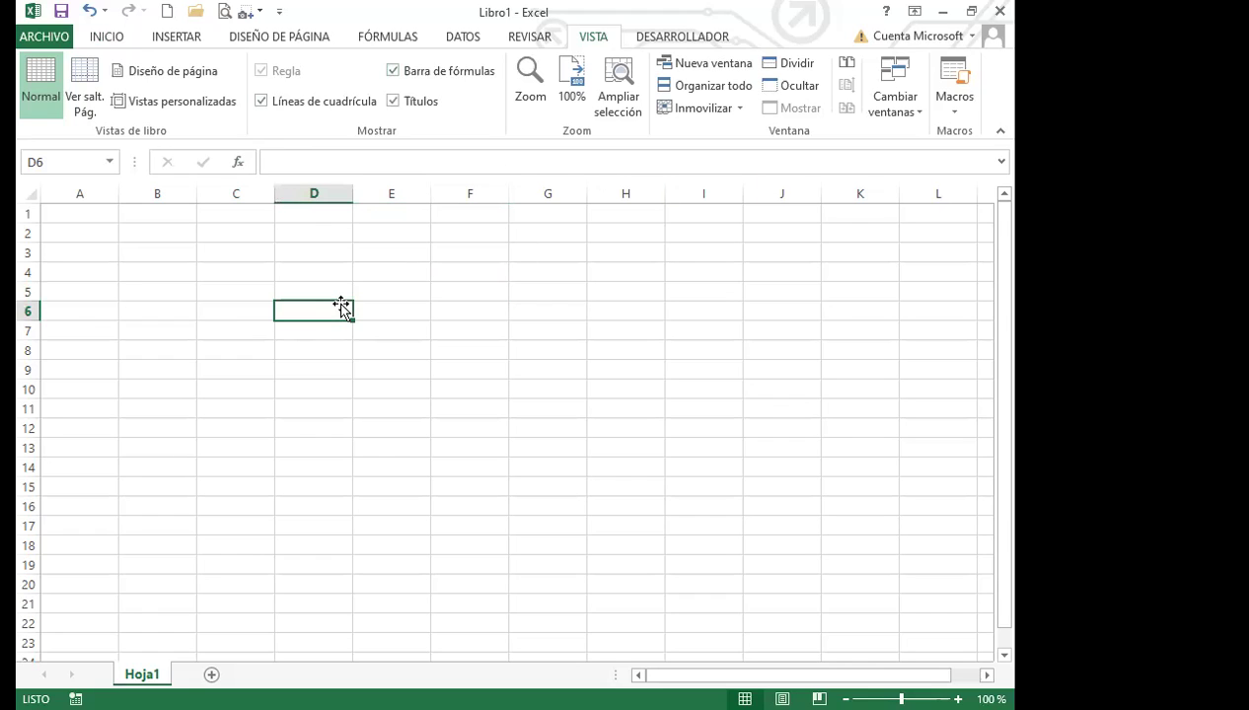
left_click(433, 331)
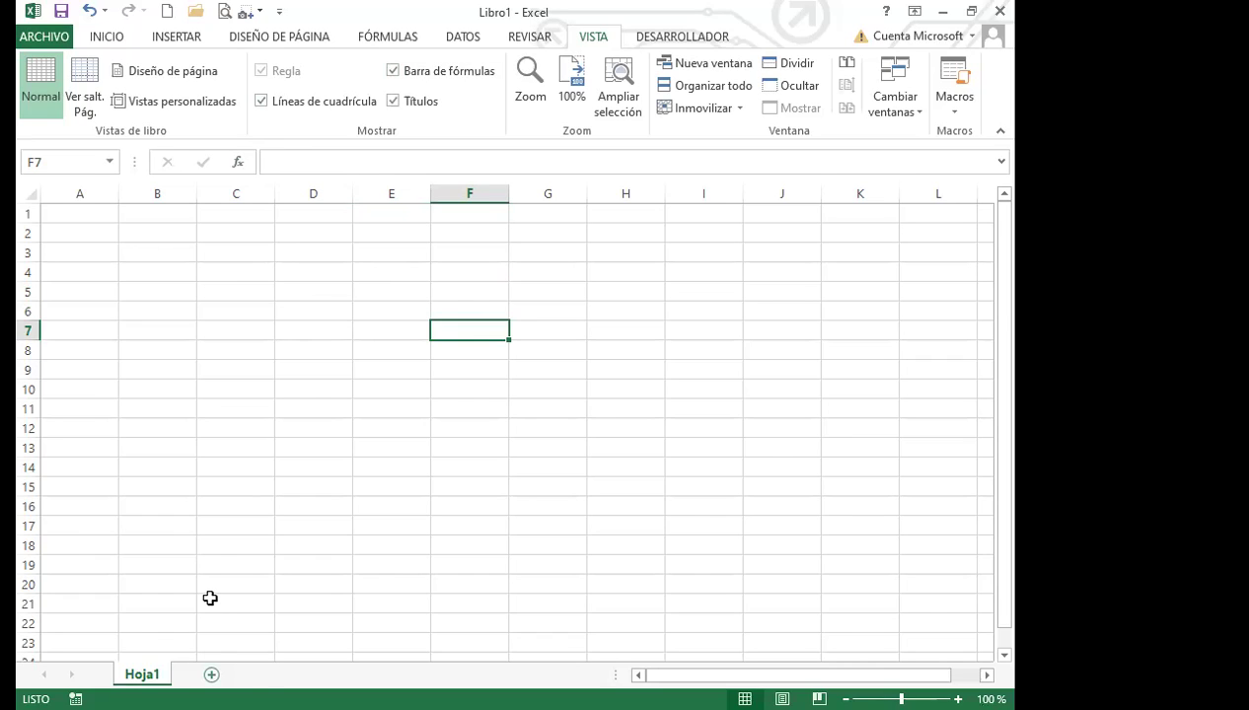
Insert sheets Hoja2 and Hoja3 with Shift+F11, then begin renaming Hoja3 from the keyboard
key("shift+F11")
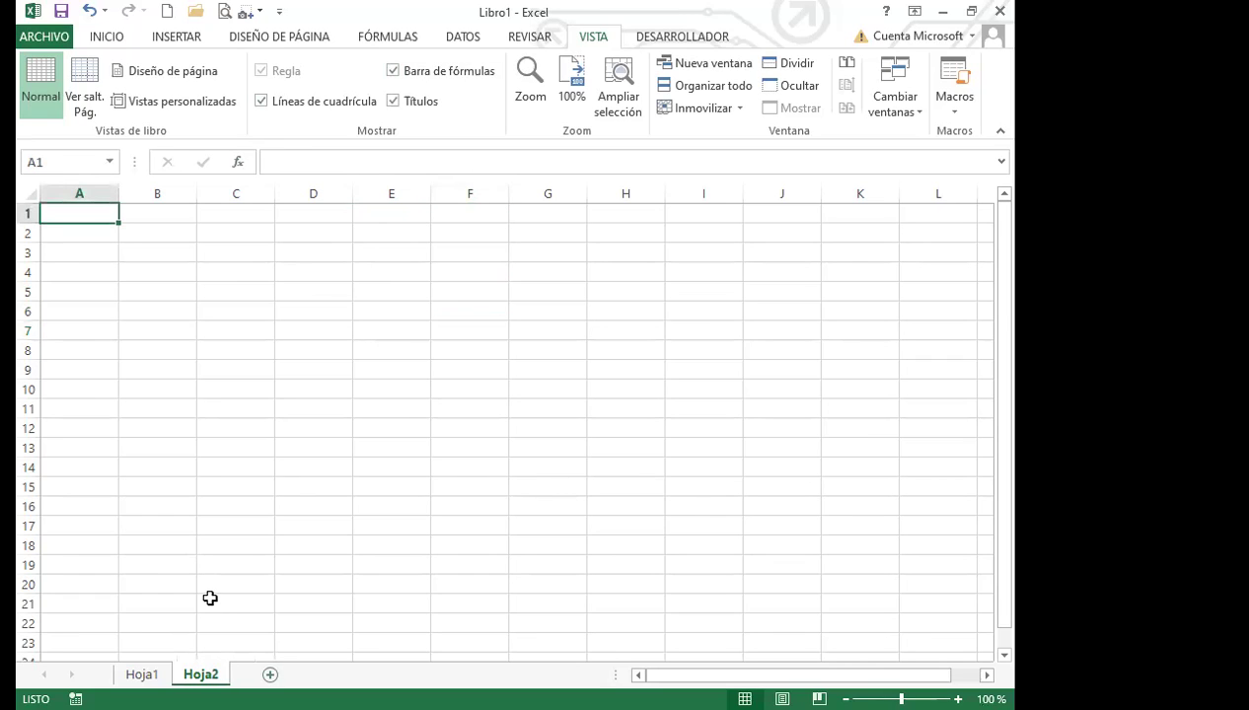
key("shift+F11")
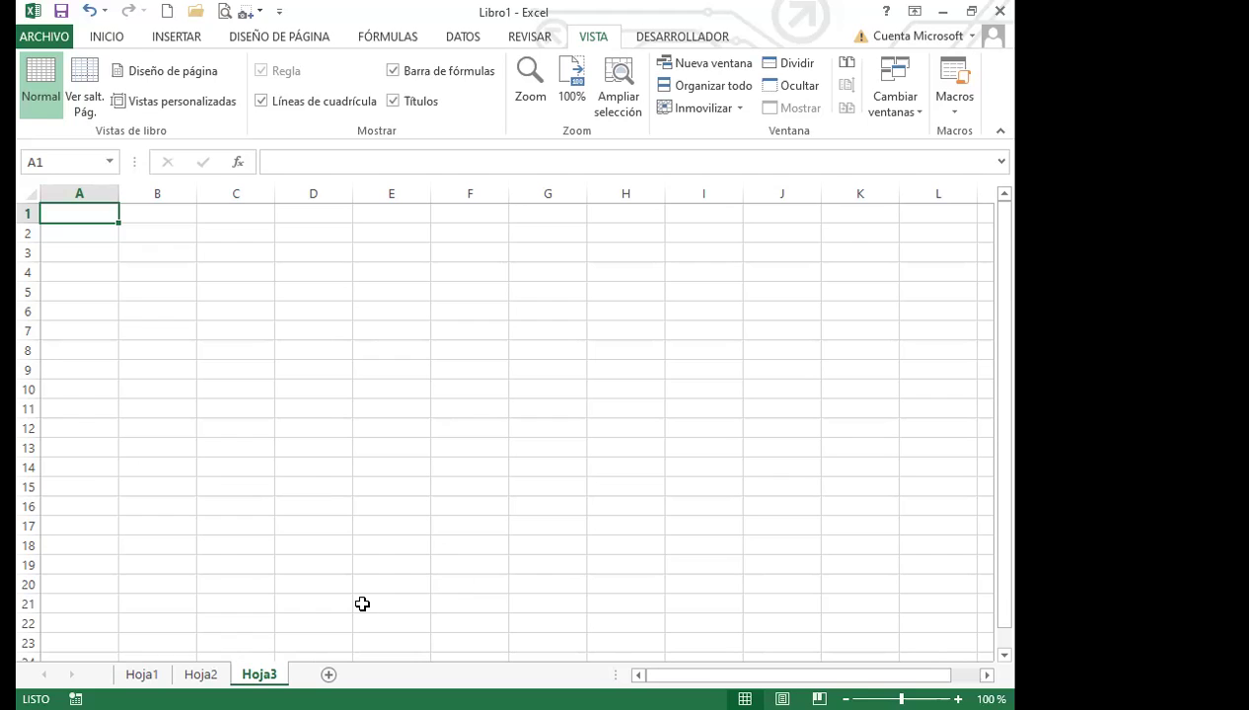
key("alt+h")
Rename the Hoja3 tab to EXCEL after dismissing the blank-name warning
key("o")
key("r")
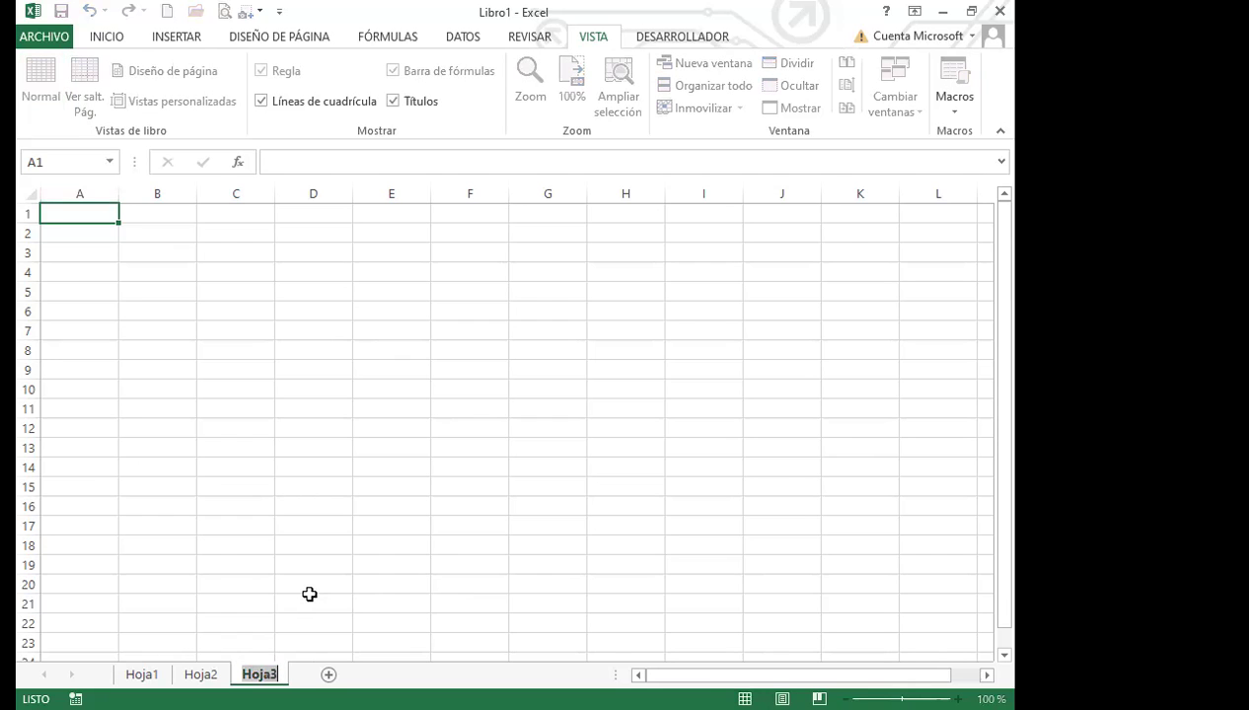
key("BackSpace")
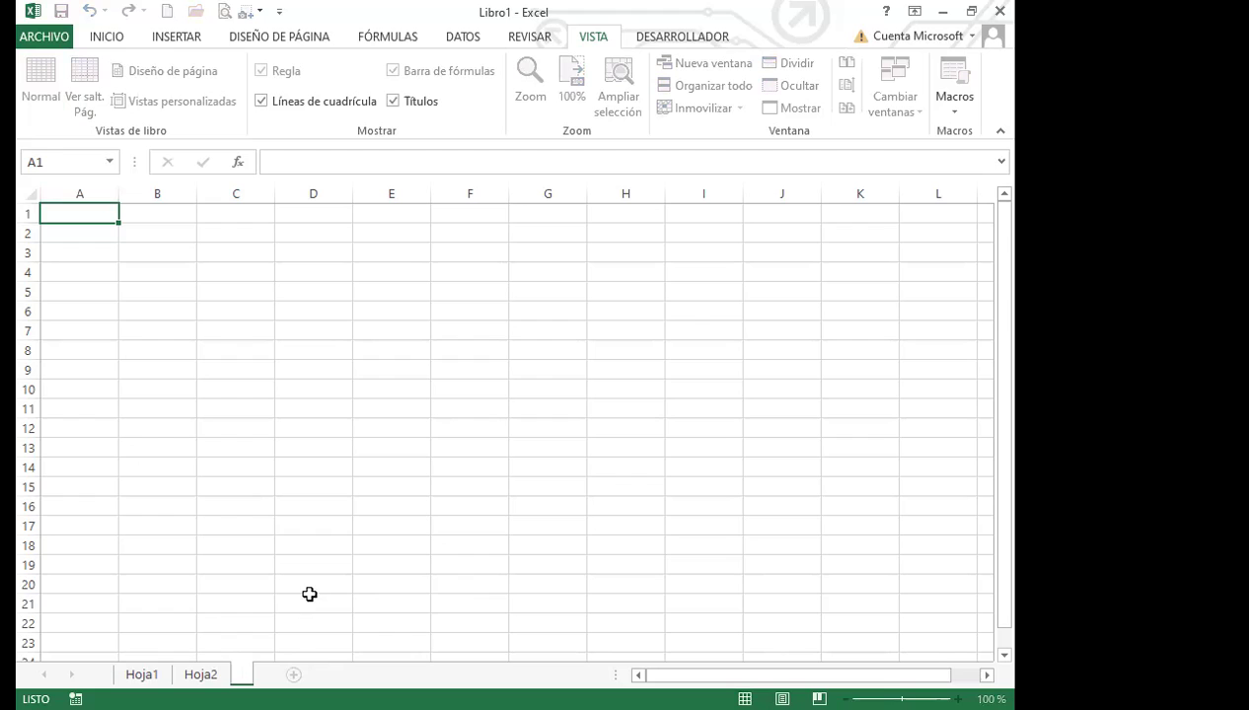
key("Return")
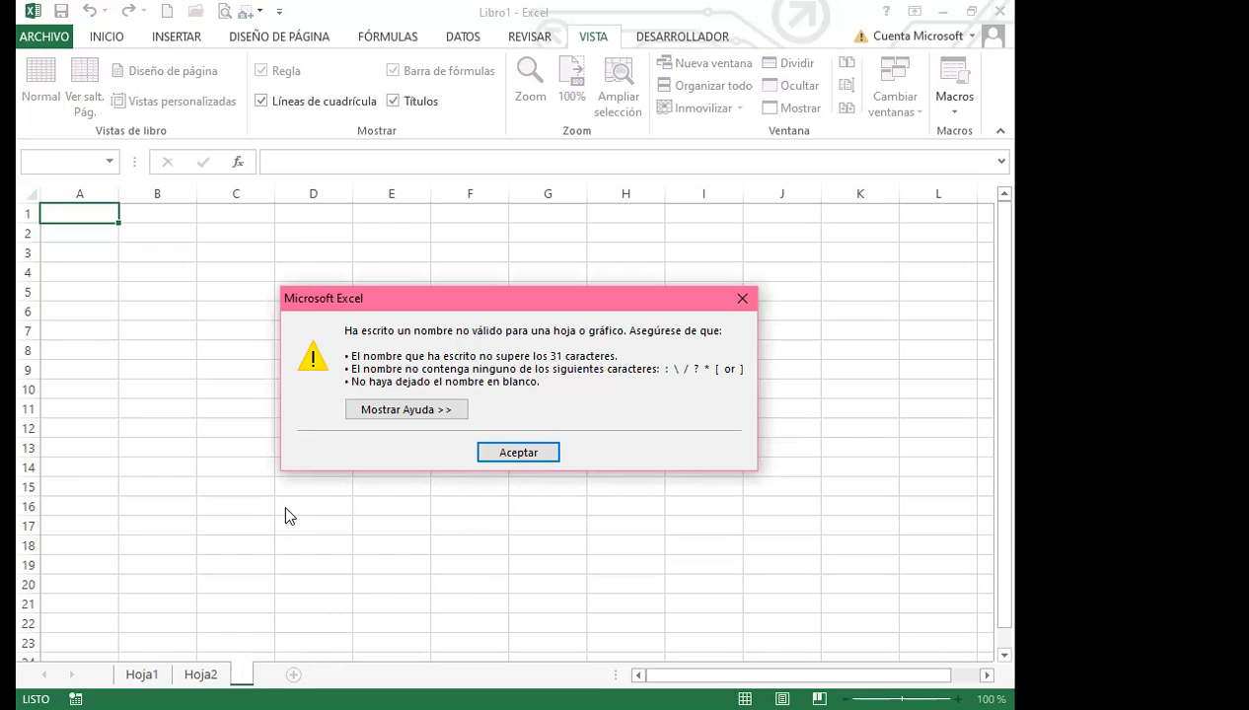
left_click(510, 452)
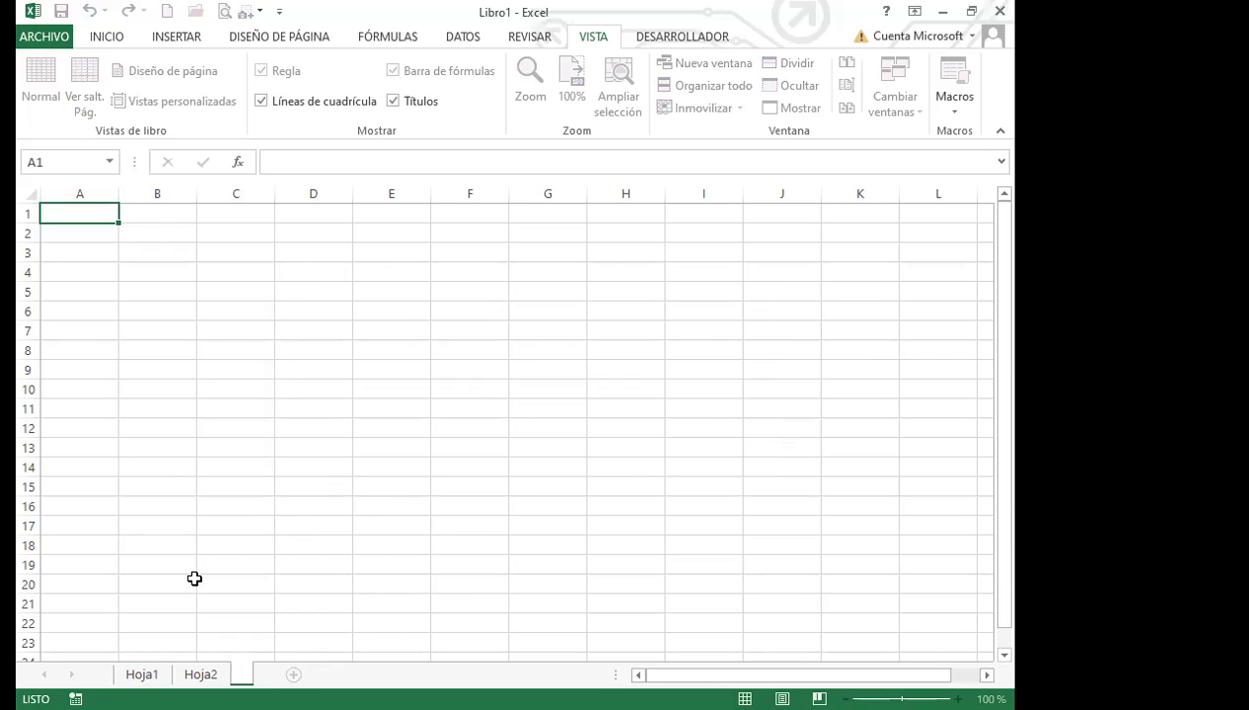
type("EXCEL")
key("Return")
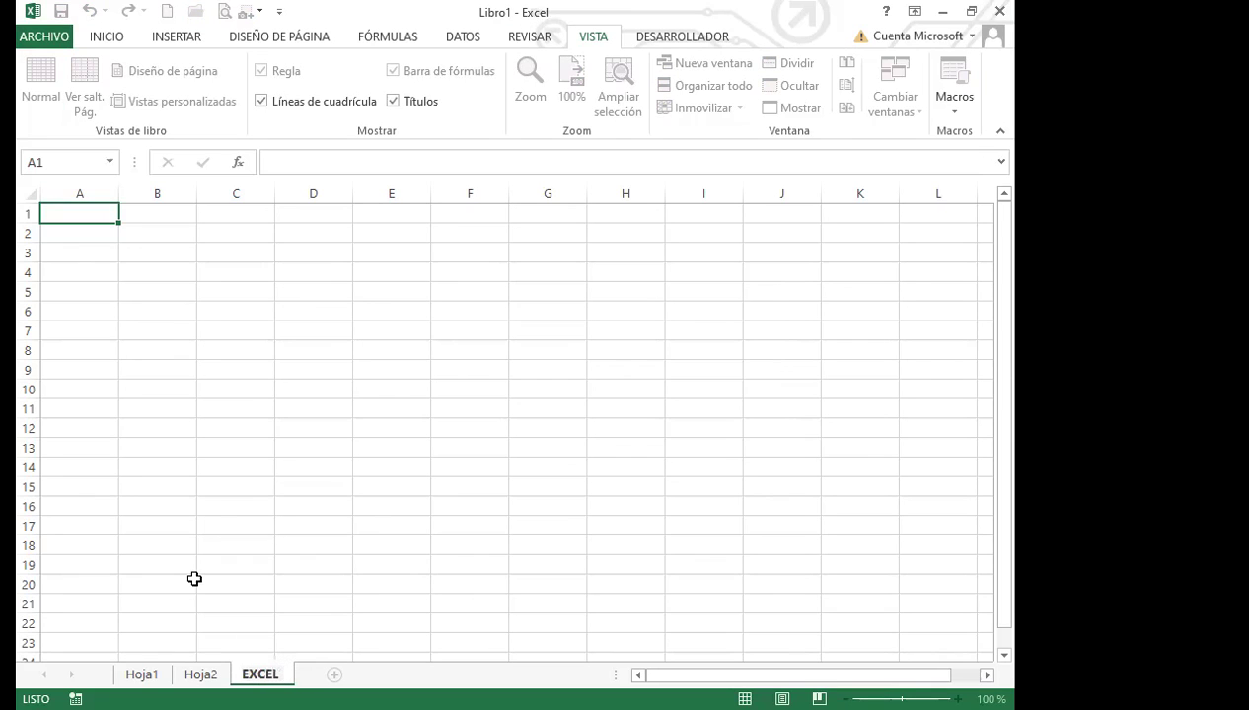
Insert a blank Hoja de cálculo before EXCEL, then repeat it, adding Hoja4 and Hoja5
left_click(253, 588)
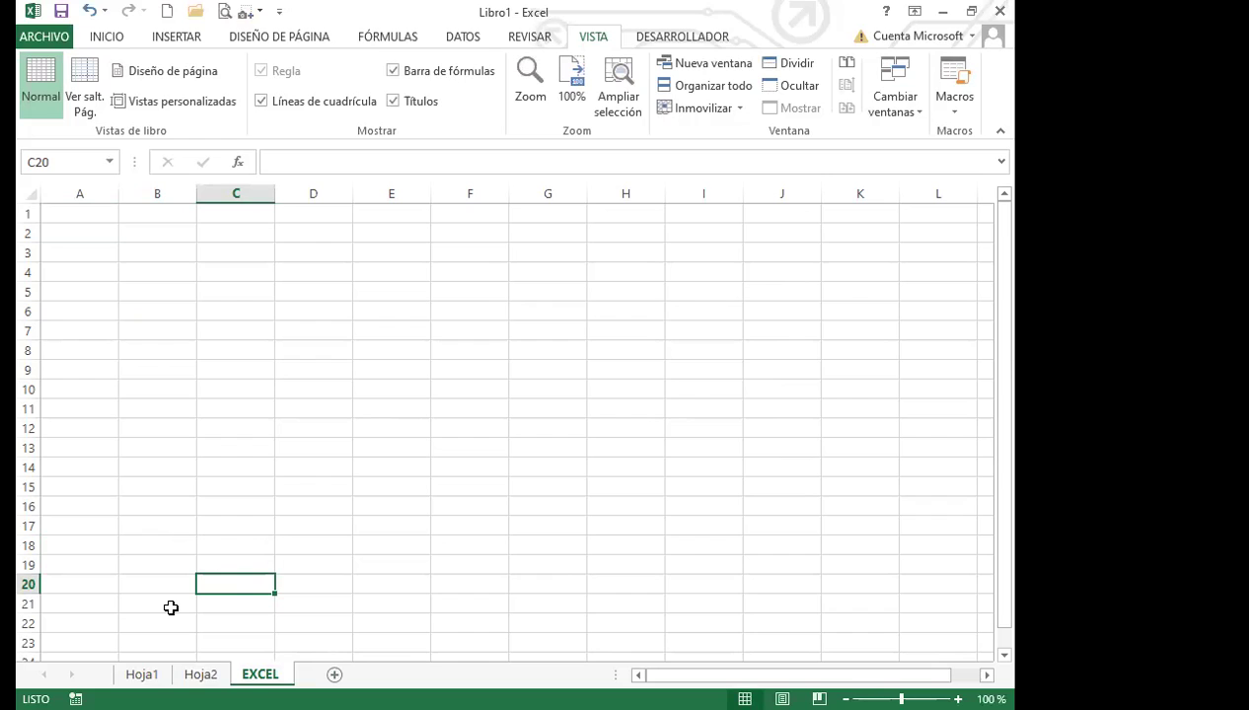
right_click(258, 675)
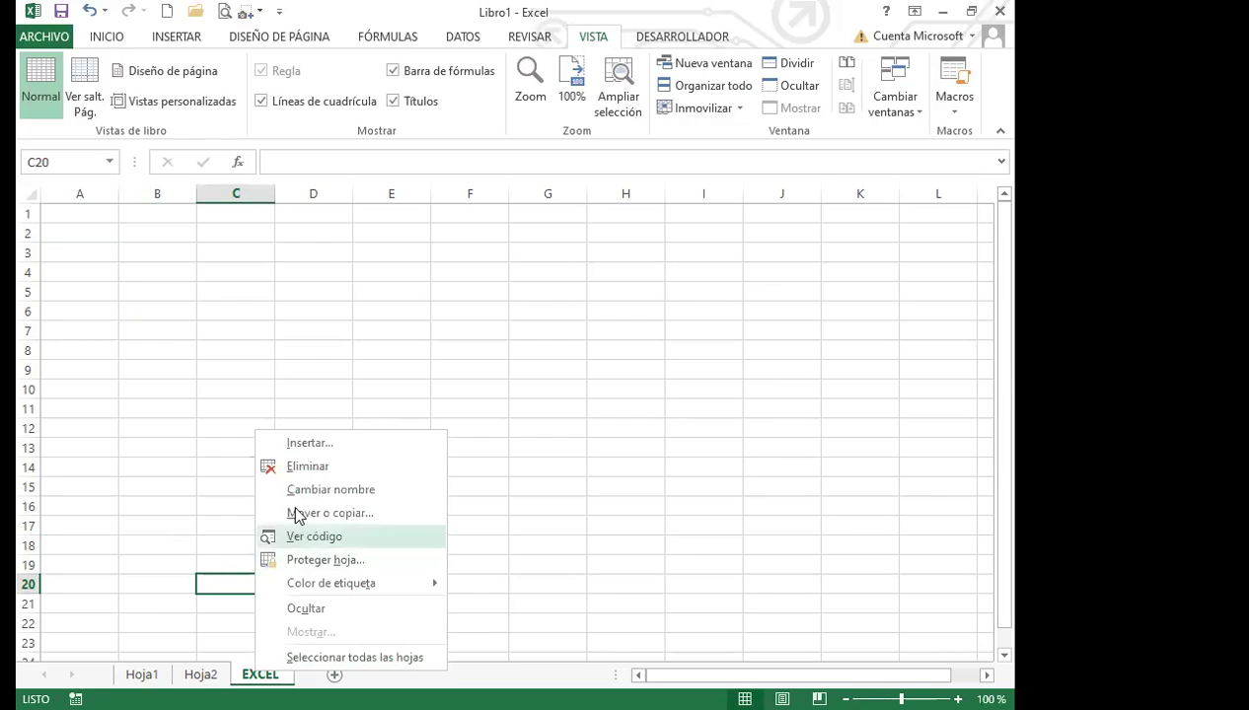
left_click(310, 444)
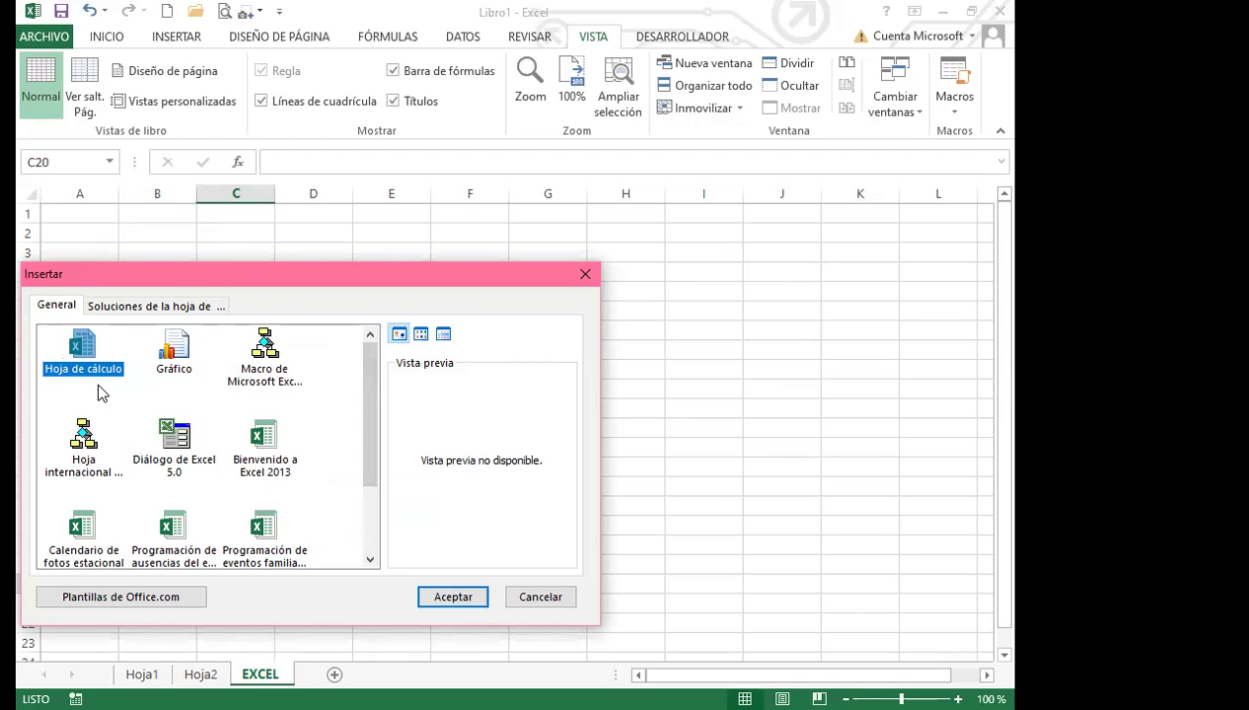
left_click(450, 595)
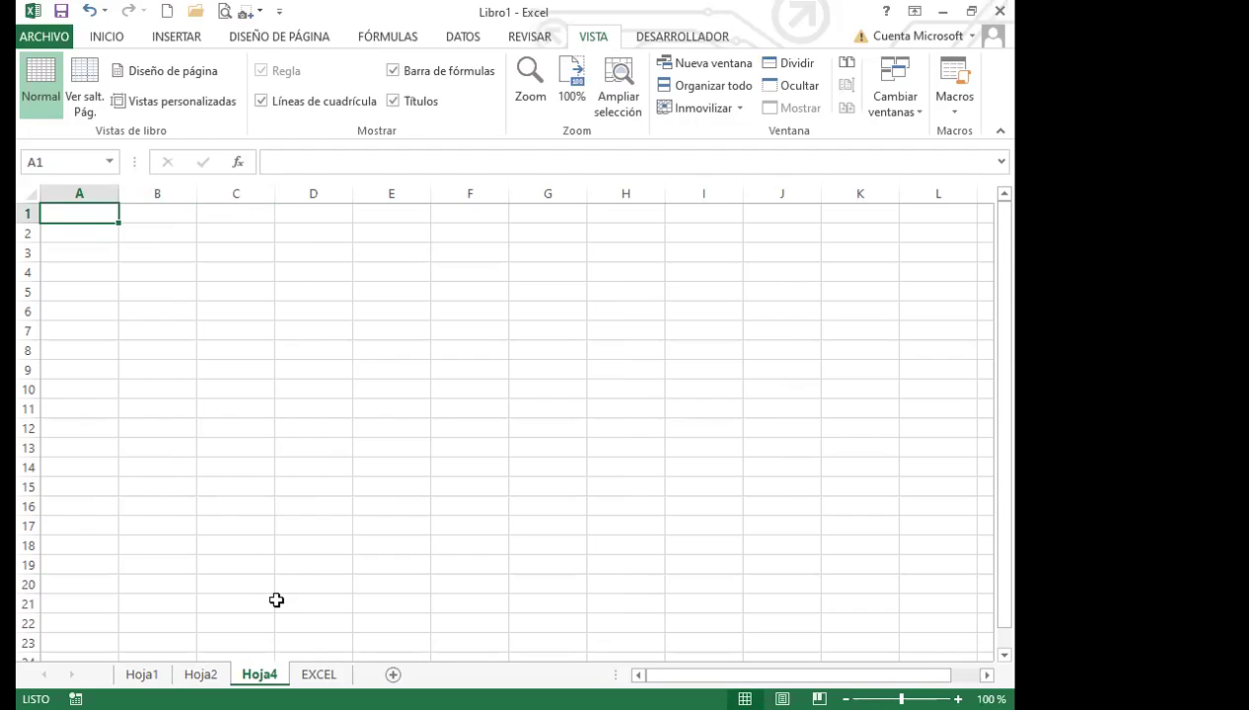
key("shift+F11")
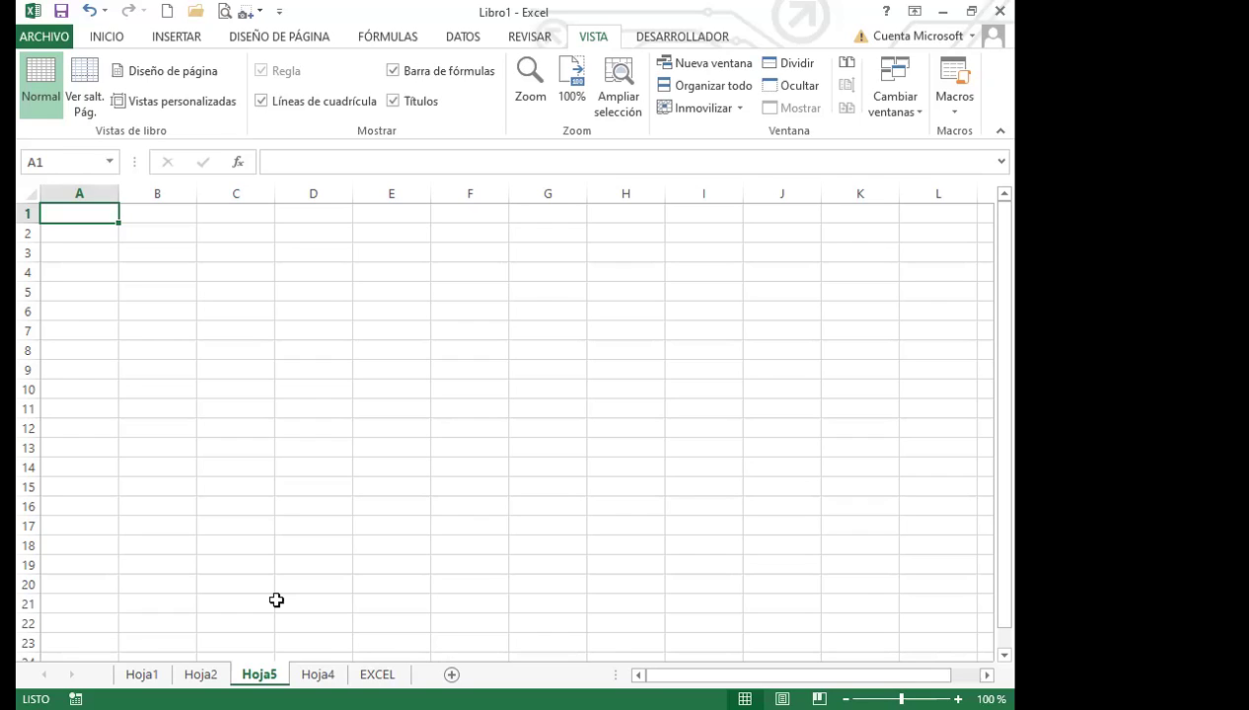
Insert a blank worksheet before Hoja4, then repeat the insertion to add sheets up to Hoja12
key("ctrl+shift+Page_Down")
right_click(316, 675)
left_click(373, 445)
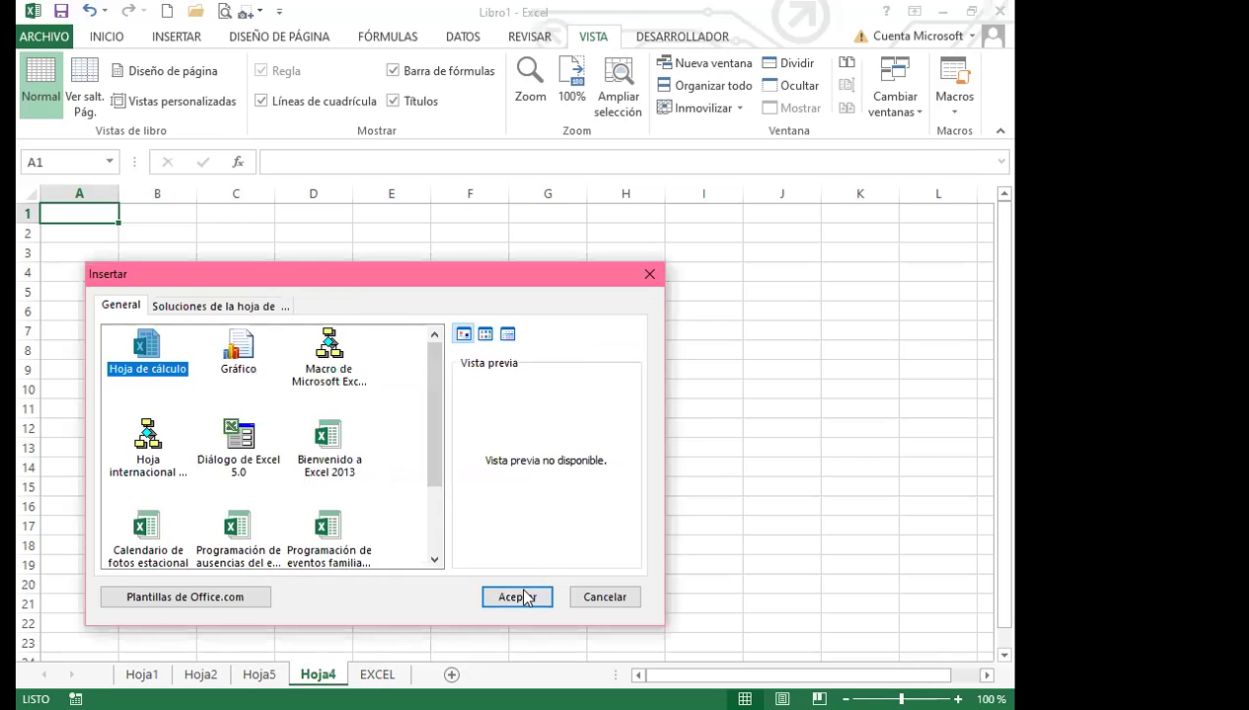
left_click(523, 597)
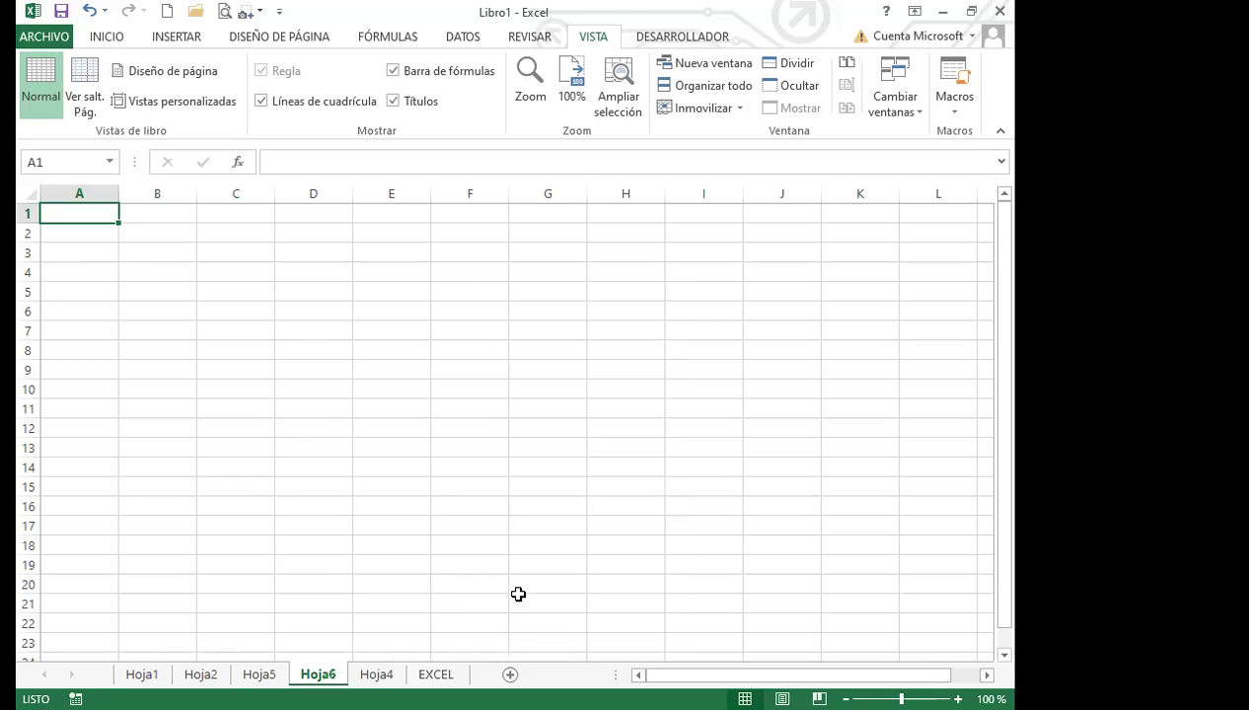
key("shift+F11")
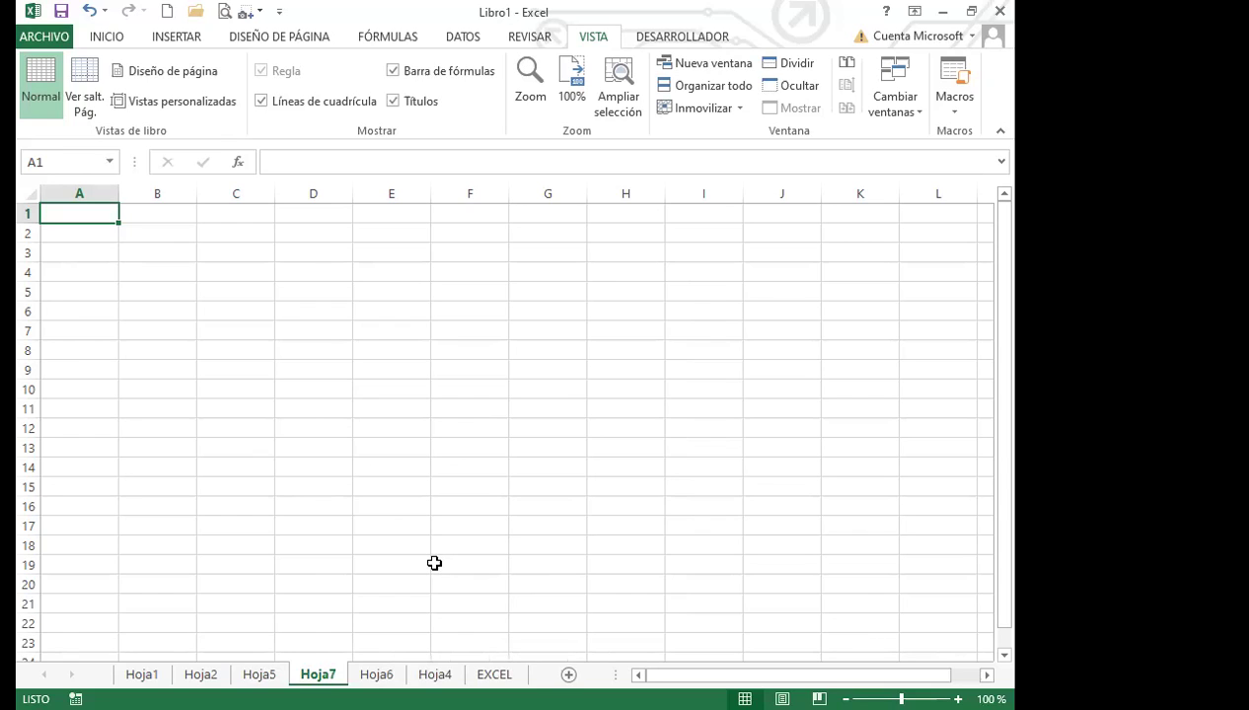
key("shift+F11")
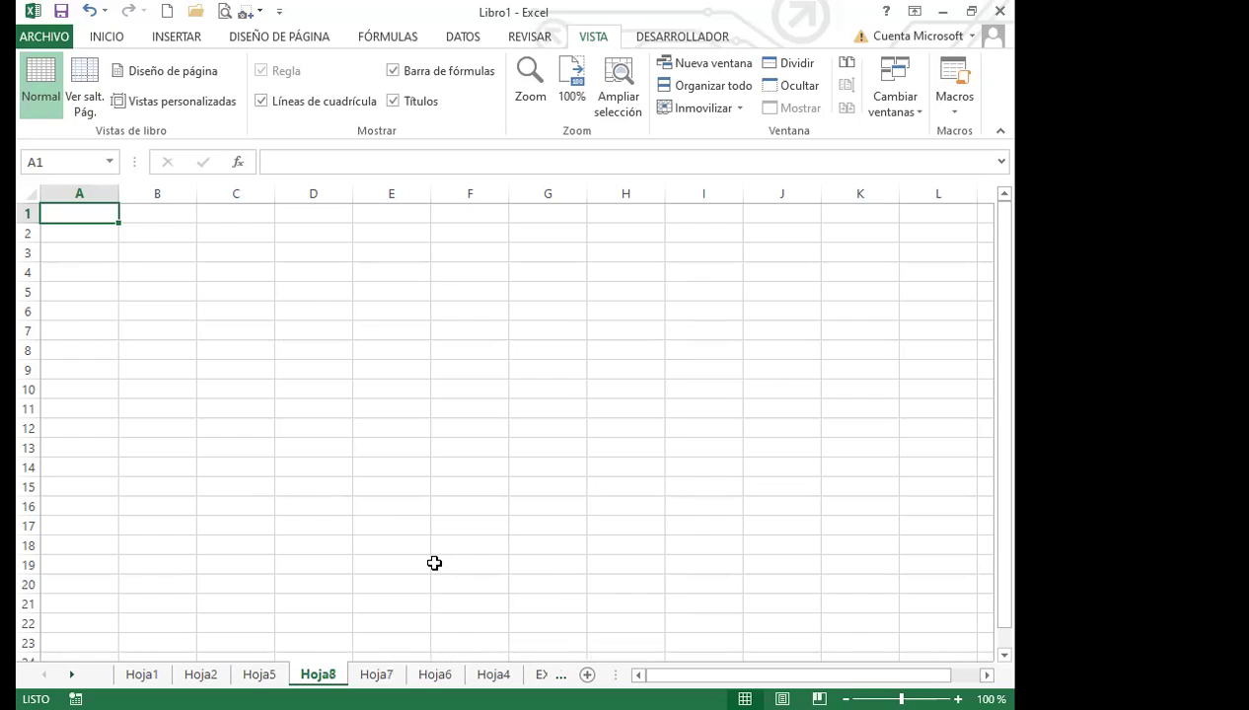
key("shift+F11")
key("shift+F11")
key("shift+F11")
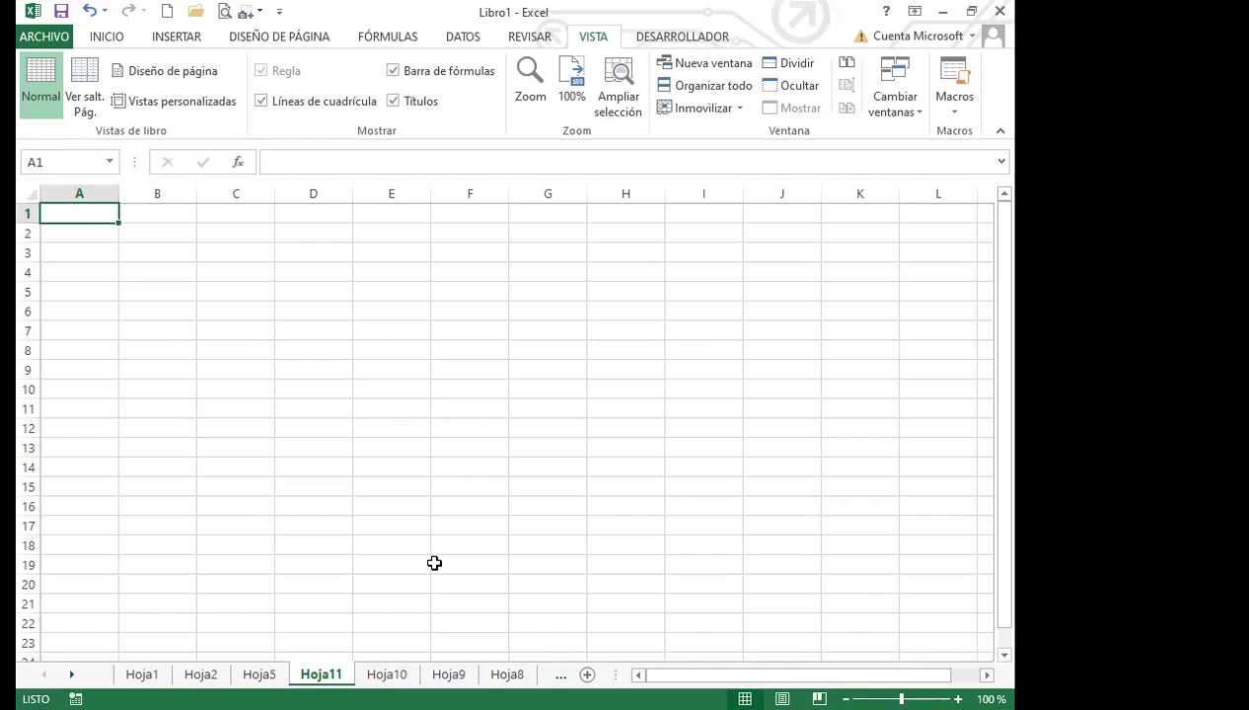
key("shift+F11")
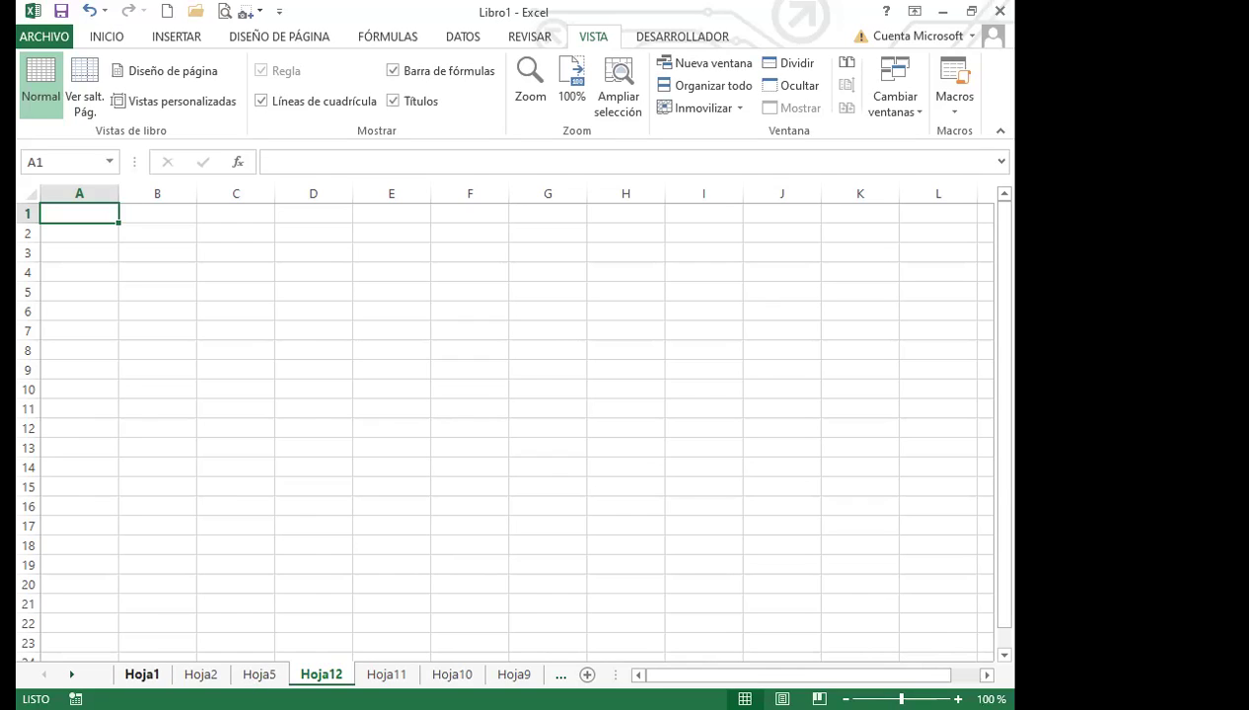
Rename the first sheet tab from Hoja1 to 'EXCEL BÁSICO'
left_click(142, 675)
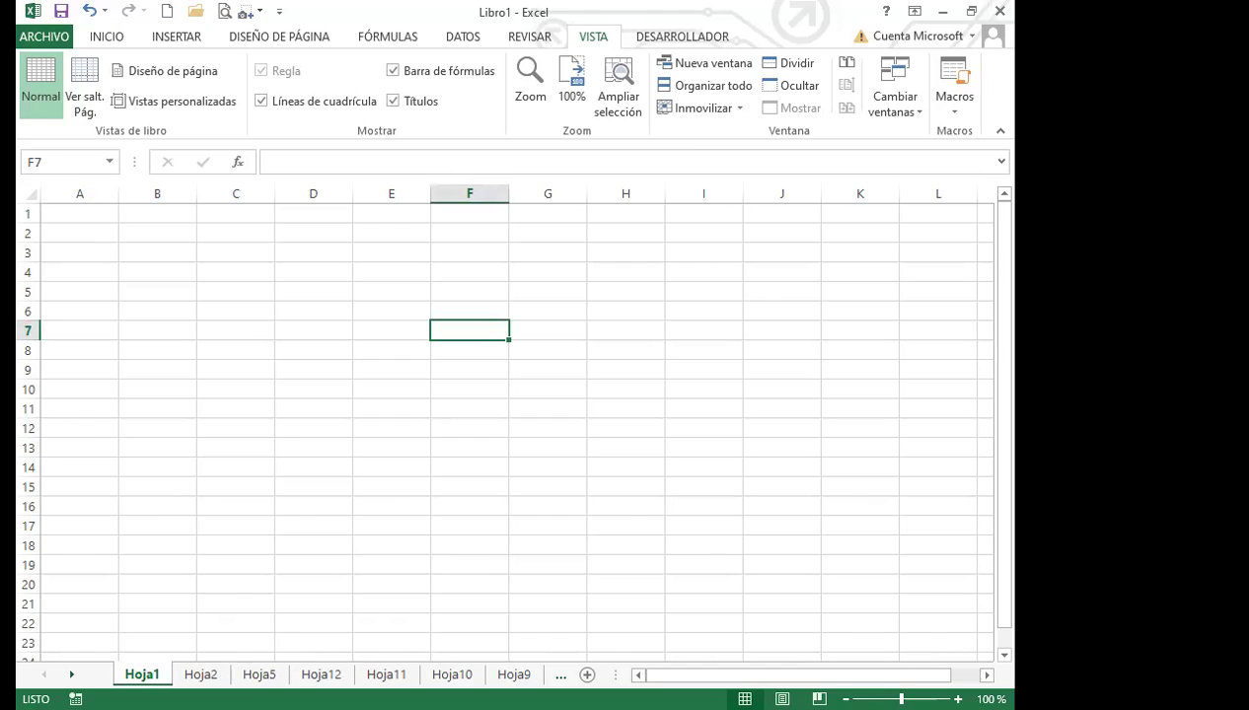
double_click(149, 667)
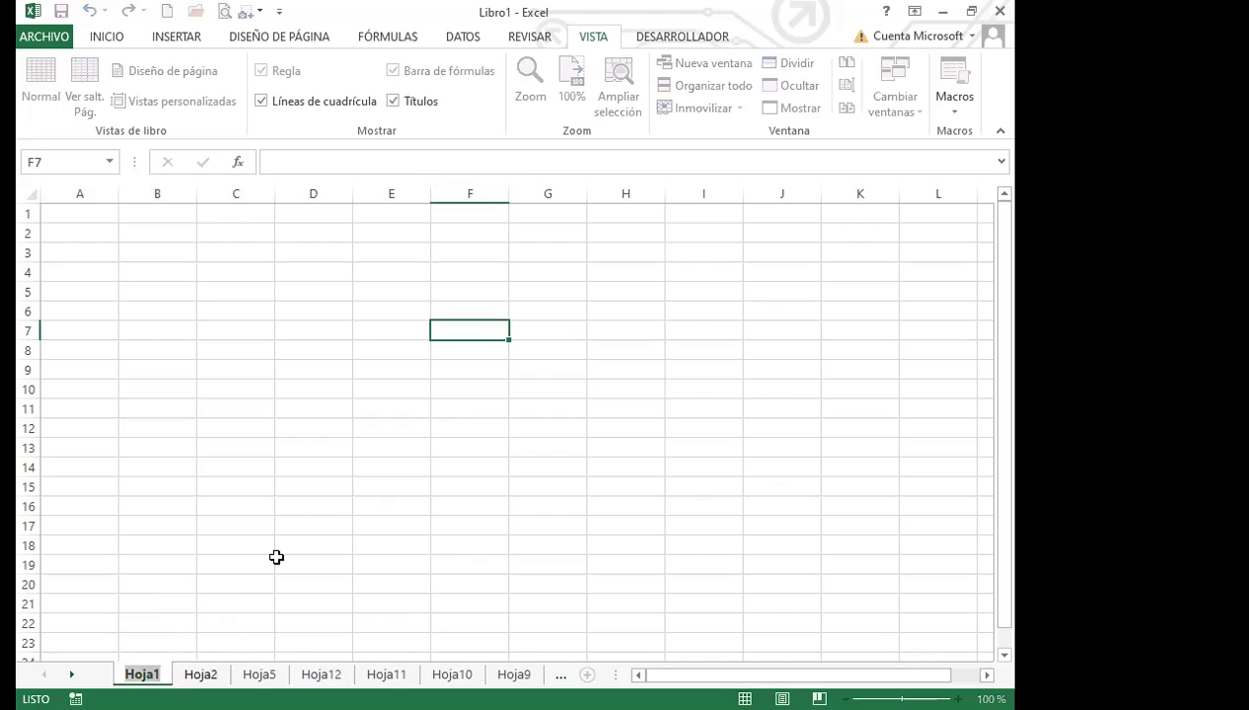
type("EXCEL BÁSICO")
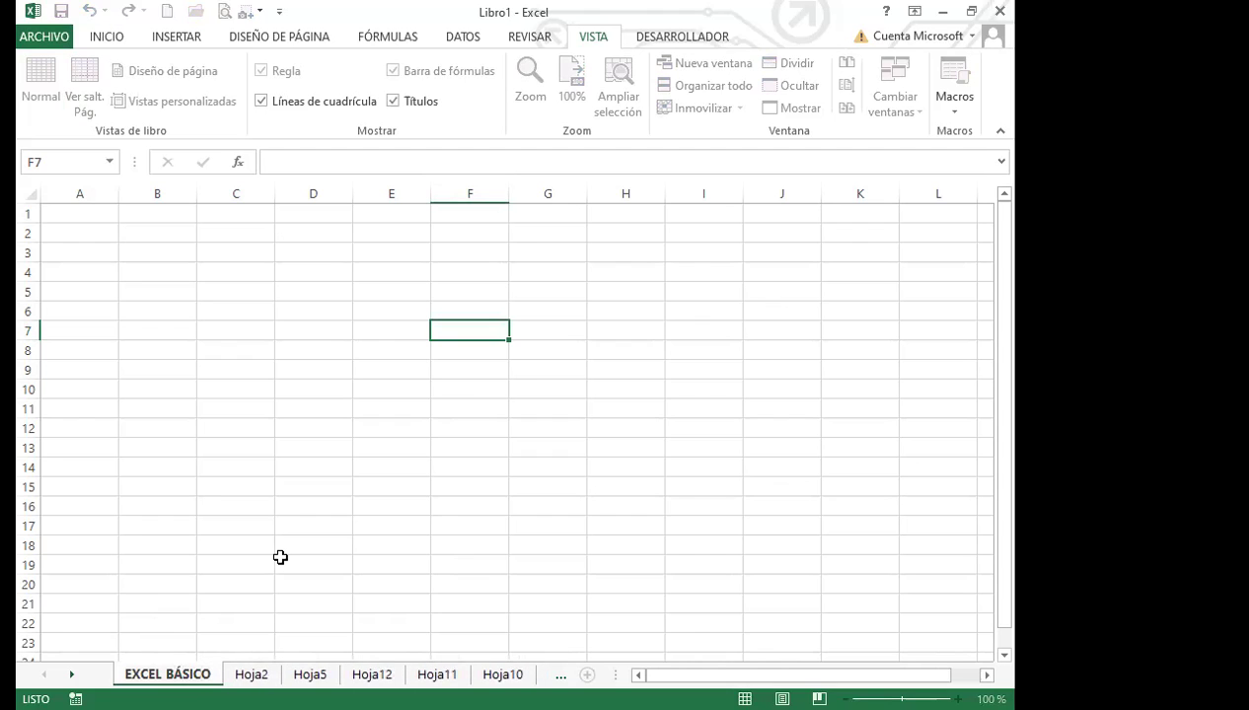
key("Return")
Give the EXCEL BÁSICO tab a custom salmon colour (RGB 239, 125, 125), then view Hoja2
left_click(186, 620)
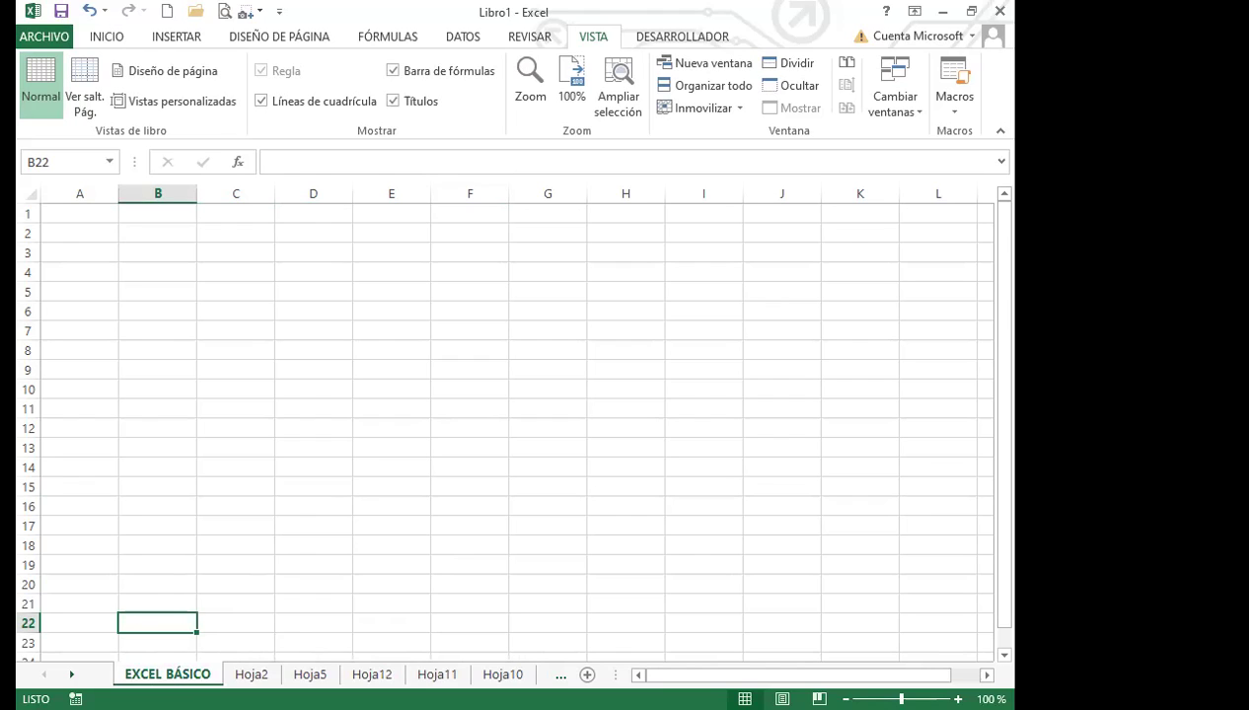
right_click(175, 673)
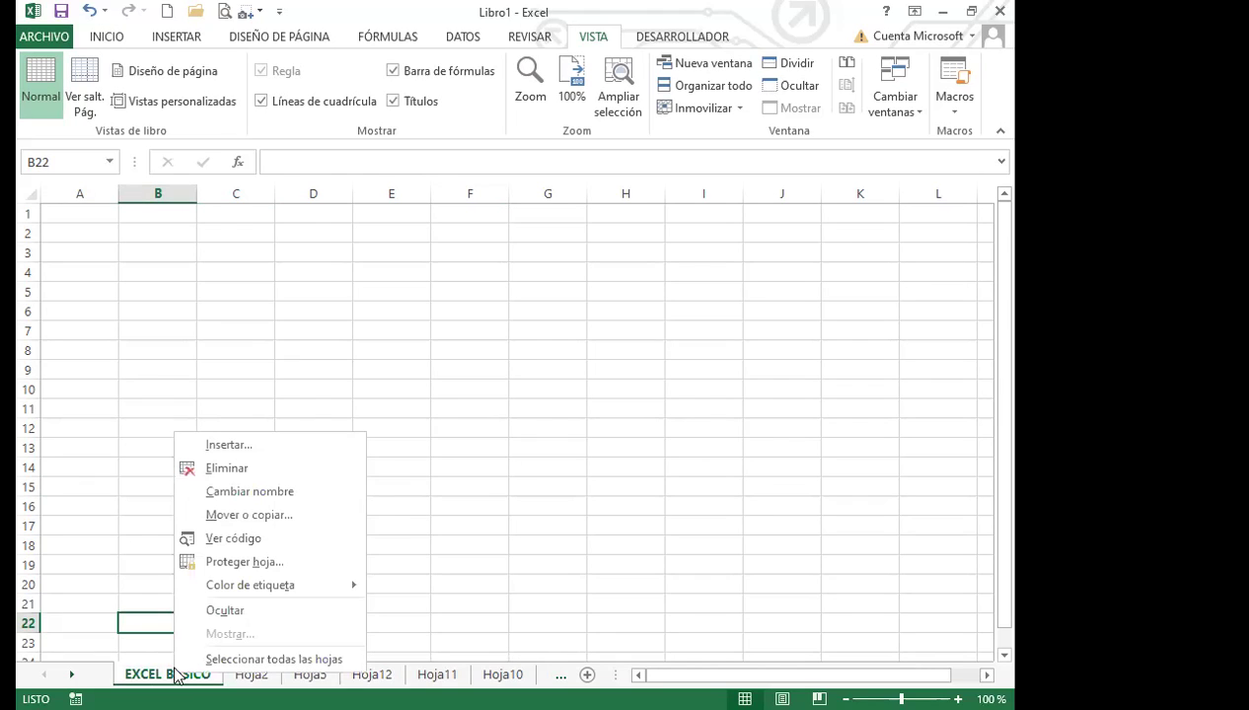
mouse_move(251, 585)
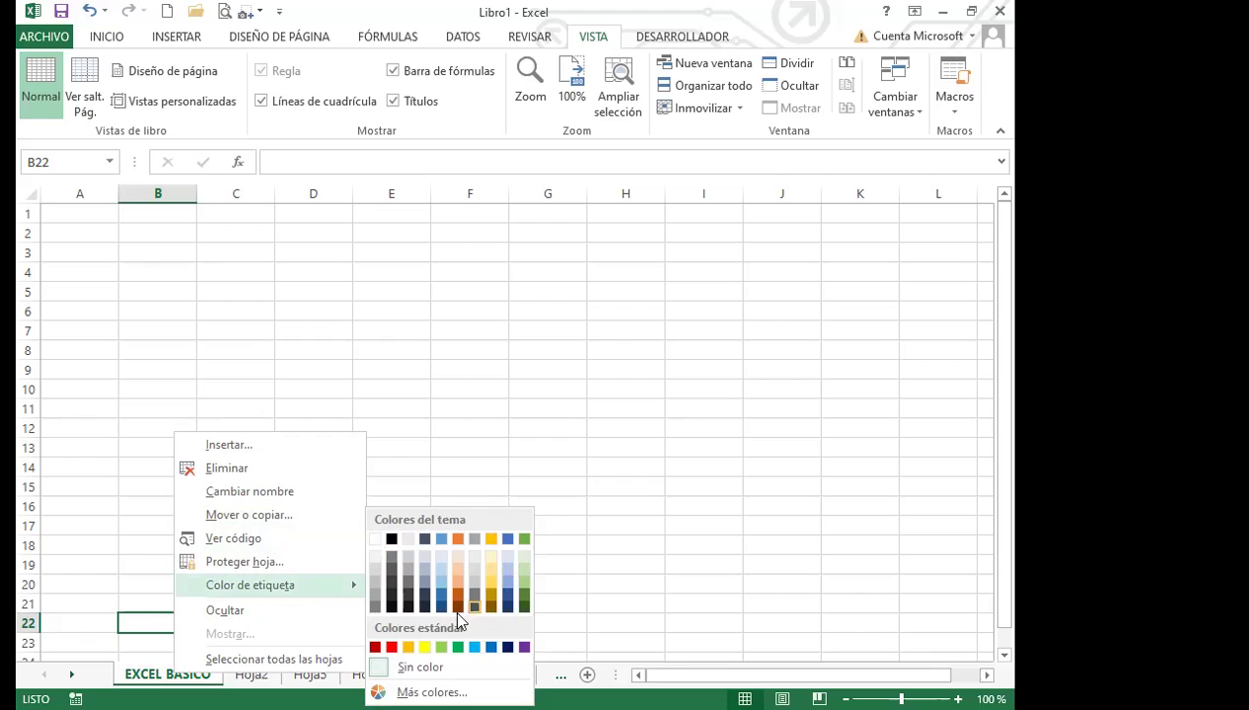
left_click(501, 592)
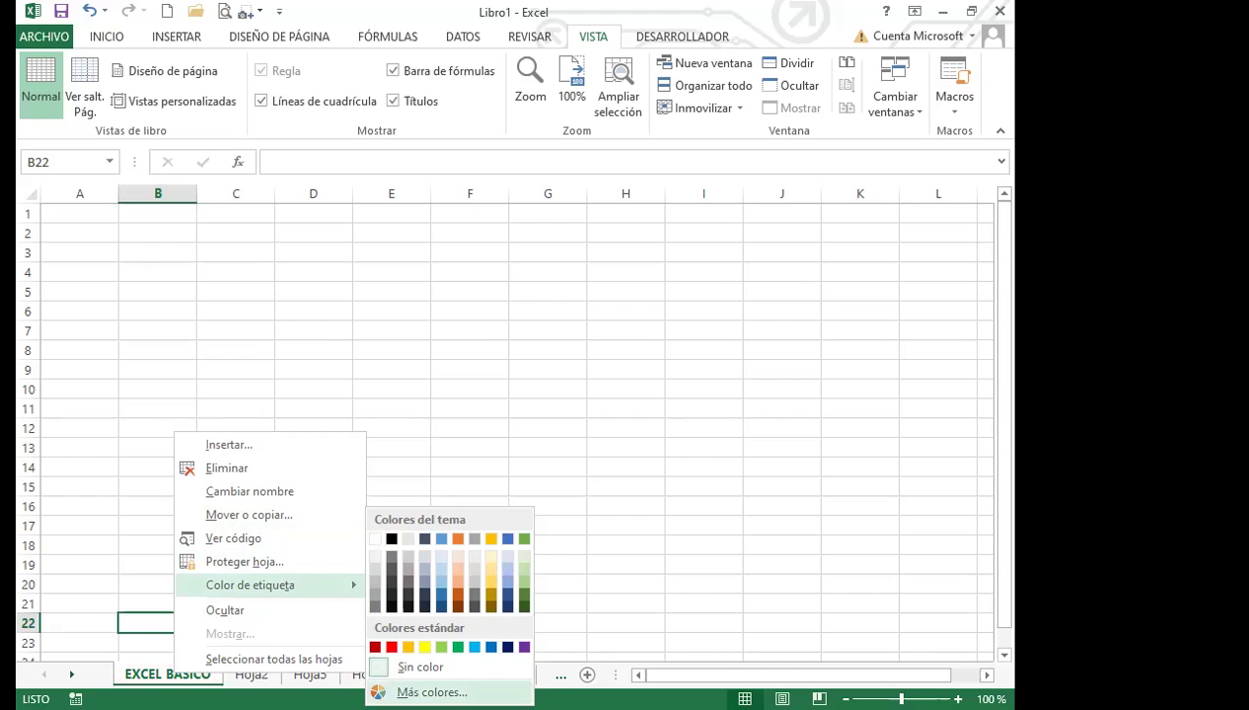
left_click(431, 692)
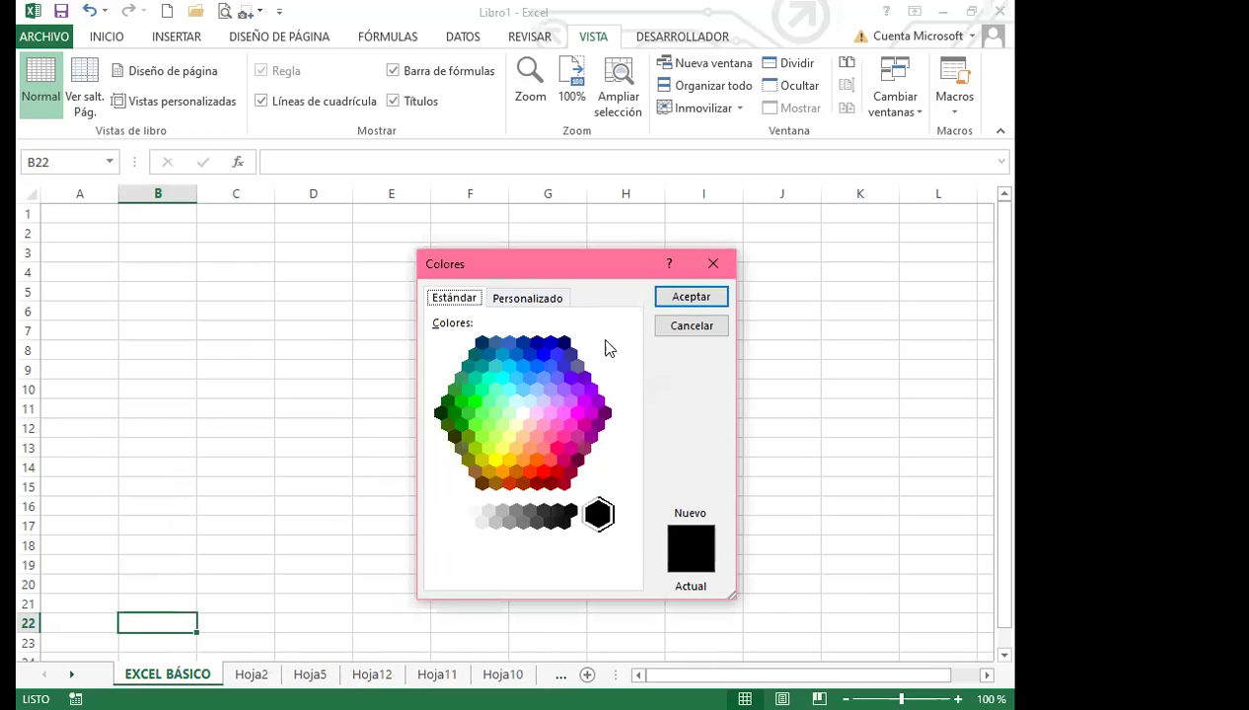
left_click(528, 299)
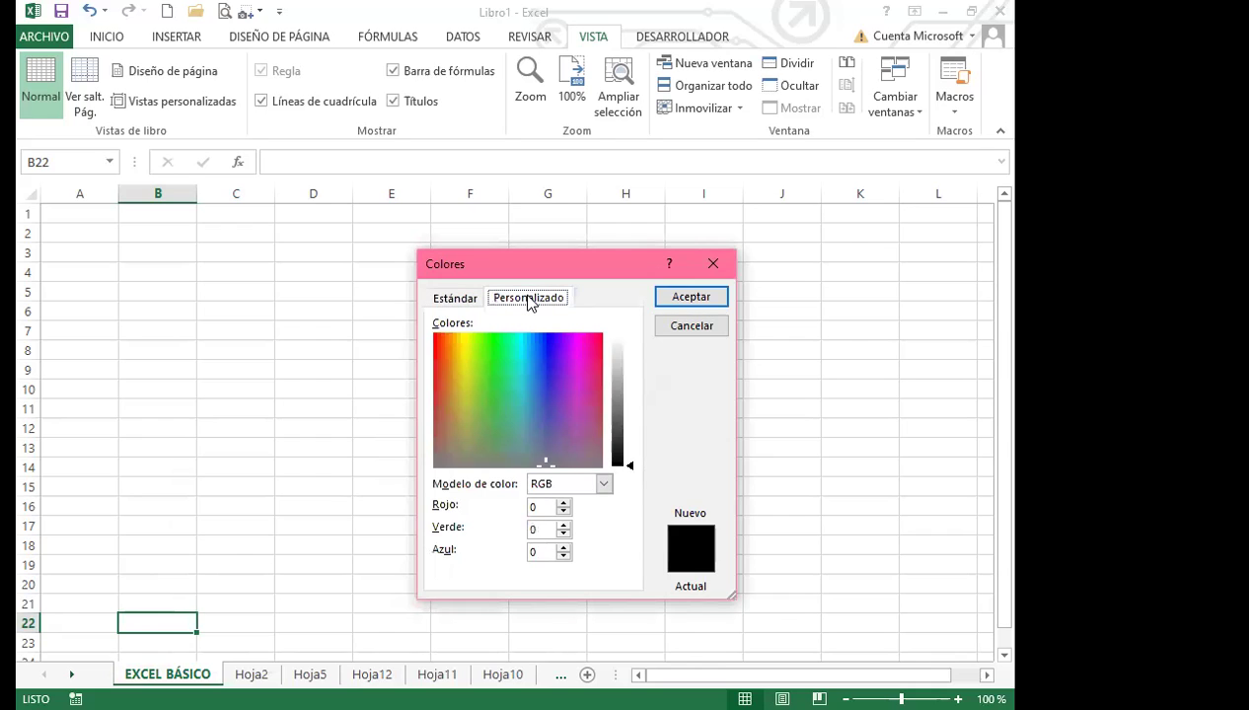
left_click(596, 361)
left_click_drag(632, 466, 634, 382)
left_click(680, 298)
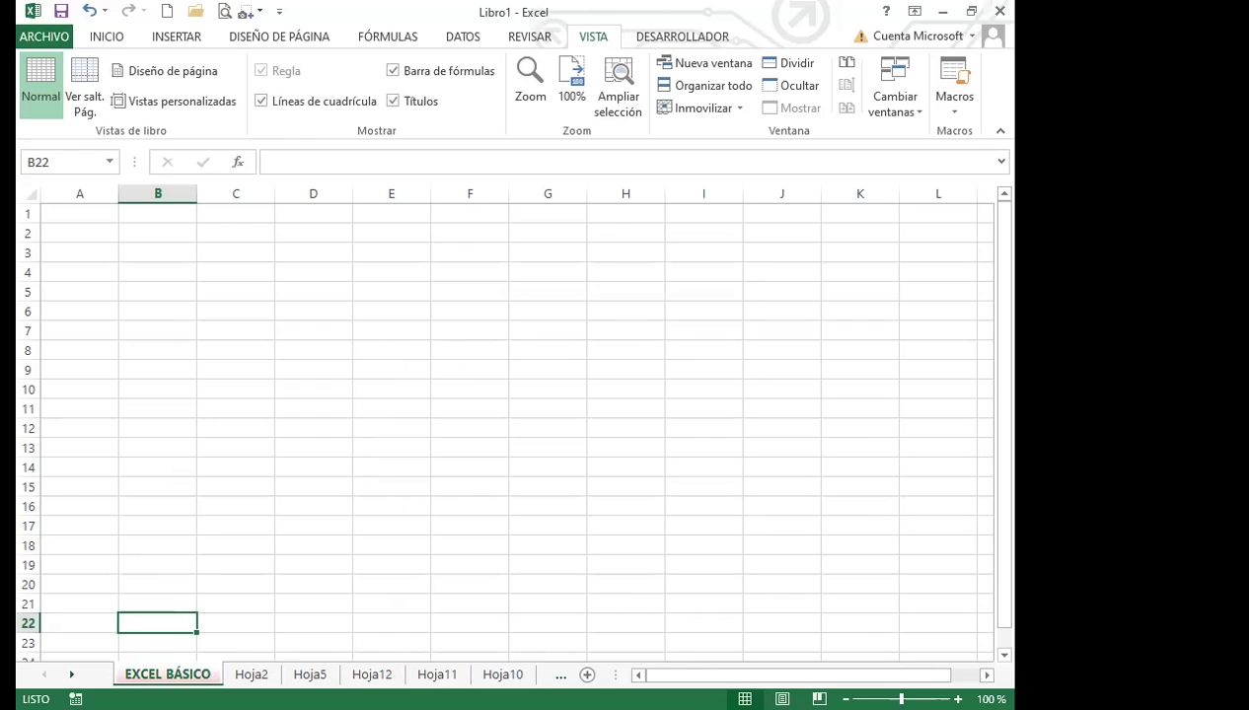
left_click(252, 673)
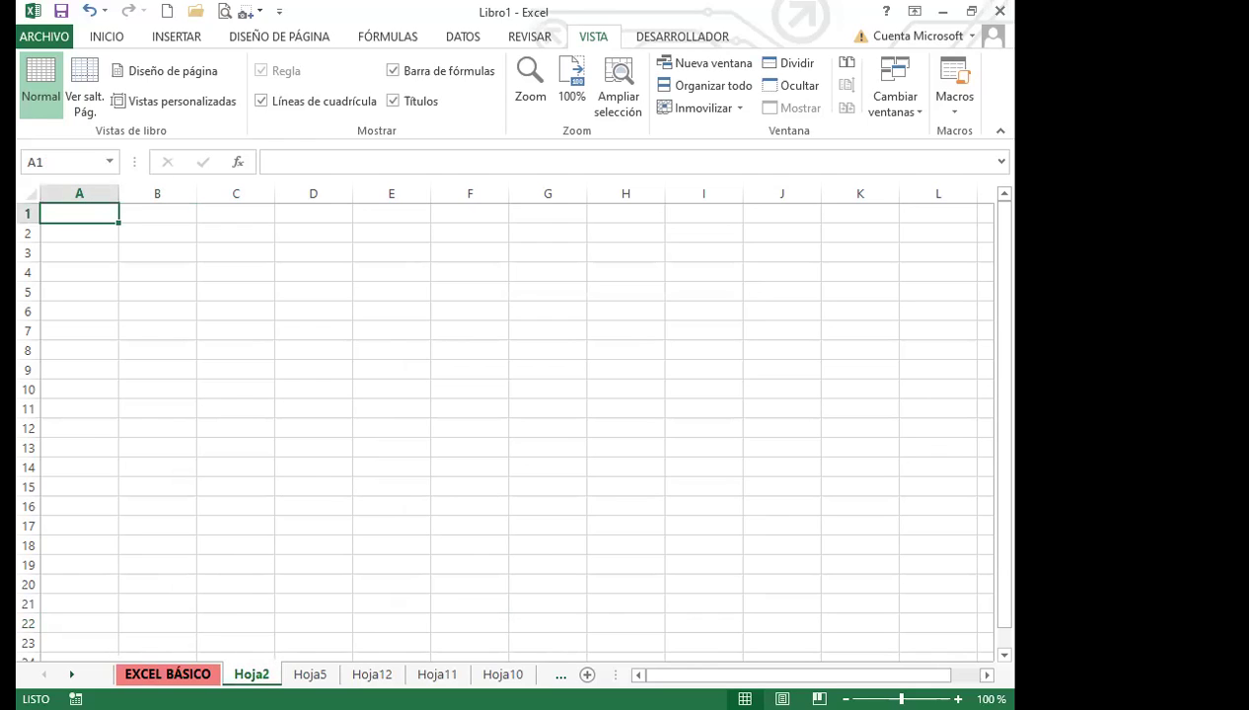
Go back to EXCEL BÁSICO, glance at Hoja2, and return to EXCEL BÁSICO with Ctrl+Page Up
left_click(168, 673)
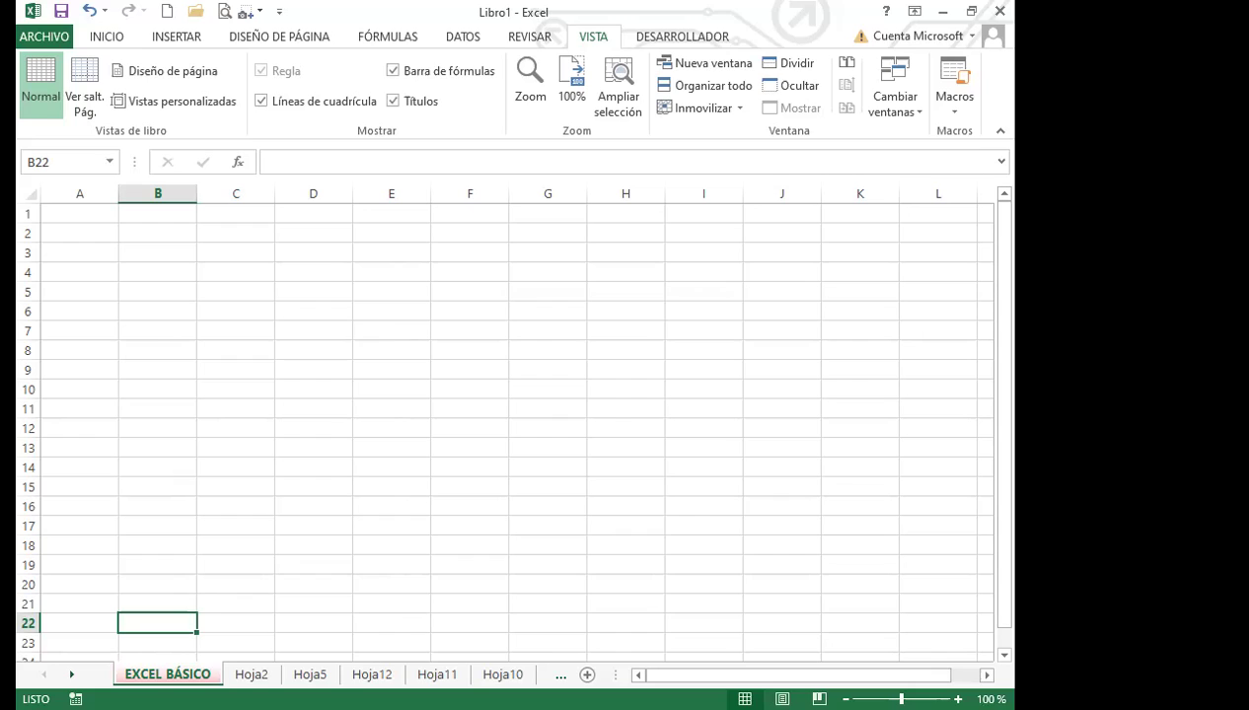
left_click(250, 674)
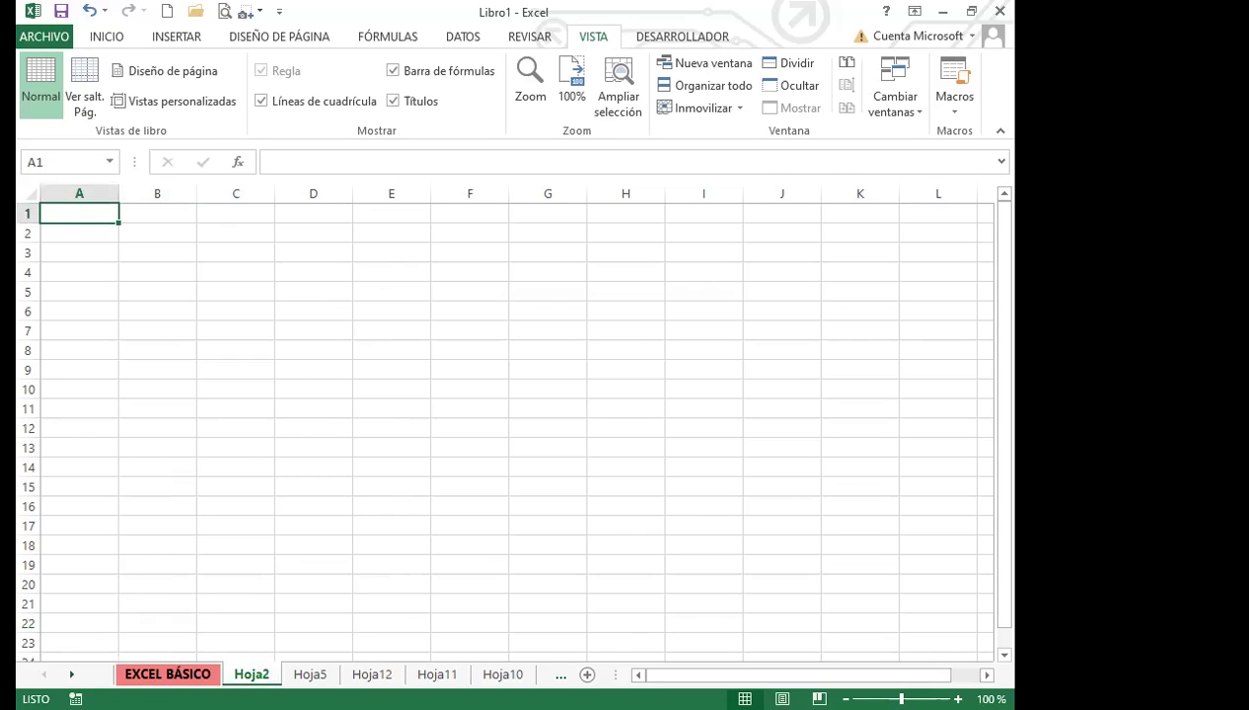
key("ctrl+Page_Up")
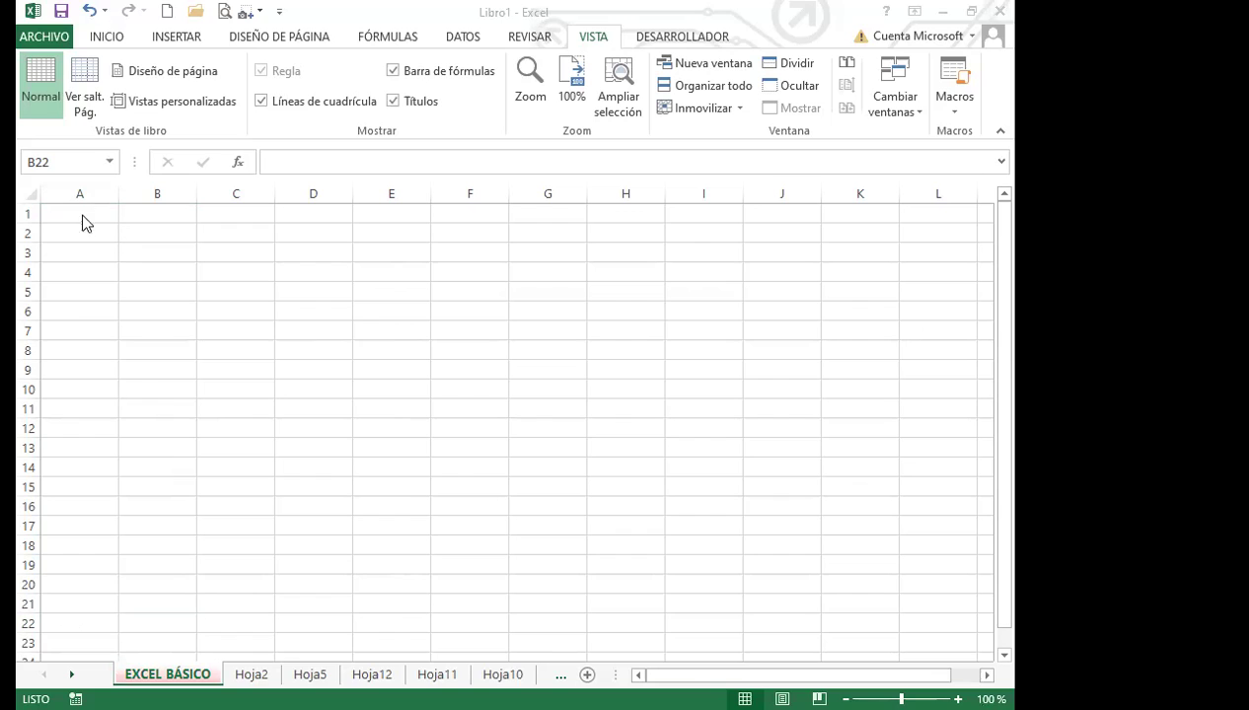
On the INICIO tab, select range A1:E17, then F3:I18, and finally C4:F19
left_click(106, 37)
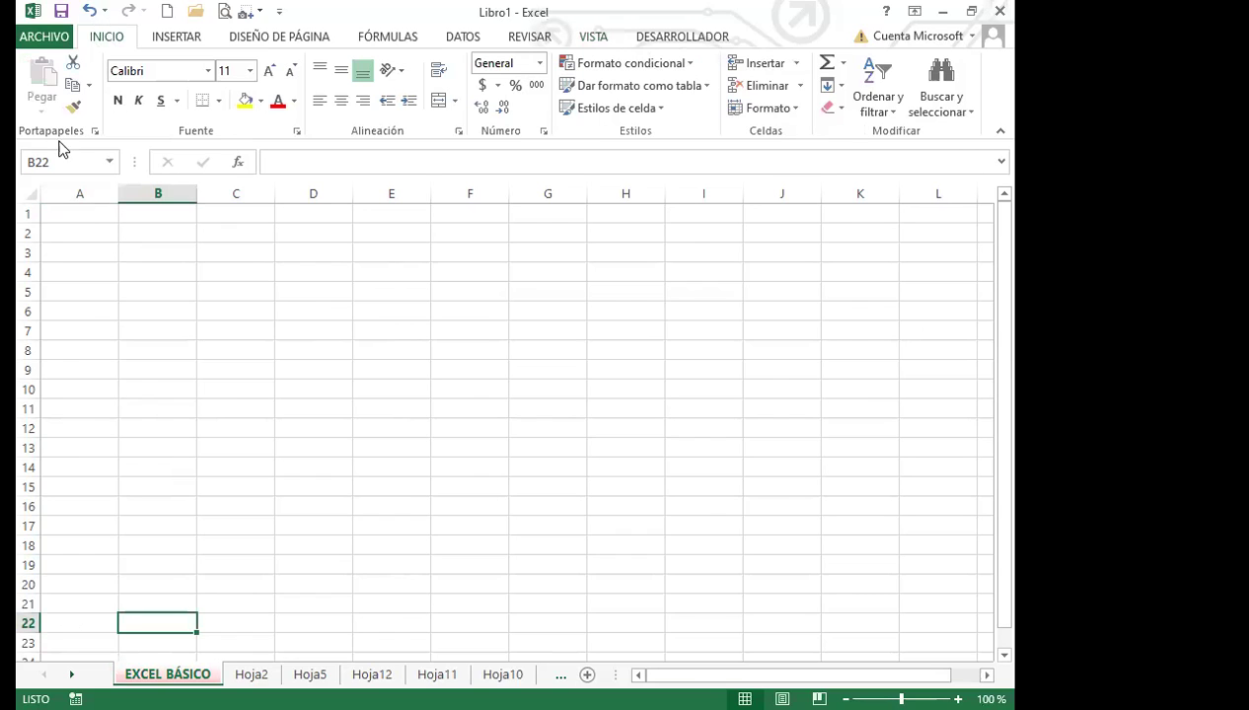
left_click(69, 219)
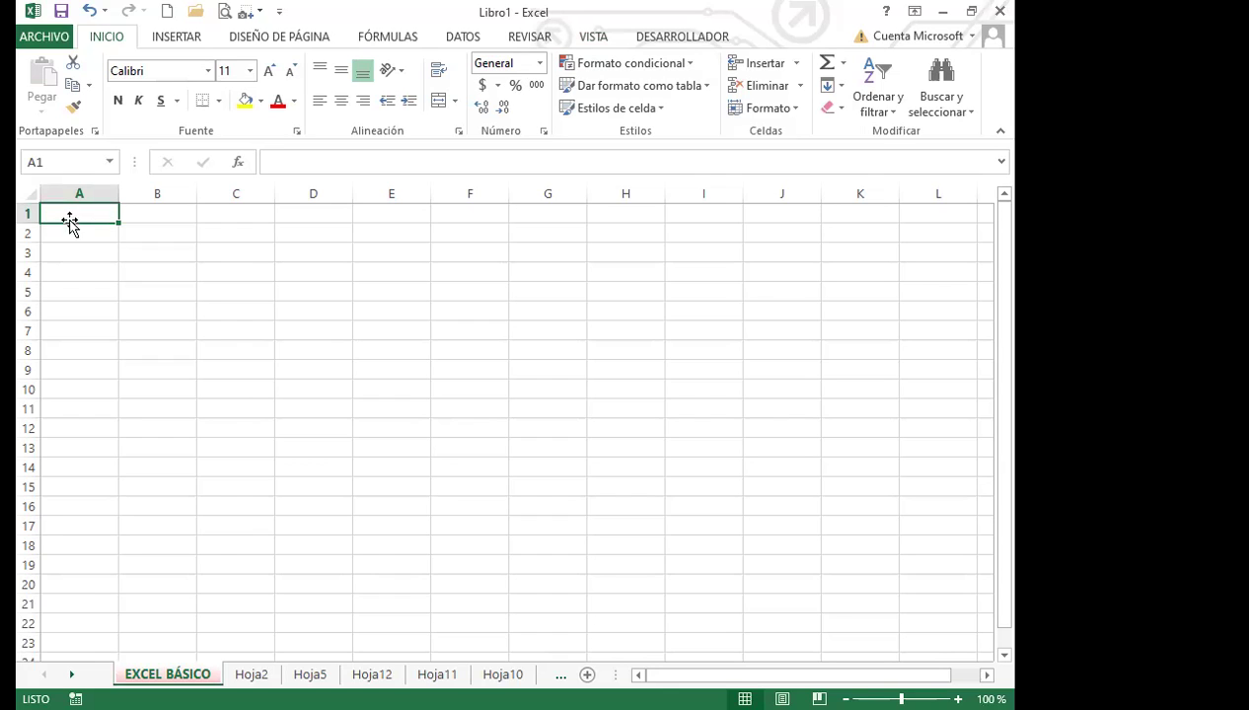
mouse_move(75, 214)
left_mouse_down()
mouse_move(295, 260)
mouse_move(406, 374)
mouse_move(403, 529)
left_mouse_up()
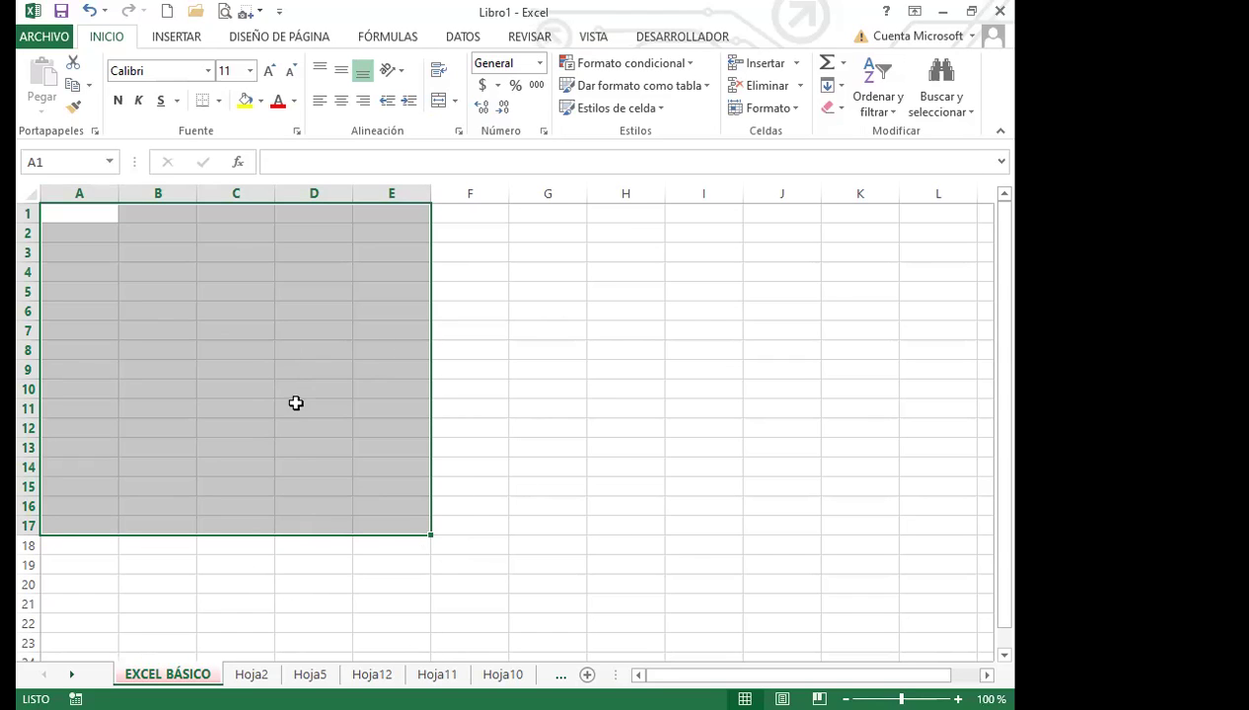
left_click_drag(472, 259, 724, 556)
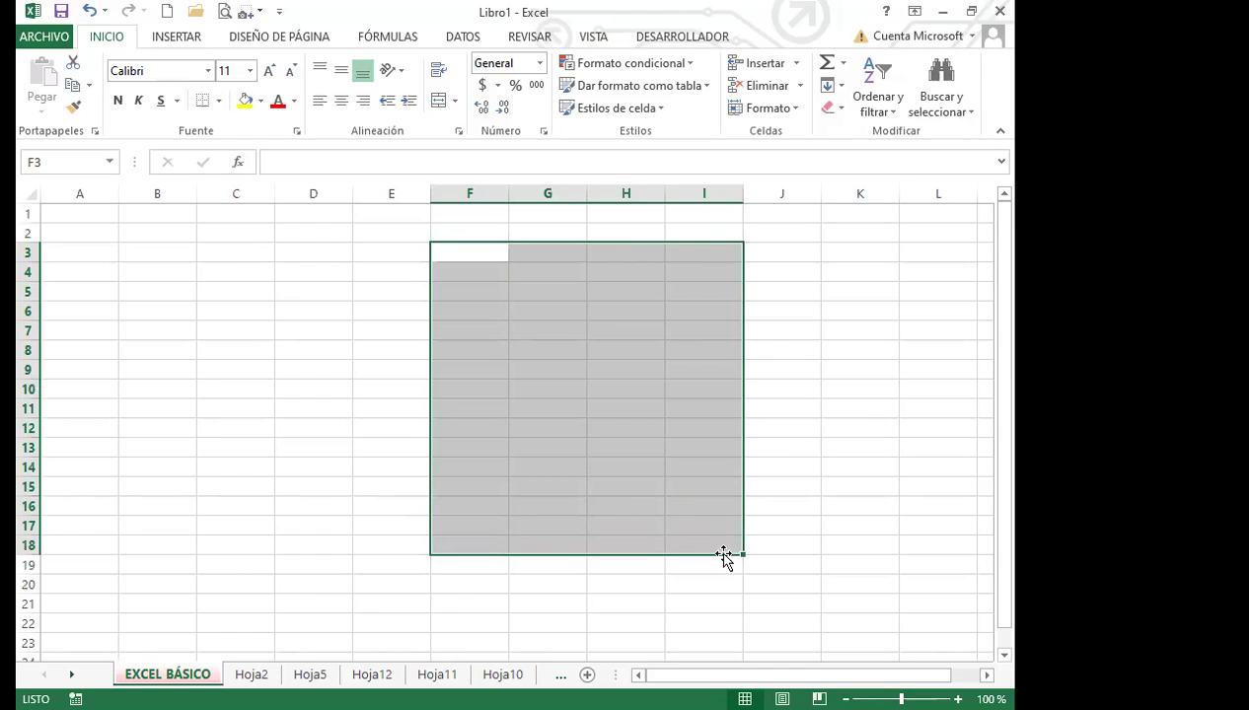
mouse_move(237, 274)
left_mouse_down()
mouse_move(450, 375)
mouse_move(493, 563)
left_mouse_up()
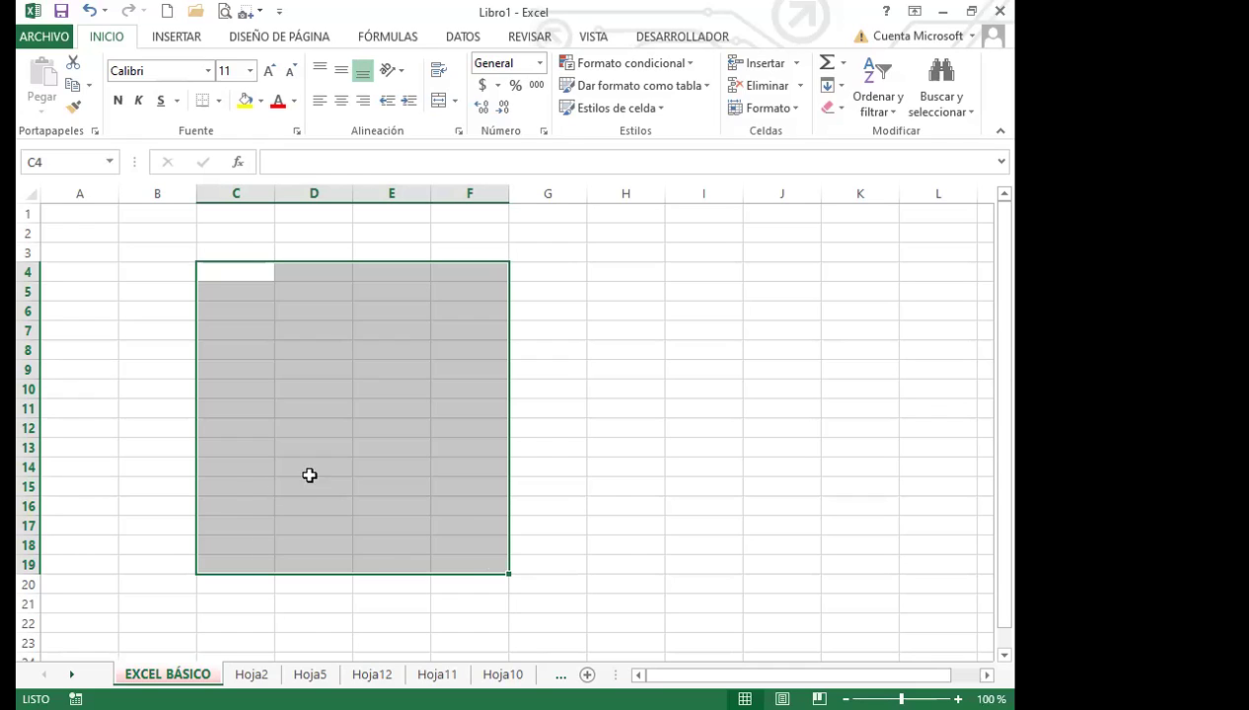
Switch to Hoja2 and rename its tab to 'CELDAS NO ADYACENTES'
left_click(232, 487)
left_click(253, 675)
double_click(253, 675)
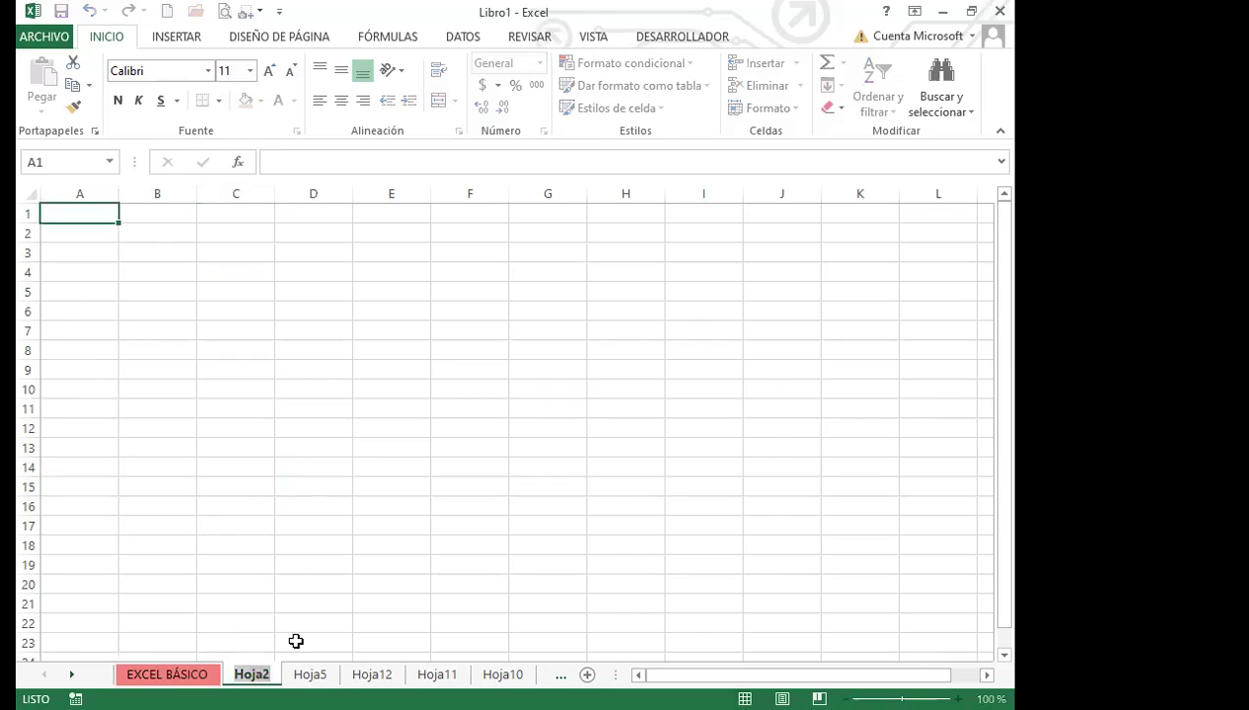
type("CELDAS NO ADYACENTES")
left_click(288, 587)
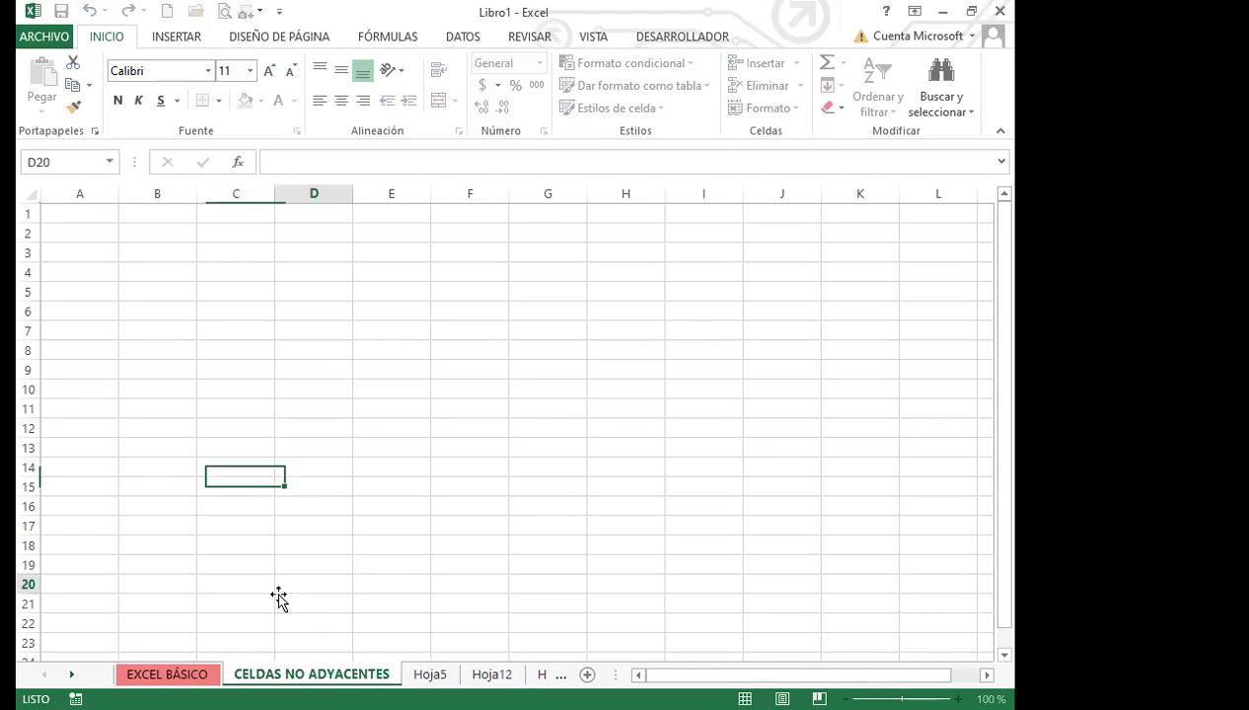
right_click(289, 676)
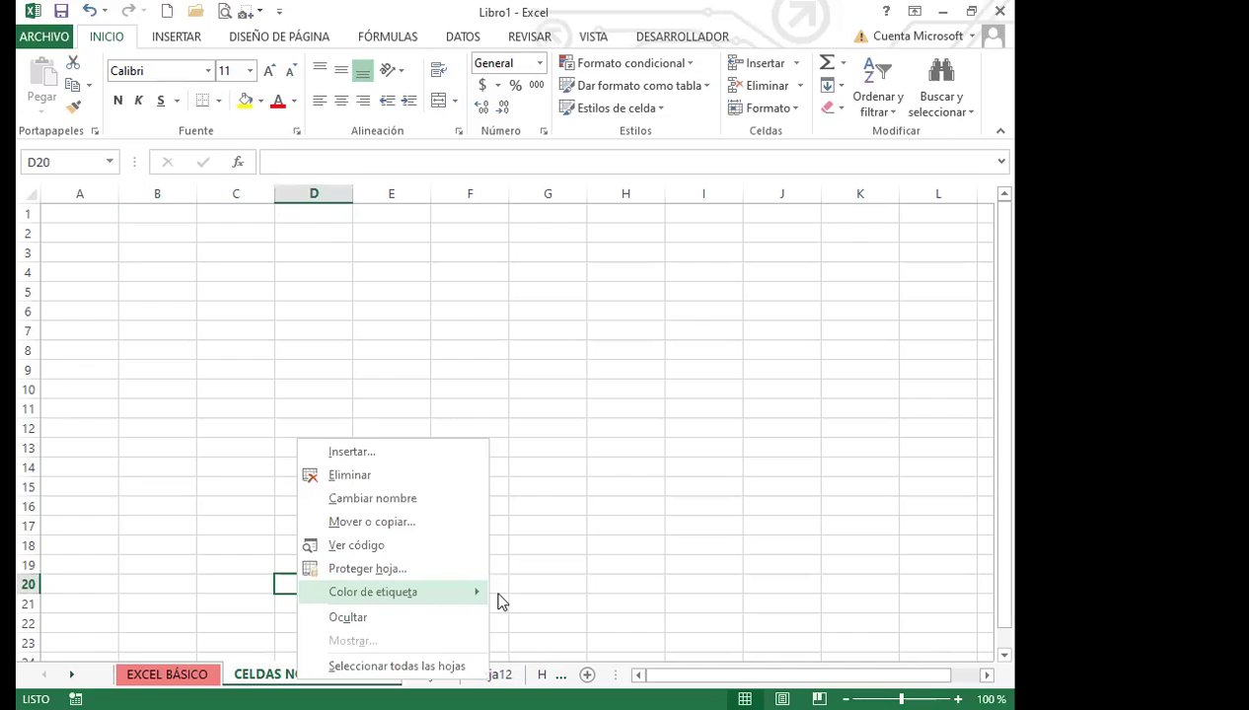
left_click(297, 584)
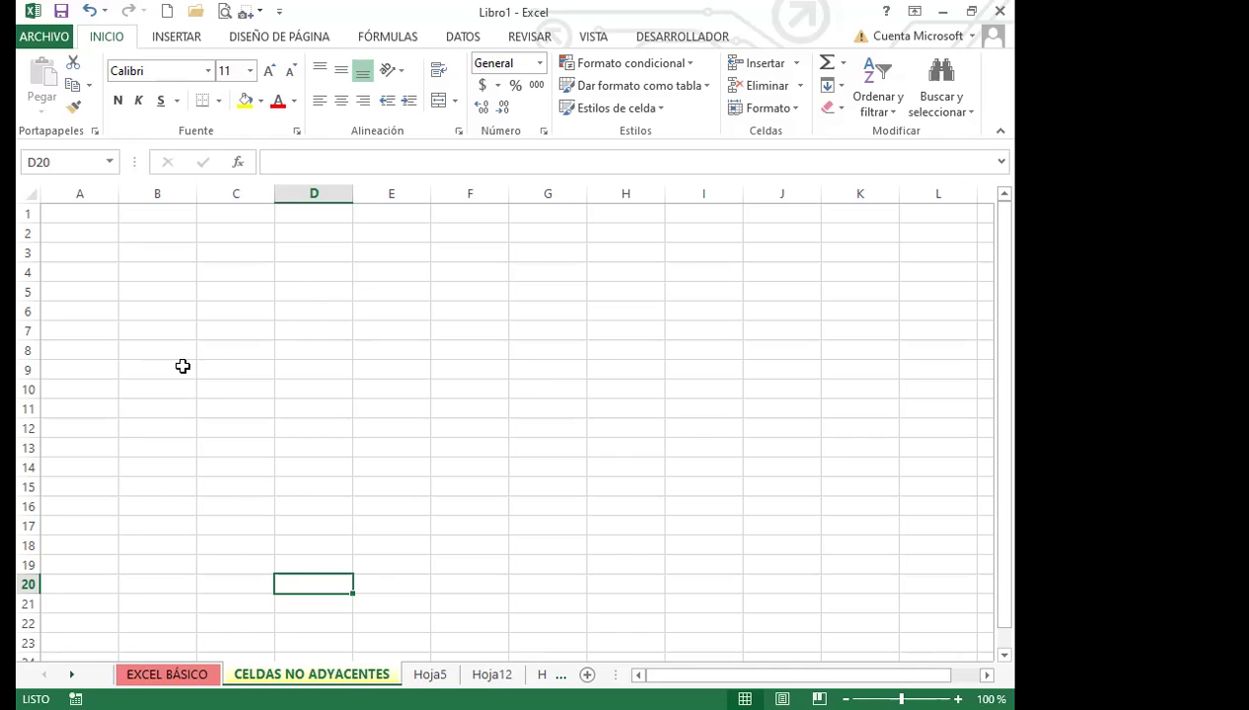
Select the H: A1:A20, B11 and C1:C20 as one non-adjacent selection
left_click(98, 339)
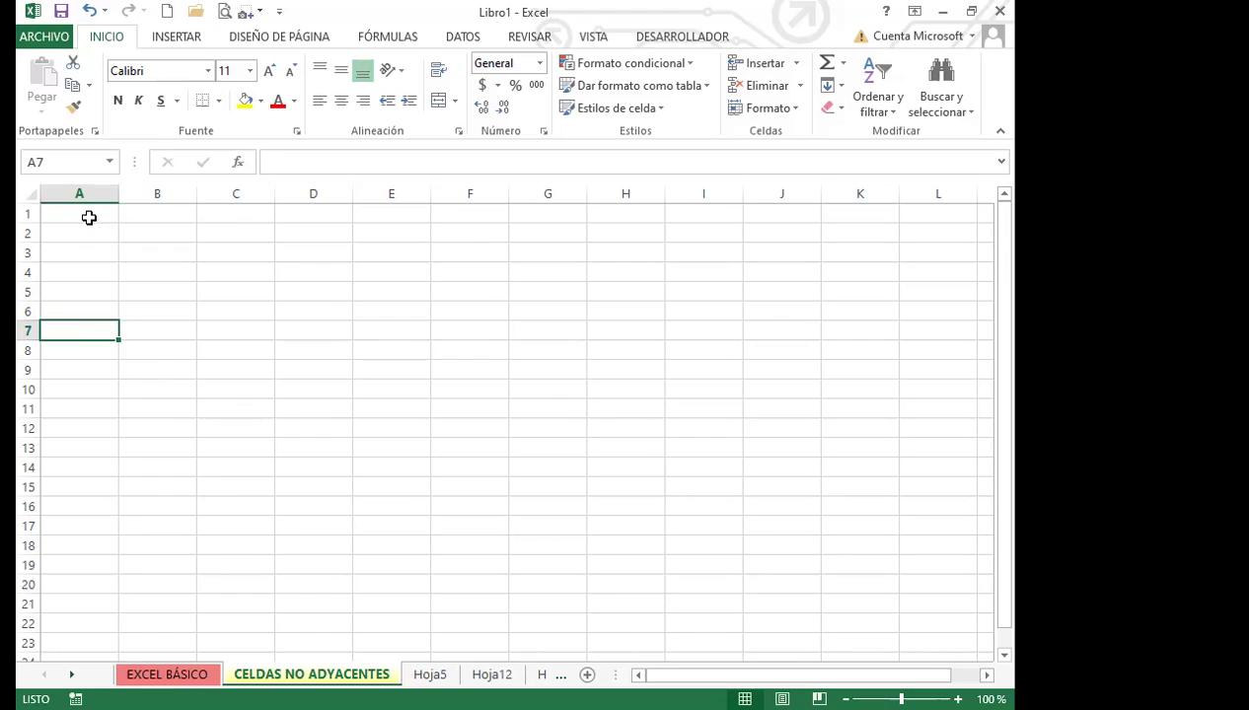
left_click_drag(89, 214, 91, 582)
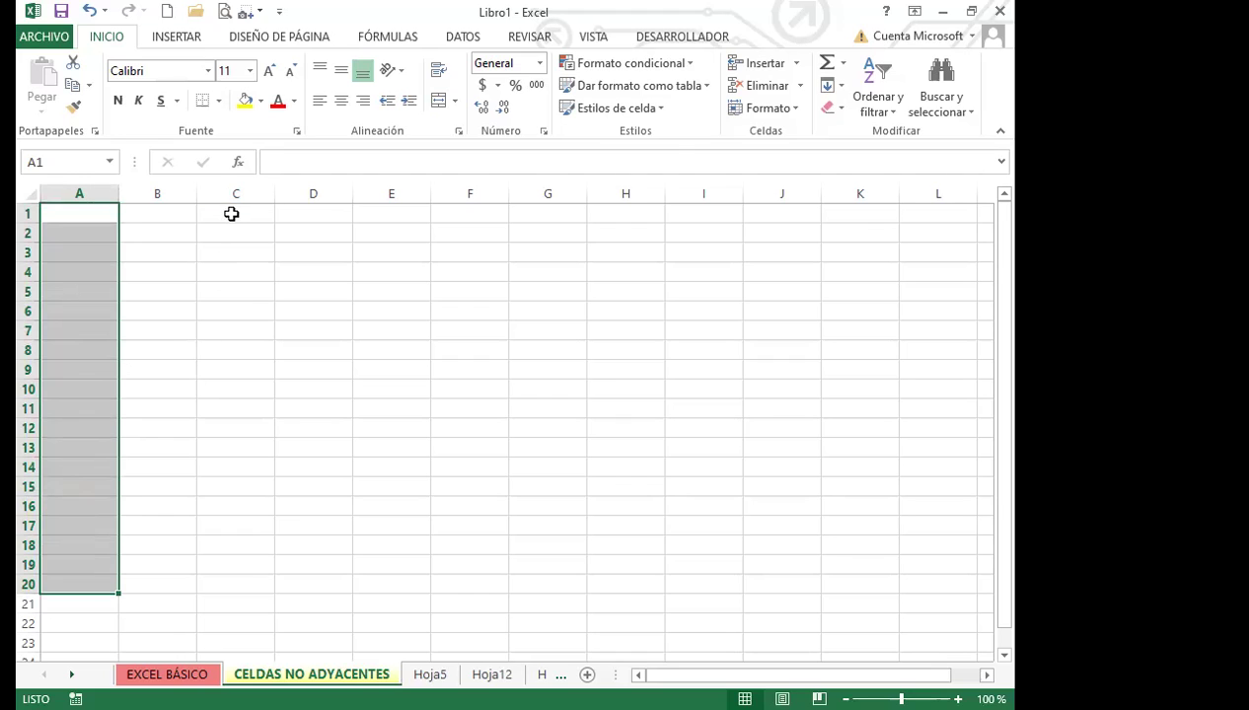
left_click_drag(237, 212, 241, 533)
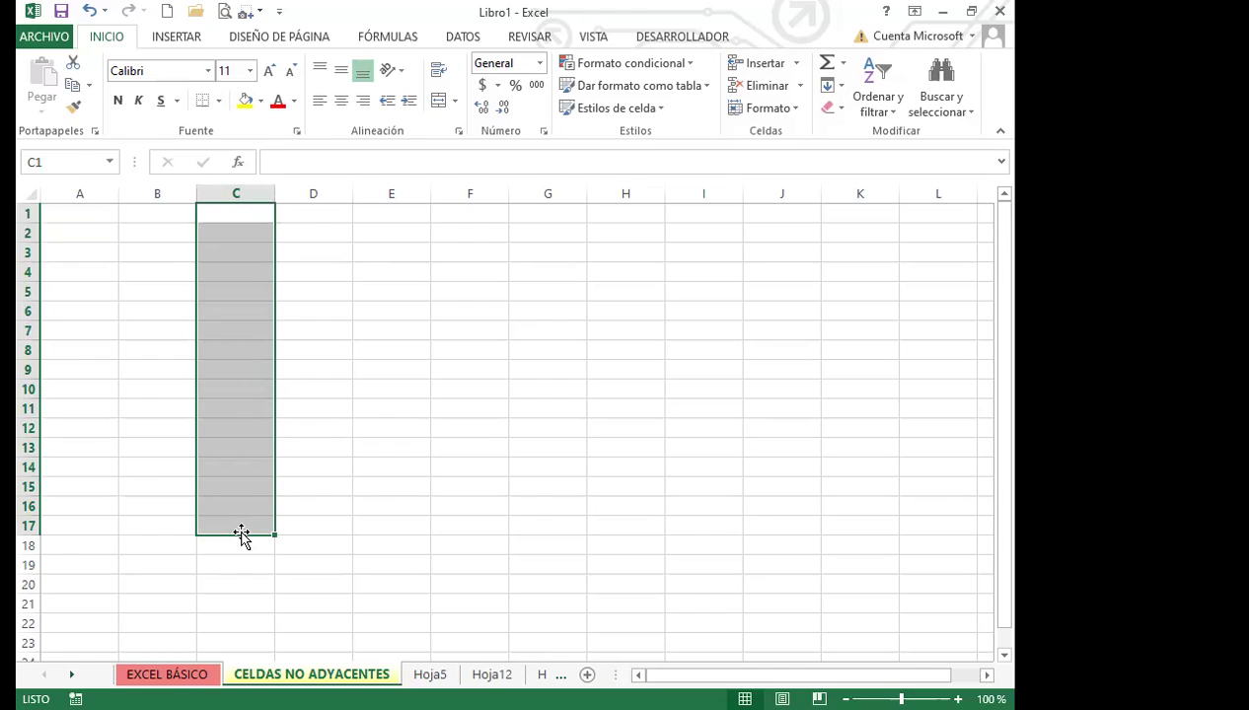
left_click_drag(87, 214, 73, 581)
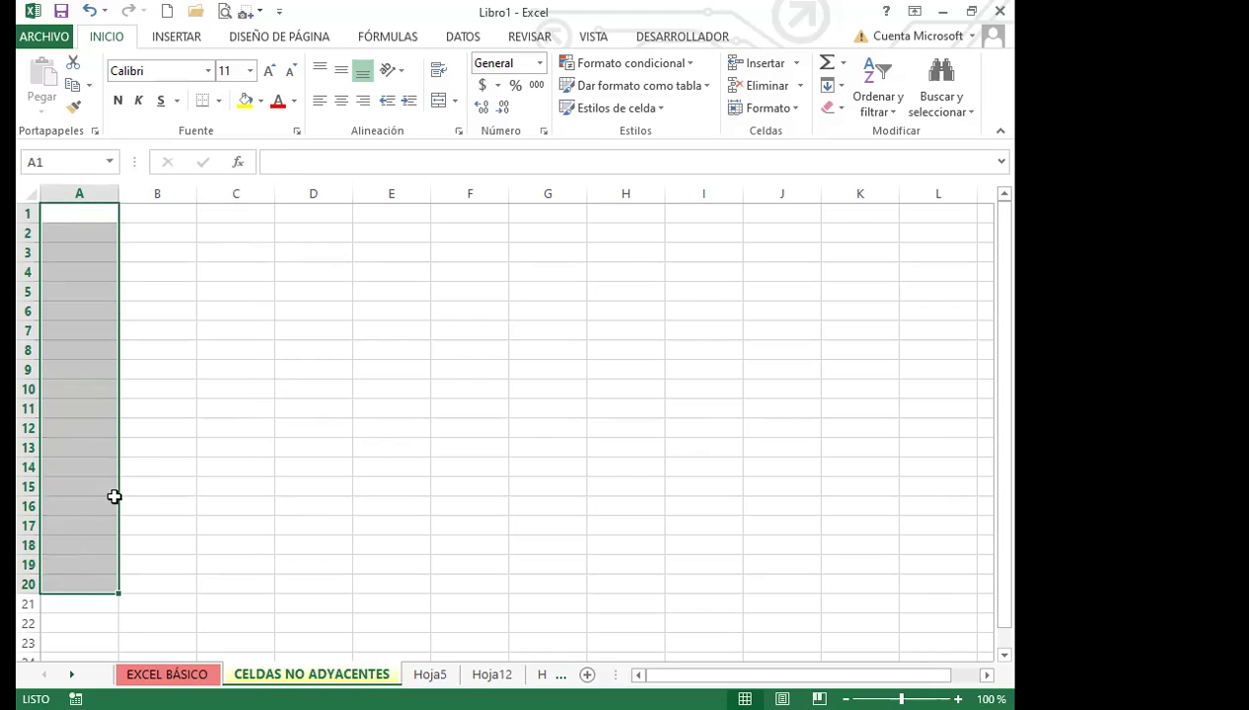
left_click(151, 406, "ctrl")
left_click(241, 213, "ctrl")
left_click_drag(240, 213, 240, 580)
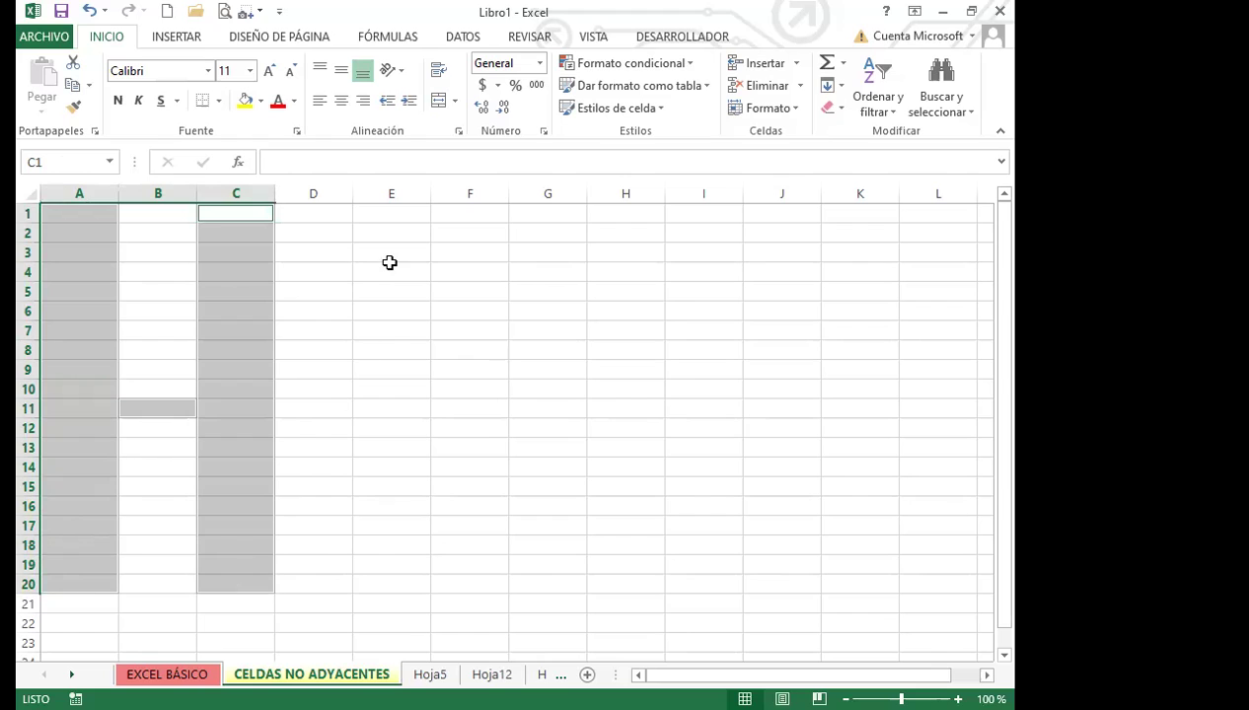
Add the O (E1:E20, F1, F20, G1:G20) and the L (I1:I20, J19:J20)
left_click_drag(391, 213, 371, 582)
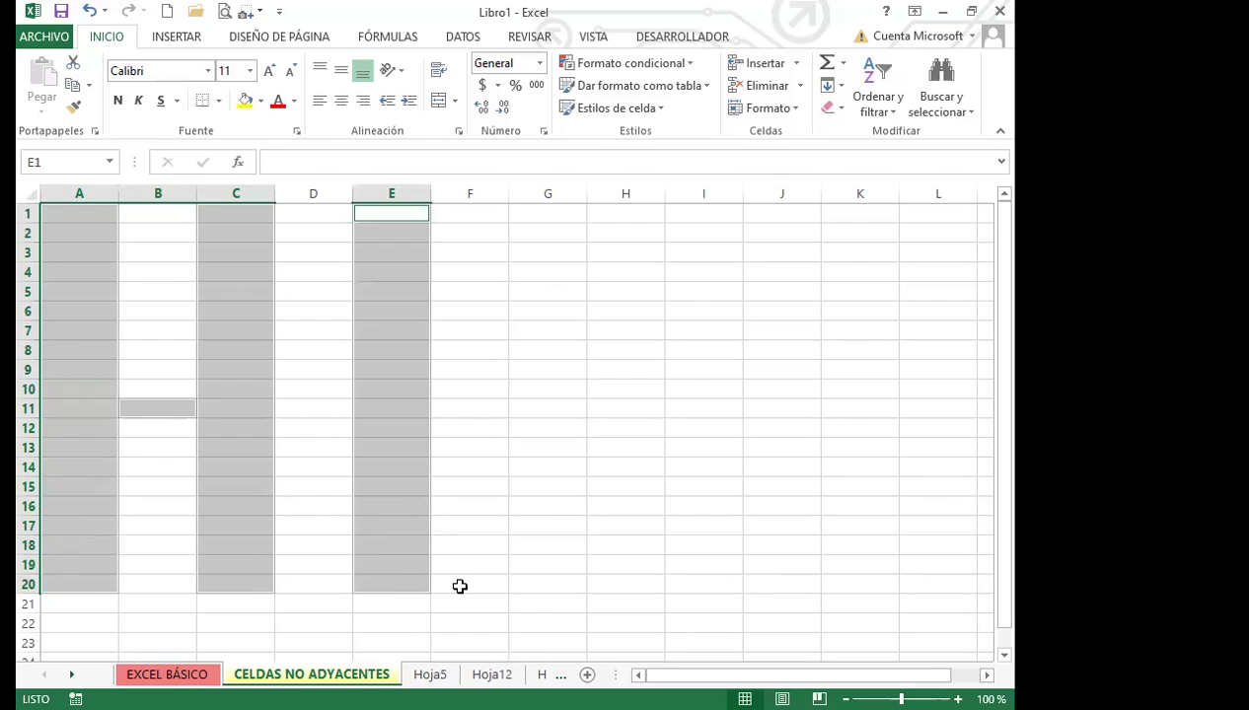
left_click(469, 583, "ctrl")
left_click_drag(544, 582, 570, 216)
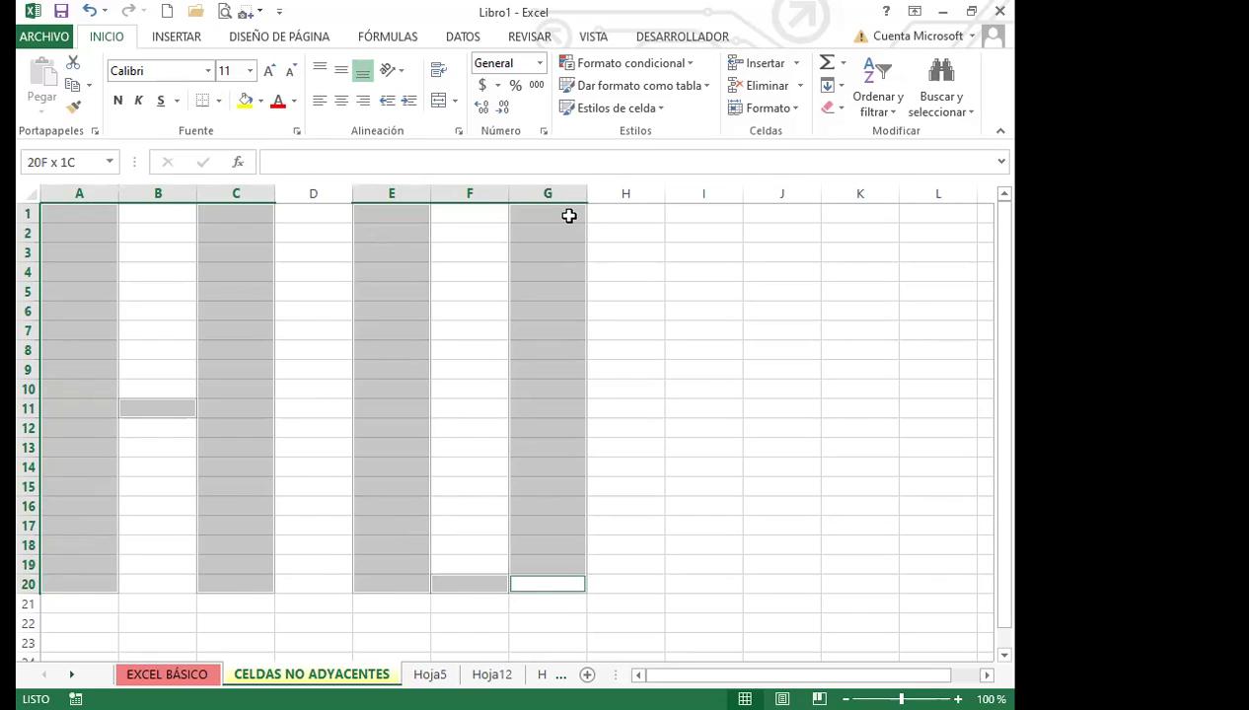
left_click(473, 213, "ctrl")
mouse_move(697, 321)
left_mouse_down()
mouse_move(700, 580)
mouse_move(799, 588)
left_mouse_up()
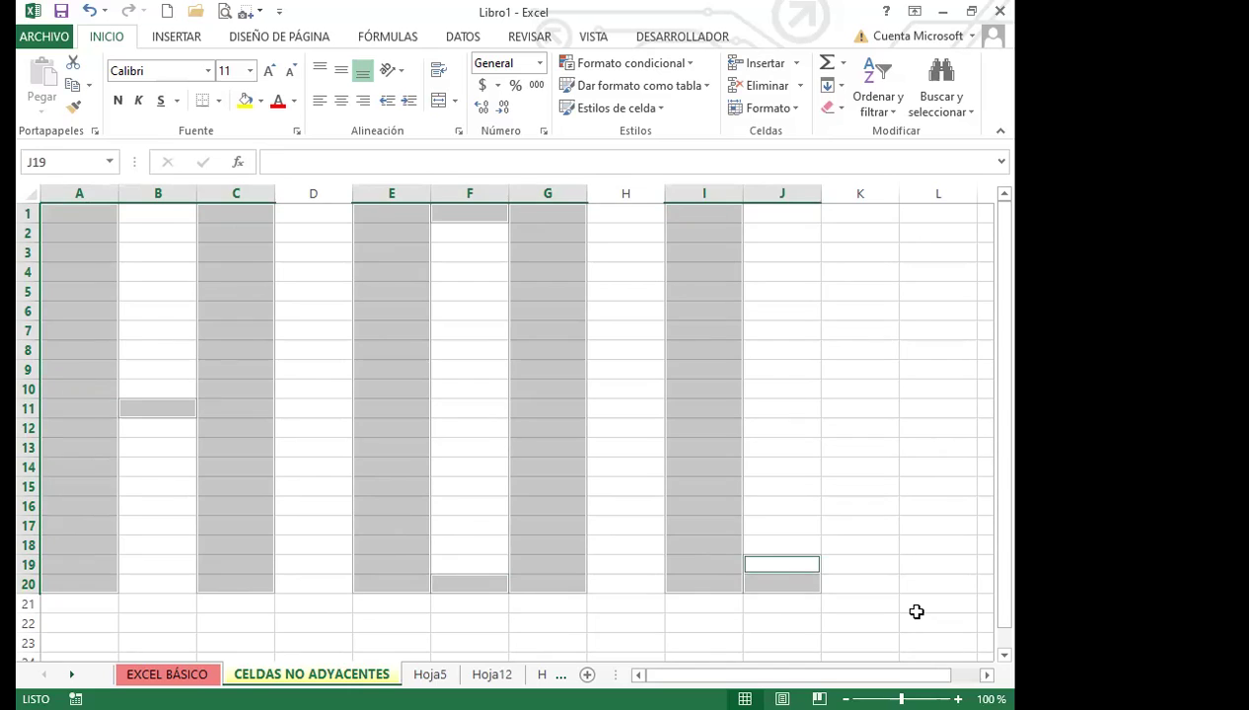
scroll(916, 611, "down", 1)
scroll(916, 612, "down", 1)
Add the A: L1:L20, M1, N1:N20 and the M11 crossbar
left_click(757, 207, "ctrl")
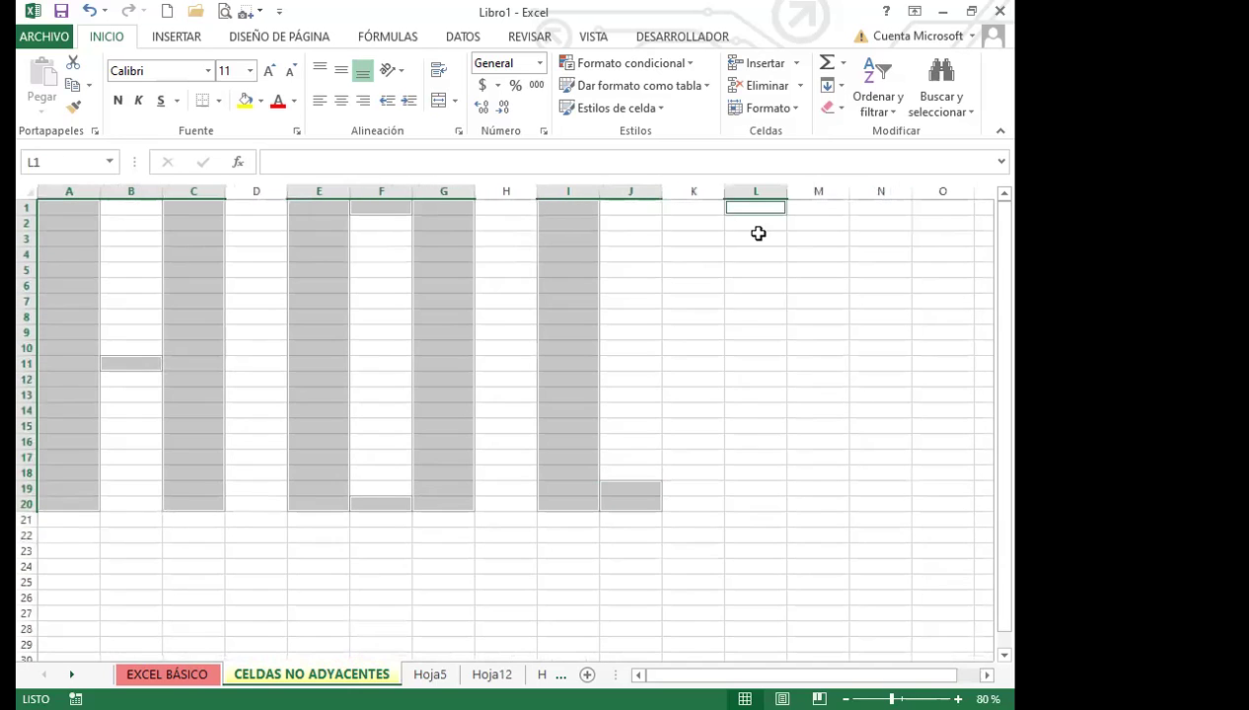
left_click_drag(758, 233, 760, 496)
left_click(811, 207, "ctrl")
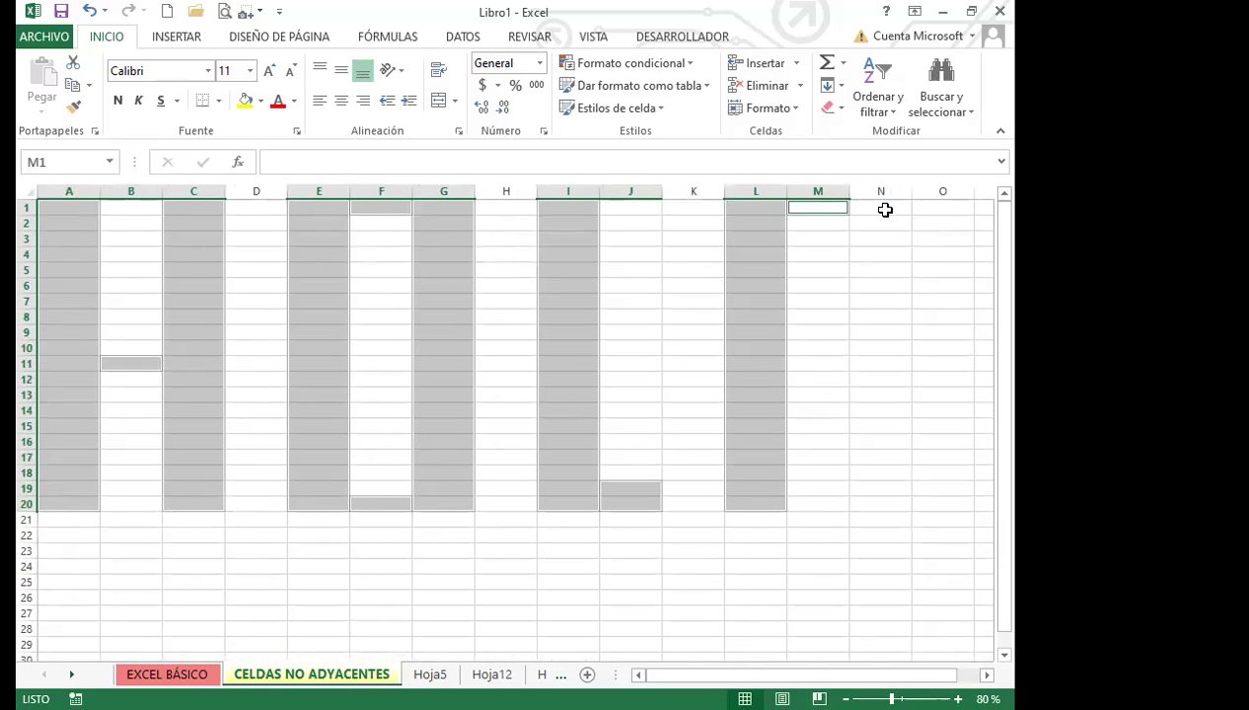
left_click_drag(884, 210, 878, 503)
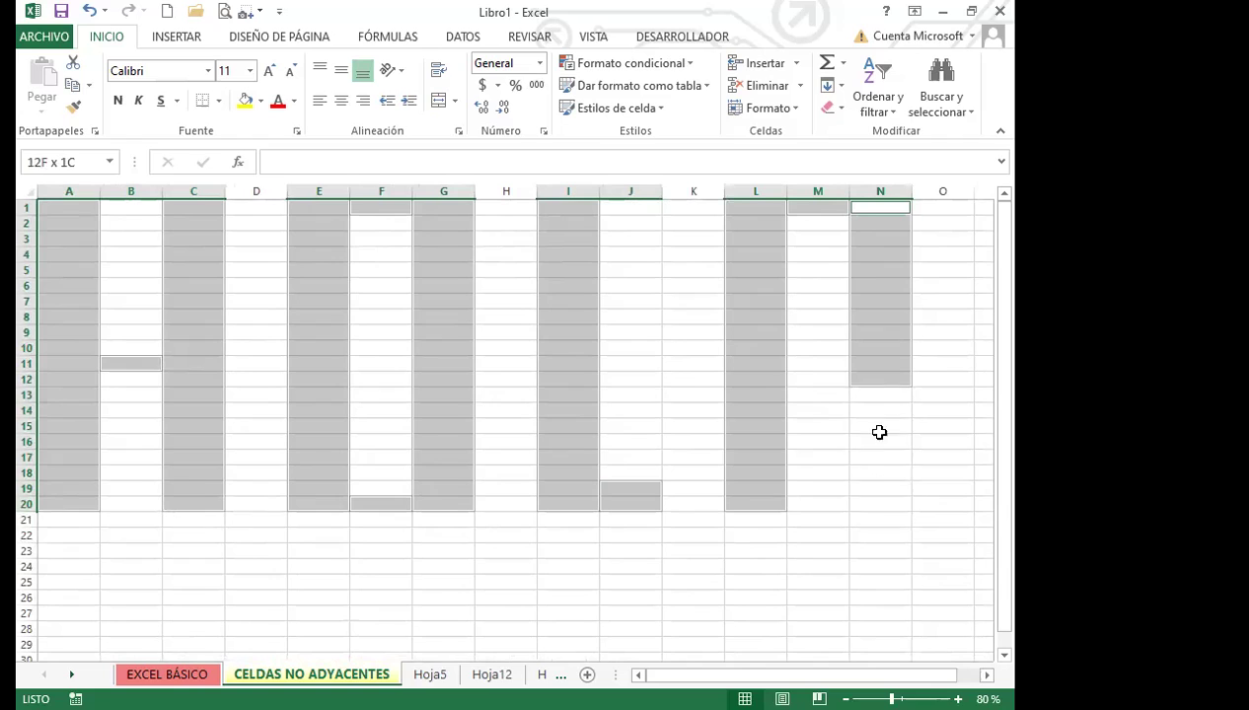
left_click(820, 364, "ctrl")
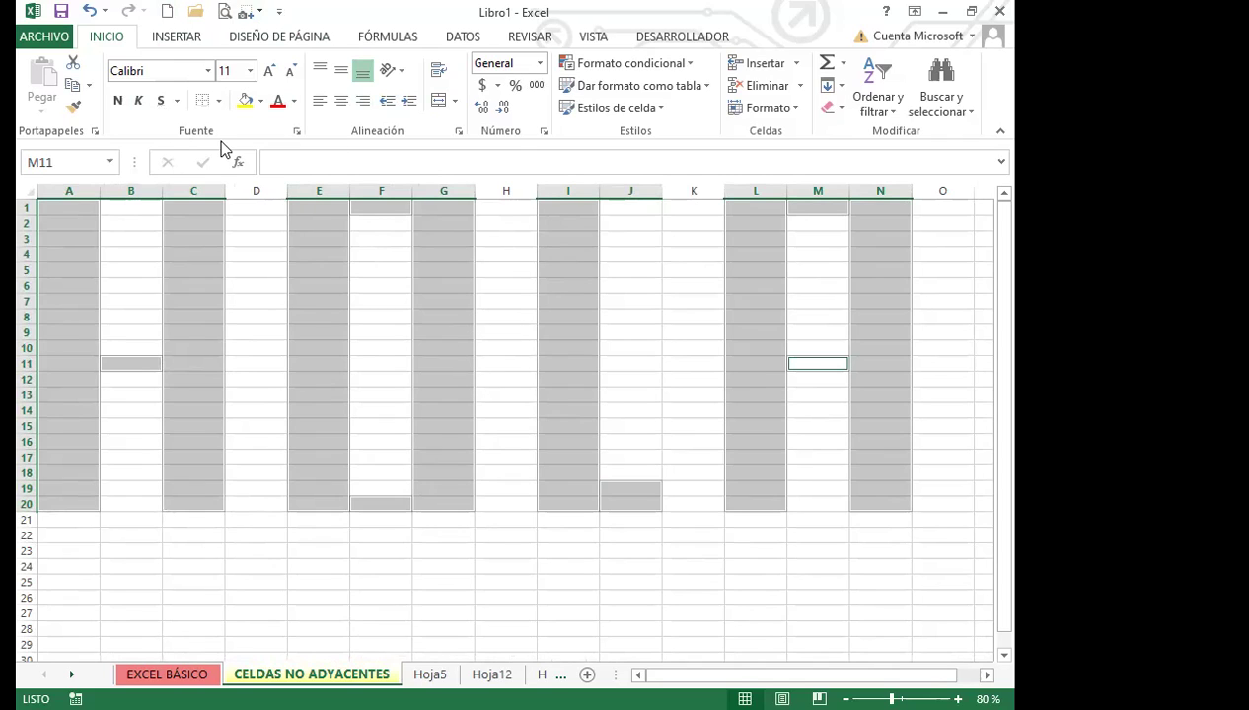
Fill the selected HOLA ranges orange, replacing an initial red fill, then deselect
left_click(262, 100)
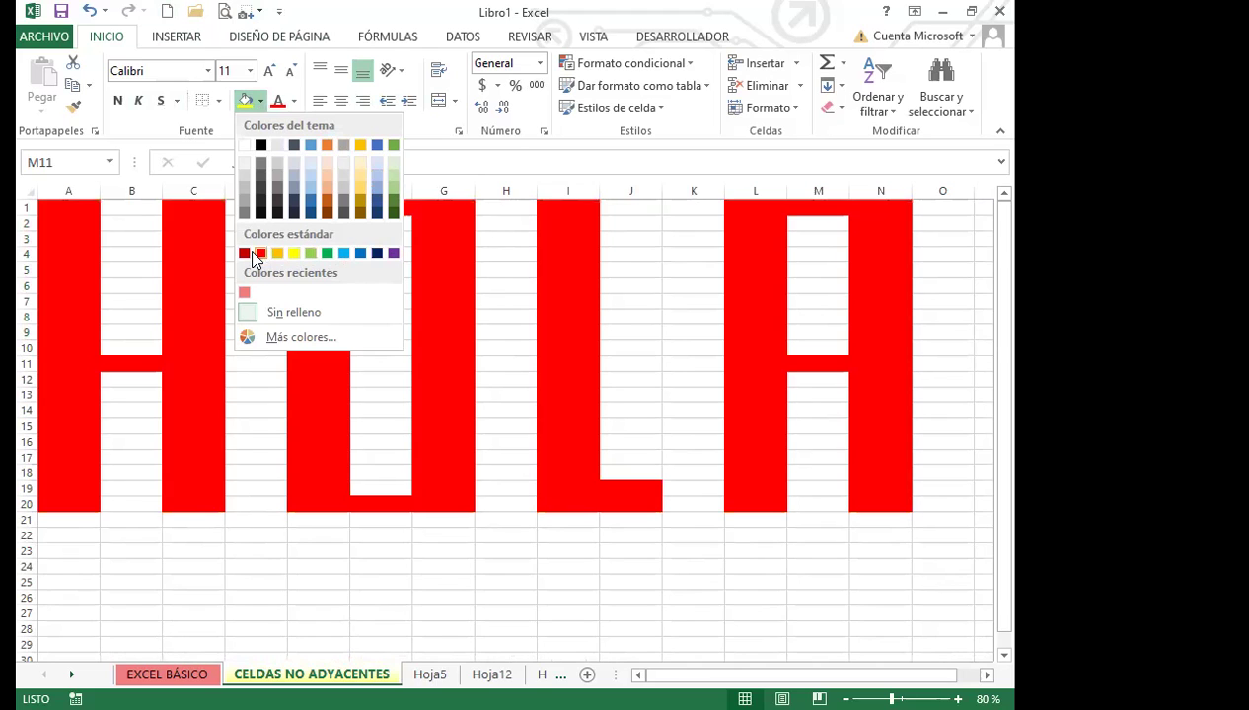
left_click(262, 253)
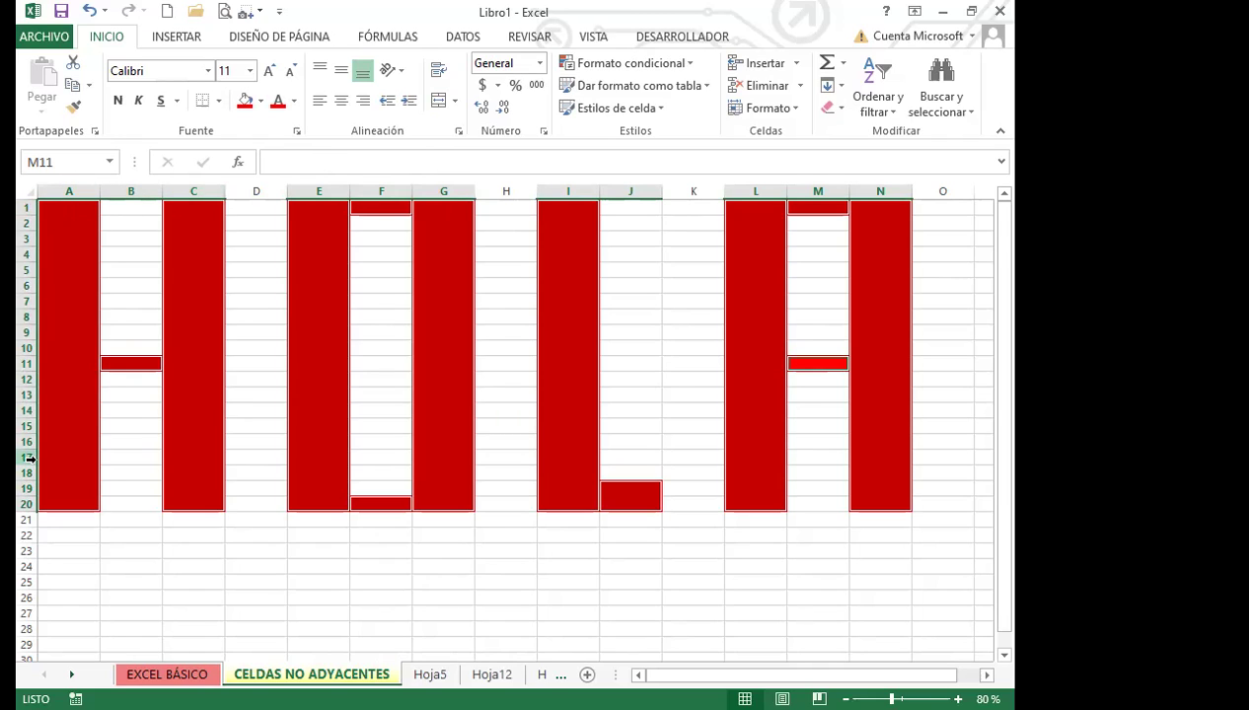
left_click(262, 100)
left_click(328, 205)
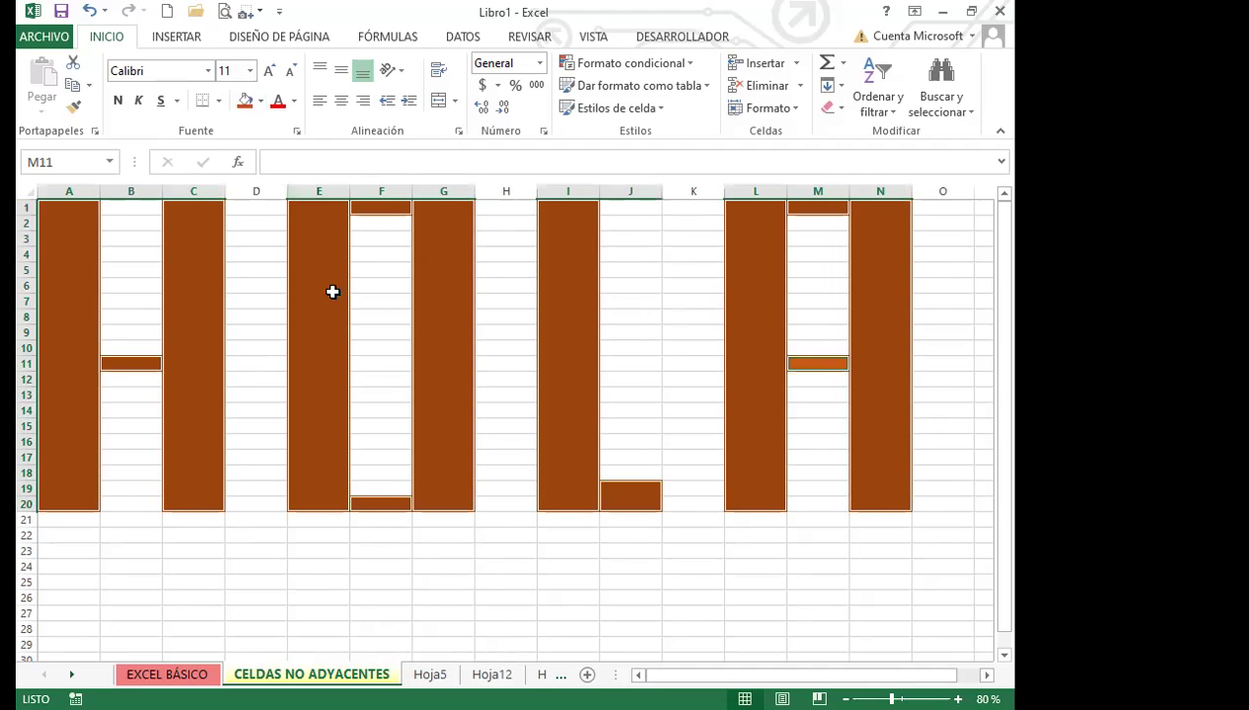
left_click(513, 398)
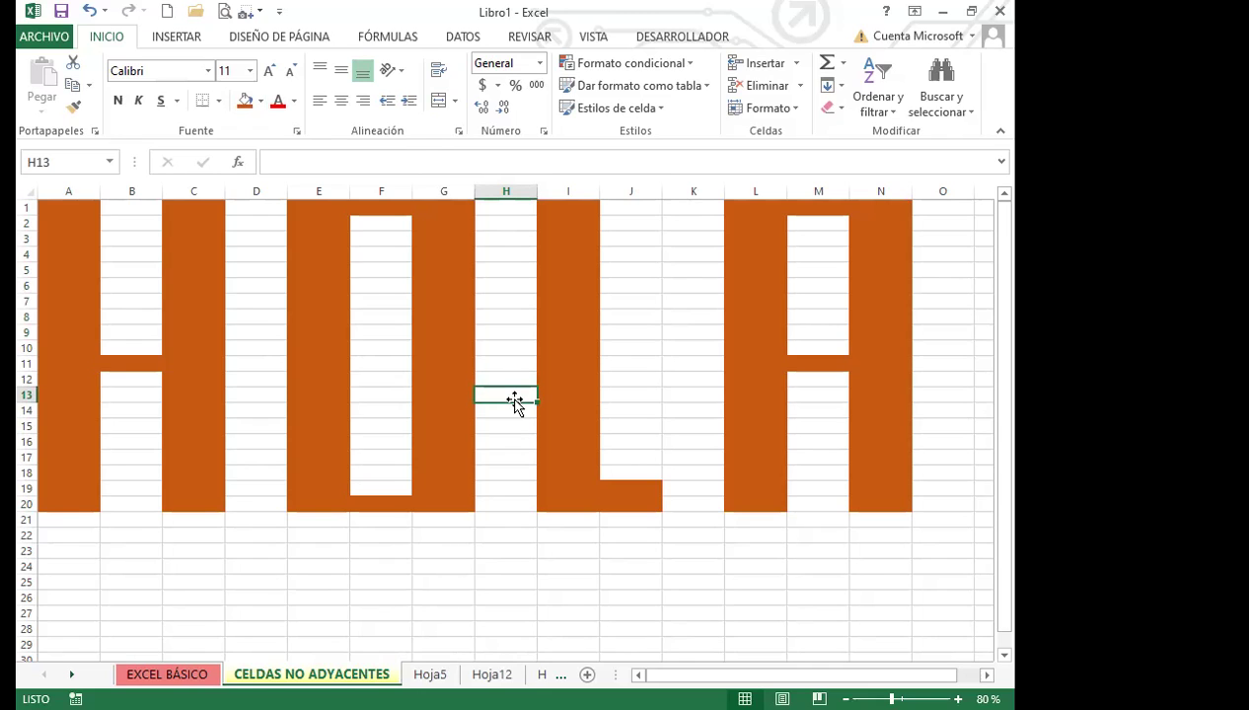
Select a few cells, then switch to the VISTA ribbon tab
left_click(505, 537)
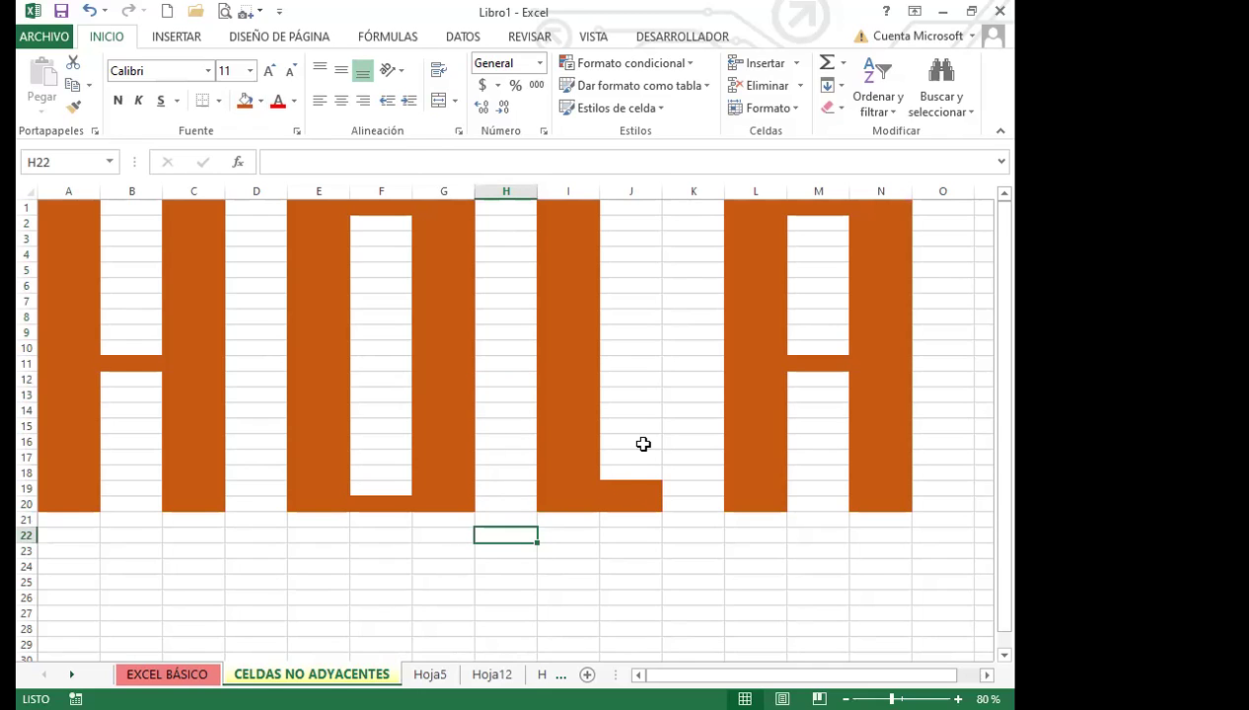
left_click(494, 366)
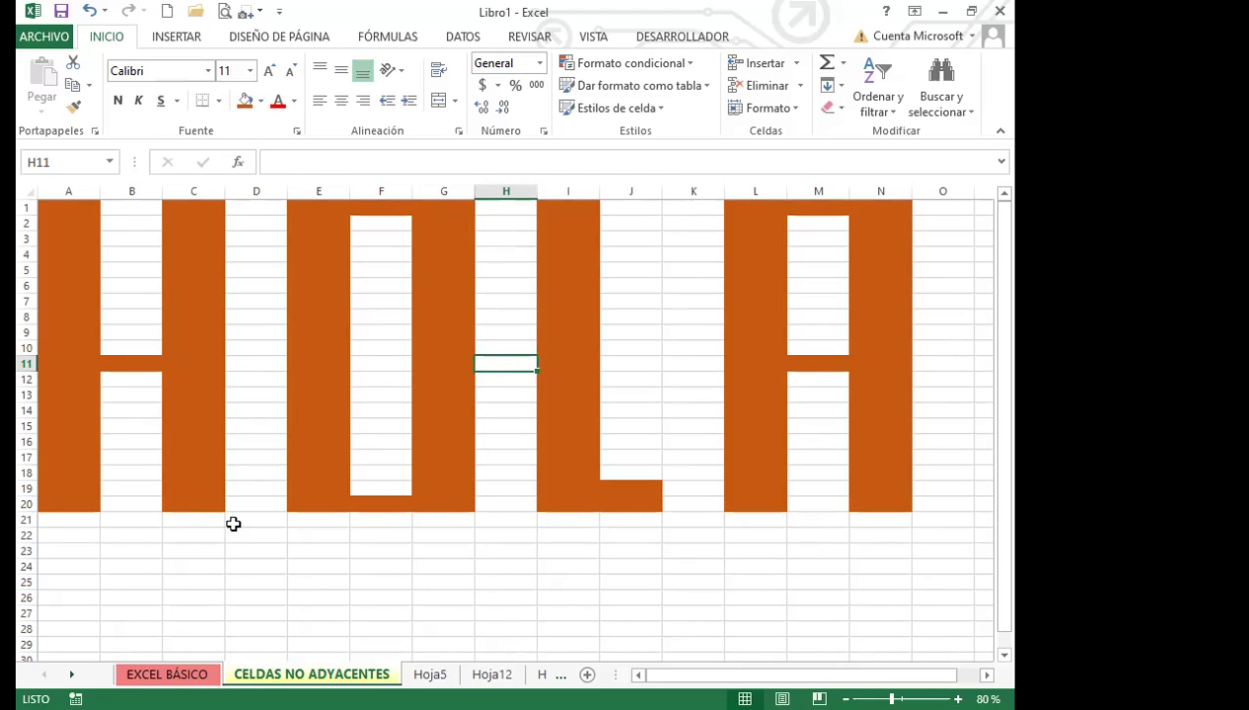
left_click(313, 520)
left_click(271, 471)
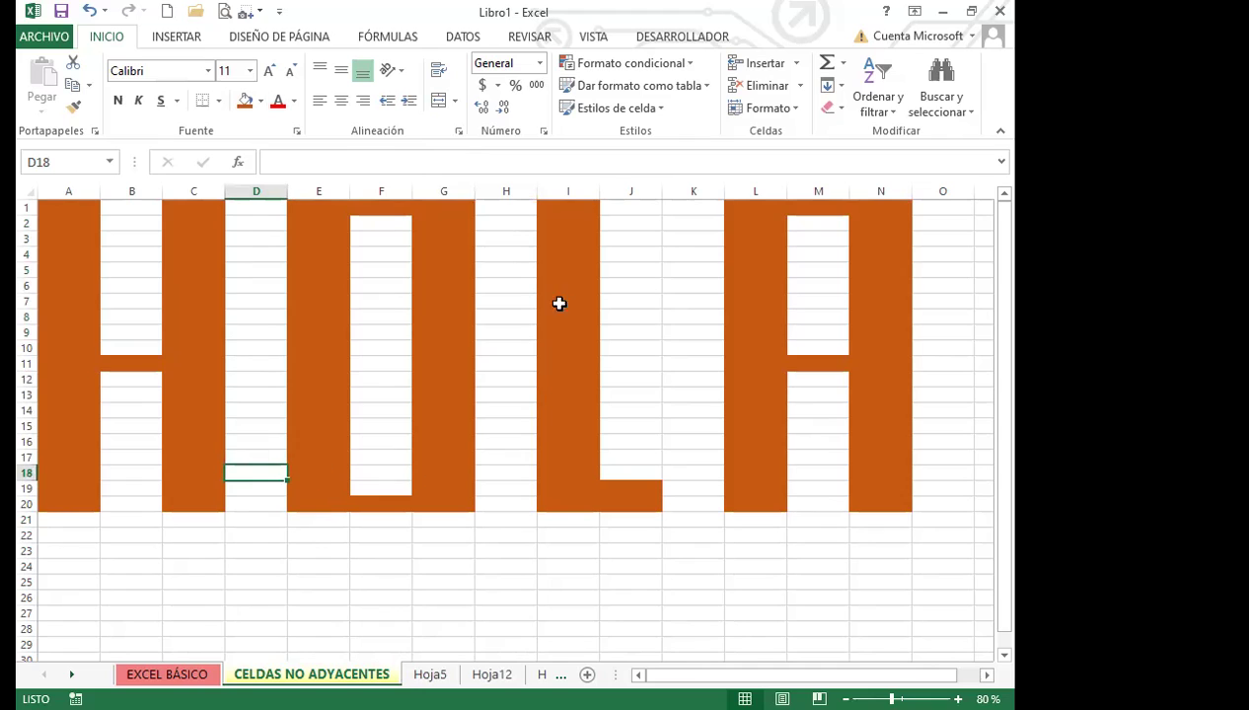
left_click(594, 38)
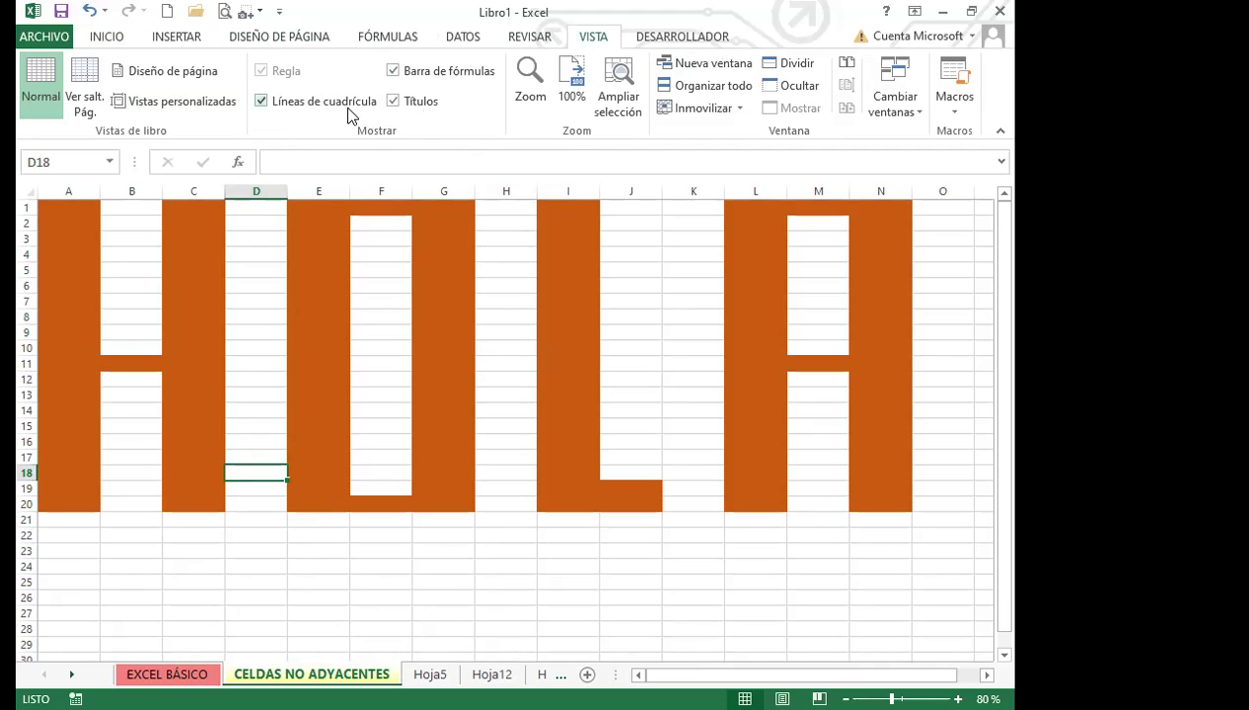
Uncheck Líneas de cuadrícula so the orange HOLA letters sit on plain white
left_click(261, 100)
left_click(243, 357)
scroll(438, 571, "down", 6)
scroll(460, 571, "up", 6)
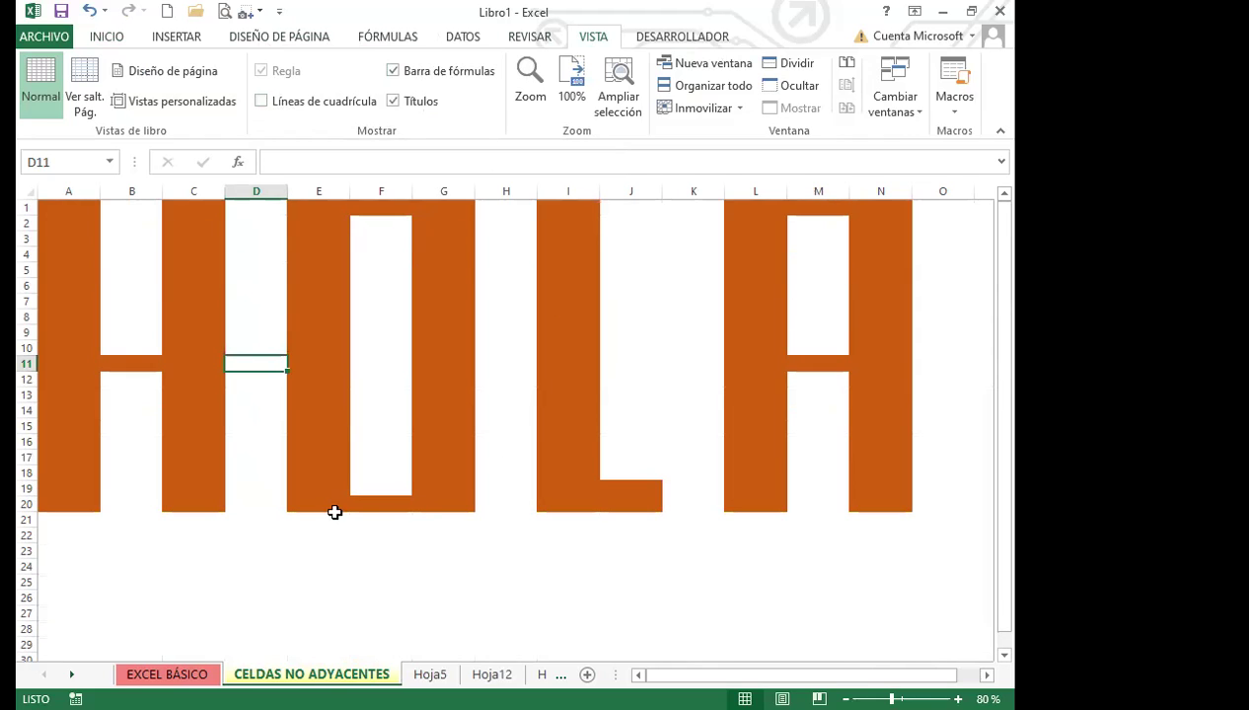
left_click(511, 520)
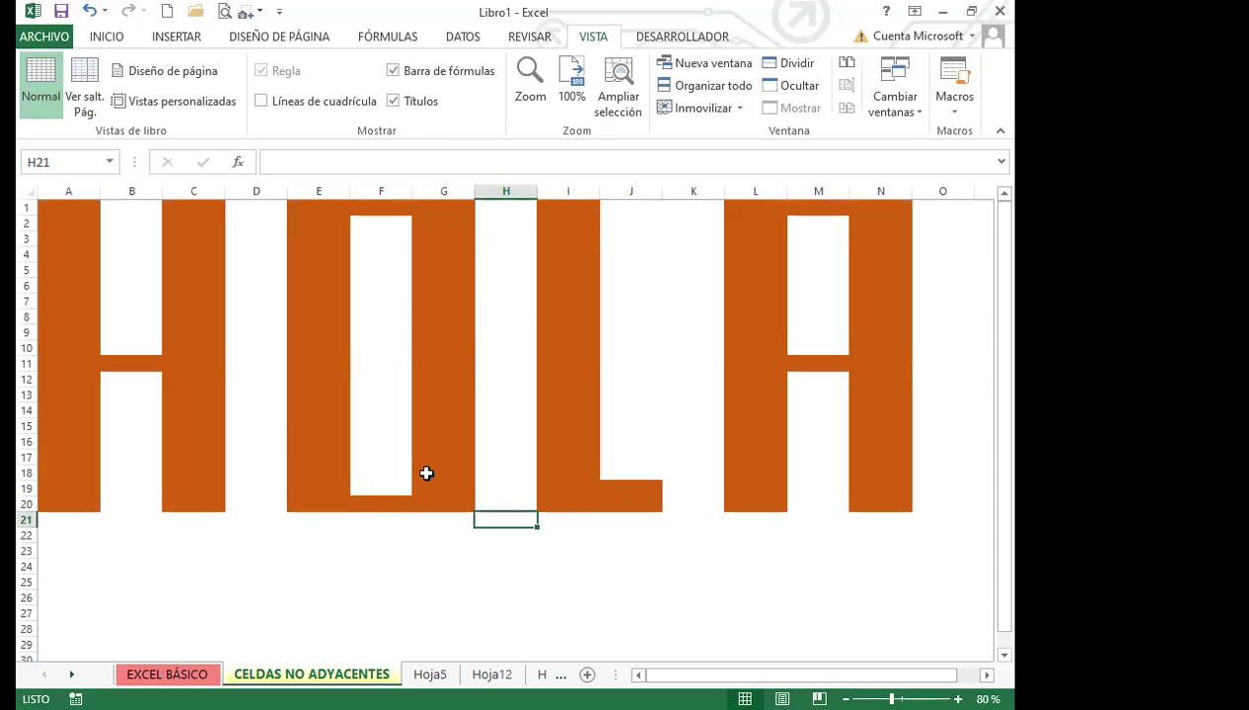
scroll(434, 517, "down", 3)
left_click(306, 441)
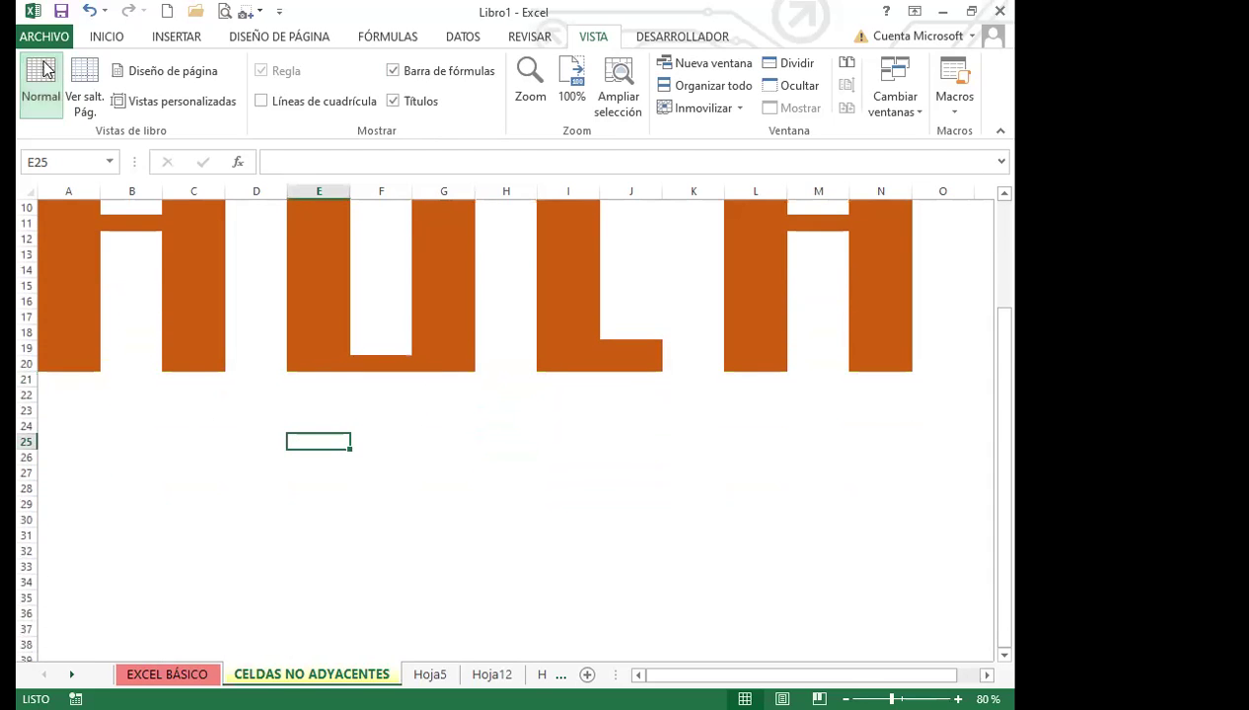
left_click(107, 36)
left_click(25, 81)
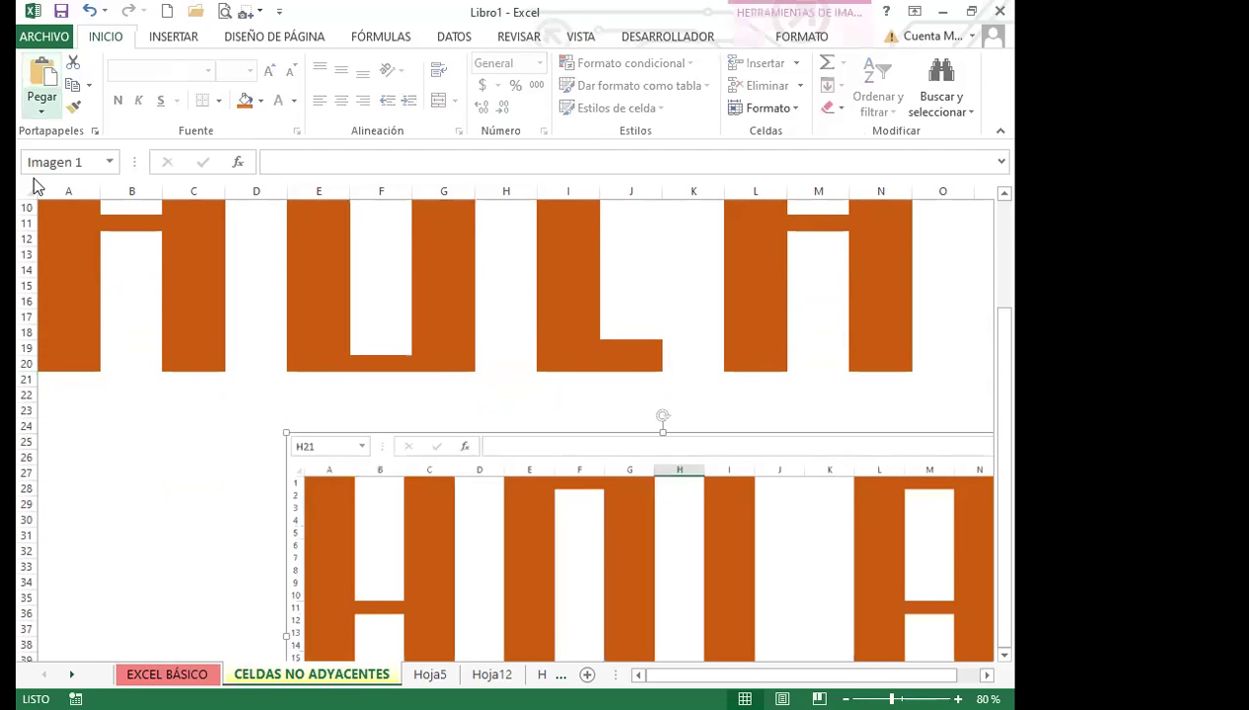
mouse_move(435, 485)
left_mouse_down()
mouse_move(501, 290)
mouse_move(506, 322)
left_mouse_up()
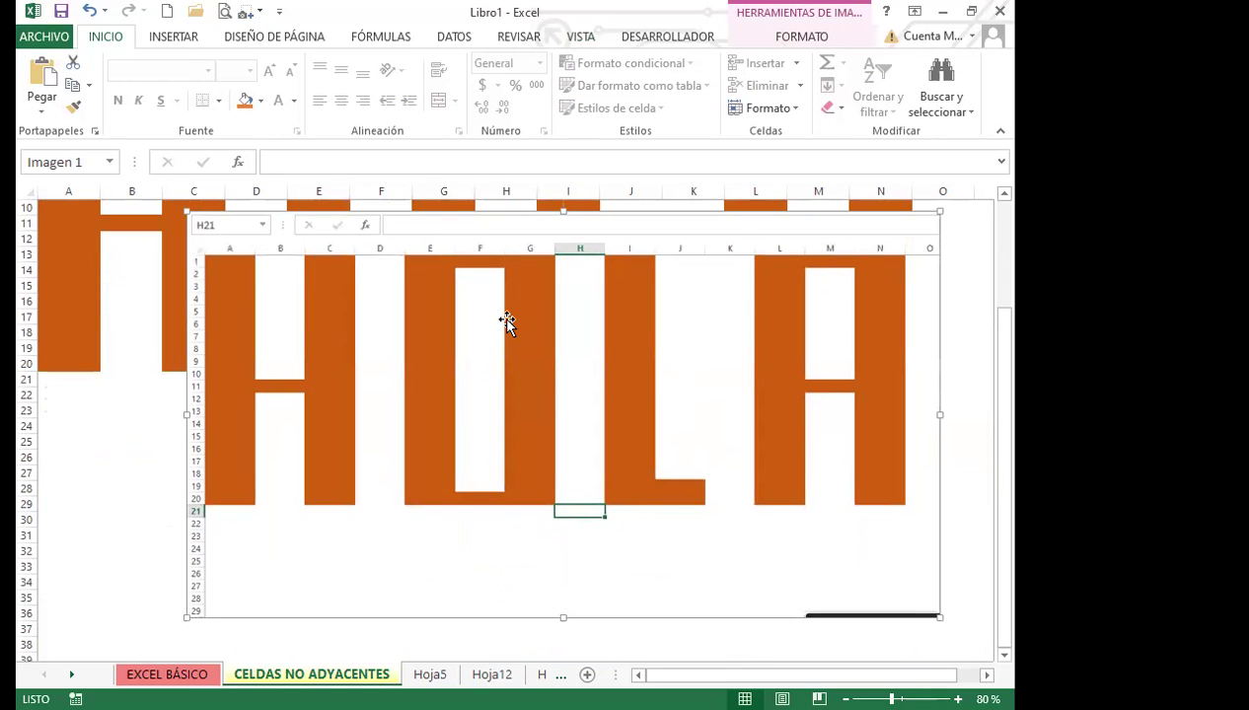
key("Delete")
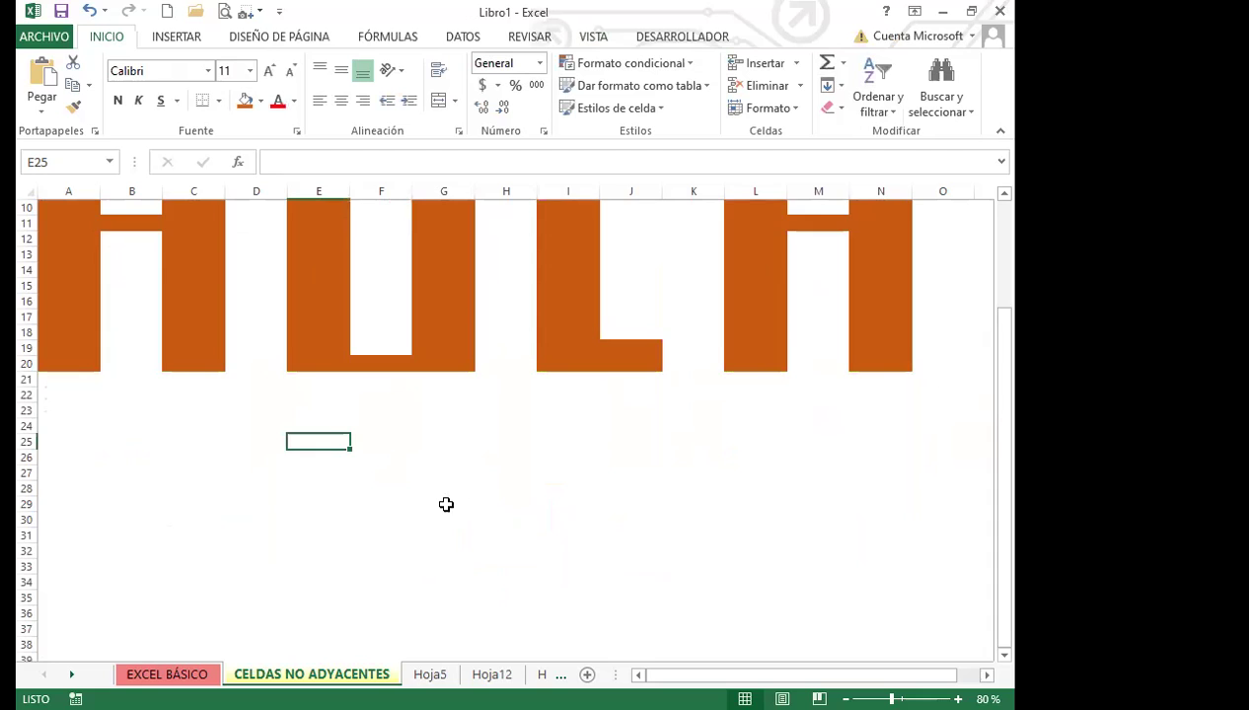
scroll(478, 484, "up", 2)
scroll(479, 483, "up", 1)
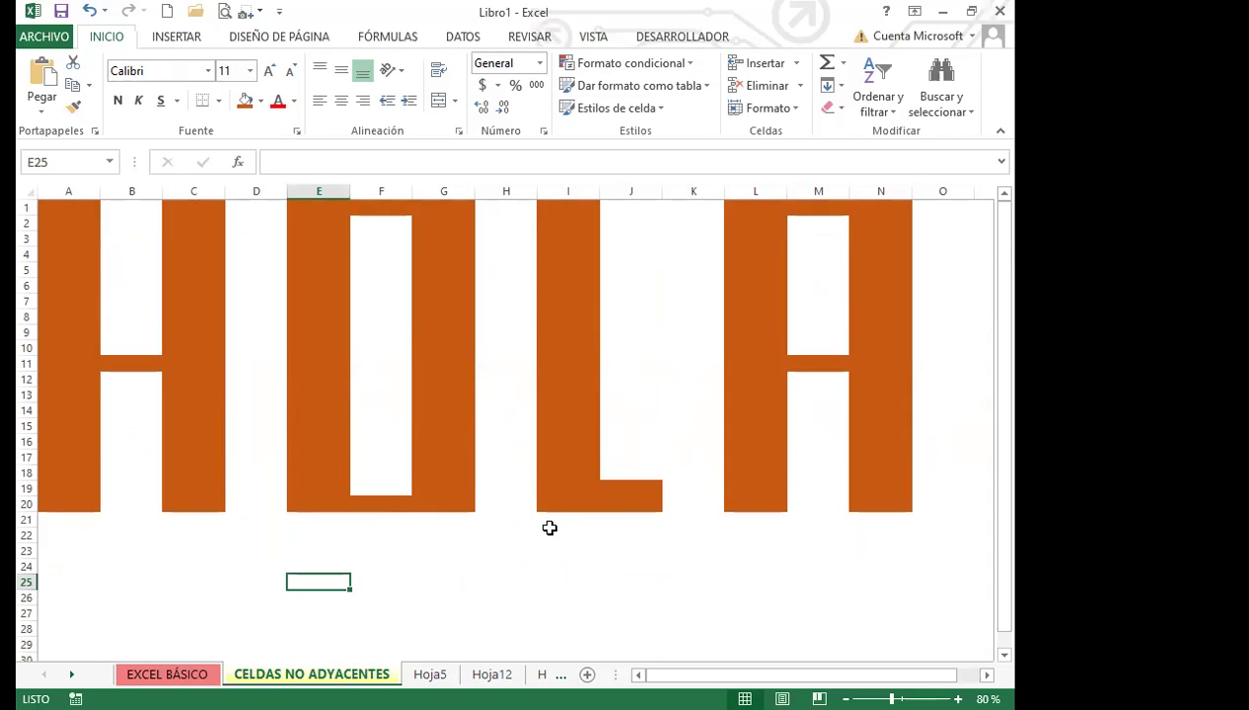
left_click(383, 439)
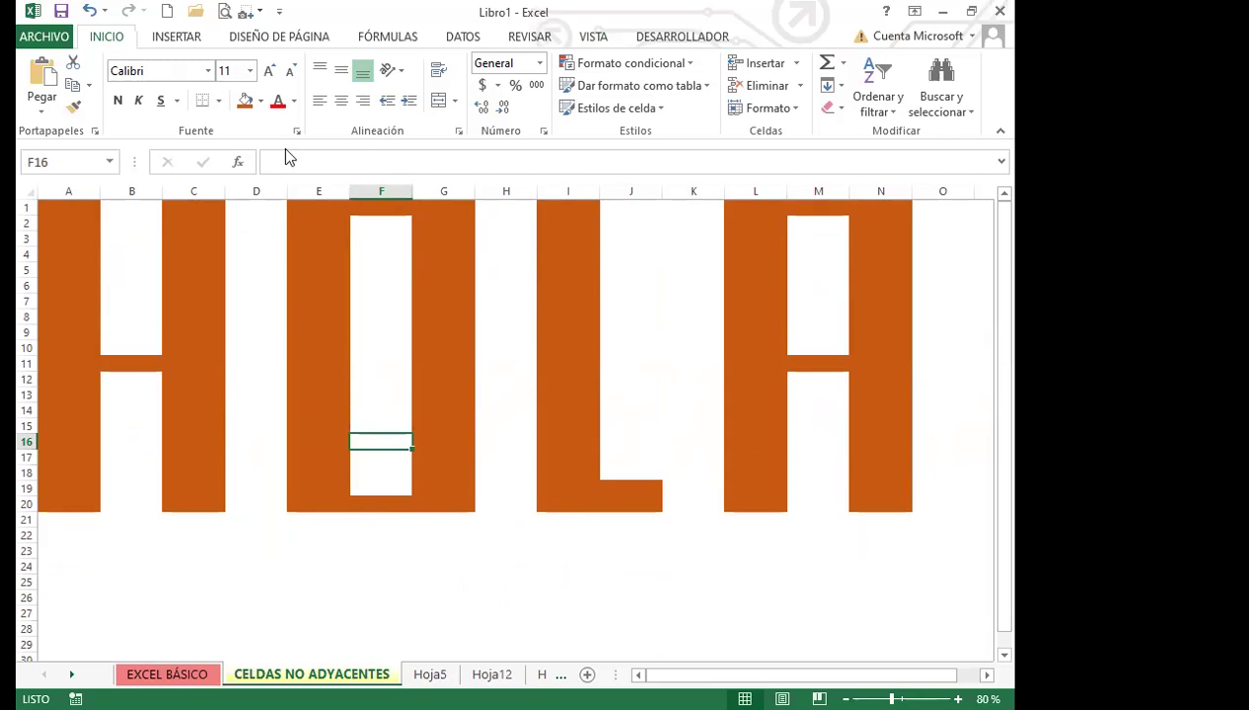
left_click(326, 441)
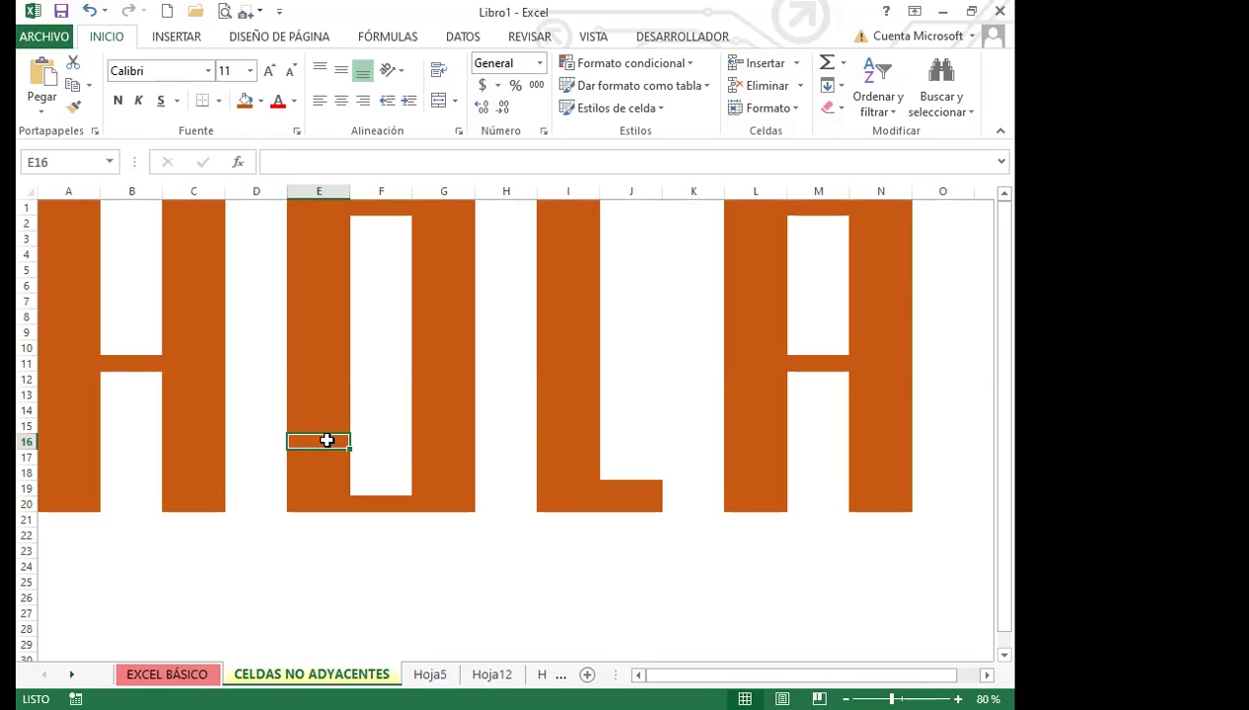
mouse_move(45, 209)
left_mouse_down()
mouse_move(438, 544)
mouse_move(961, 516)
left_mouse_up()
left_click(513, 548)
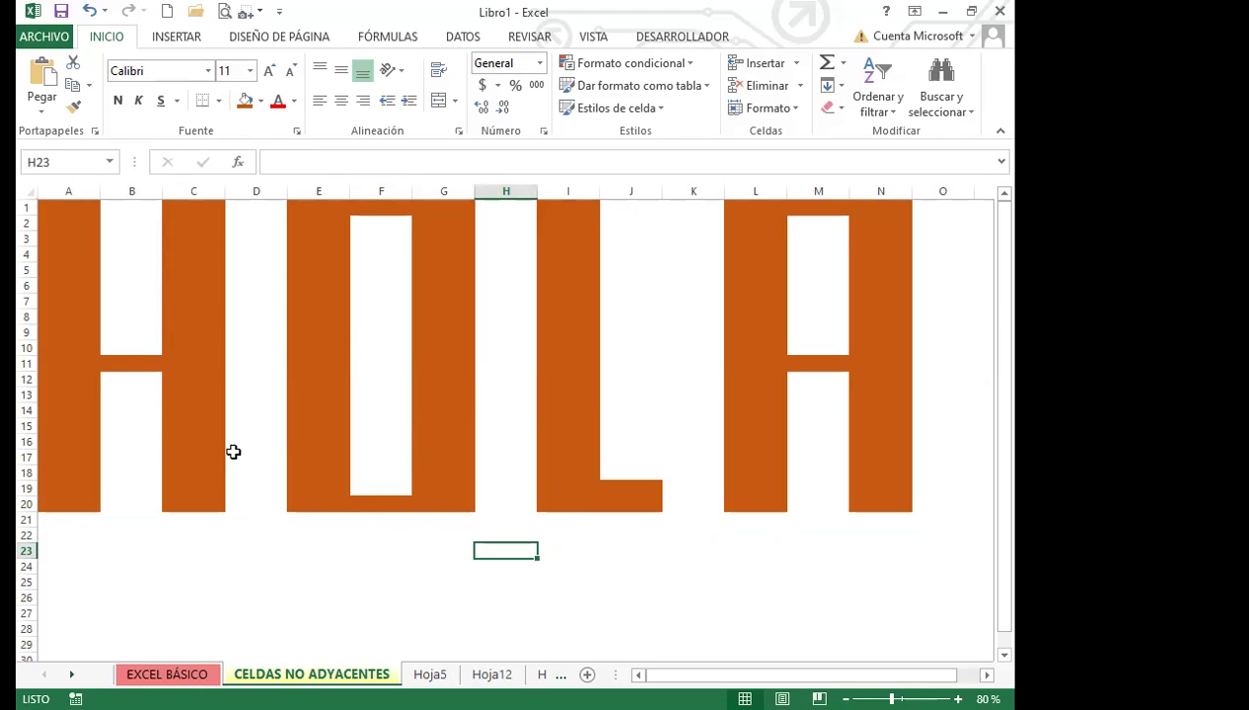
left_click(433, 440)
left_click(244, 361)
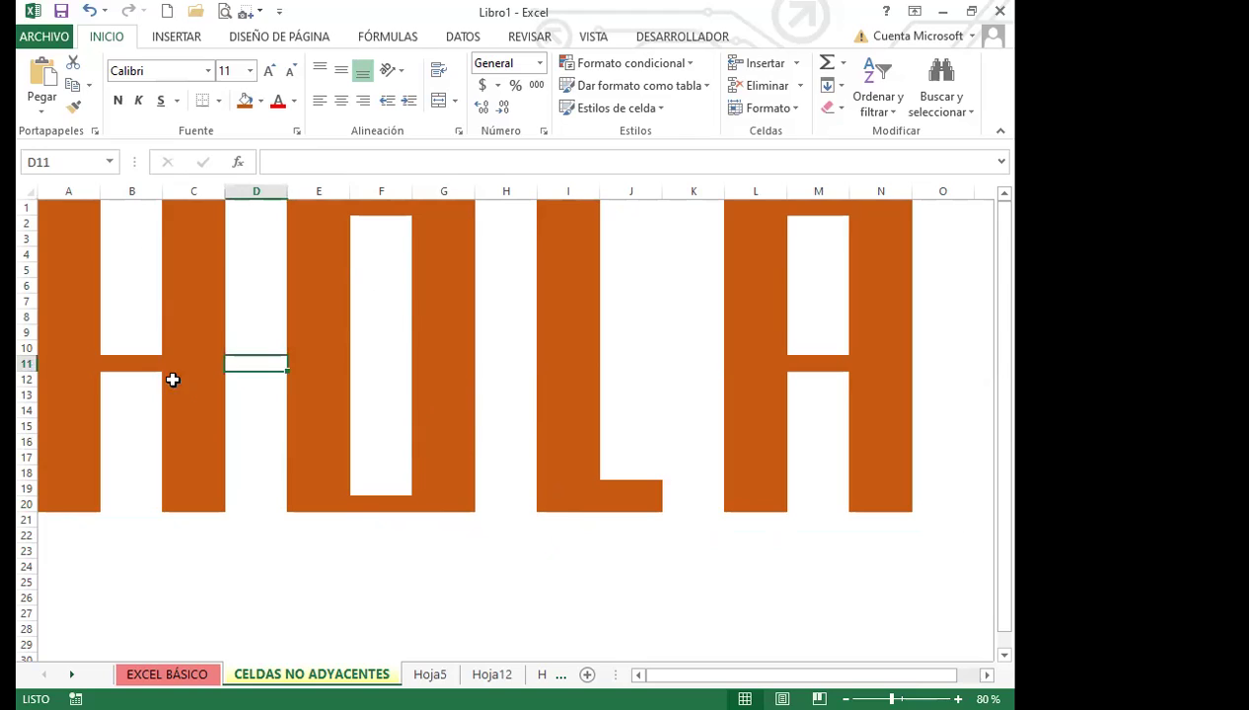
left_click(426, 376)
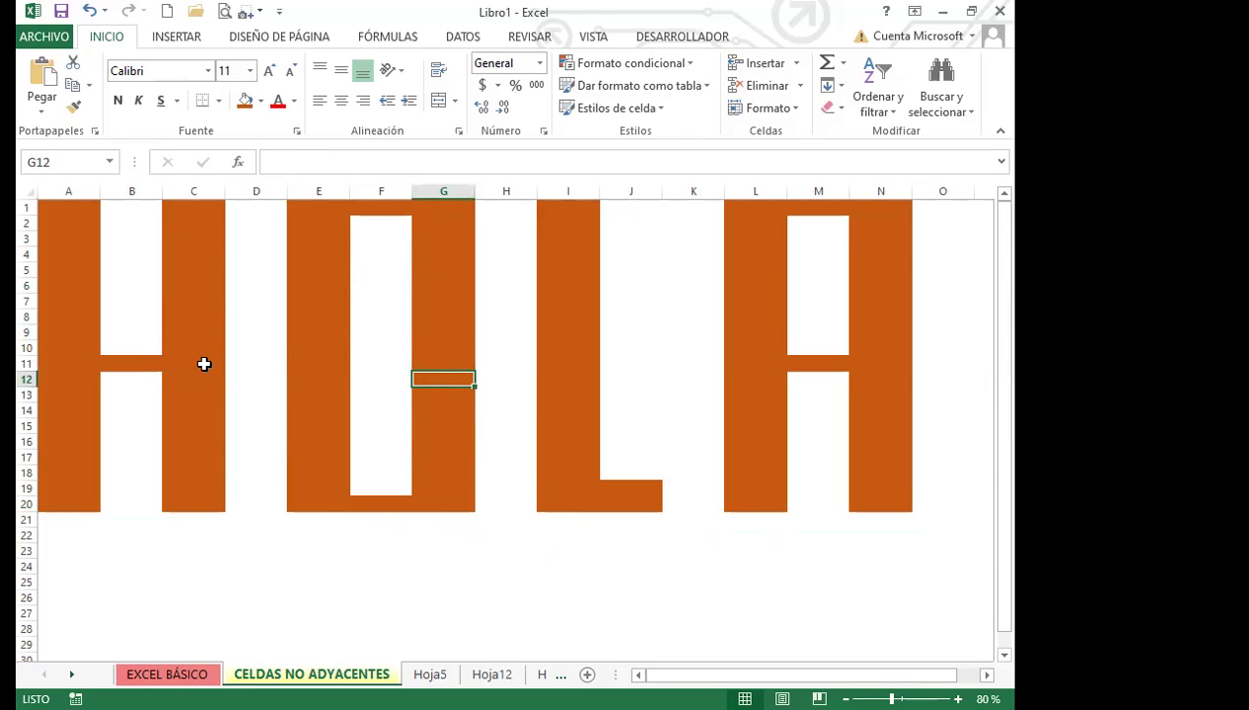
left_click(204, 364)
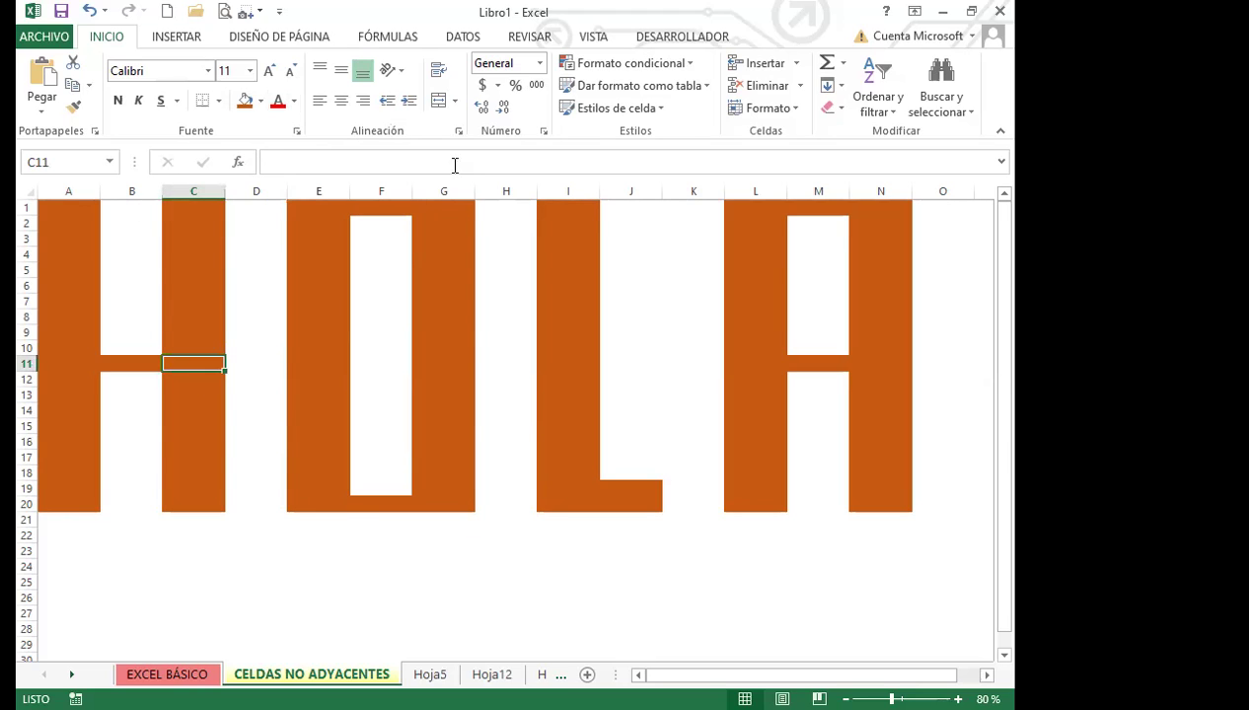
left_click(463, 393)
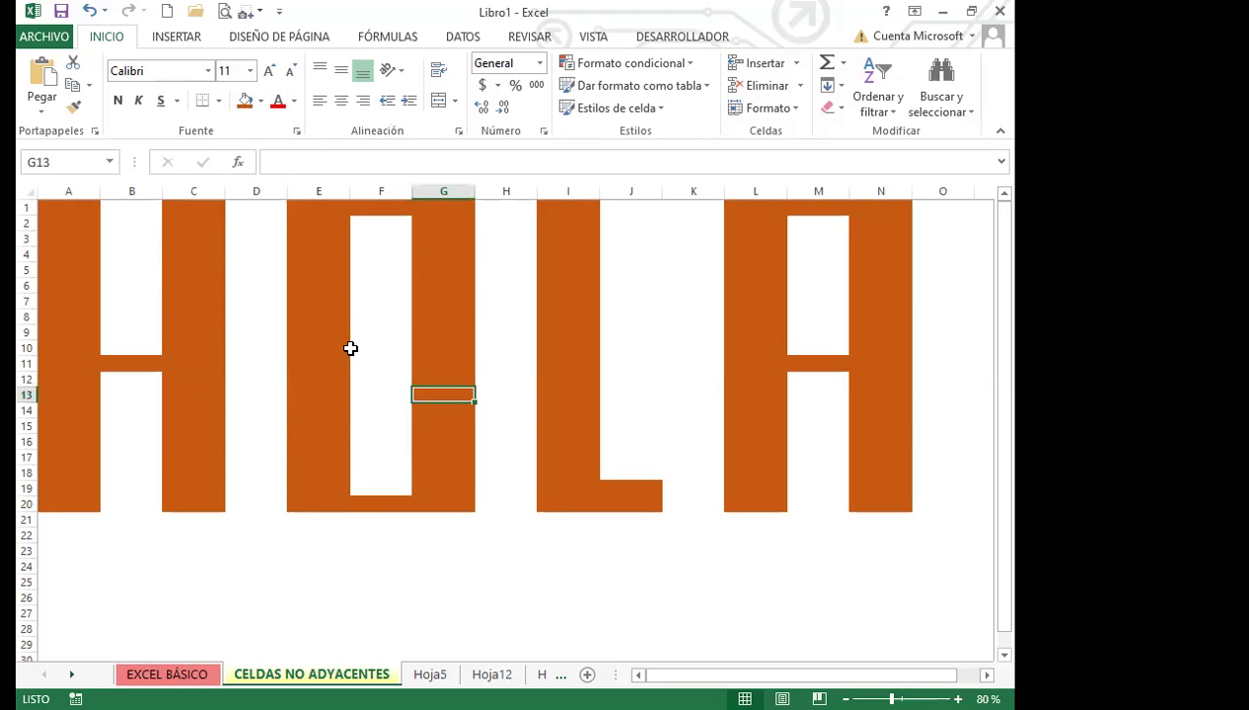
left_click(326, 459)
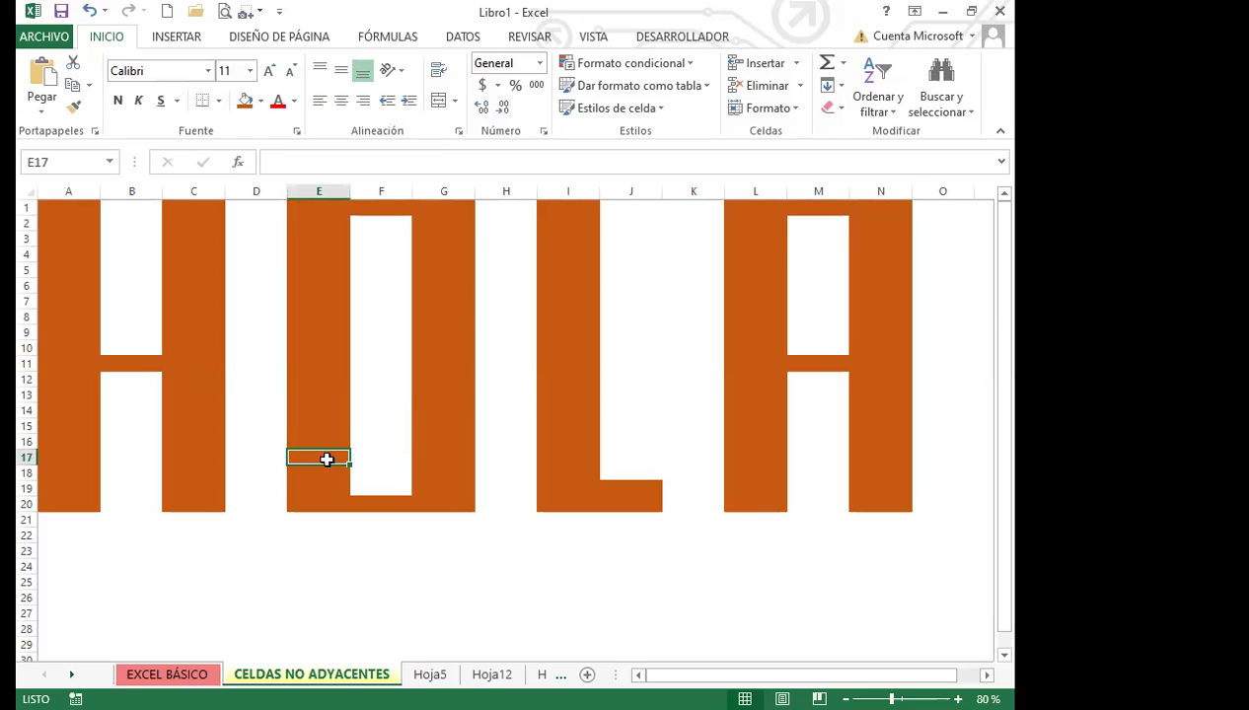